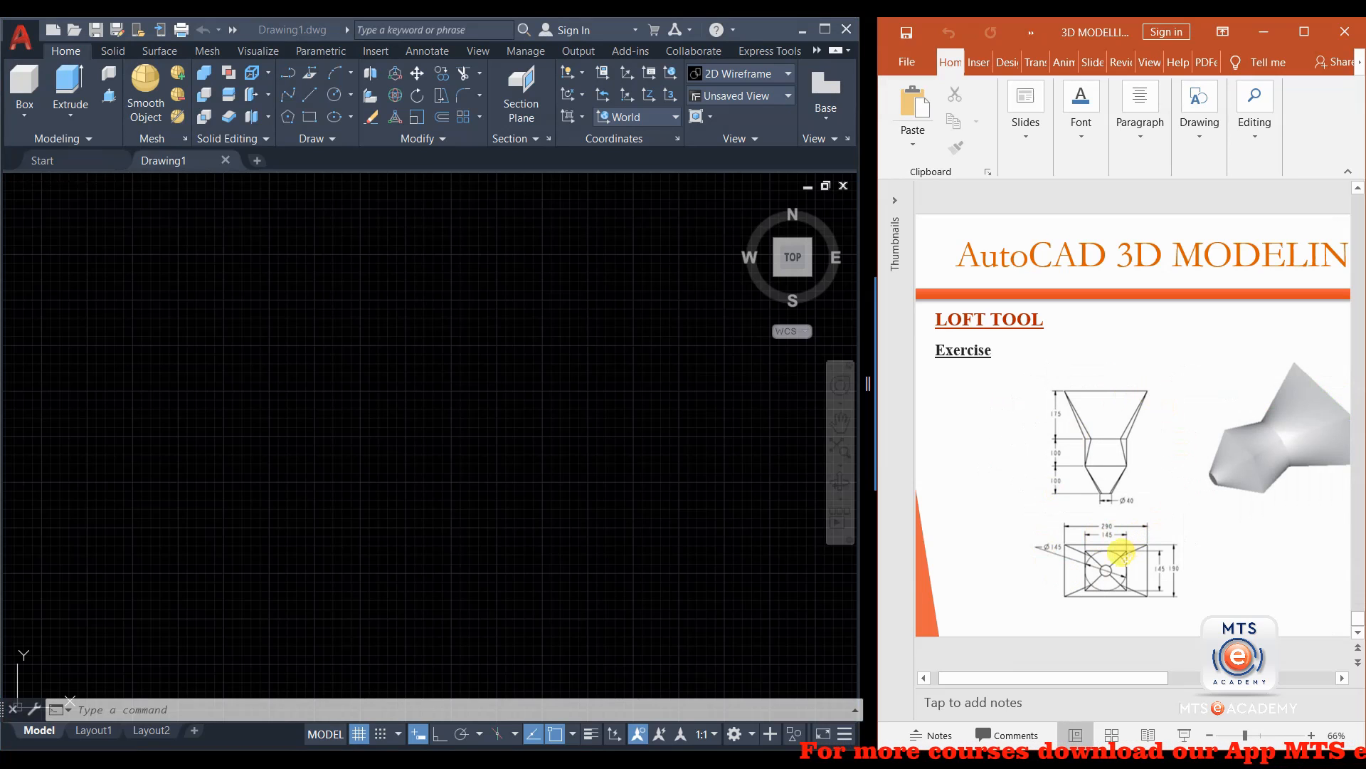
Bring up the loft exercise slide with the R50 and R30 profiles, and draw a circle of radius 50 in the AutoCAD drawing.
{"action": "scroll", "coordinate": [1106, 558], "scroll_direction": "up", "scroll_amount": 2}
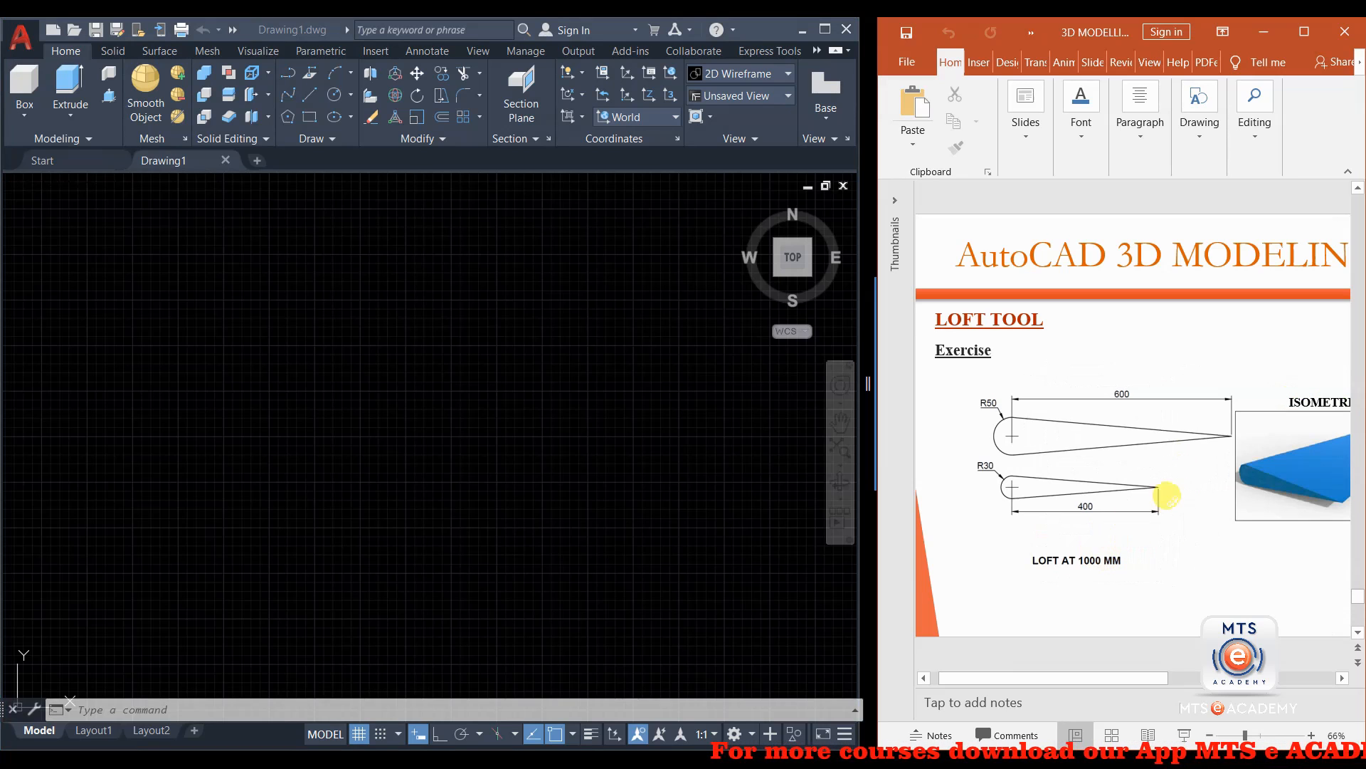
{"action": "left_click_drag", "start_coordinate": [1081, 683], "coordinate": [1108, 685]}
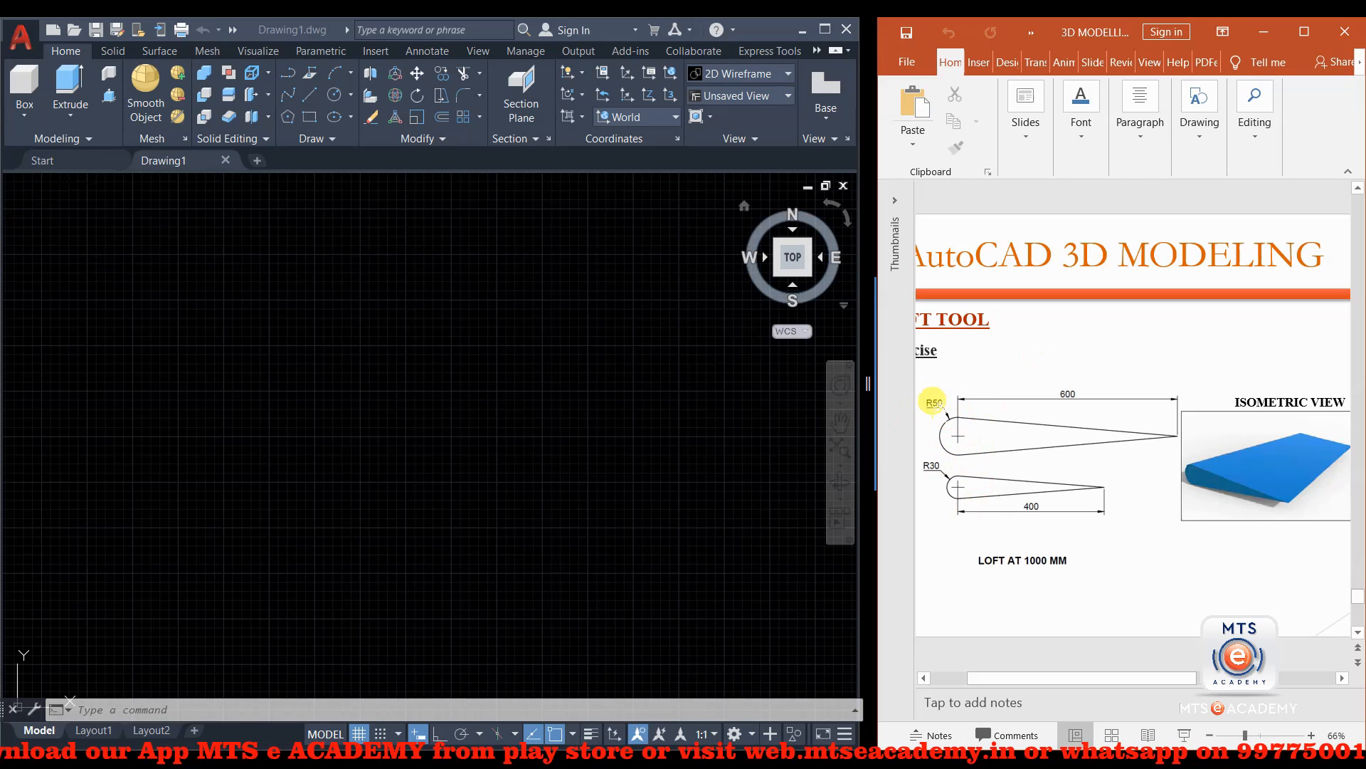
{"action": "left_click", "coordinate": [277, 292]}
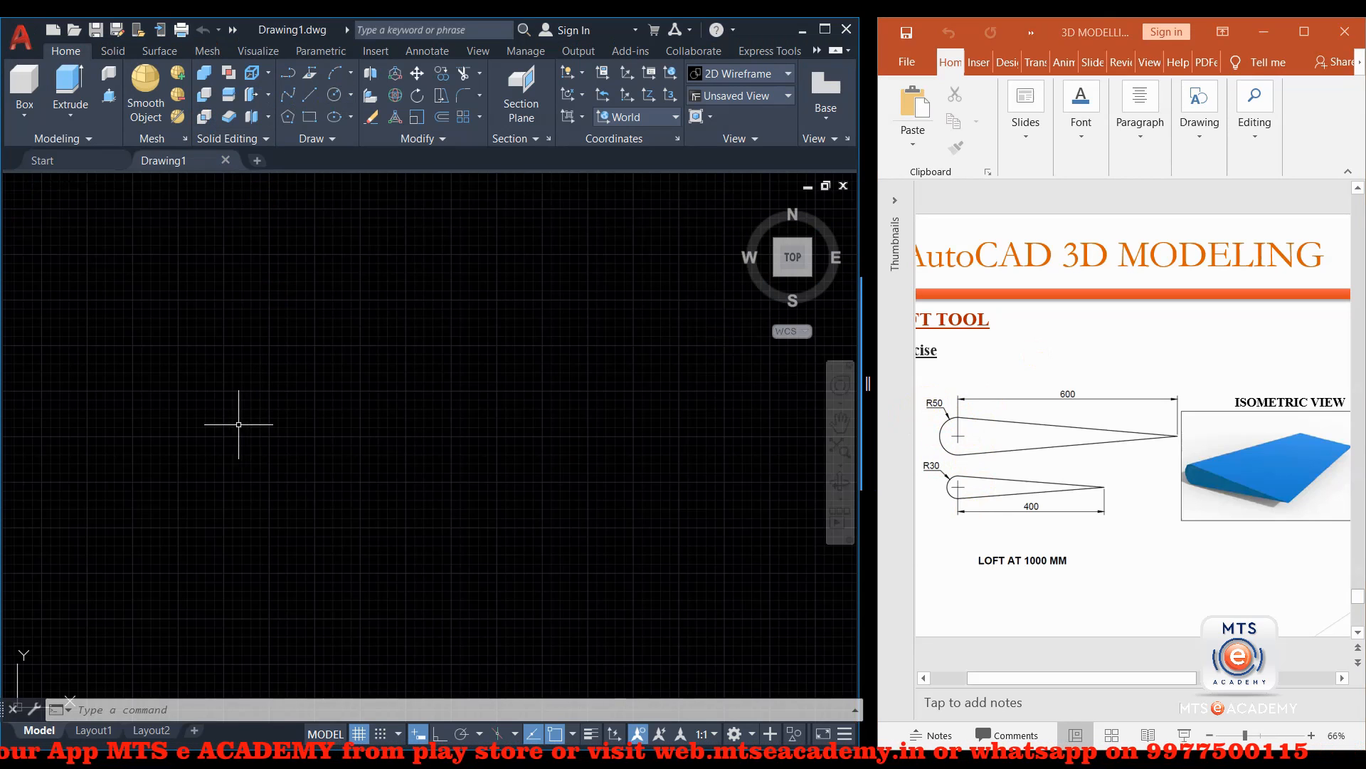
{"action": "left_click", "coordinate": [334, 94]}
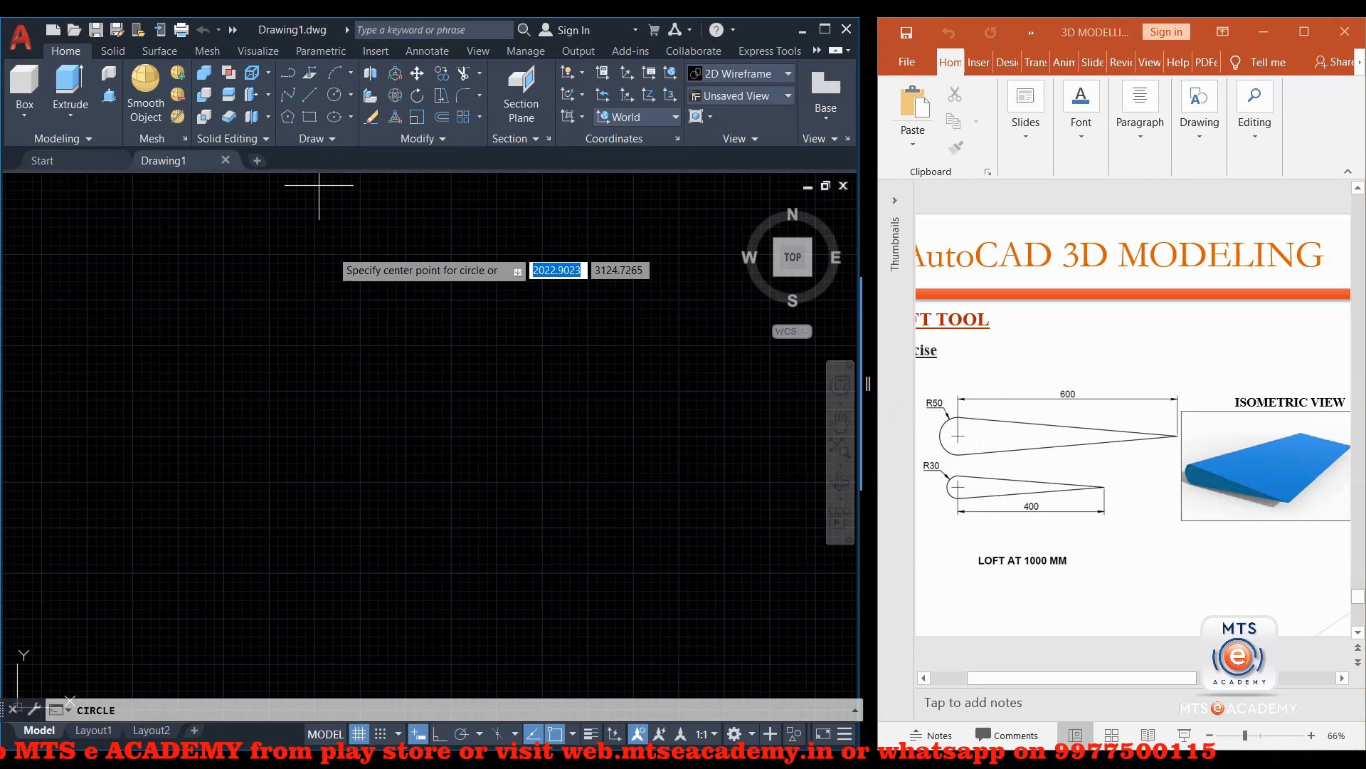
{"action": "left_click", "coordinate": [226, 420]}
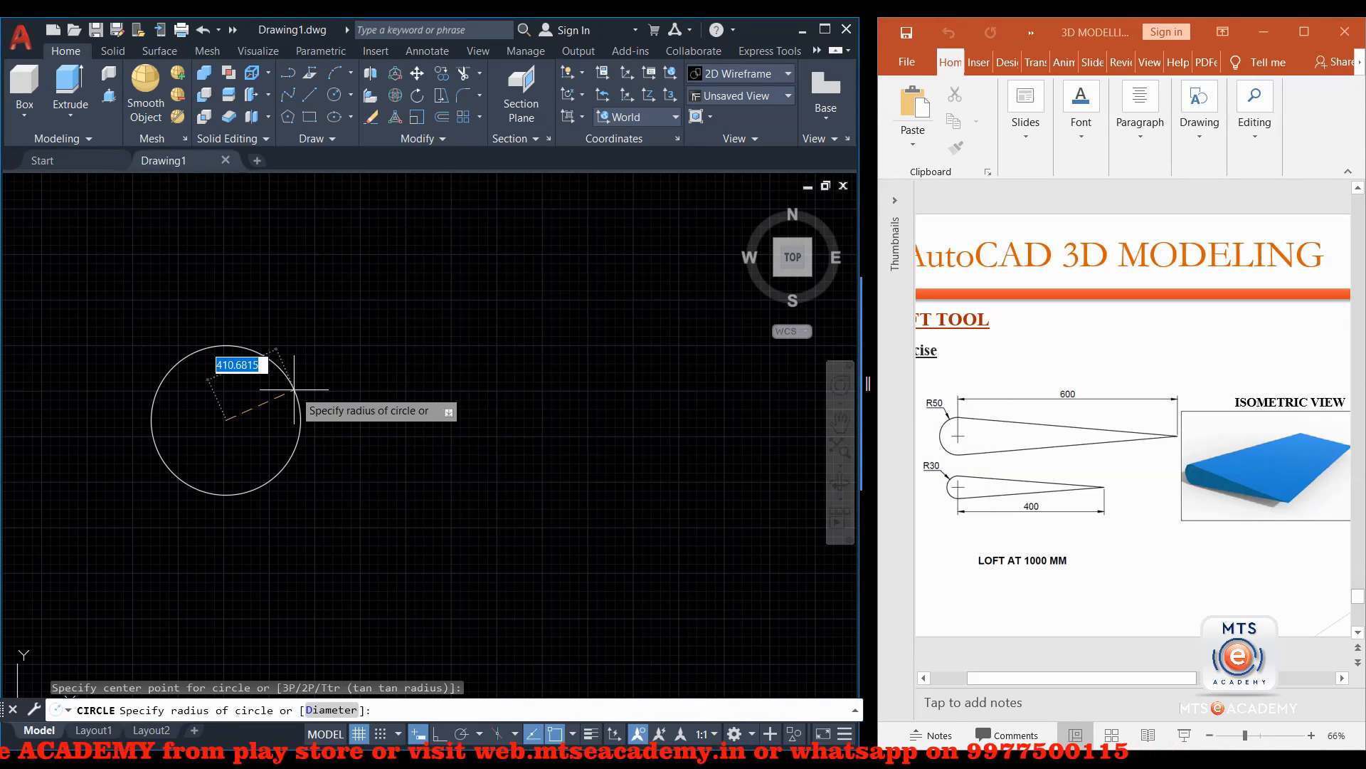
{"action": "key", "text": "Return"}
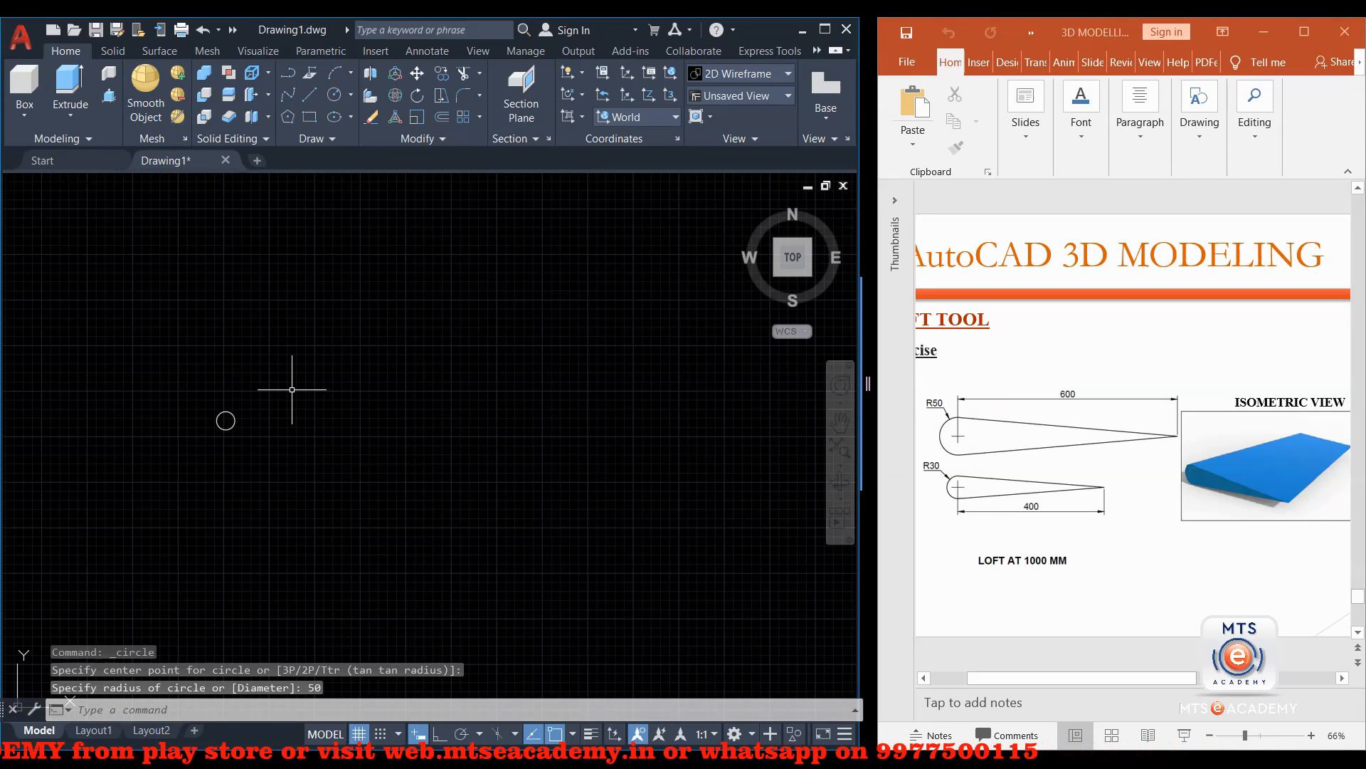
Draw a horizontal line 600 long from the circle's center to the right with Ortho on.
{"action": "scroll", "coordinate": [213, 412], "scroll_direction": "up", "scroll_amount": 5}
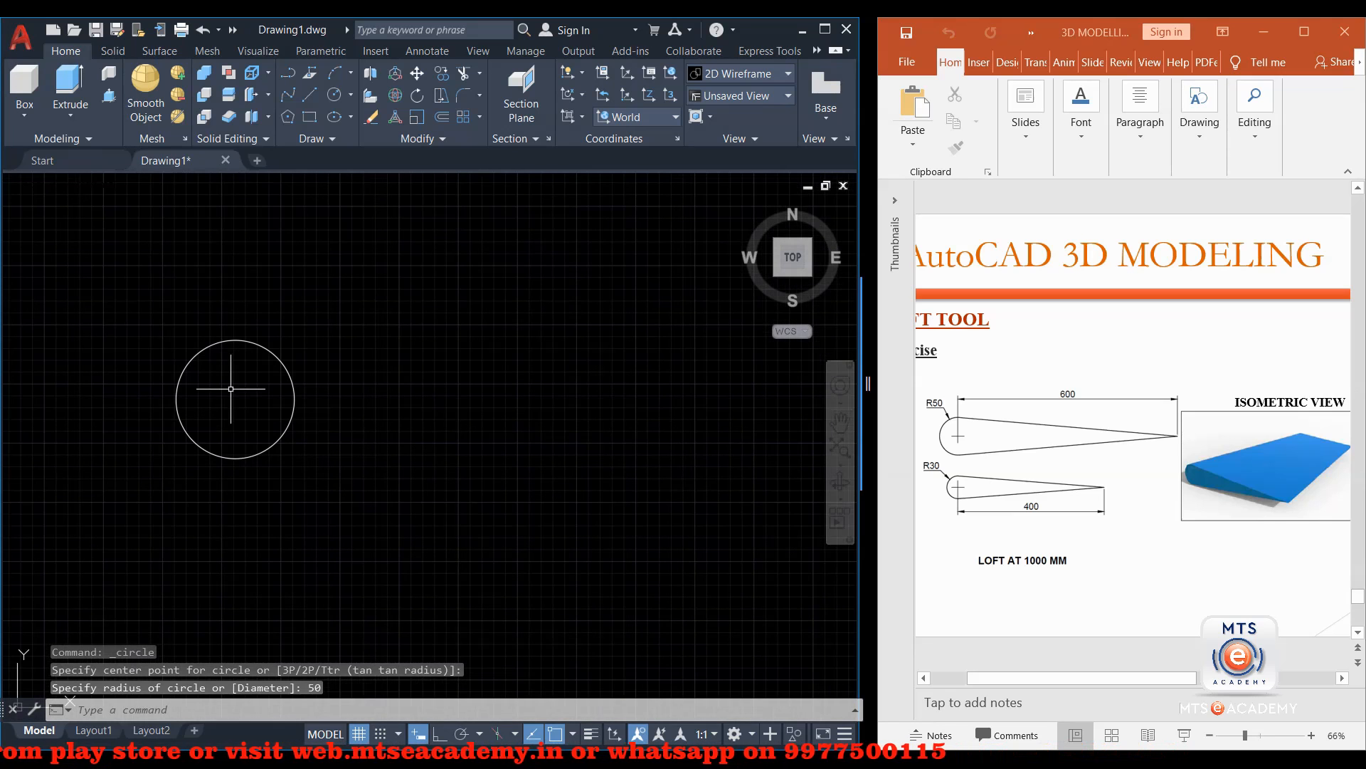
{"action": "left_click", "coordinate": [308, 94]}
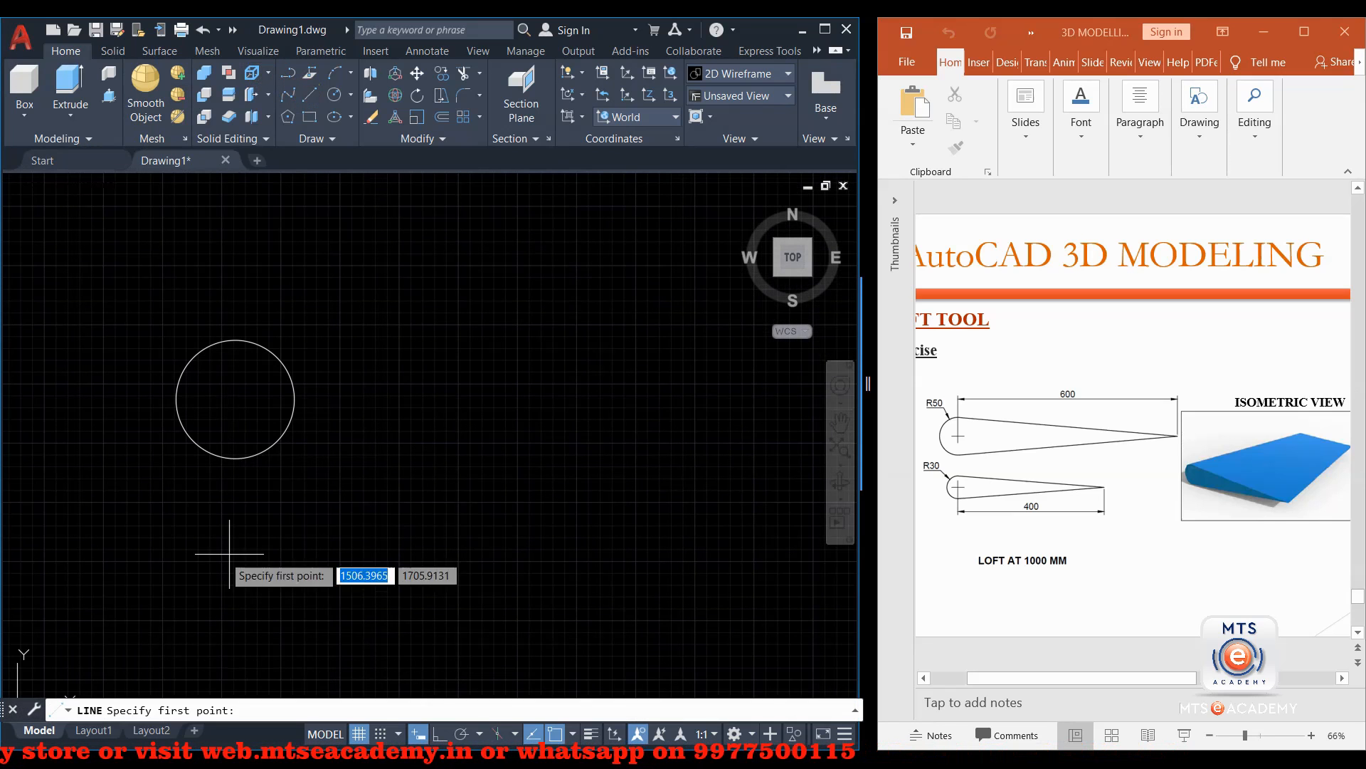
{"action": "left_click", "coordinate": [236, 398]}
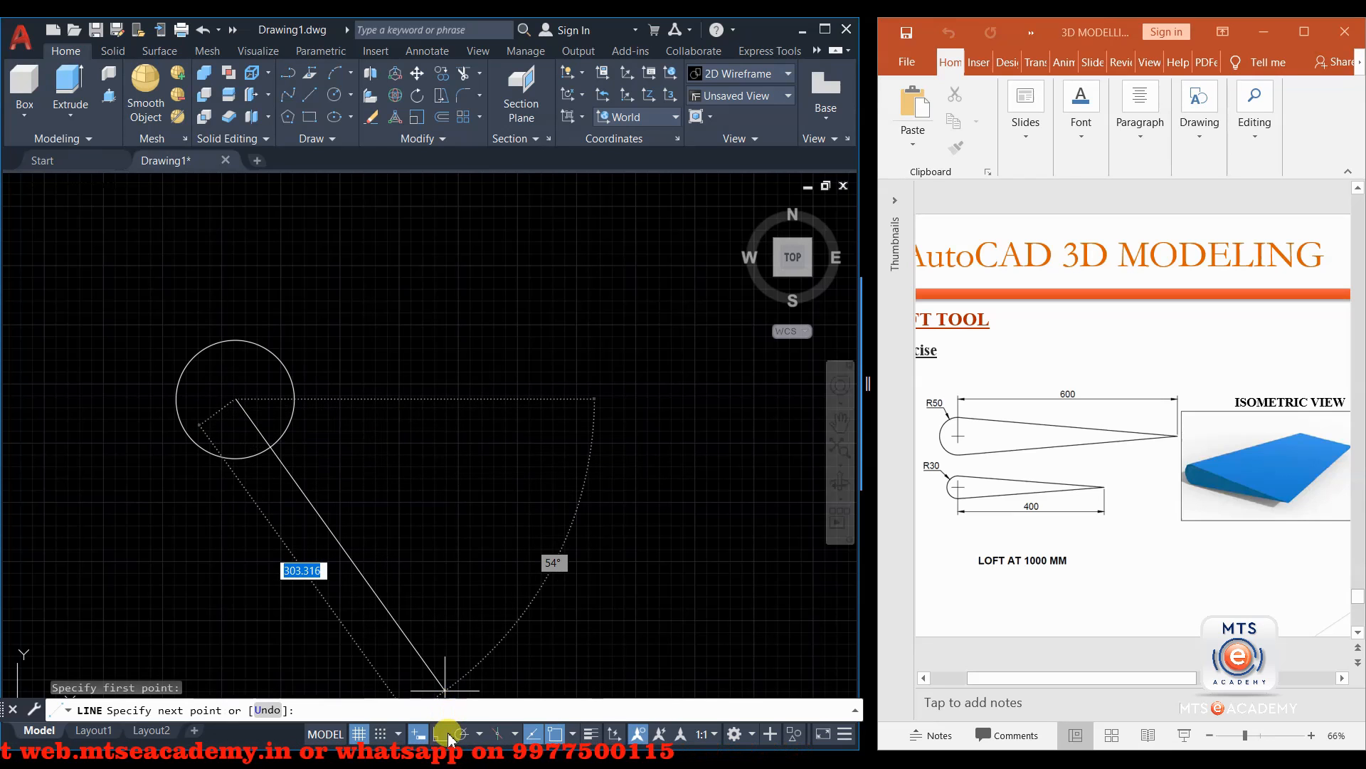
{"action": "key", "text": "F8"}
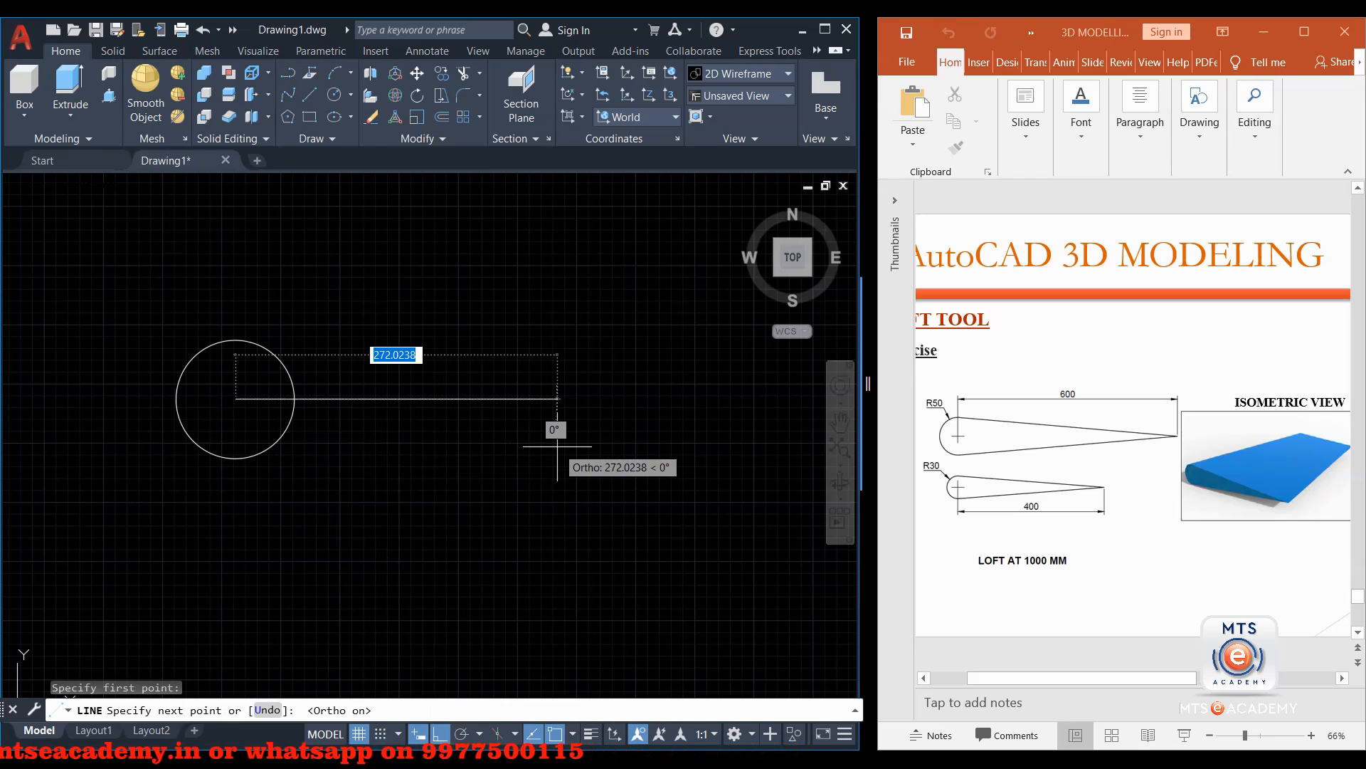
{"action": "type", "text": "600"}
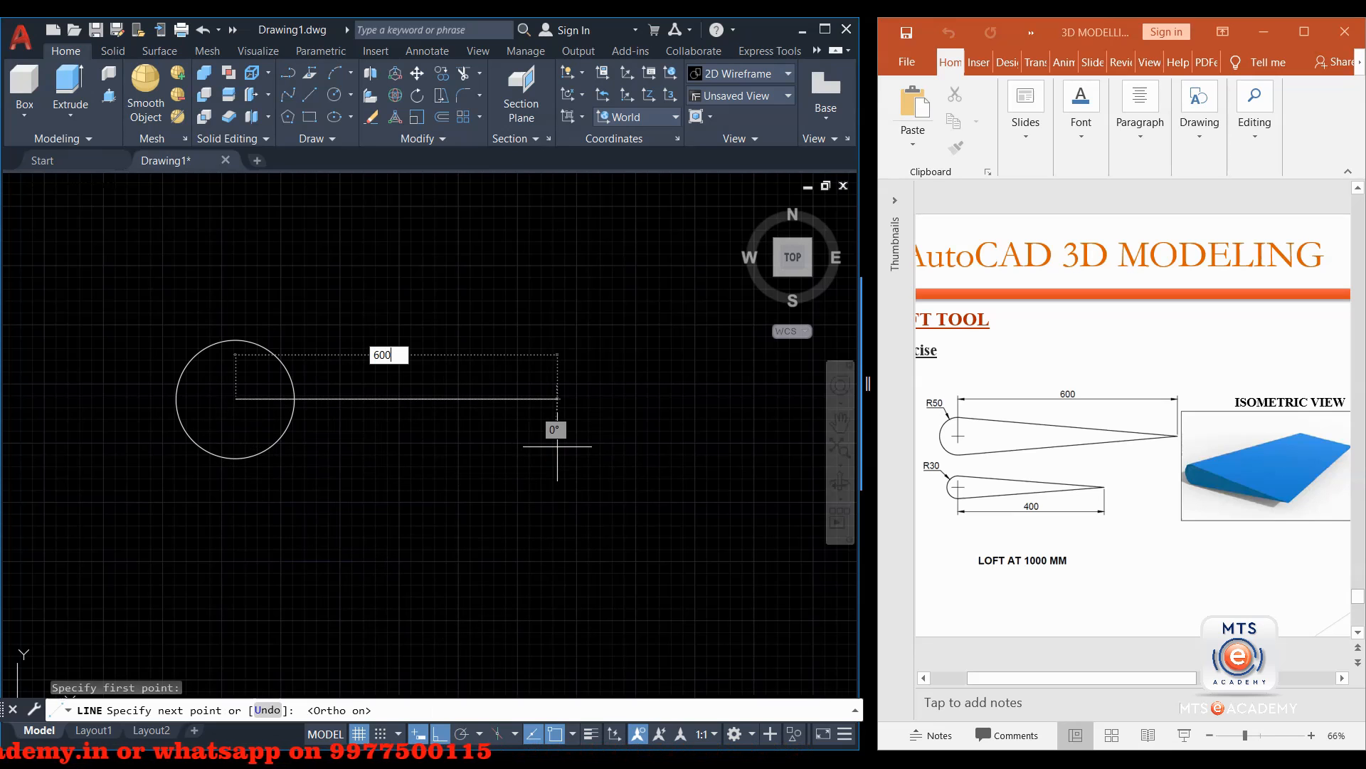
{"action": "key", "text": "Return"}
{"action": "scroll", "coordinate": [558, 447], "scroll_direction": "down", "scroll_amount": 4}
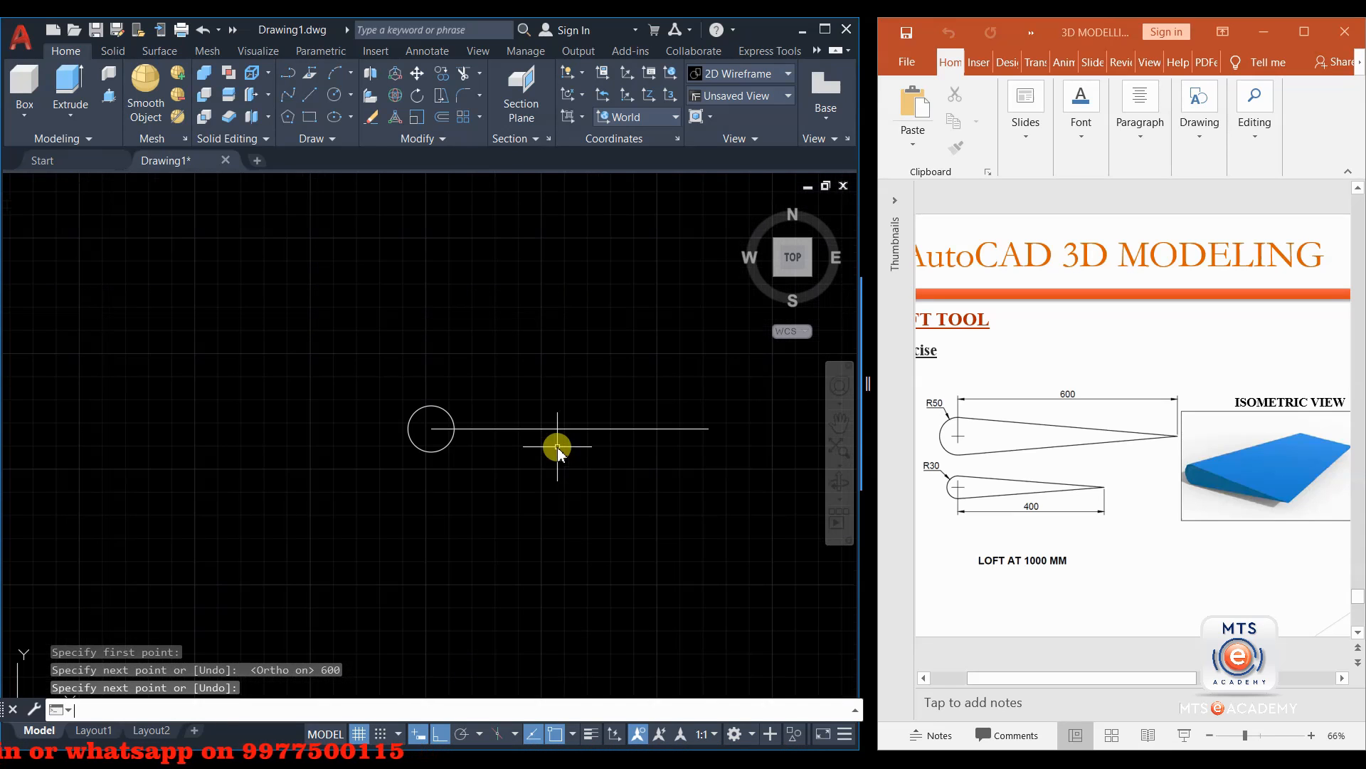
{"action": "key", "text": "Return"}
{"action": "middle_click_drag", "start_coordinate": [603, 452], "coordinate": [512, 445]}
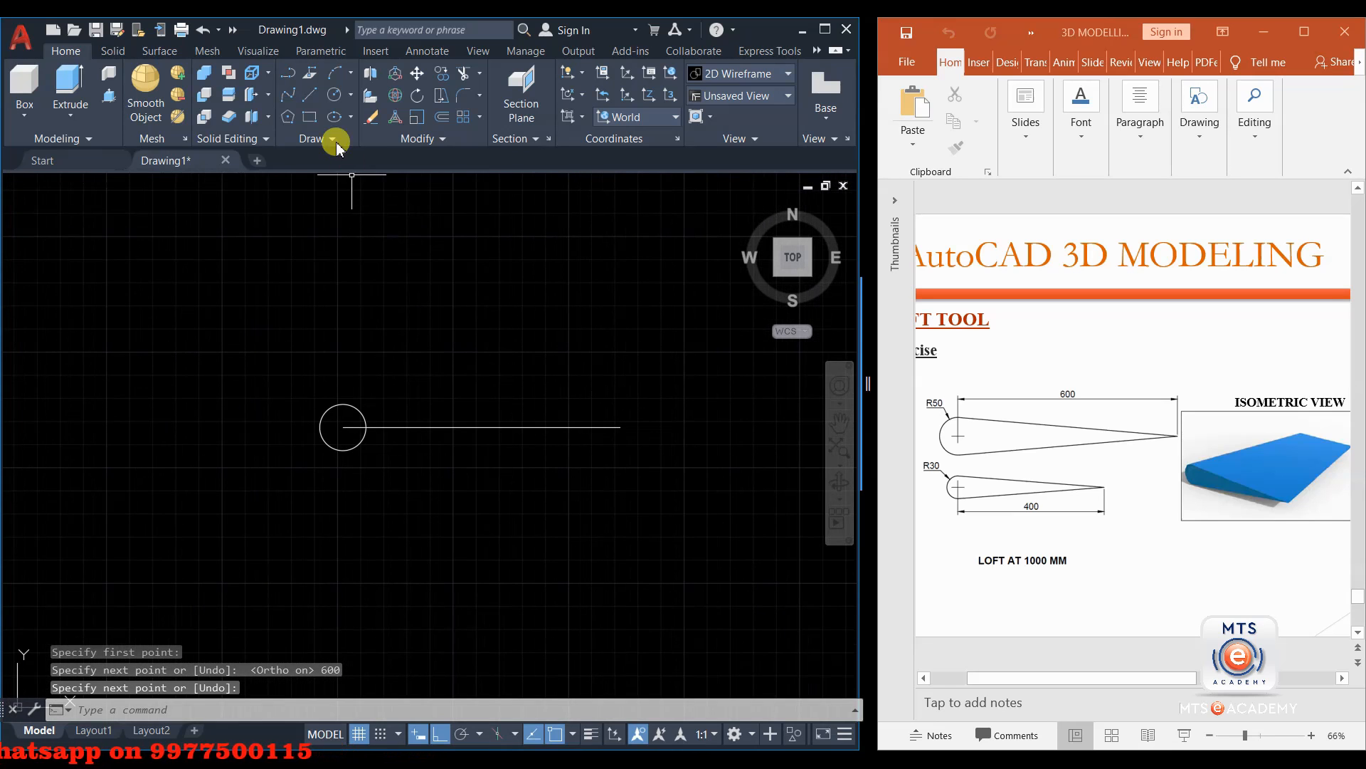
Draw a line from the right end of the 600 line tangent to the upper side of the circle.
{"action": "type", "text": "l"}
{"action": "key", "text": "Return"}
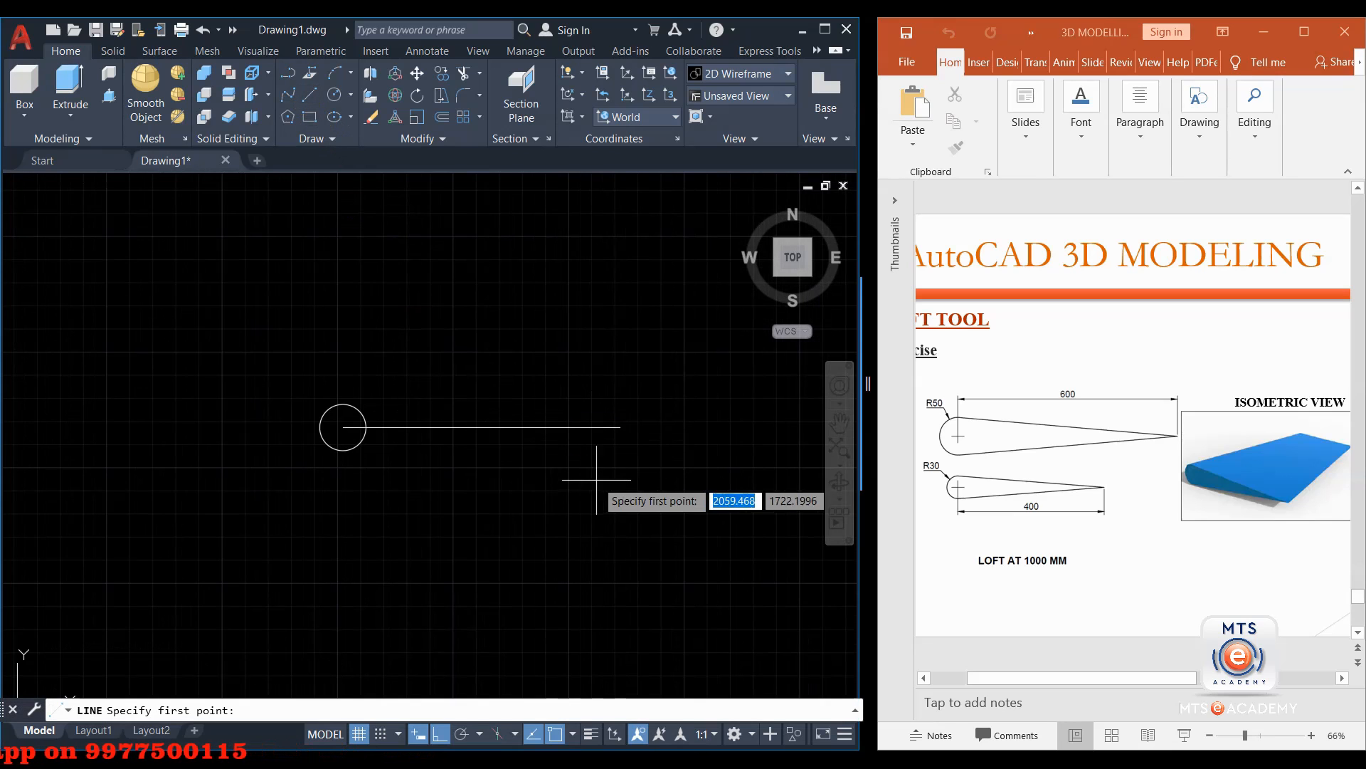
{"action": "left_click", "coordinate": [620, 427]}
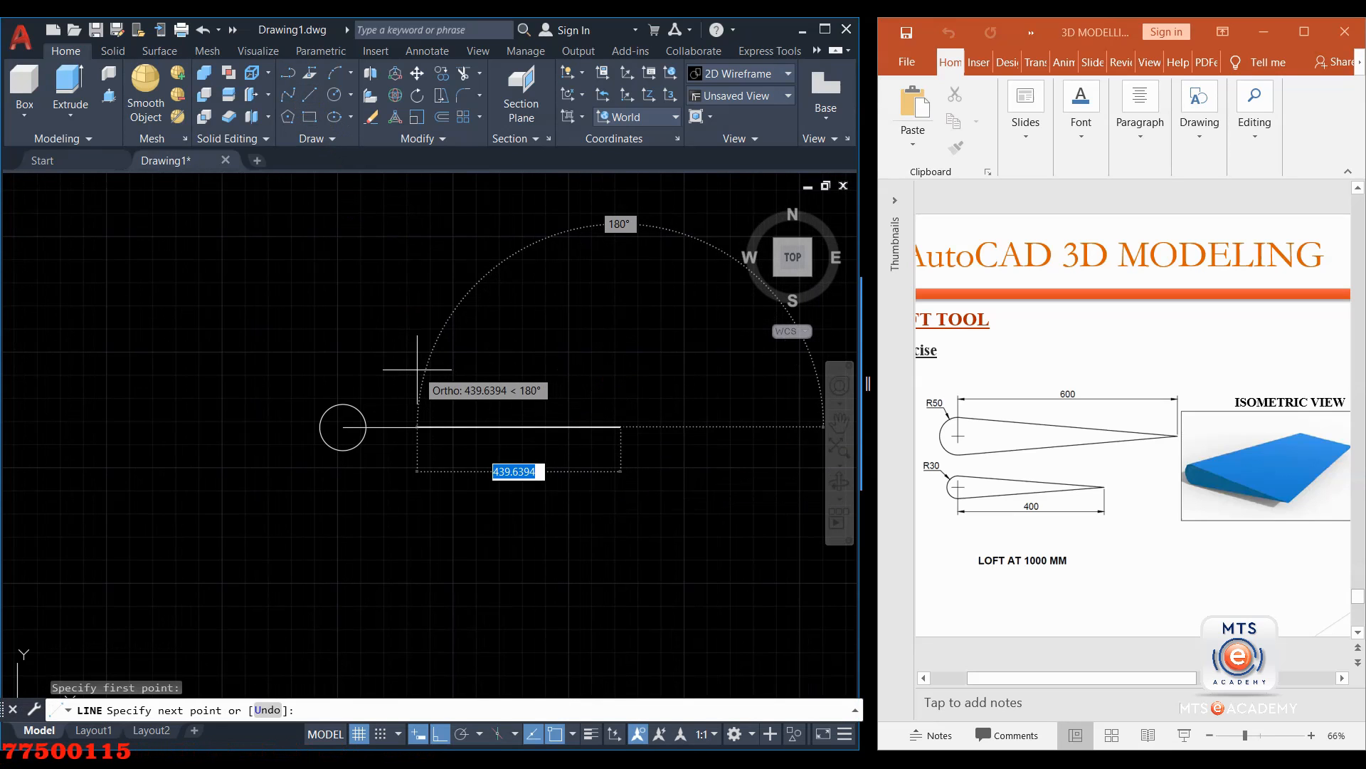
{"action": "right_click", "coordinate": [419, 370], "text": "shift"}
{"action": "left_click", "coordinate": [463, 600]}
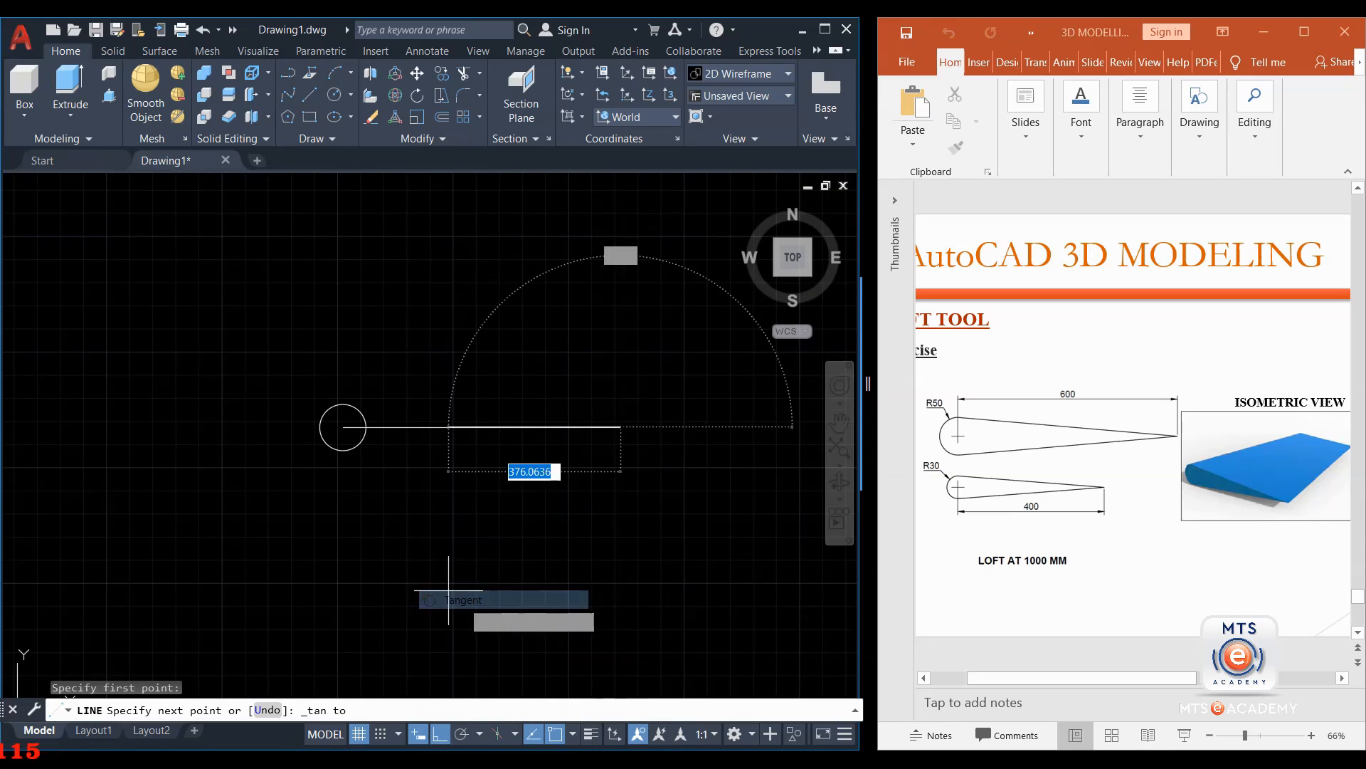
{"action": "left_click", "coordinate": [348, 407]}
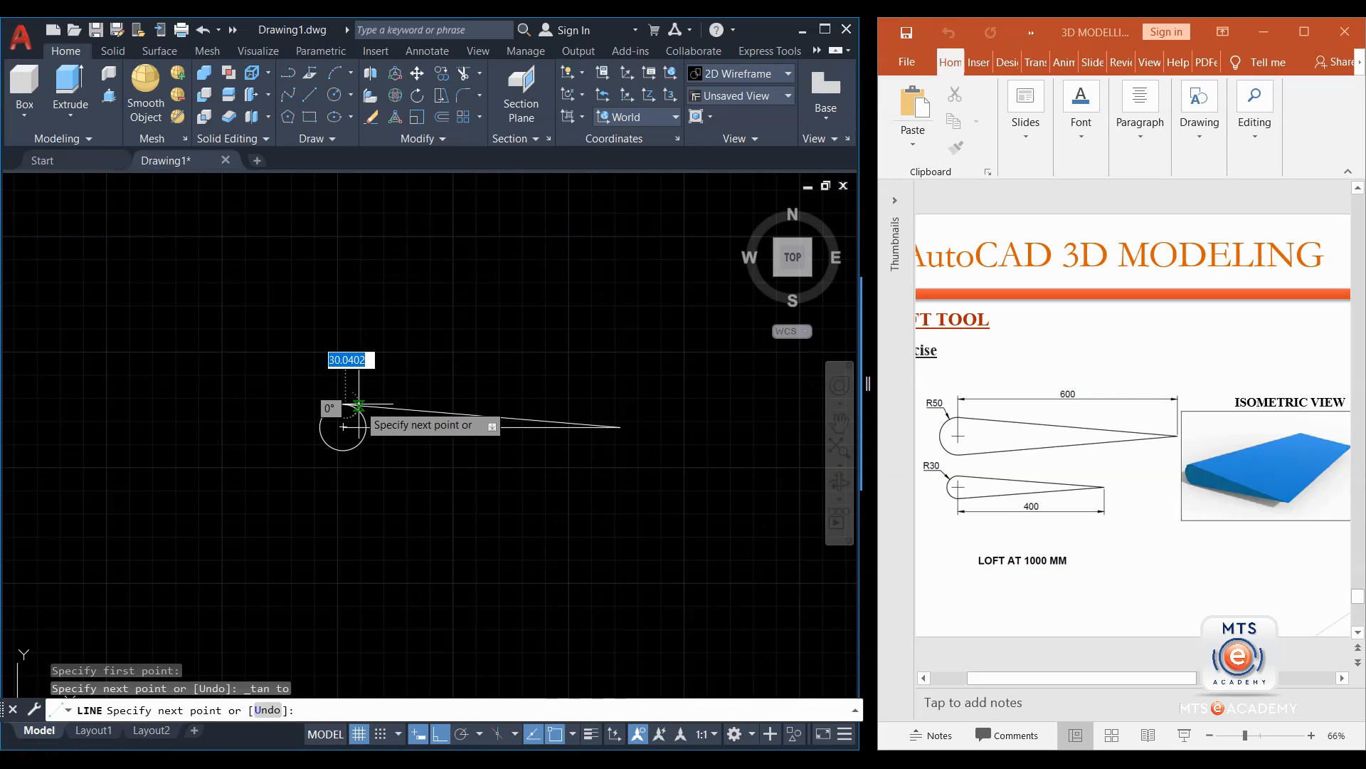
{"action": "key", "text": "Return"}
Mirror the tangent line about the horizontal center line, keeping the source line.
{"action": "scroll", "coordinate": [399, 407], "scroll_direction": "up", "scroll_amount": 3}
{"action": "left_click", "coordinate": [467, 406]}
{"action": "left_click", "coordinate": [414, 433]}
{"action": "scroll", "coordinate": [432, 428], "scroll_direction": "down", "scroll_amount": 3}
{"action": "middle_click_drag", "start_coordinate": [511, 381], "coordinate": [412, 371]}
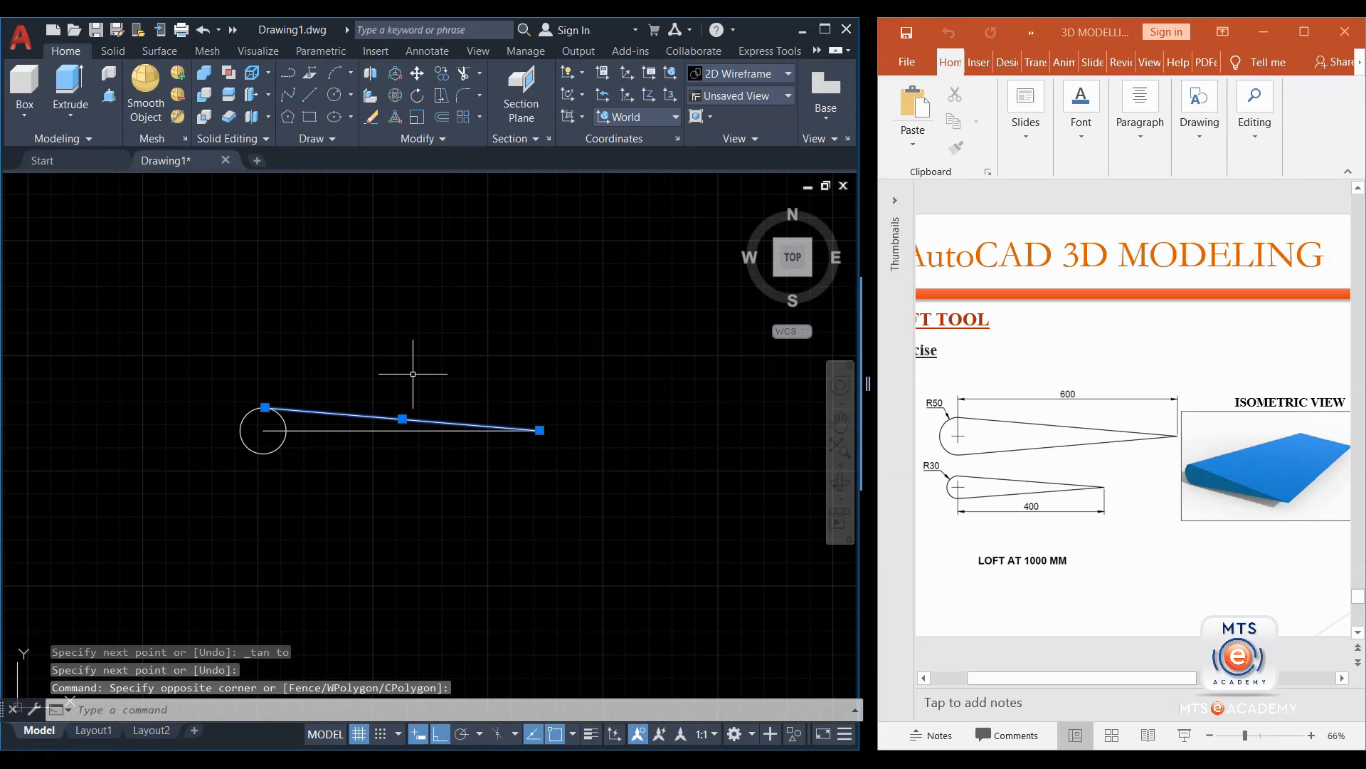
{"action": "type", "text": "MI"}
{"action": "key", "text": "Return"}
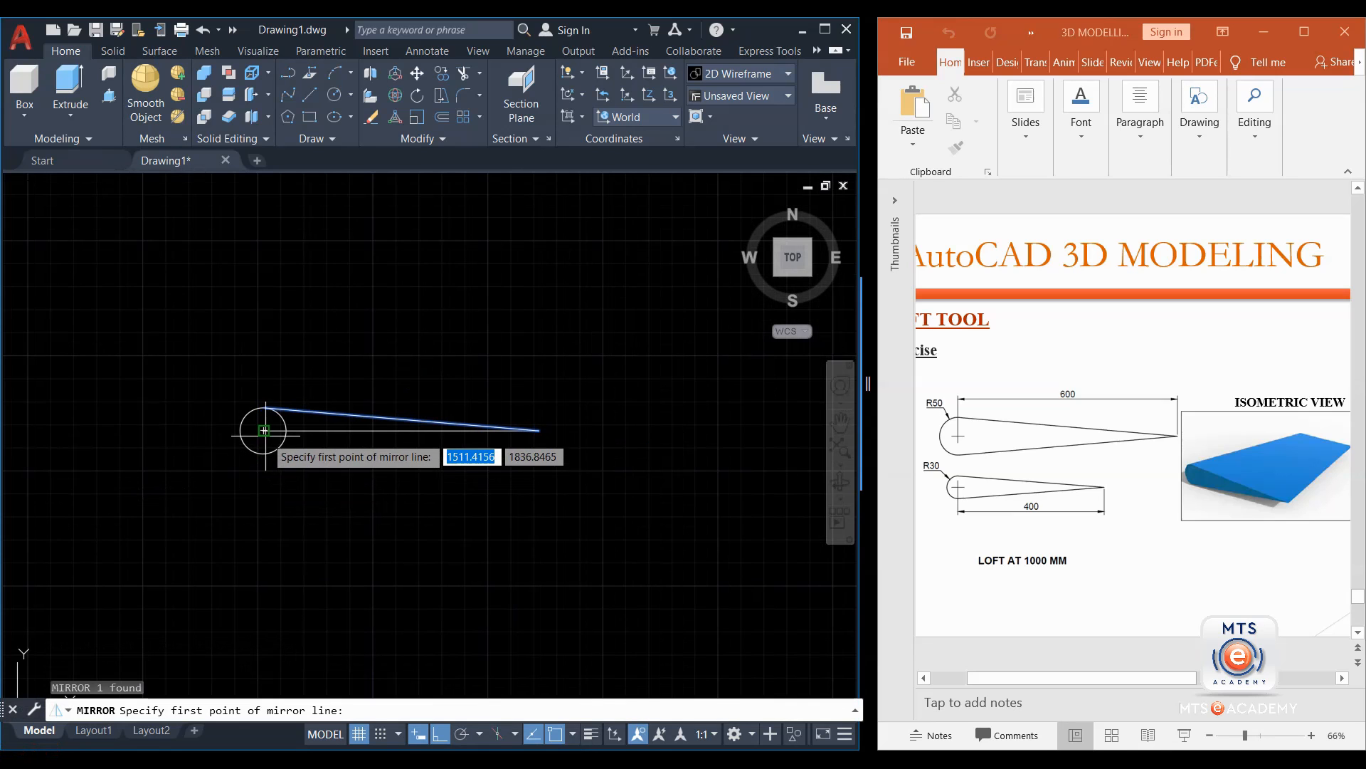
{"action": "left_click", "coordinate": [263, 430]}
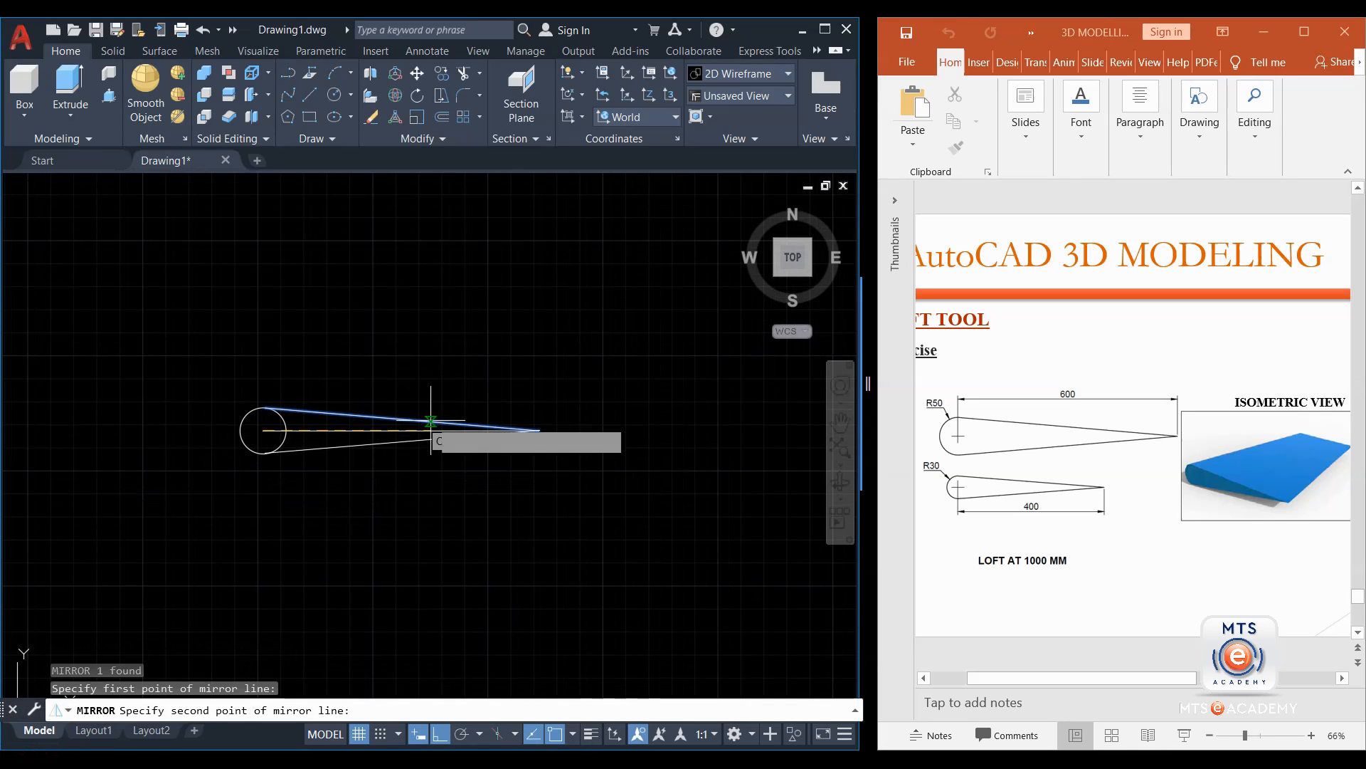
{"action": "left_click", "coordinate": [540, 431]}
{"action": "key", "text": "Return"}
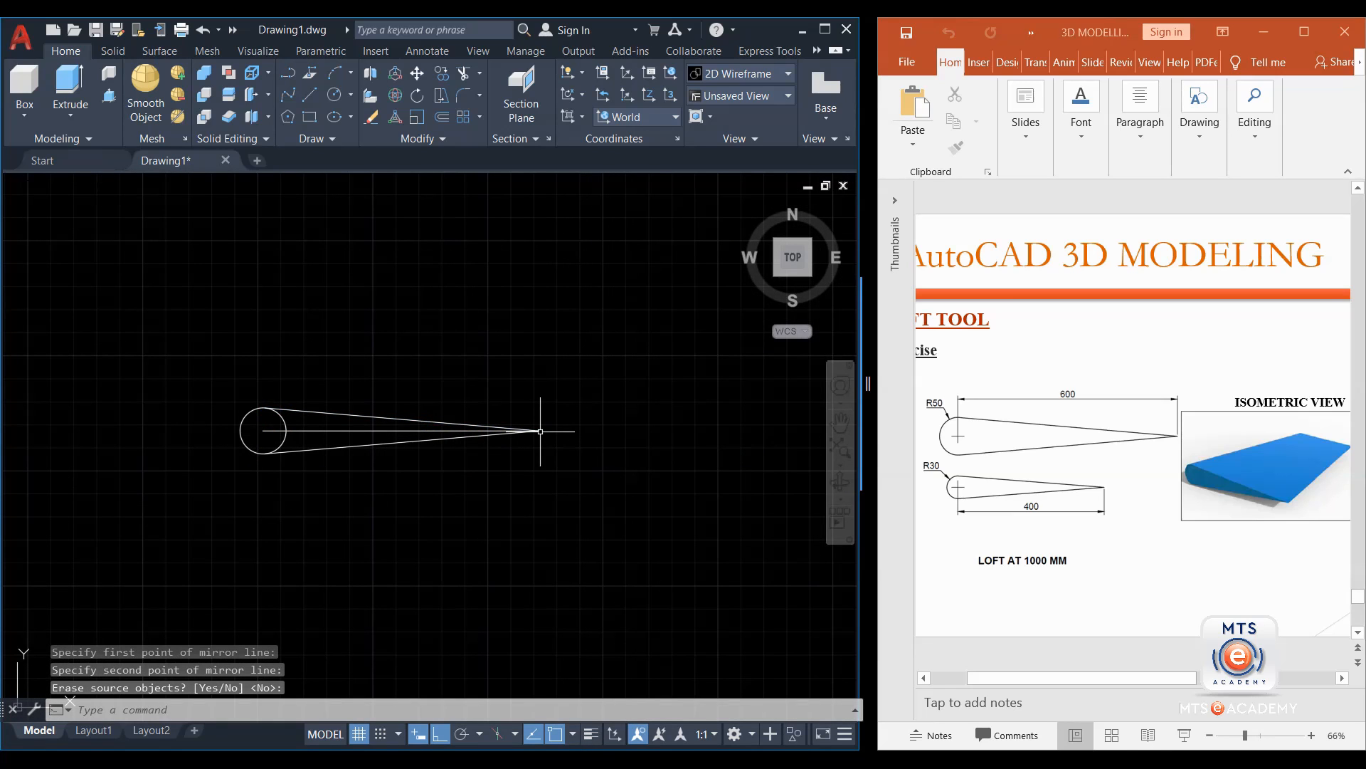
Erase the horizontal center line and trim away the part of the circle between the two tangent lines.
{"action": "left_click", "coordinate": [324, 430]}
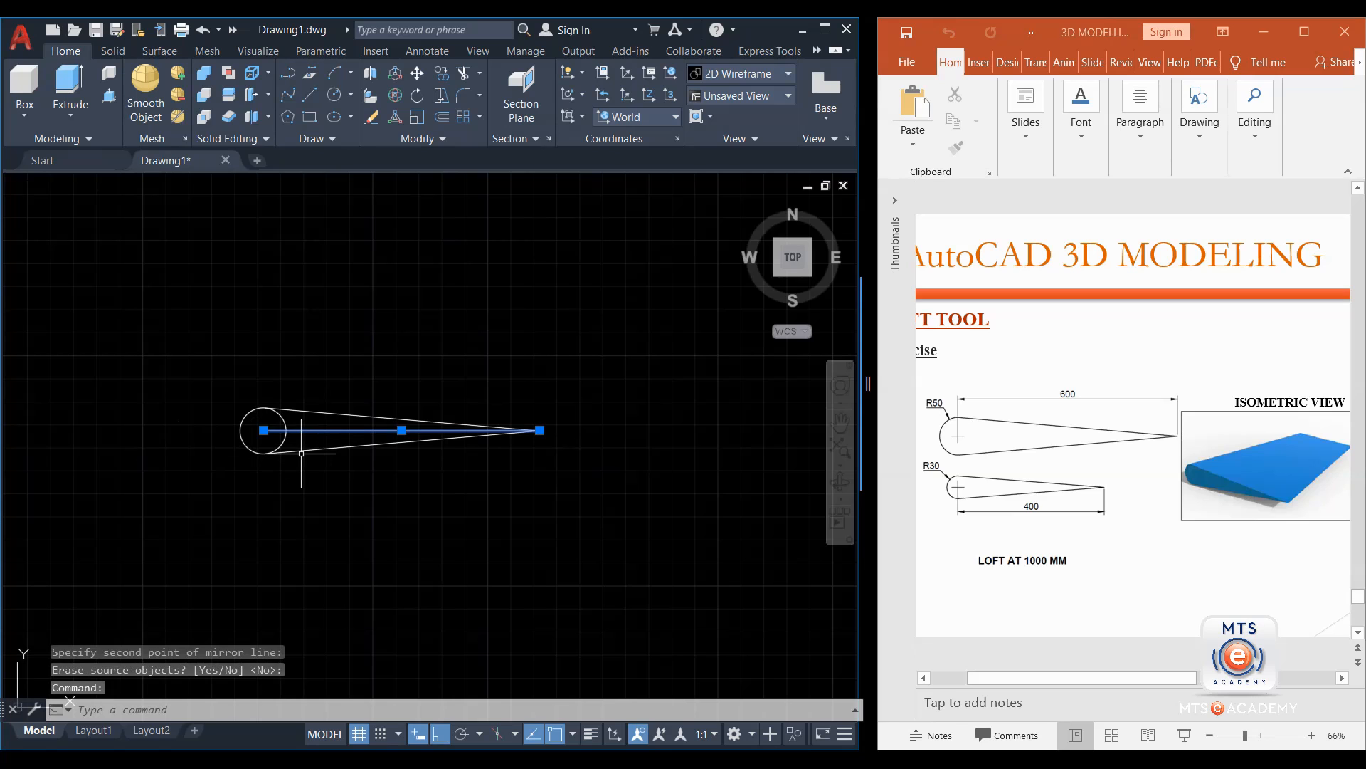
{"action": "key", "text": "Delete"}
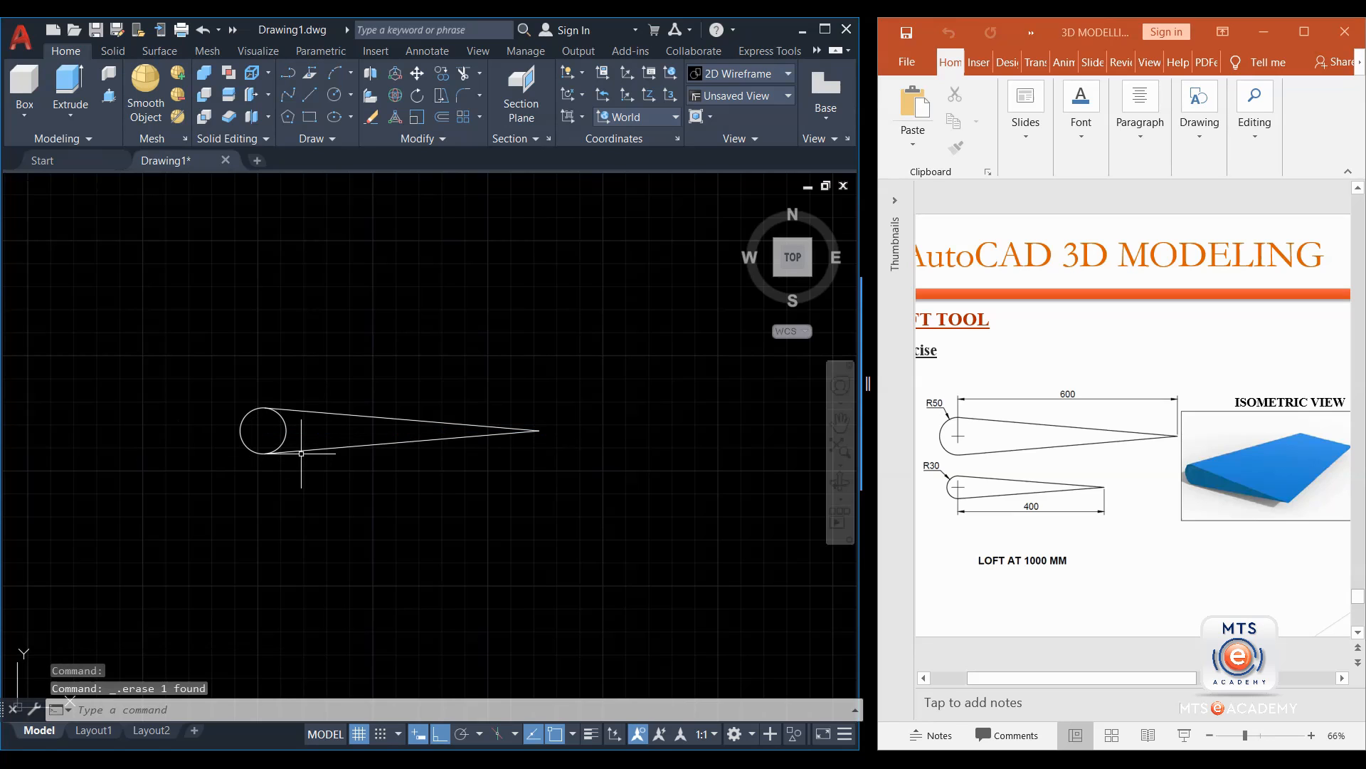
{"action": "left_click", "coordinate": [464, 74]}
{"action": "left_click_drag", "start_coordinate": [278, 427], "coordinate": [303, 431]}
{"action": "key", "text": "Return"}
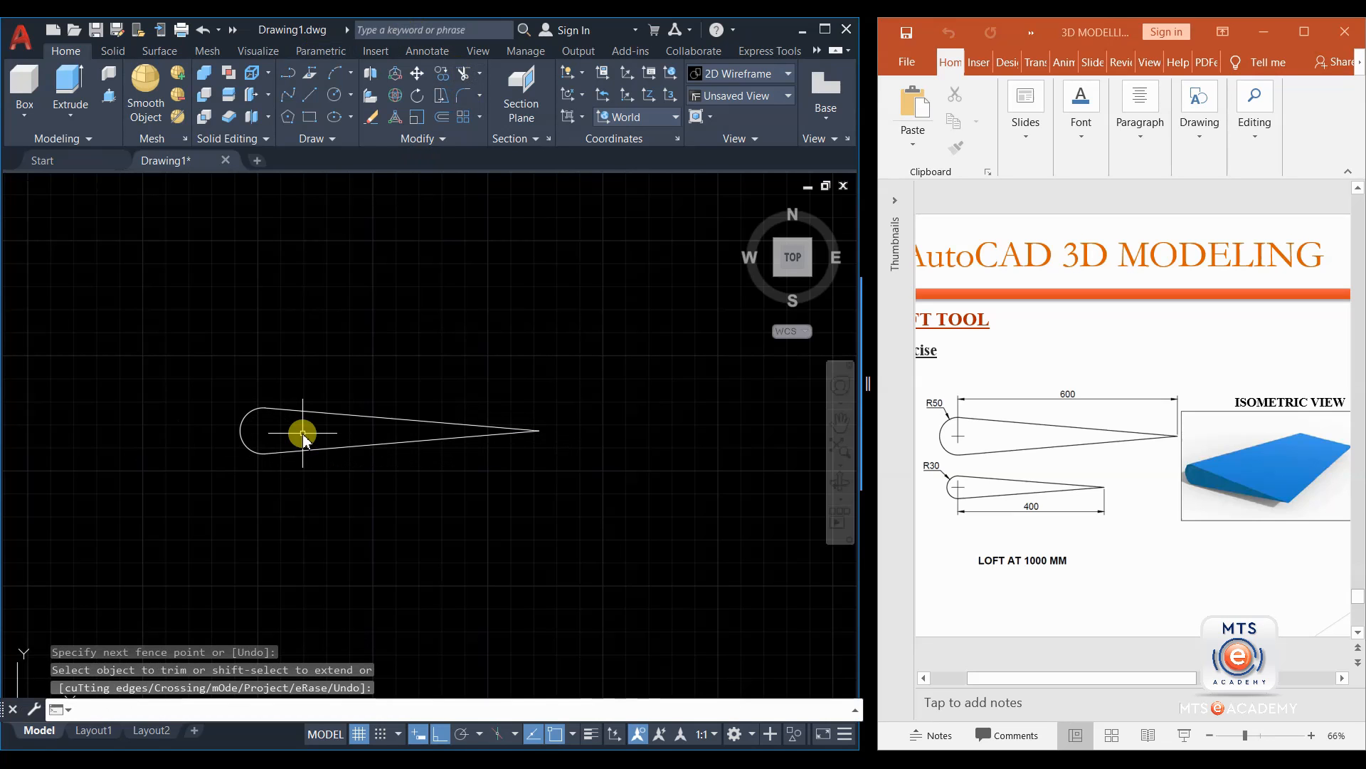
Draw a circle of radius 30 below the rounded end of the finished profile.
{"action": "middle_click_drag", "start_coordinate": [302, 433], "coordinate": [292, 323]}
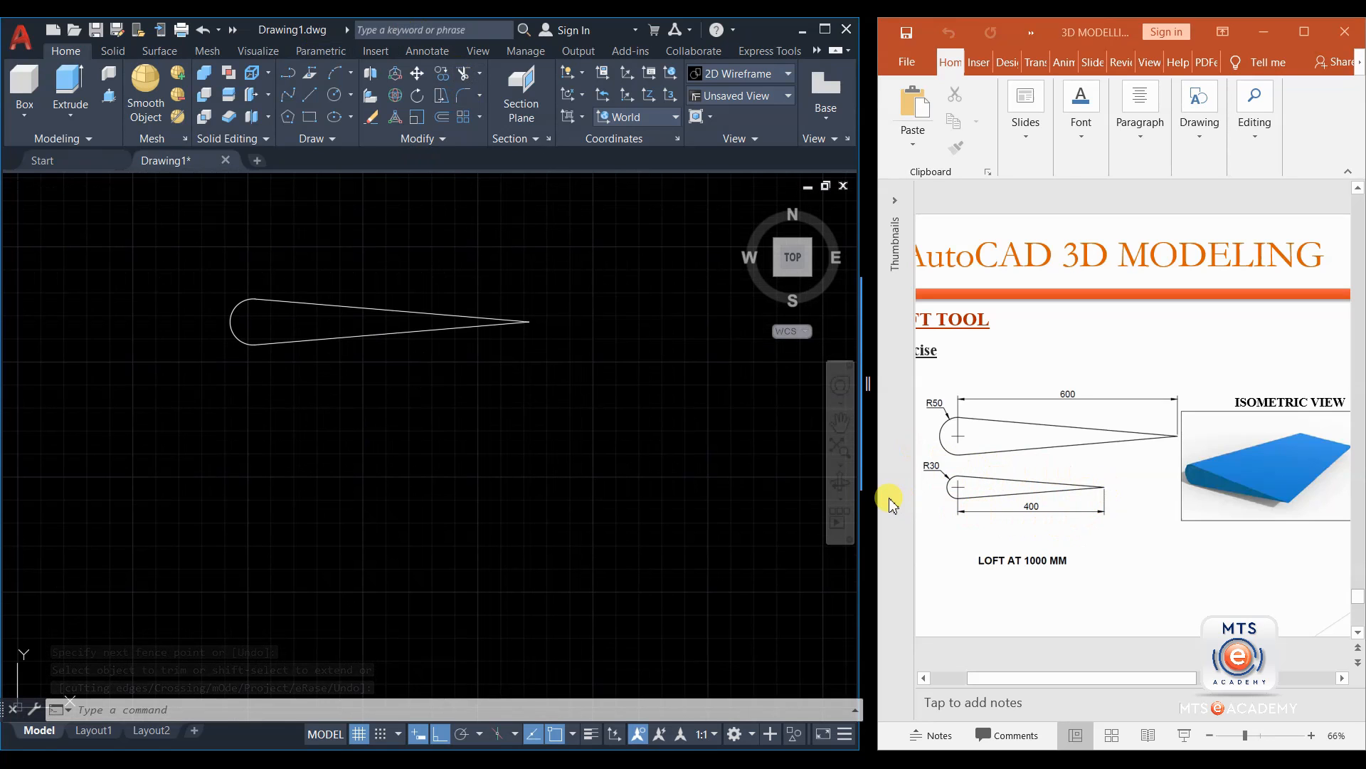
{"action": "left_click", "coordinate": [334, 95]}
{"action": "left_click", "coordinate": [268, 468]}
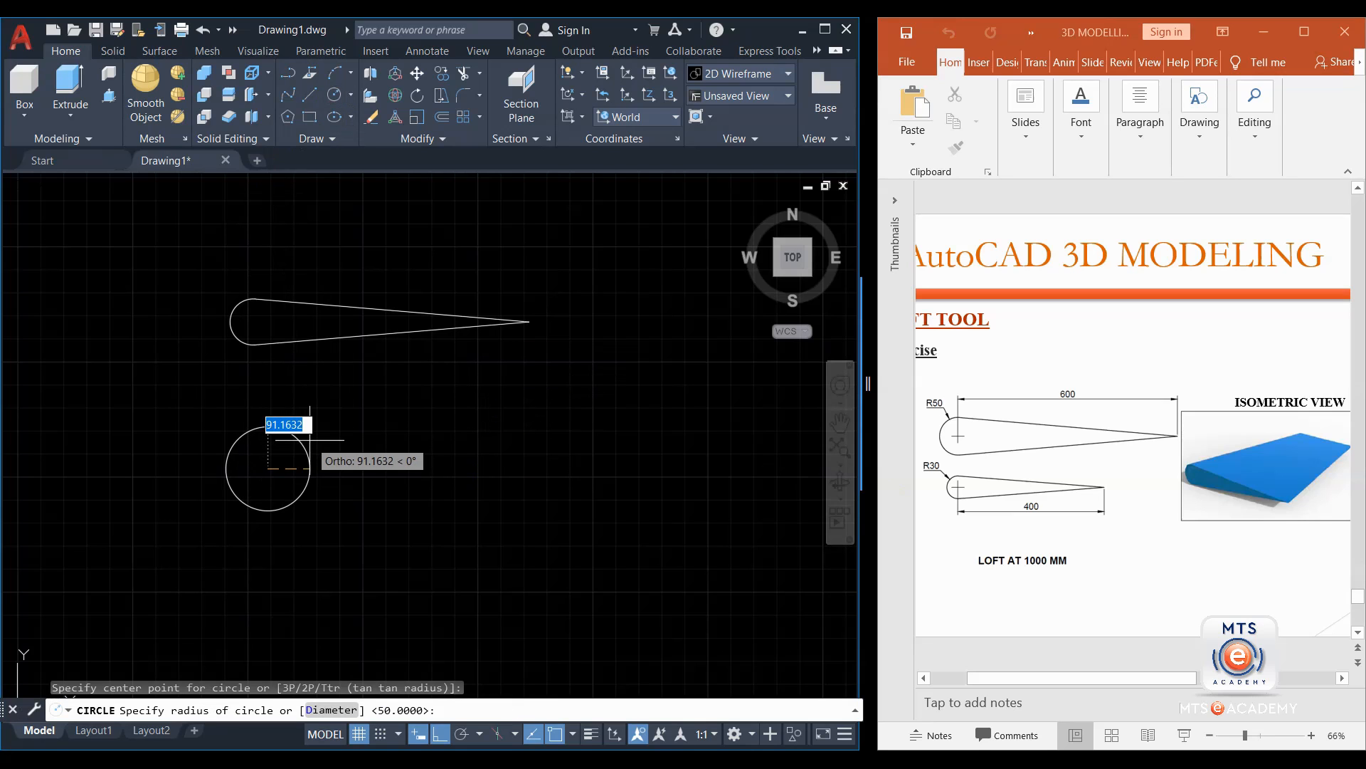
{"action": "type", "text": "30"}
{"action": "key", "text": "Return"}
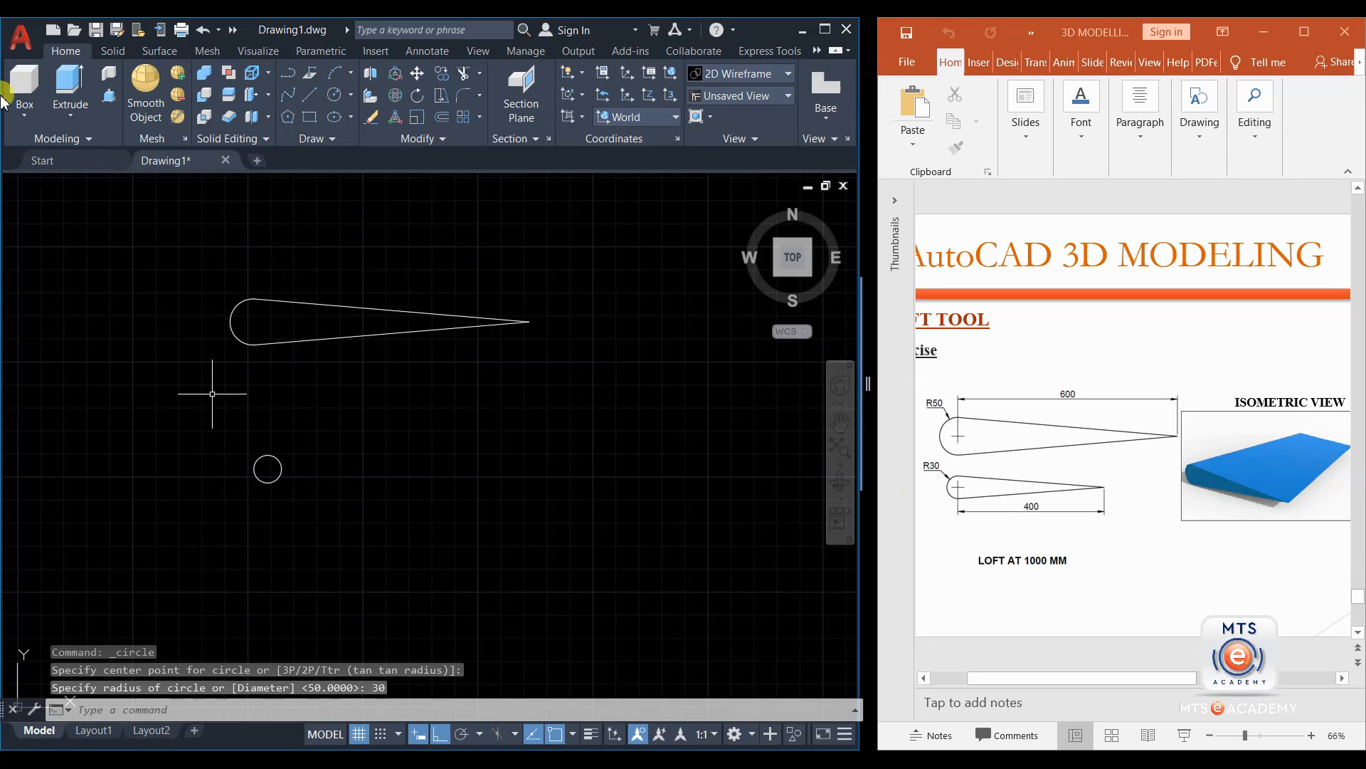
Draw a horizontal line 400 long from the center of the radius 30 circle to the right.
{"action": "left_click", "coordinate": [310, 95]}
{"action": "scroll", "coordinate": [267, 466], "scroll_direction": "up", "scroll_amount": 2}
{"action": "left_click", "coordinate": [267, 464]}
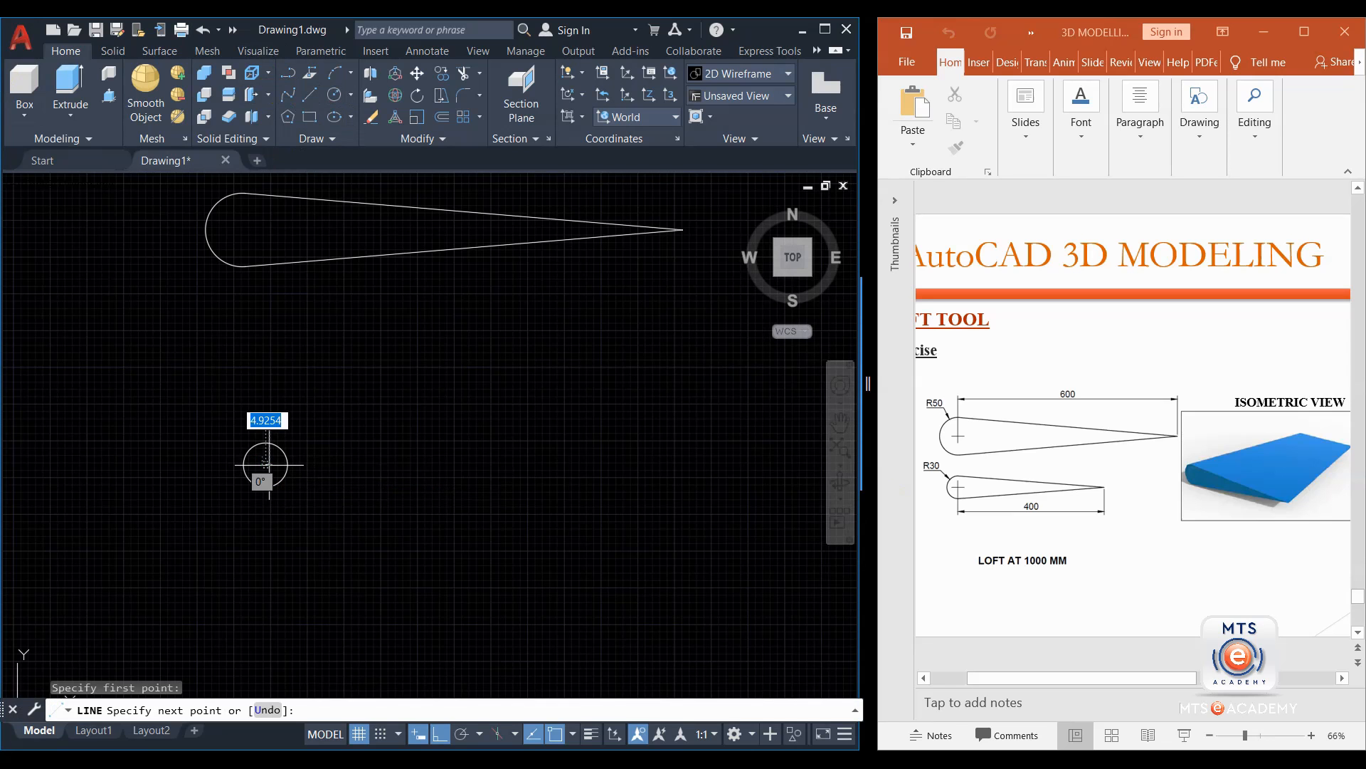
{"action": "type", "text": "400"}
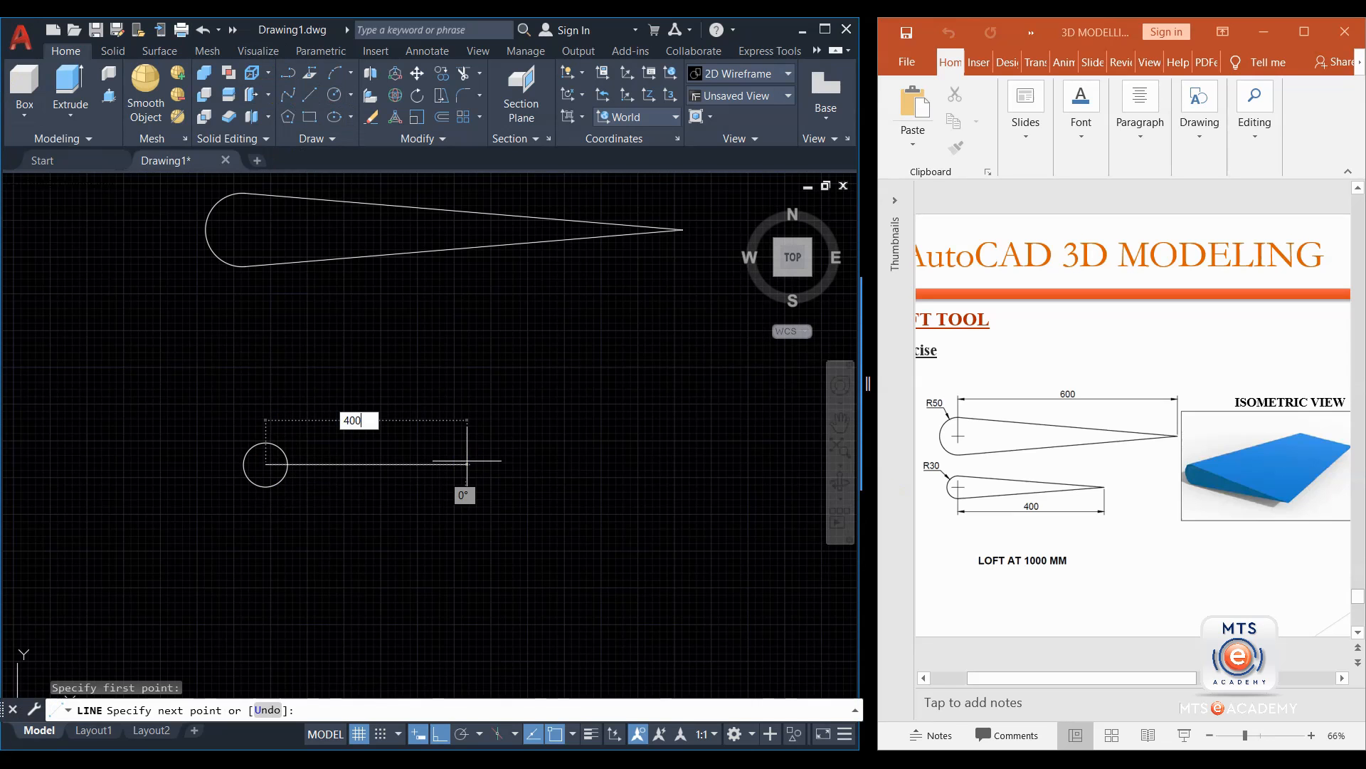
{"action": "key", "text": "Return"}
{"action": "right_click", "coordinate": [467, 463]}
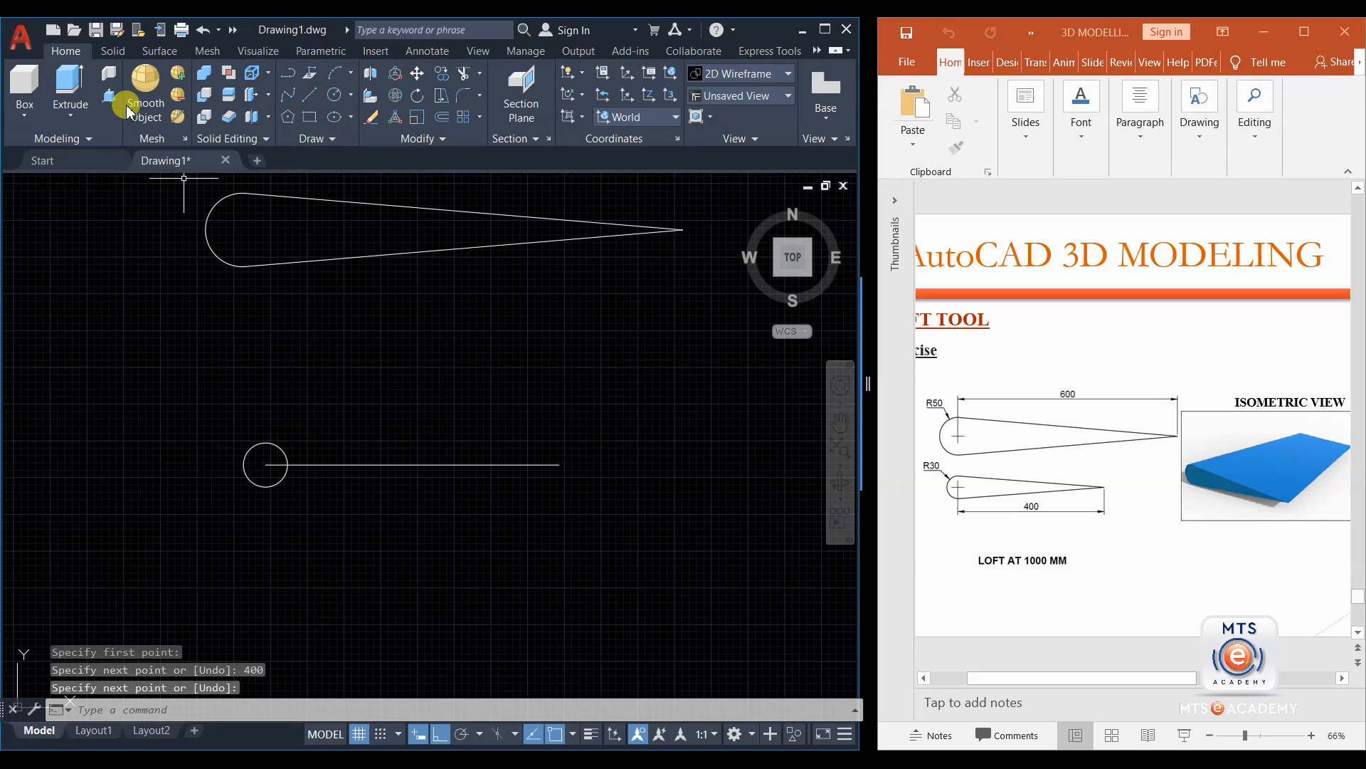
Draw a line tangent to the upper side of the small circle, ending at the right end of the 400 line.
{"action": "left_click", "coordinate": [309, 94]}
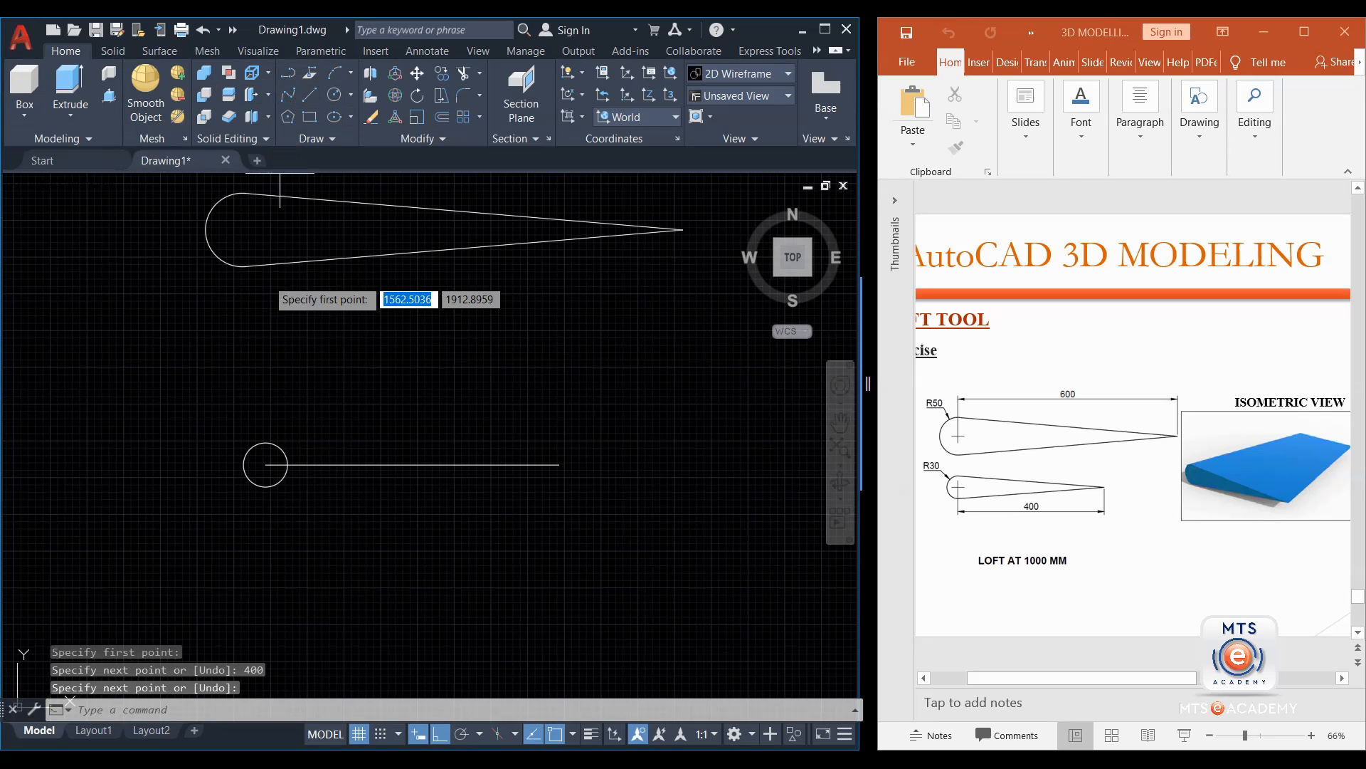
{"action": "right_click", "coordinate": [390, 403], "text": "shift"}
{"action": "left_click", "coordinate": [437, 600]}
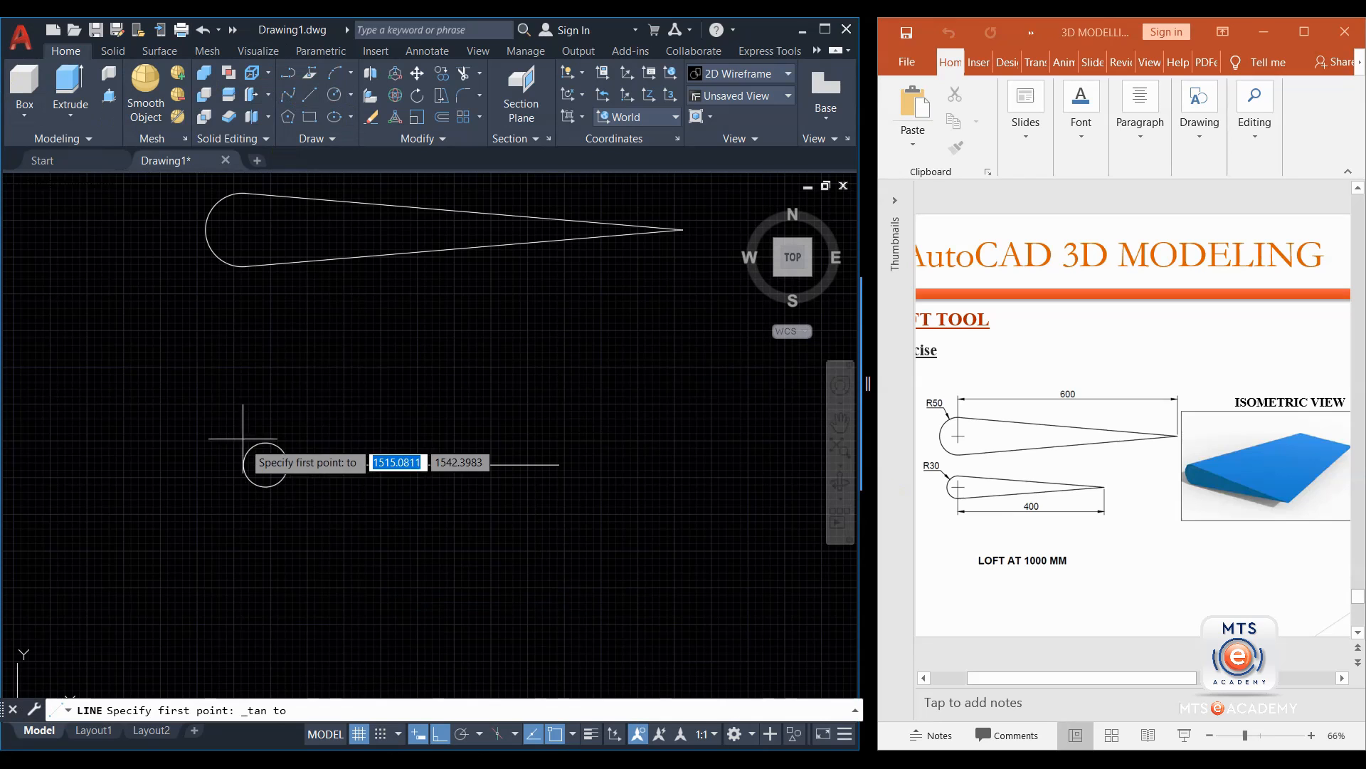
{"action": "left_click", "coordinate": [275, 450]}
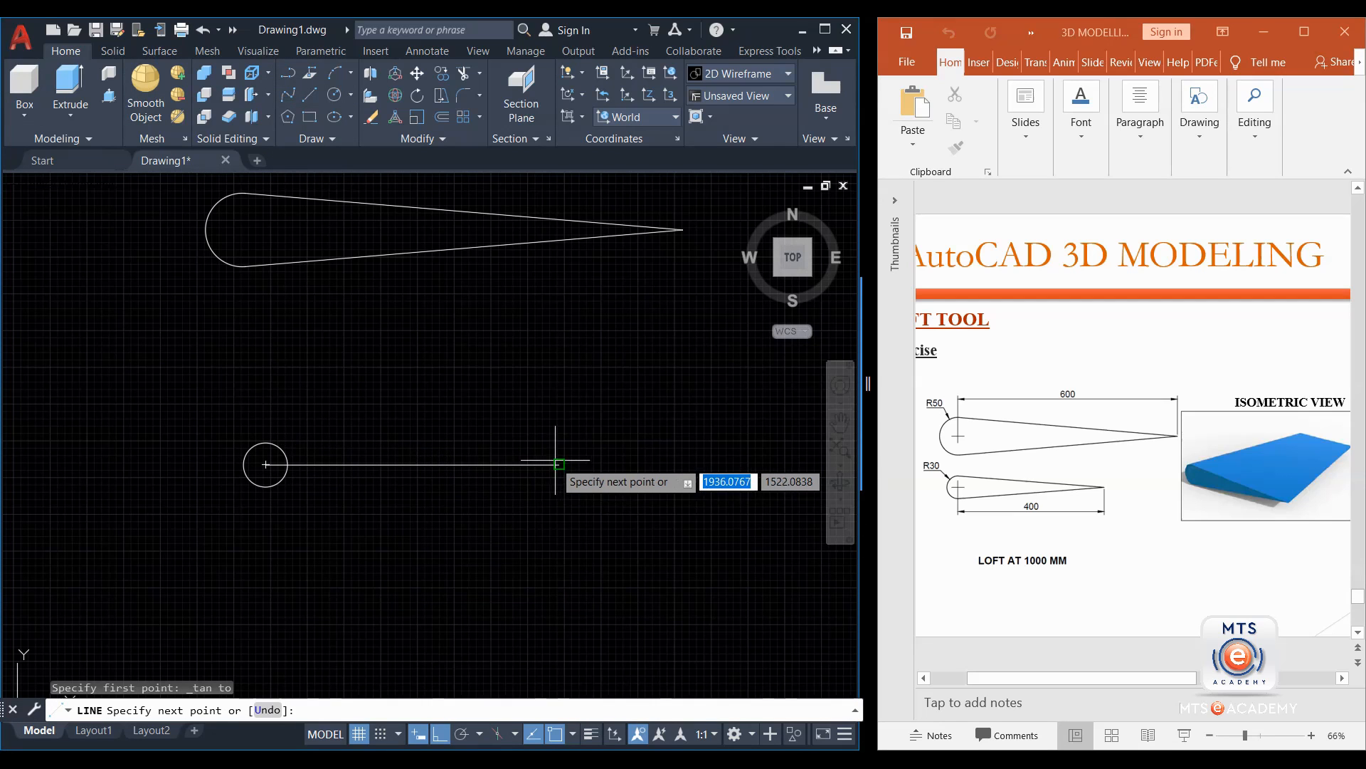
{"action": "left_click", "coordinate": [558, 461]}
{"action": "right_click", "coordinate": [559, 462]}
Draw a line tangent to the lower side of the small circle, ending at the right end of the 400 line.
{"action": "key", "text": "Return"}
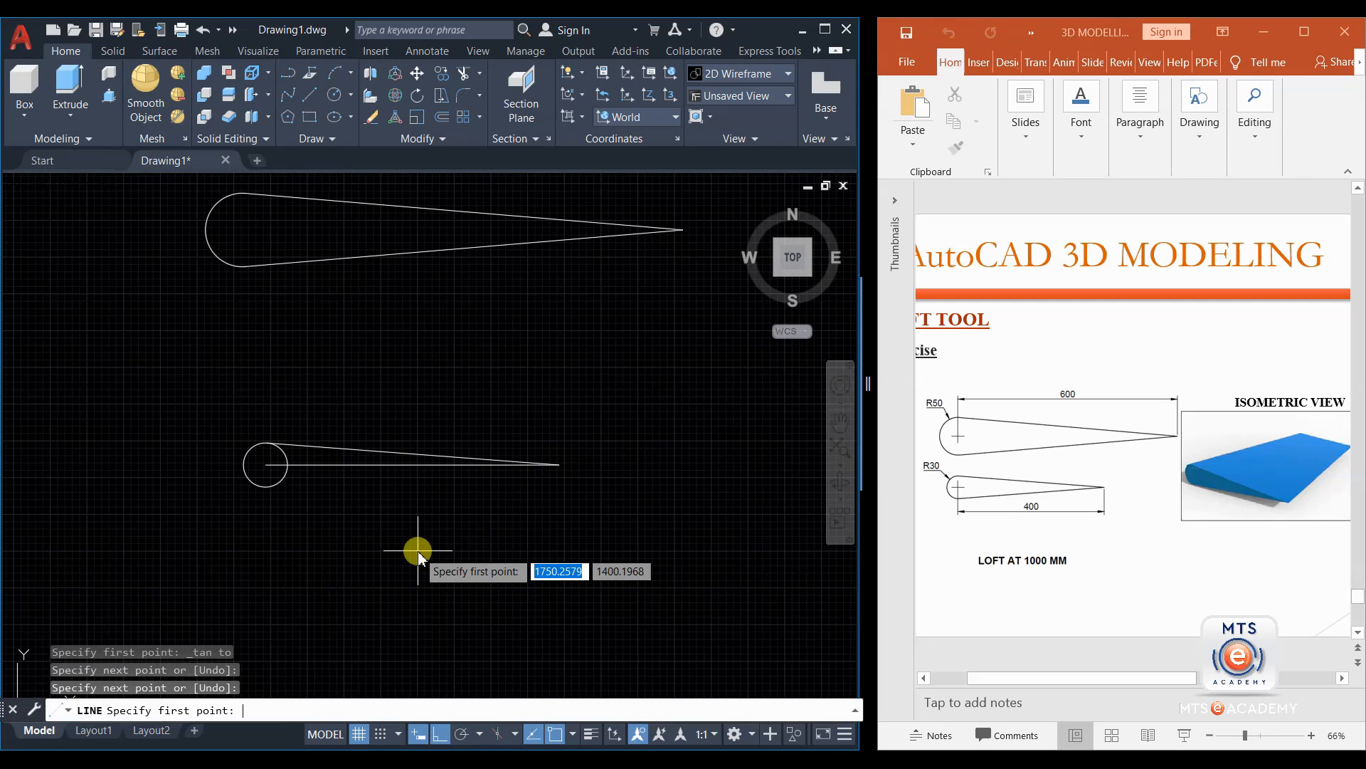
{"action": "right_click", "coordinate": [392, 546], "text": "shift"}
{"action": "left_click", "coordinate": [442, 413]}
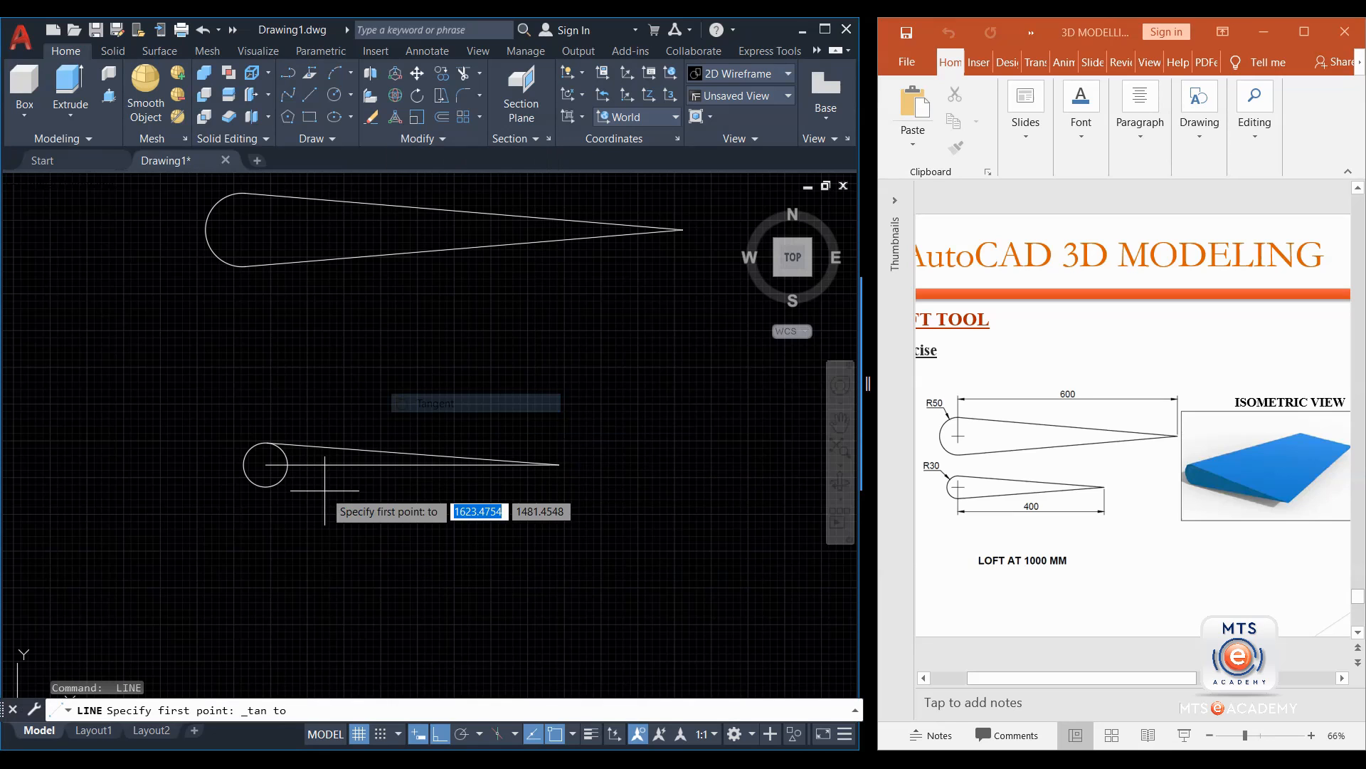
{"action": "left_click", "coordinate": [282, 486]}
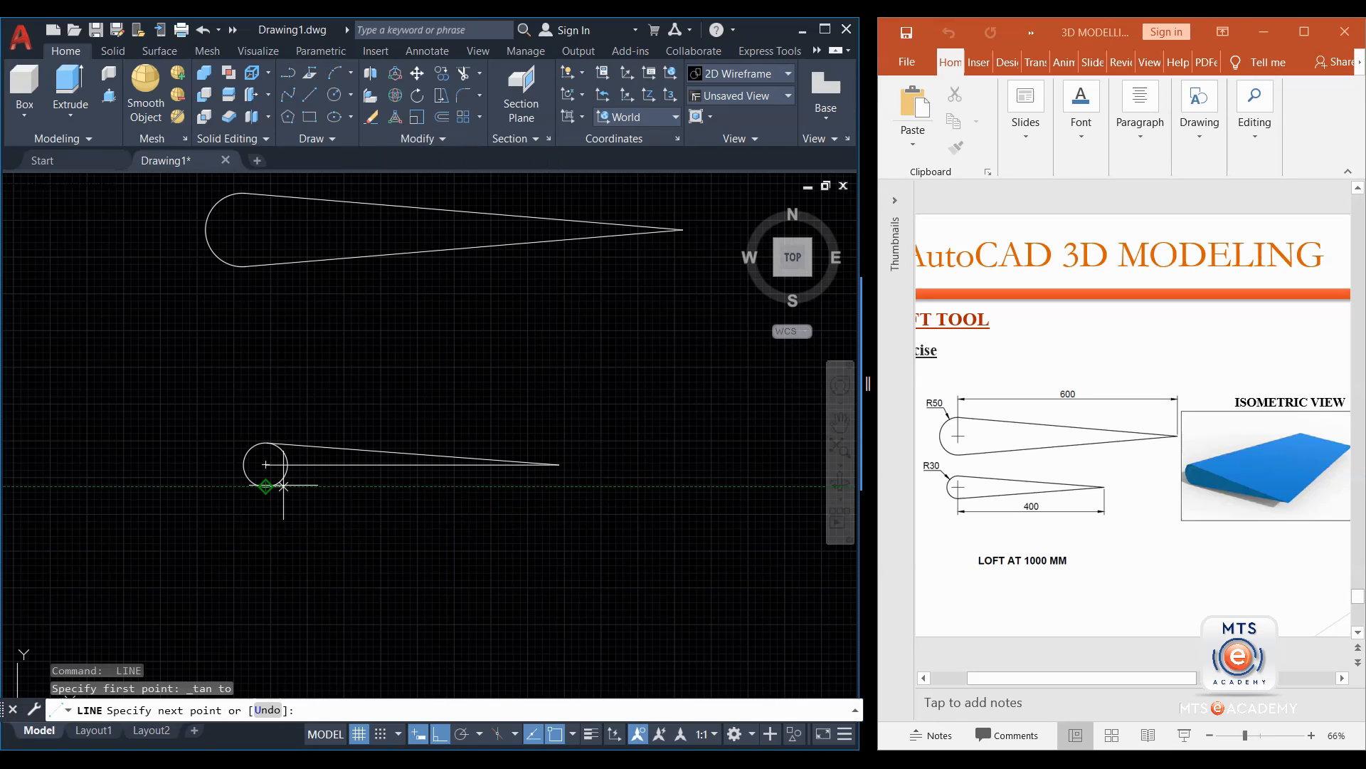
{"action": "left_click", "coordinate": [559, 464]}
{"action": "key", "text": "Return"}
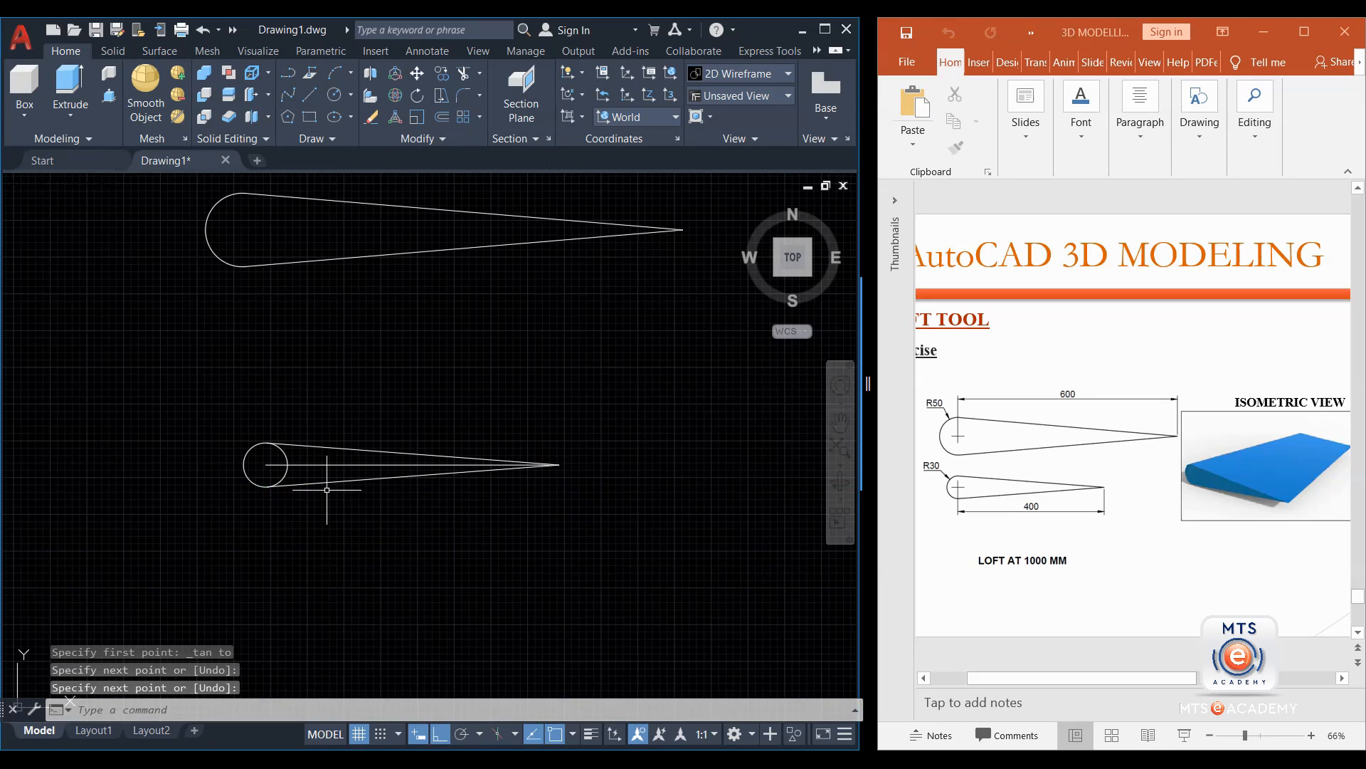
Erase the 400 center line of the small profile and trim its circle between the two tangent lines.
{"action": "left_click", "coordinate": [342, 465]}
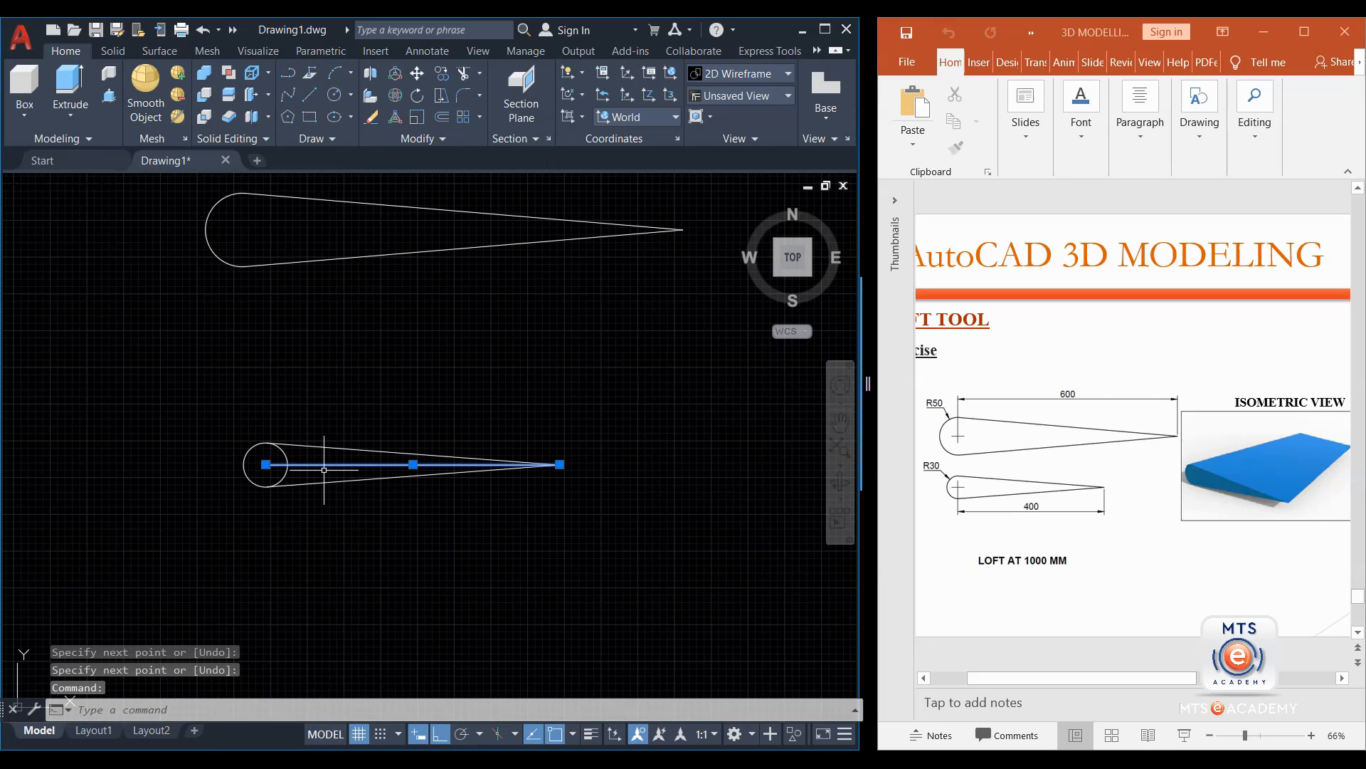
{"action": "key", "text": "Delete"}
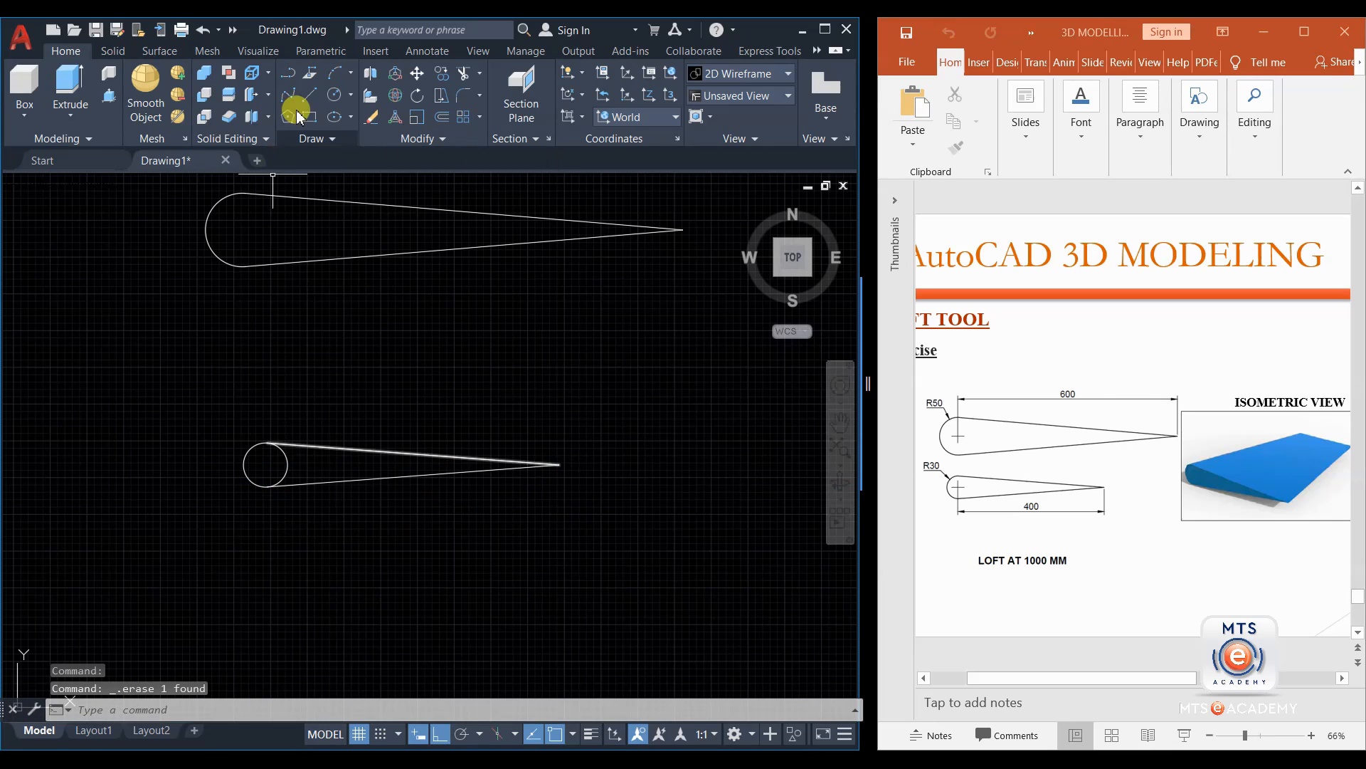
{"action": "left_click", "coordinate": [464, 73]}
{"action": "left_click", "coordinate": [297, 459]}
{"action": "key", "text": "Escape"}
{"action": "scroll", "coordinate": [363, 427], "scroll_direction": "down", "scroll_amount": 2}
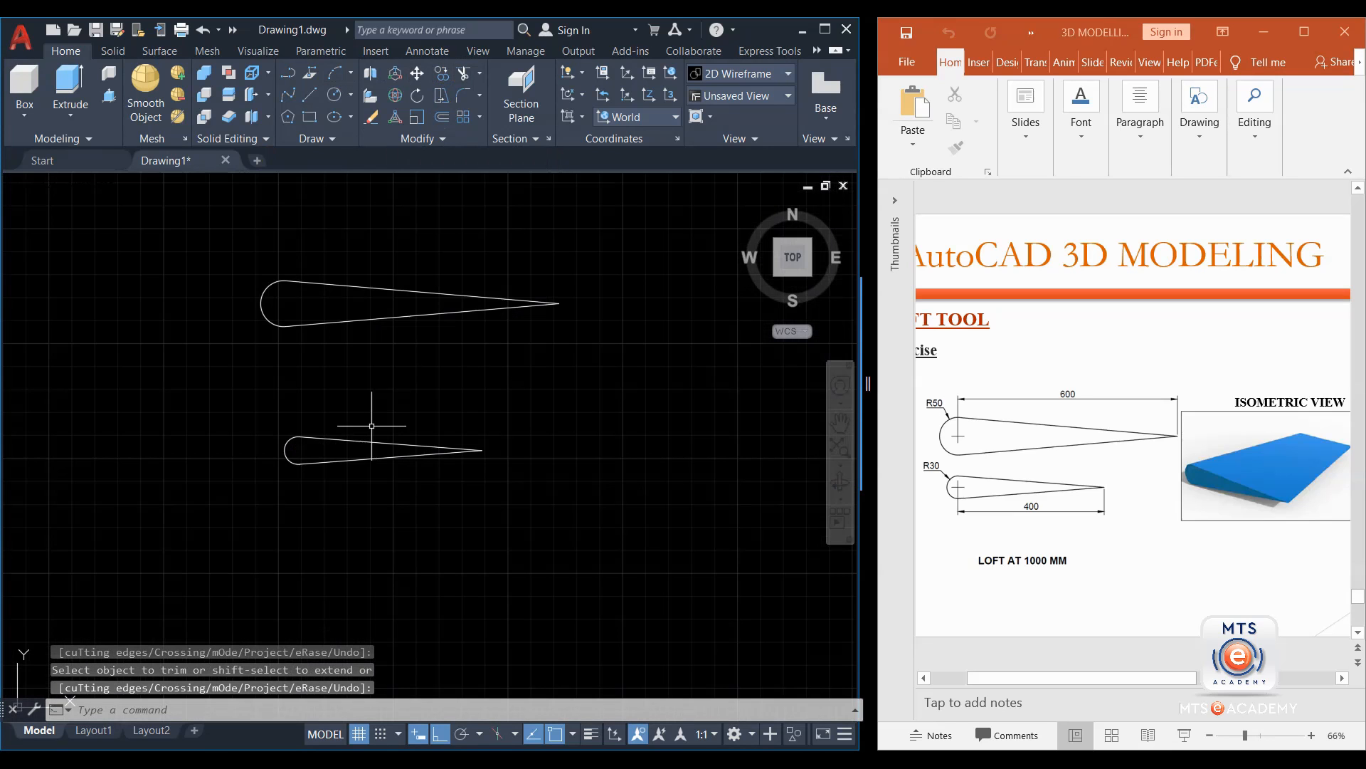
Join the arc and two tangent lines of the large R50 profile into one polyline.
{"action": "middle_click_drag", "start_coordinate": [494, 365], "coordinate": [459, 403]}
{"action": "scroll", "coordinate": [460, 403], "scroll_direction": "down", "scroll_amount": 2}
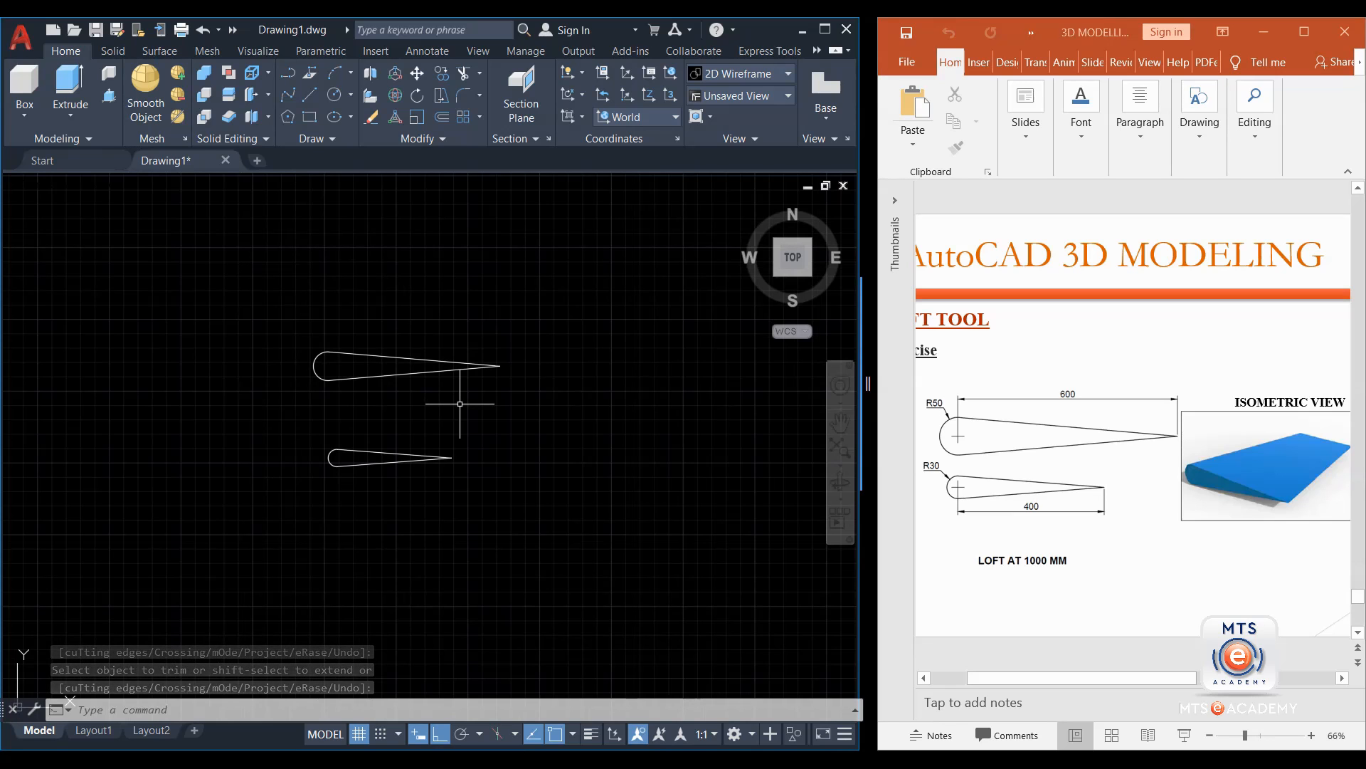
{"action": "type", "text": "RE"}
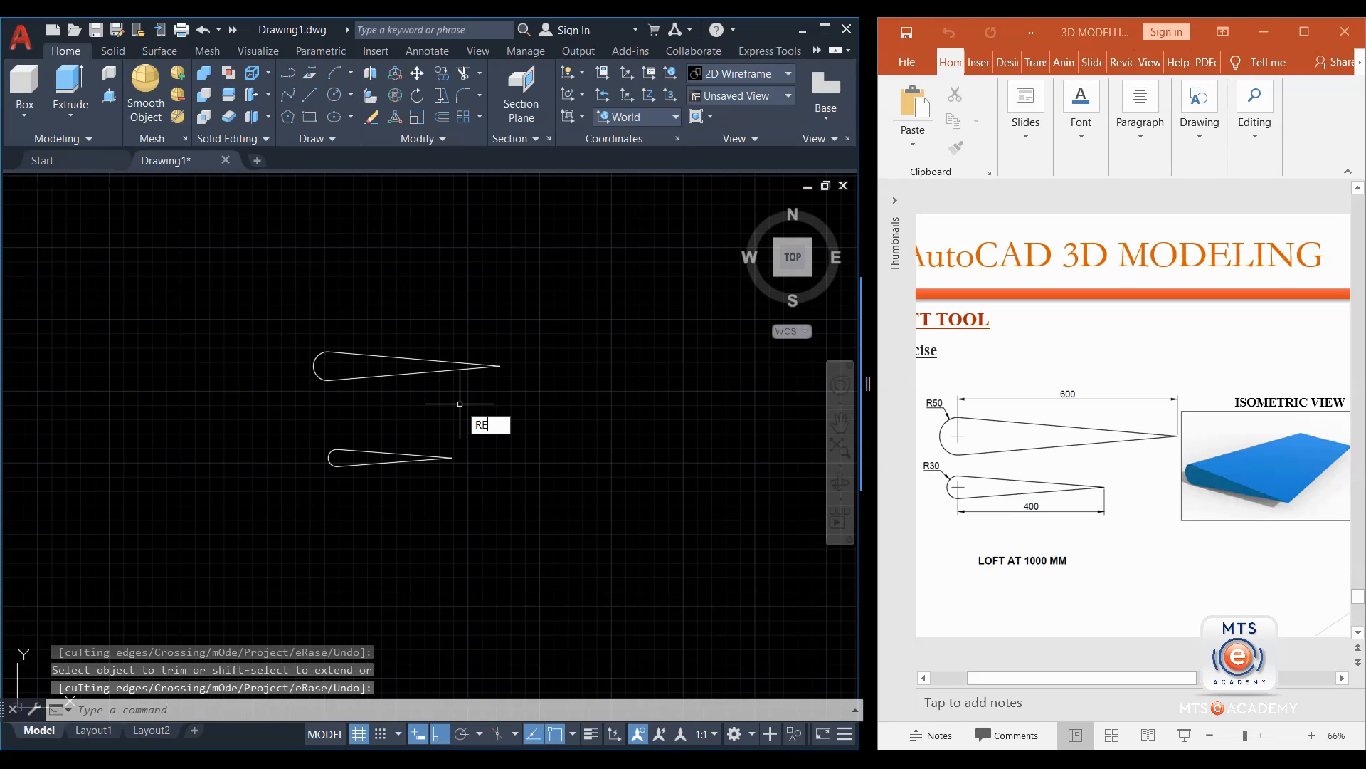
{"action": "type", "text": "G"}
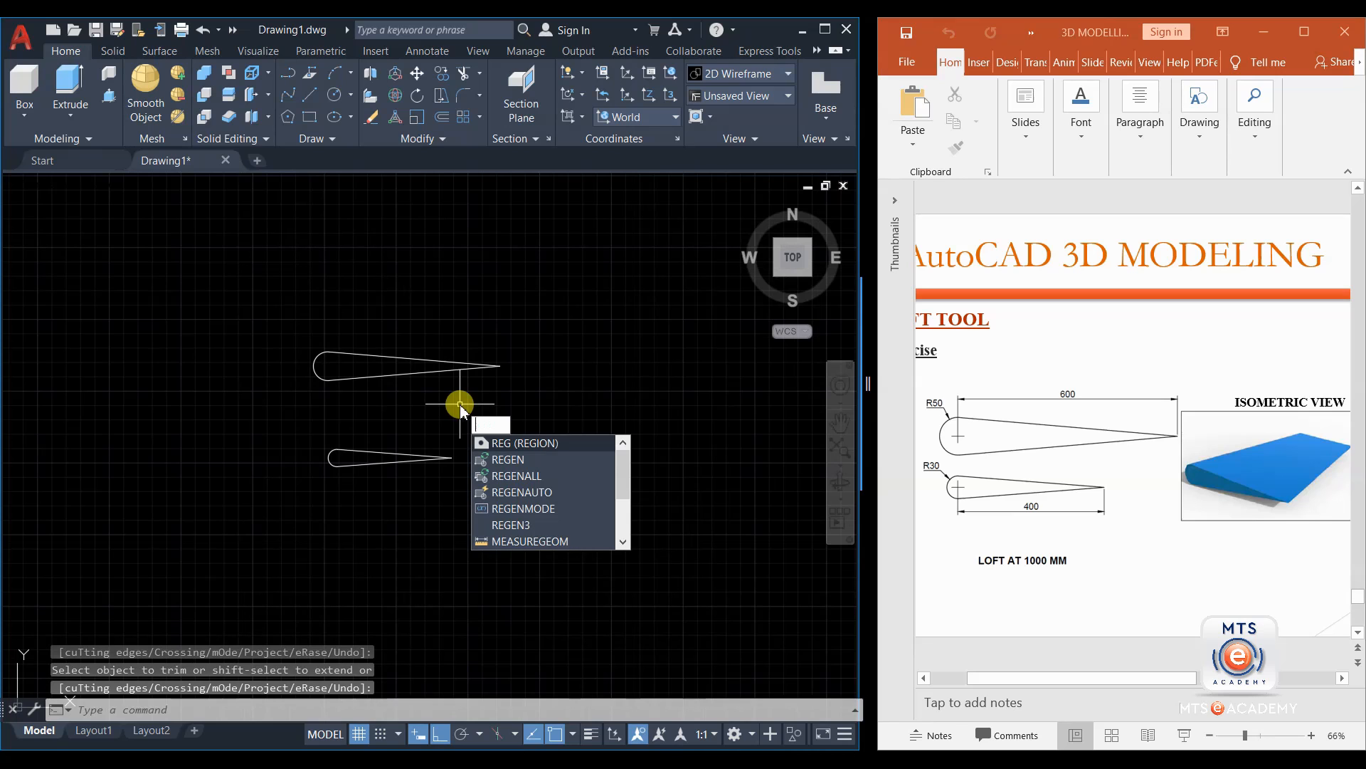
{"action": "type", "text": "J"}
{"action": "key", "text": "Return"}
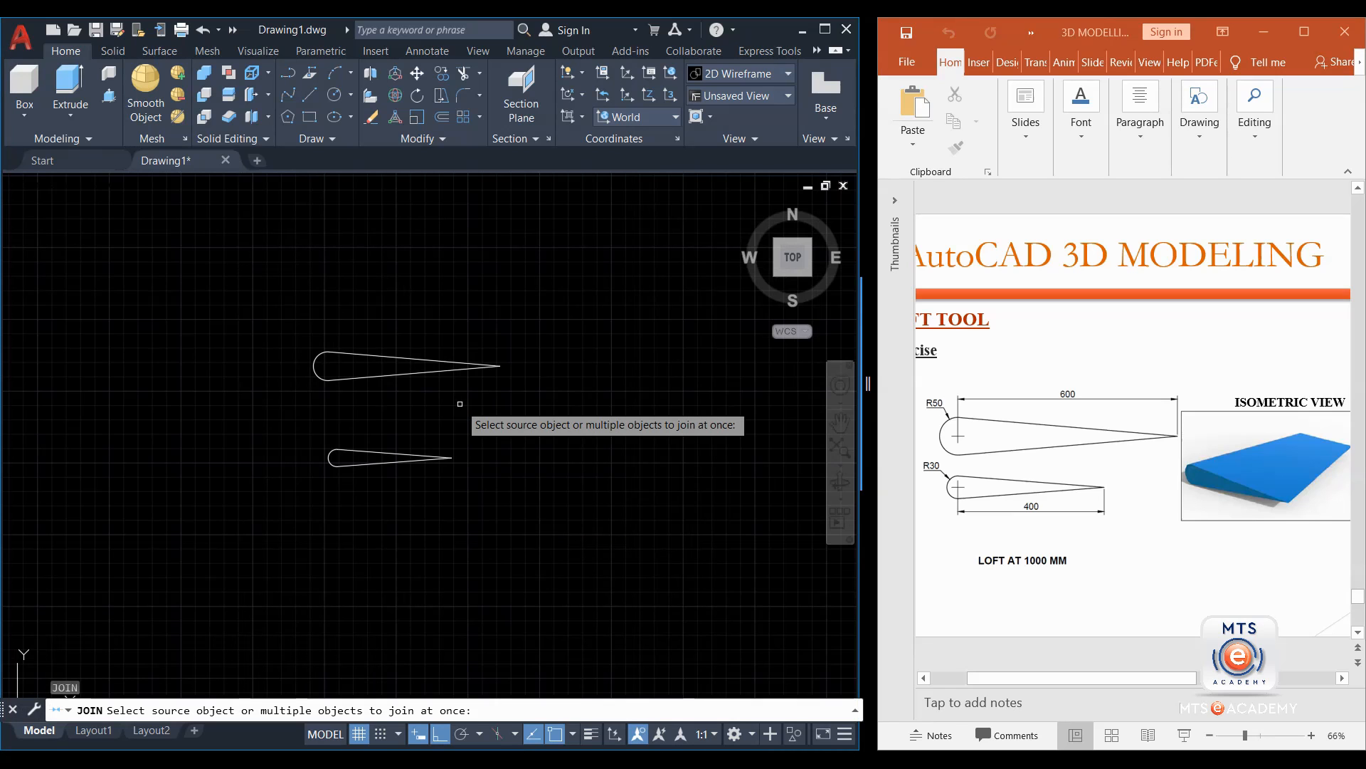
{"action": "left_click", "coordinate": [543, 327]}
{"action": "left_click", "coordinate": [198, 436]}
{"action": "key", "text": "Return"}
Join the arc and two tangent lines of the small R30 profile into a single polyline.
{"action": "key", "text": "Return"}
{"action": "left_click", "coordinate": [471, 425]}
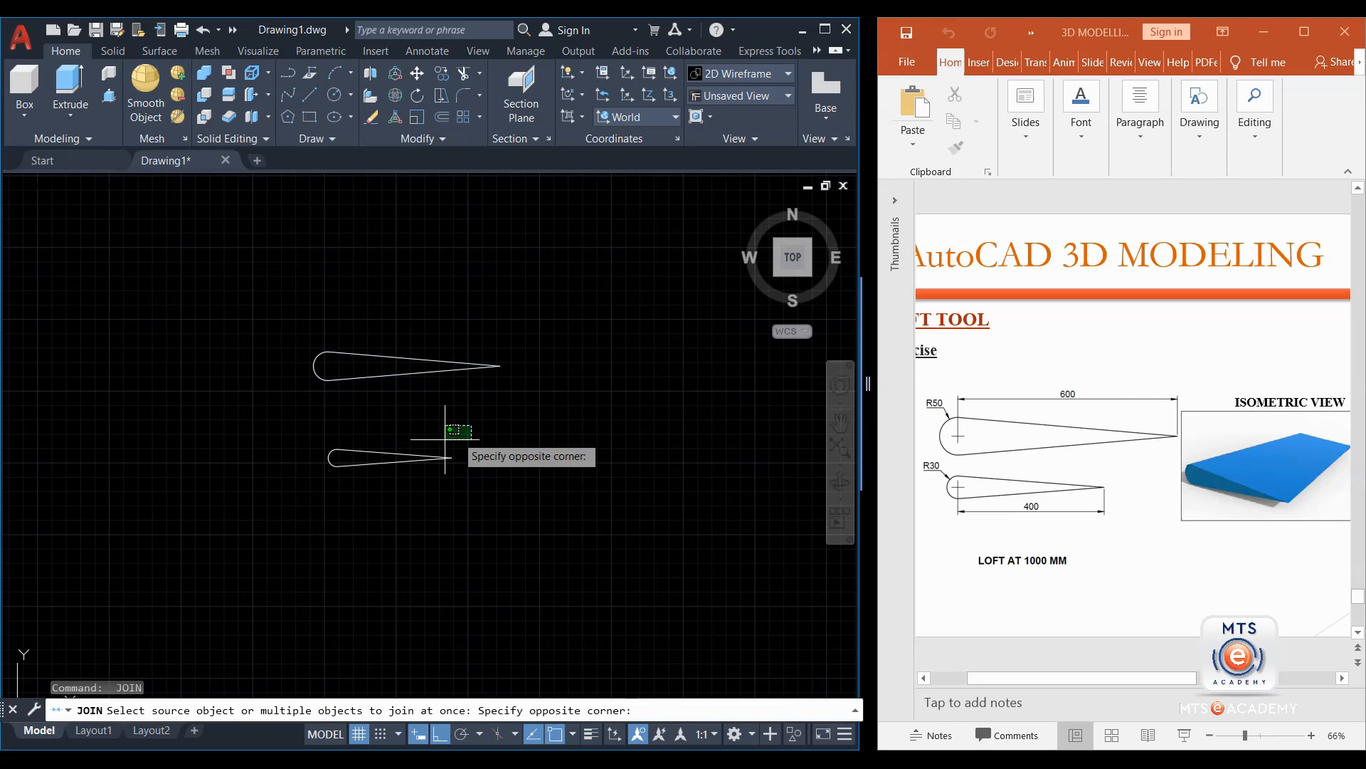
{"action": "left_click", "coordinate": [287, 513]}
{"action": "key", "text": "Return"}
{"action": "left_click", "coordinate": [370, 450]}
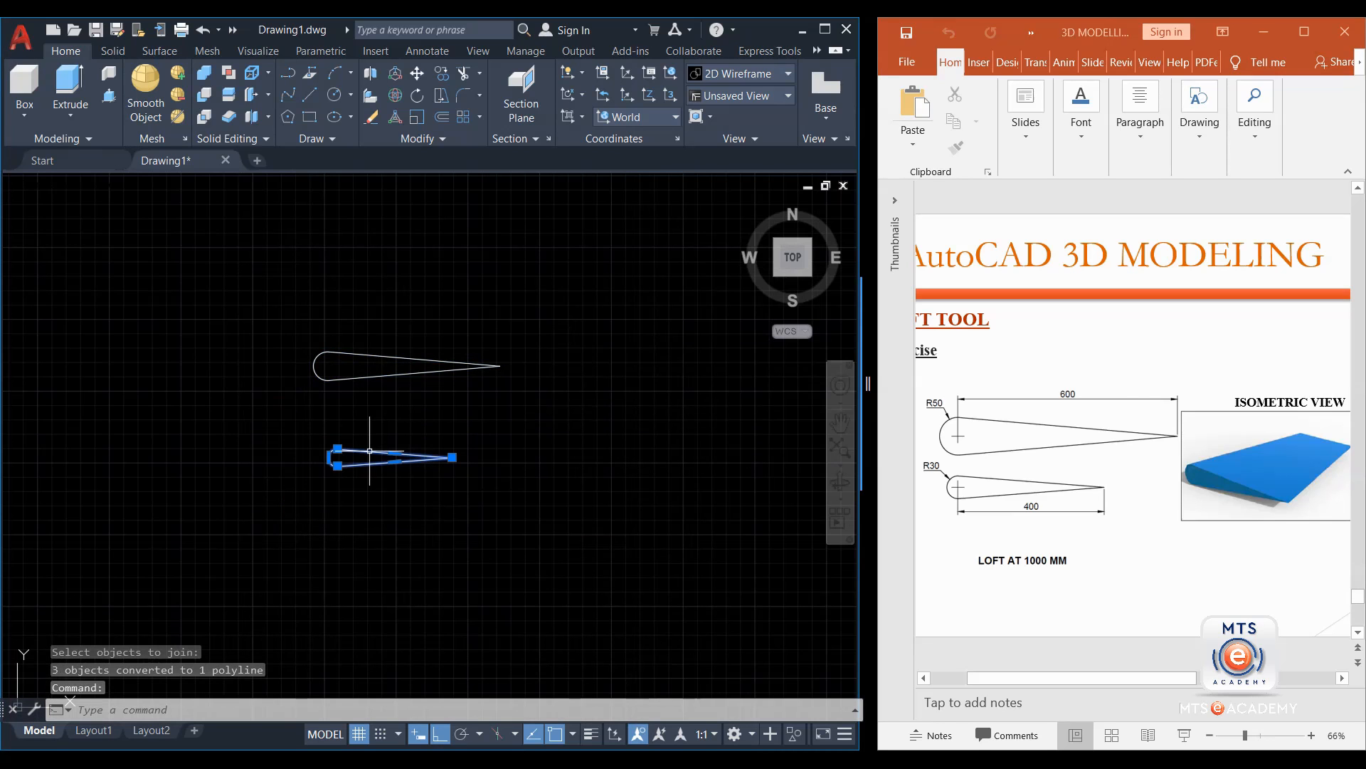
{"action": "key", "text": "Escape"}
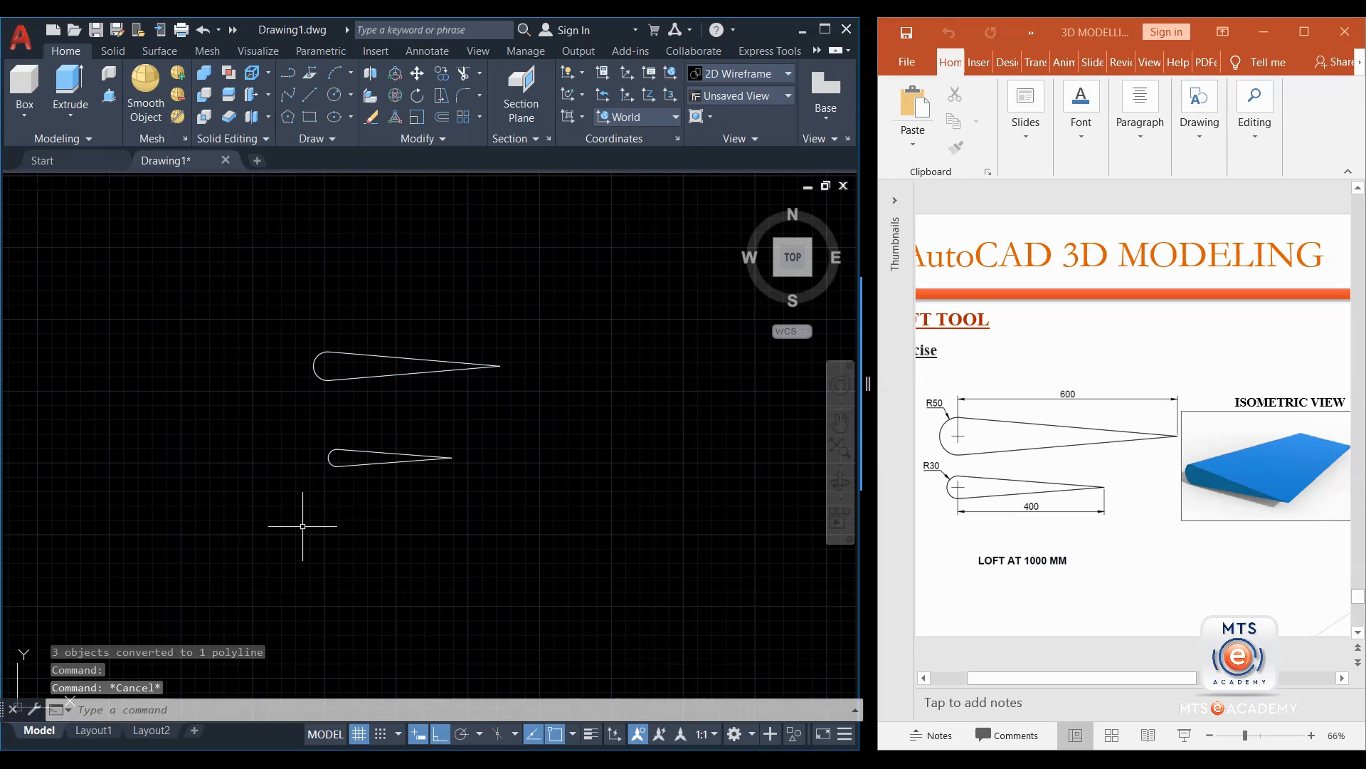
Move the small profile from its arc center onto the arc center of the large profile.
{"action": "left_click", "coordinate": [357, 451]}
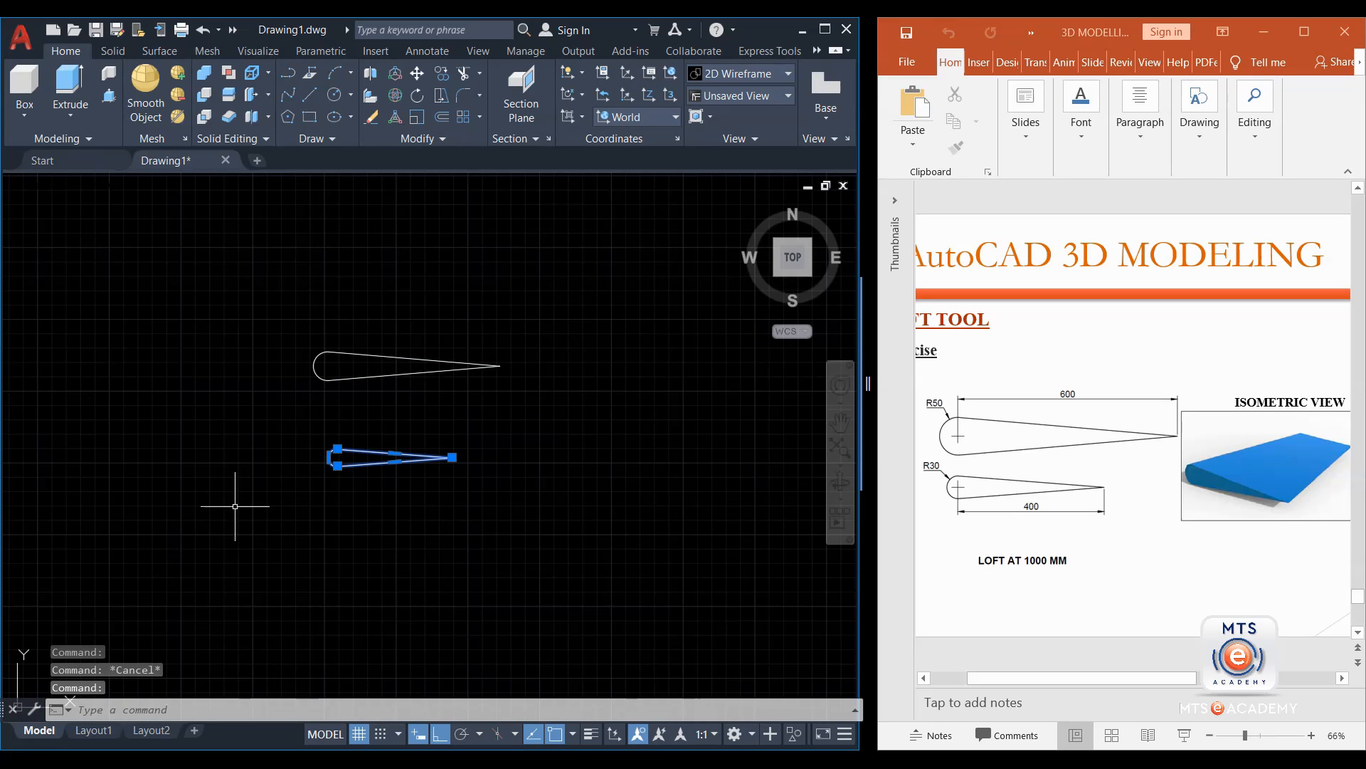
{"action": "left_click", "coordinate": [417, 73]}
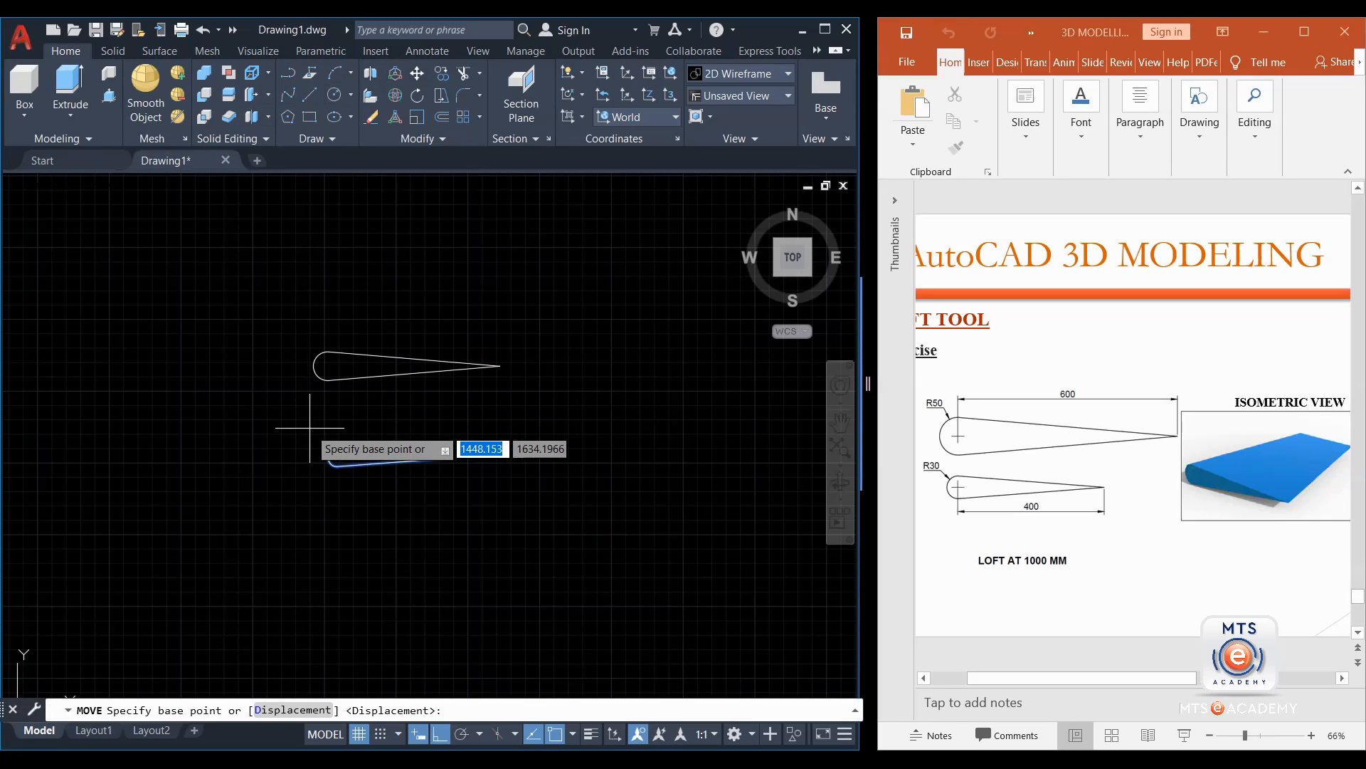
{"action": "scroll", "coordinate": [320, 445], "scroll_direction": "up", "scroll_amount": 4}
{"action": "left_click", "coordinate": [339, 465]}
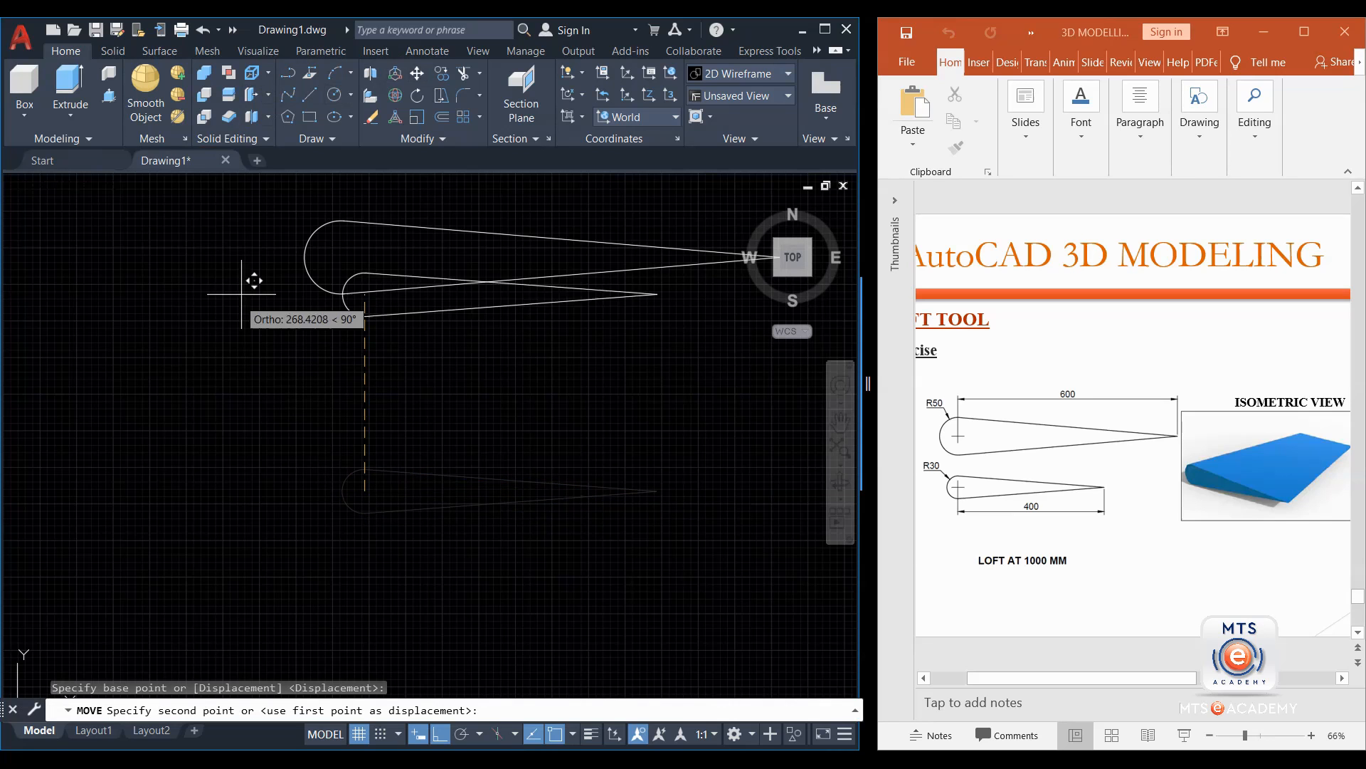
{"action": "left_click", "coordinate": [354, 245]}
{"action": "scroll", "coordinate": [351, 402], "scroll_direction": "down", "scroll_amount": 4}
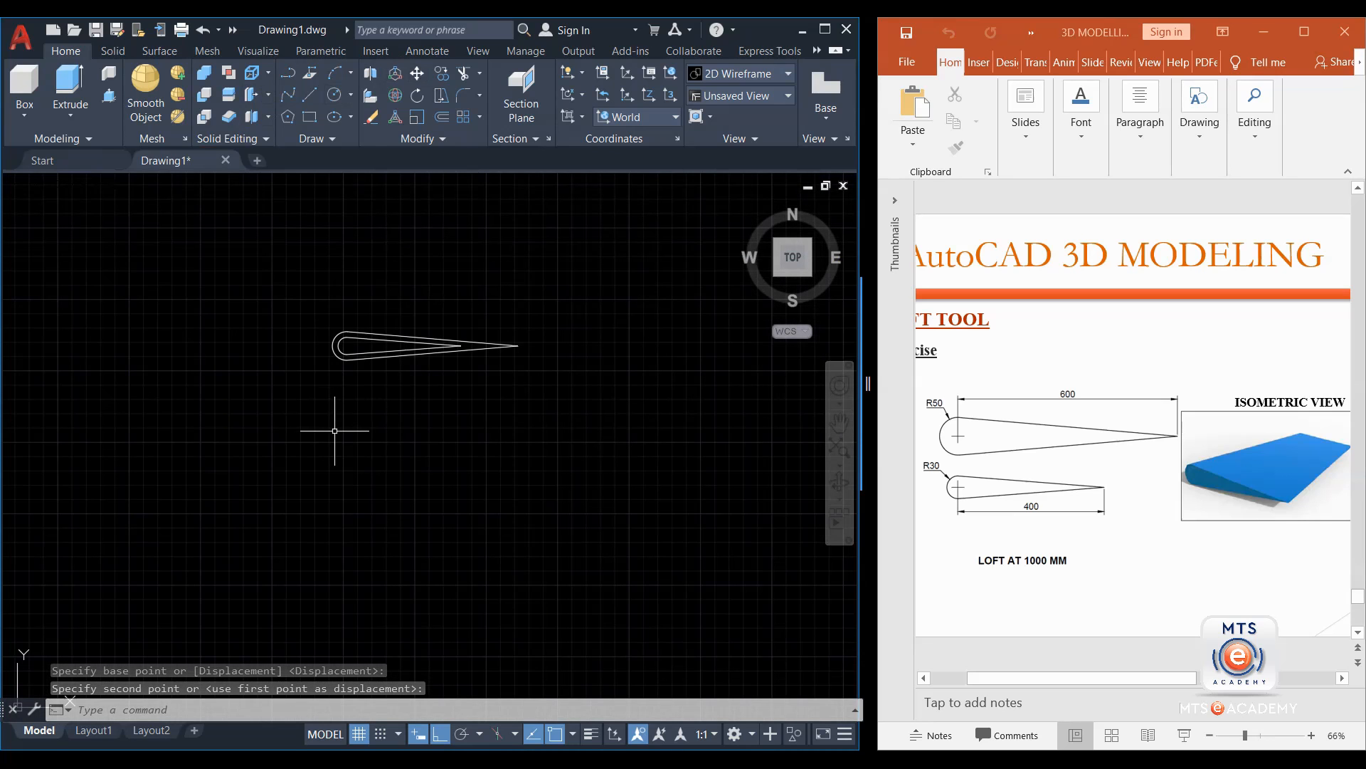
Set the visual style to Shaded with edges for a 3D view of the two nested profiles.
{"action": "middle_click_drag", "start_coordinate": [253, 370], "coordinate": [263, 295], "text": "shift"}
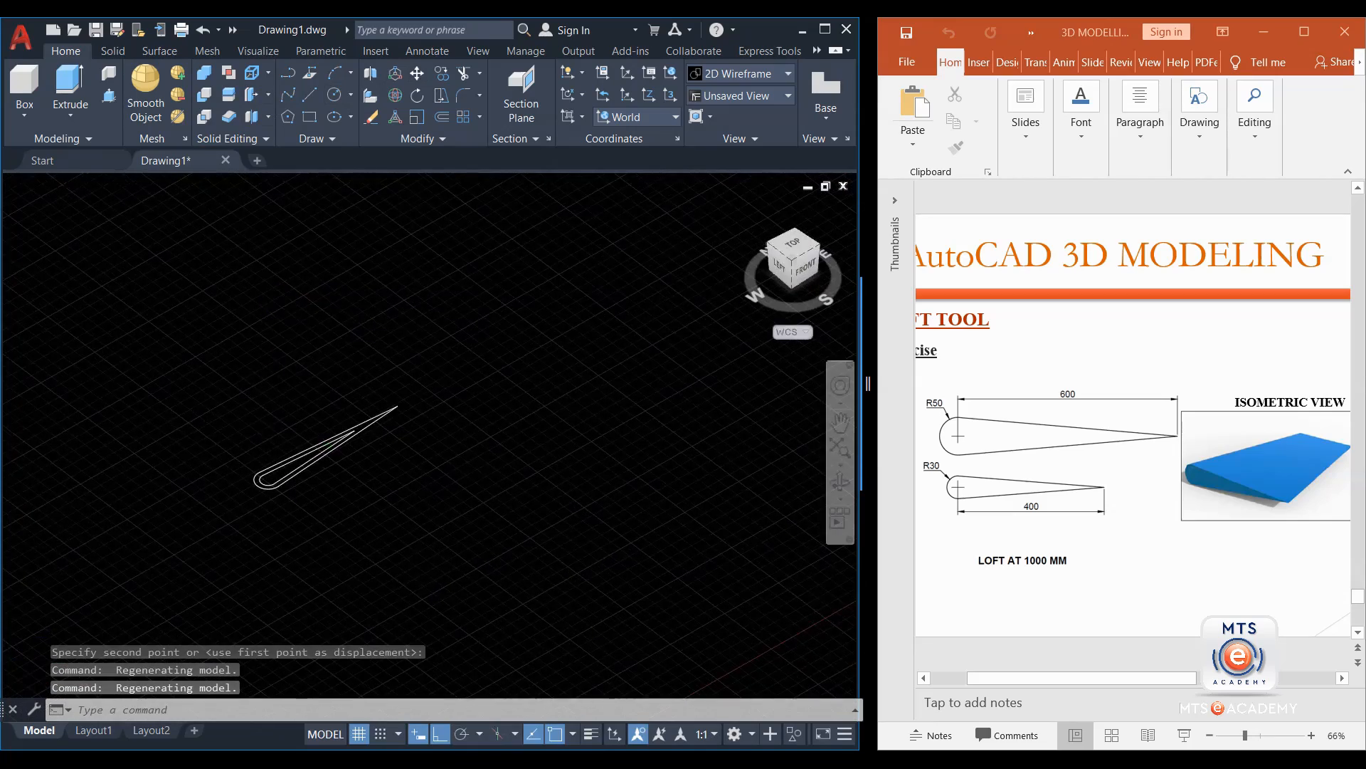
{"action": "scroll", "coordinate": [274, 449], "scroll_direction": "up", "scroll_amount": 4}
{"action": "left_click", "coordinate": [308, 491]}
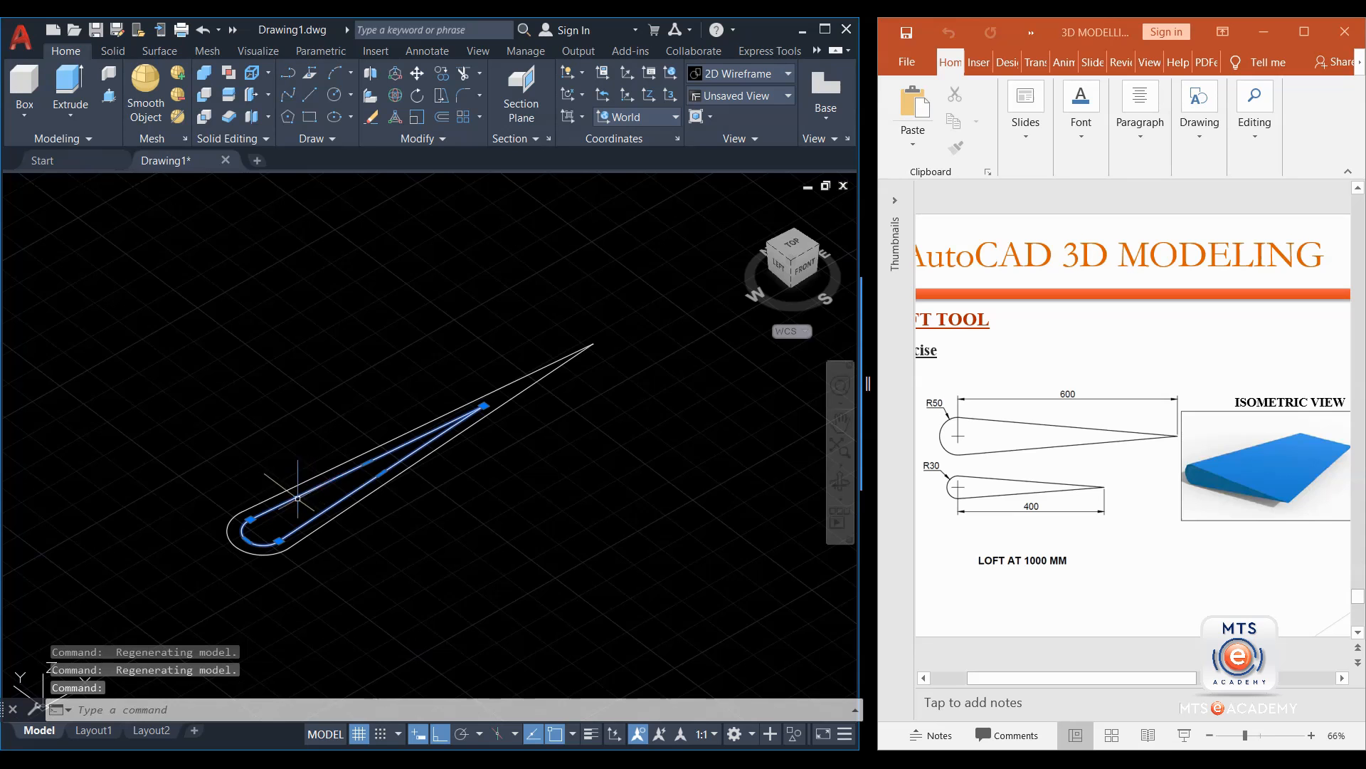
{"action": "scroll", "coordinate": [325, 536], "scroll_direction": "down", "scroll_amount": 2}
{"action": "mouse_move", "coordinate": [426, 554]}
{"action": "middle_mouse_down", "text": "shift"}
{"action": "mouse_move", "coordinate": [427, 458]}
{"action": "mouse_move", "coordinate": [409, 548]}
{"action": "middle_mouse_up", "text": "shift"}
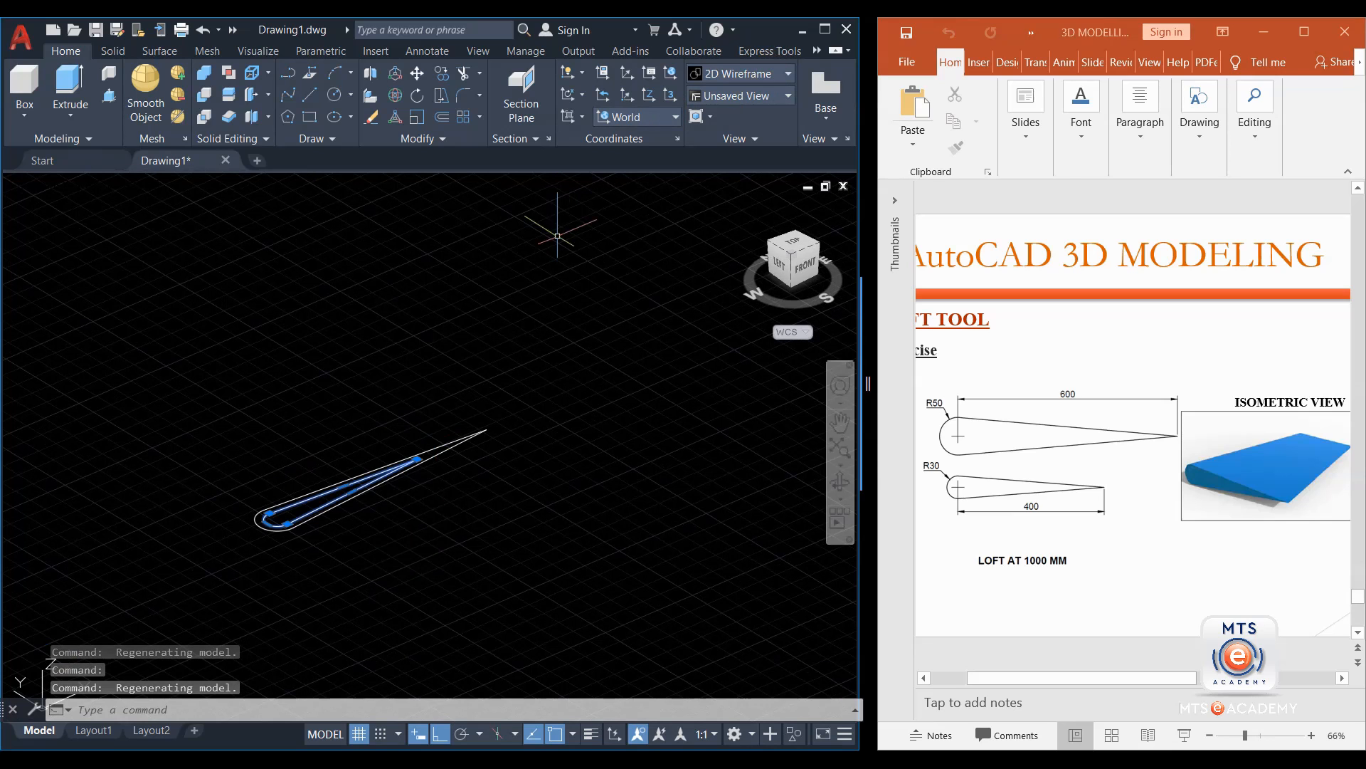
{"action": "scroll", "coordinate": [290, 505], "scroll_direction": "up", "scroll_amount": 2}
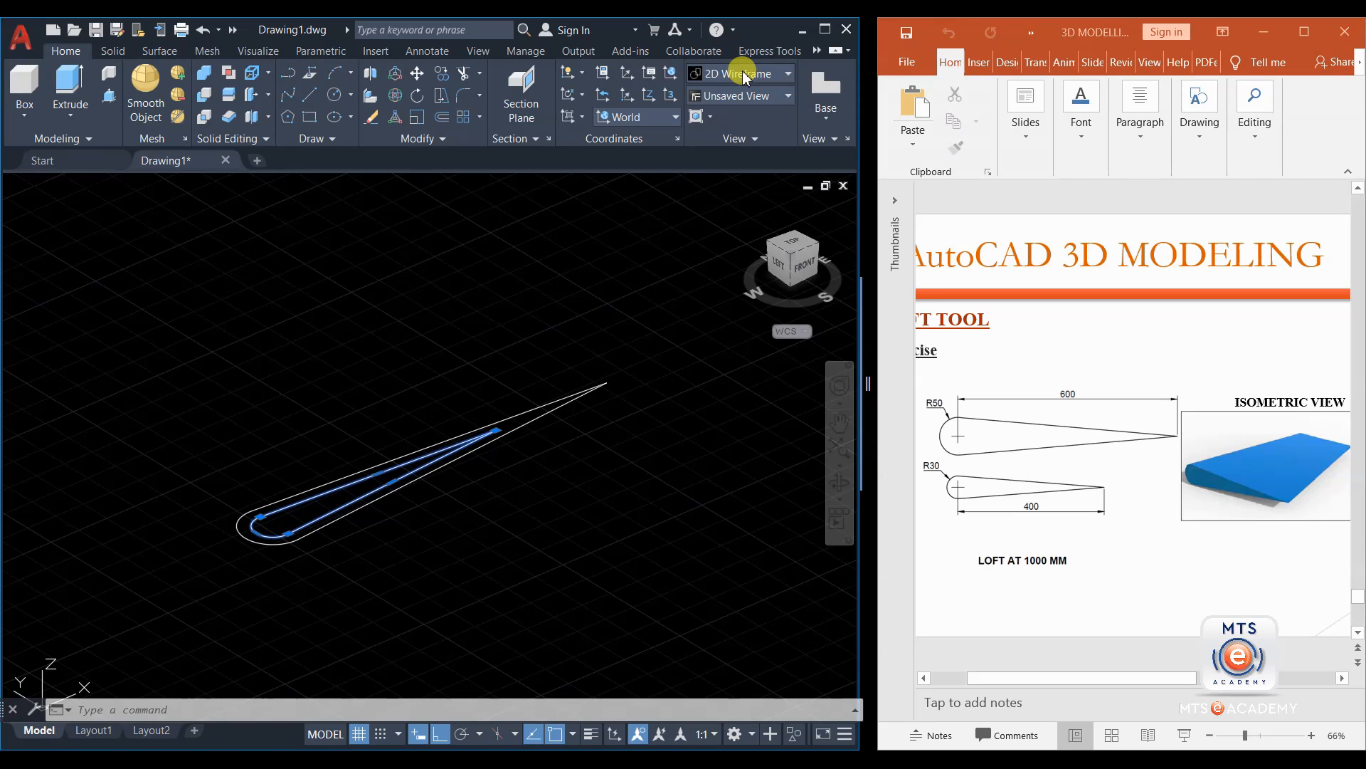
{"action": "left_click", "coordinate": [787, 75]}
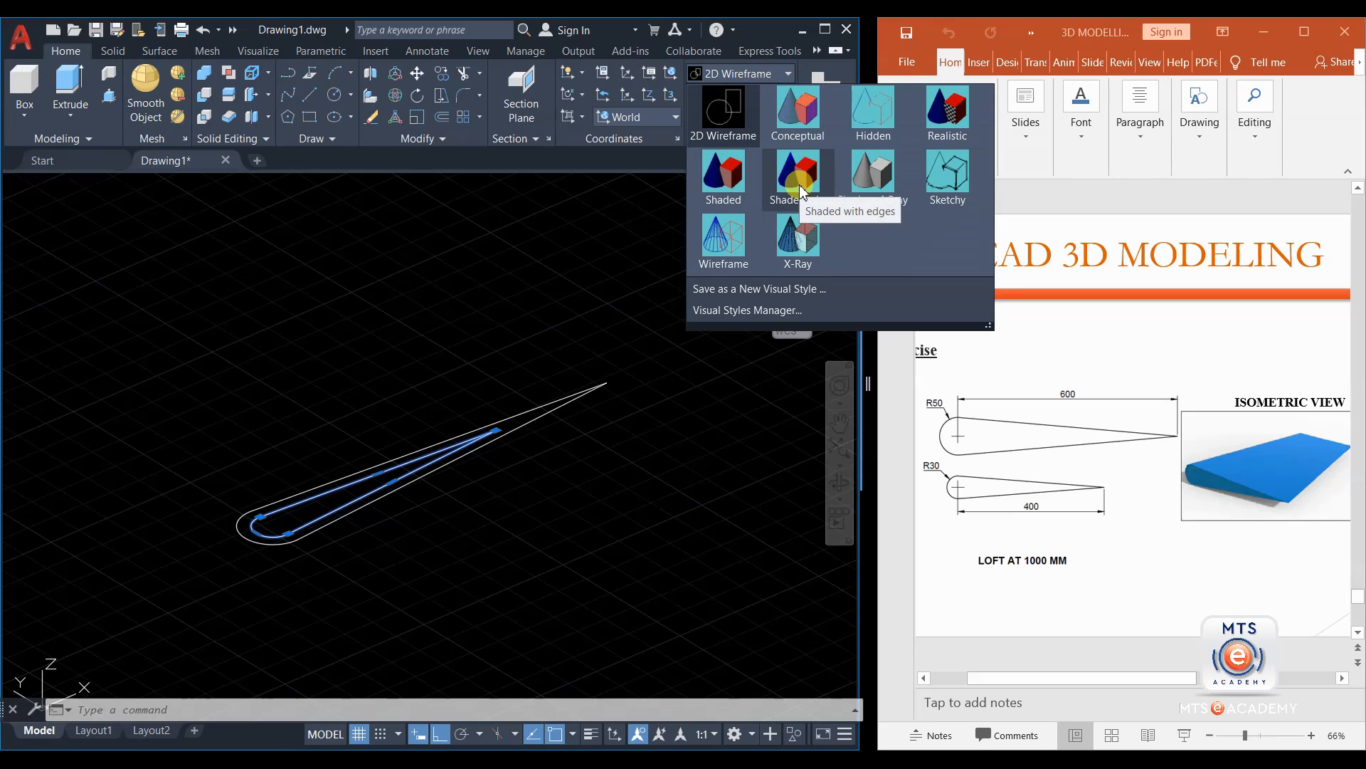
{"action": "left_click", "coordinate": [802, 192]}
{"action": "key", "text": "Escape"}
{"action": "key", "text": "Escape"}
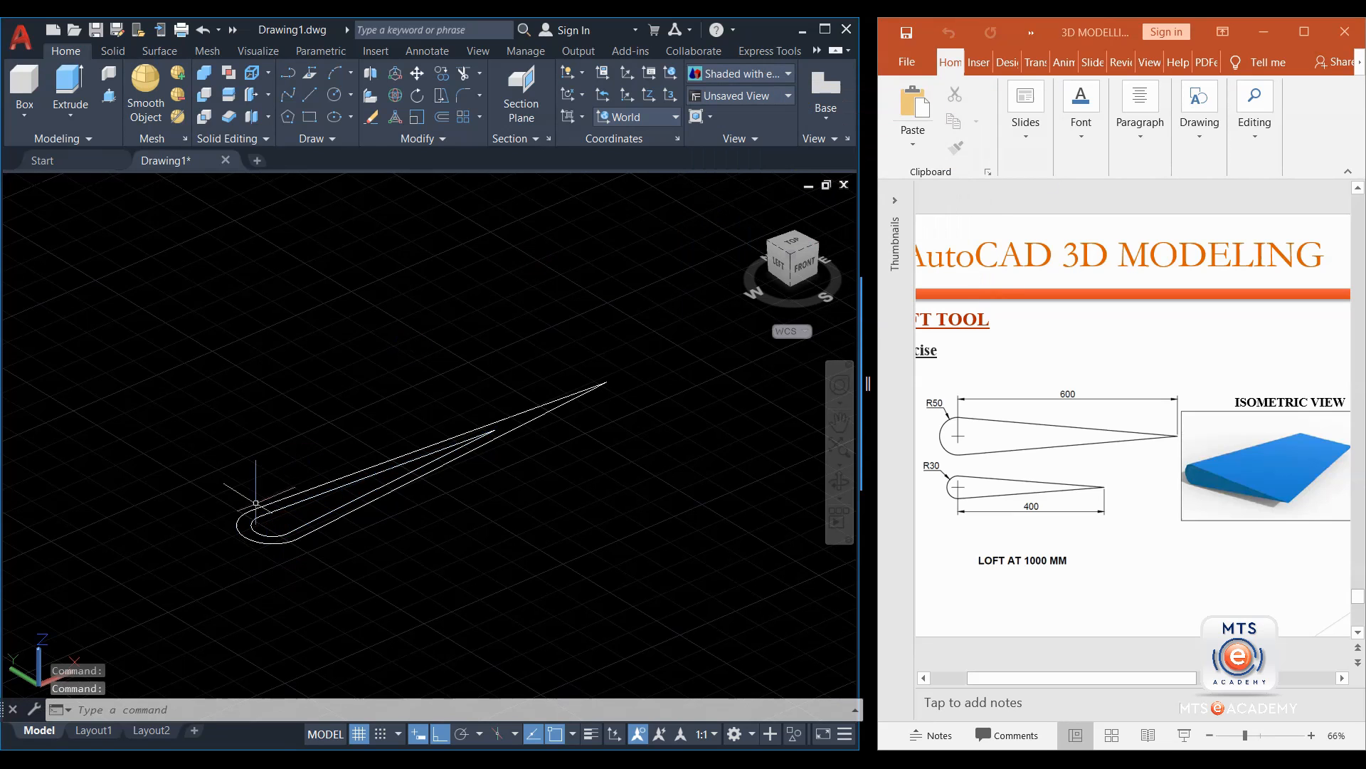
Move the small inner profile 1000 mm straight up along the Z axis with the move gizmo.
{"action": "left_click", "coordinate": [265, 537]}
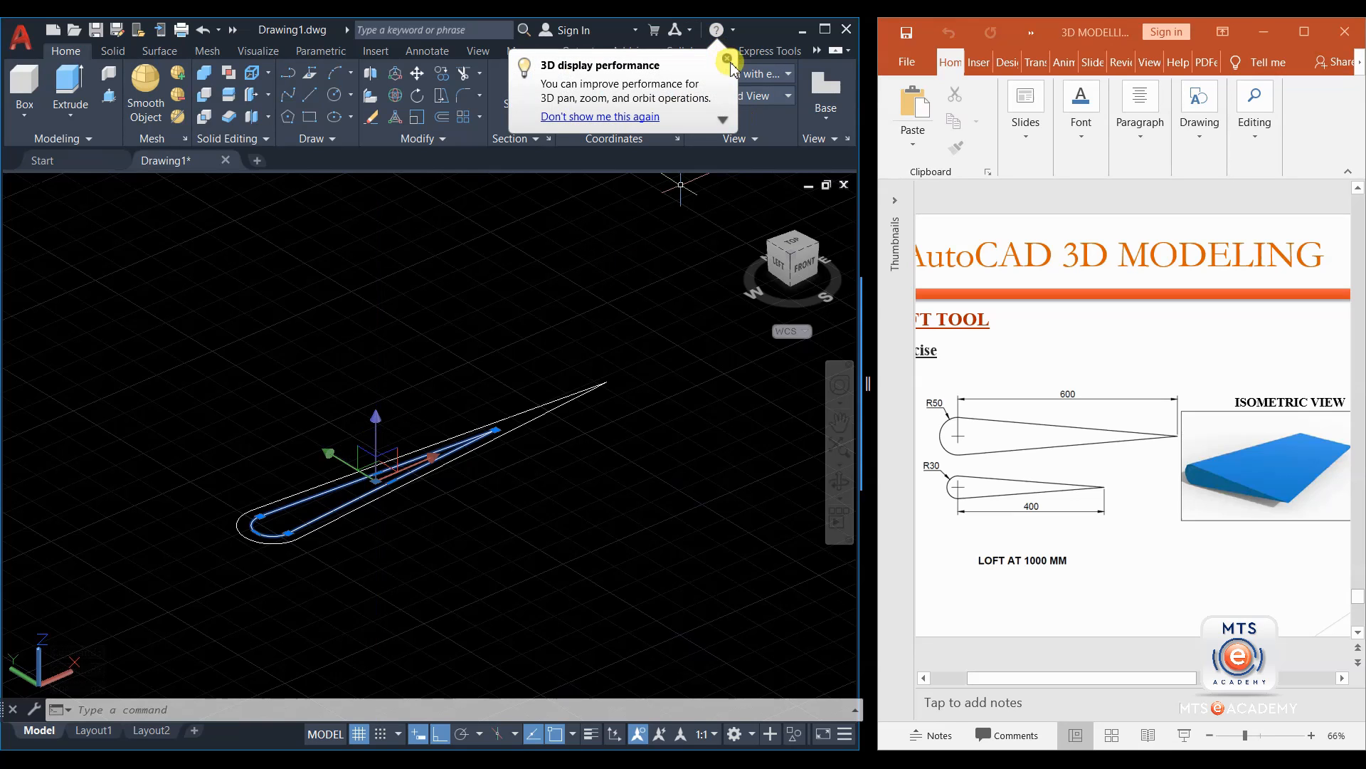
{"action": "left_click", "coordinate": [728, 59]}
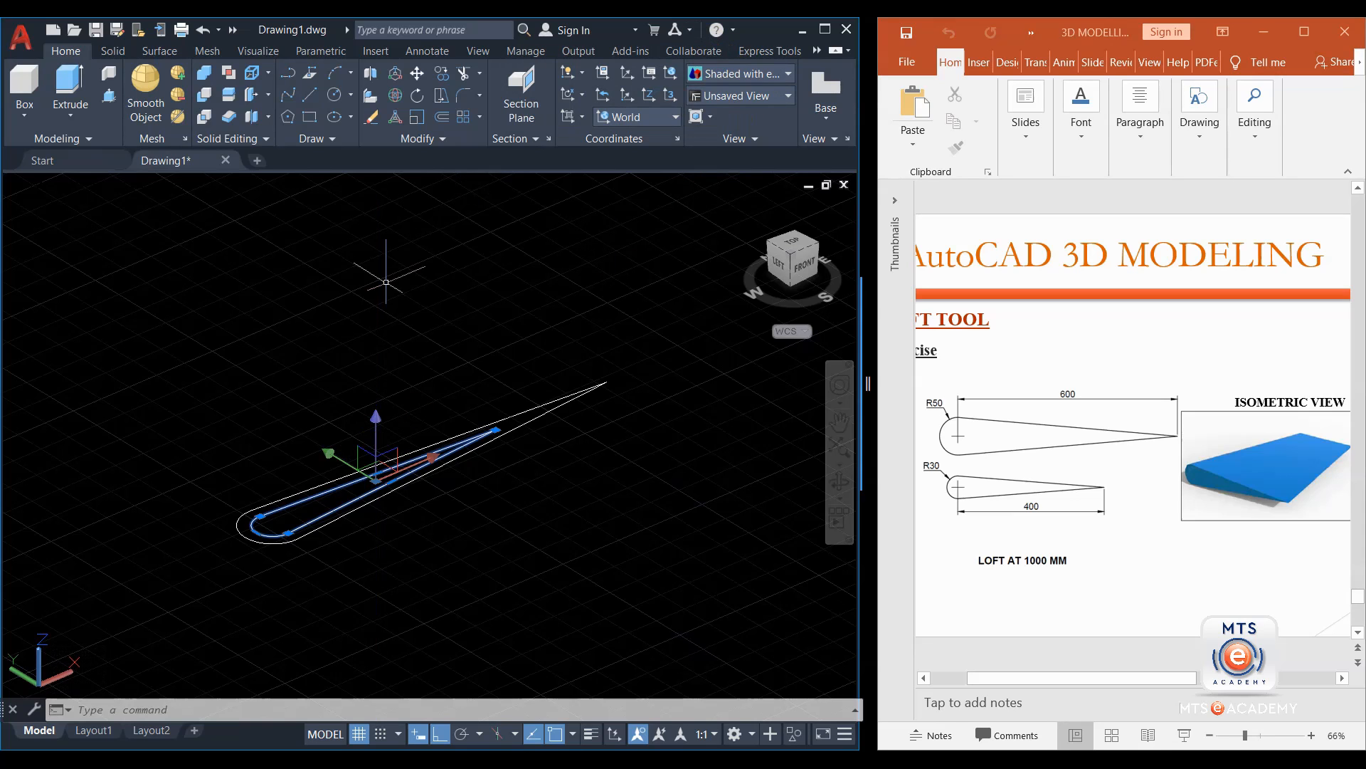
{"action": "left_click", "coordinate": [378, 426]}
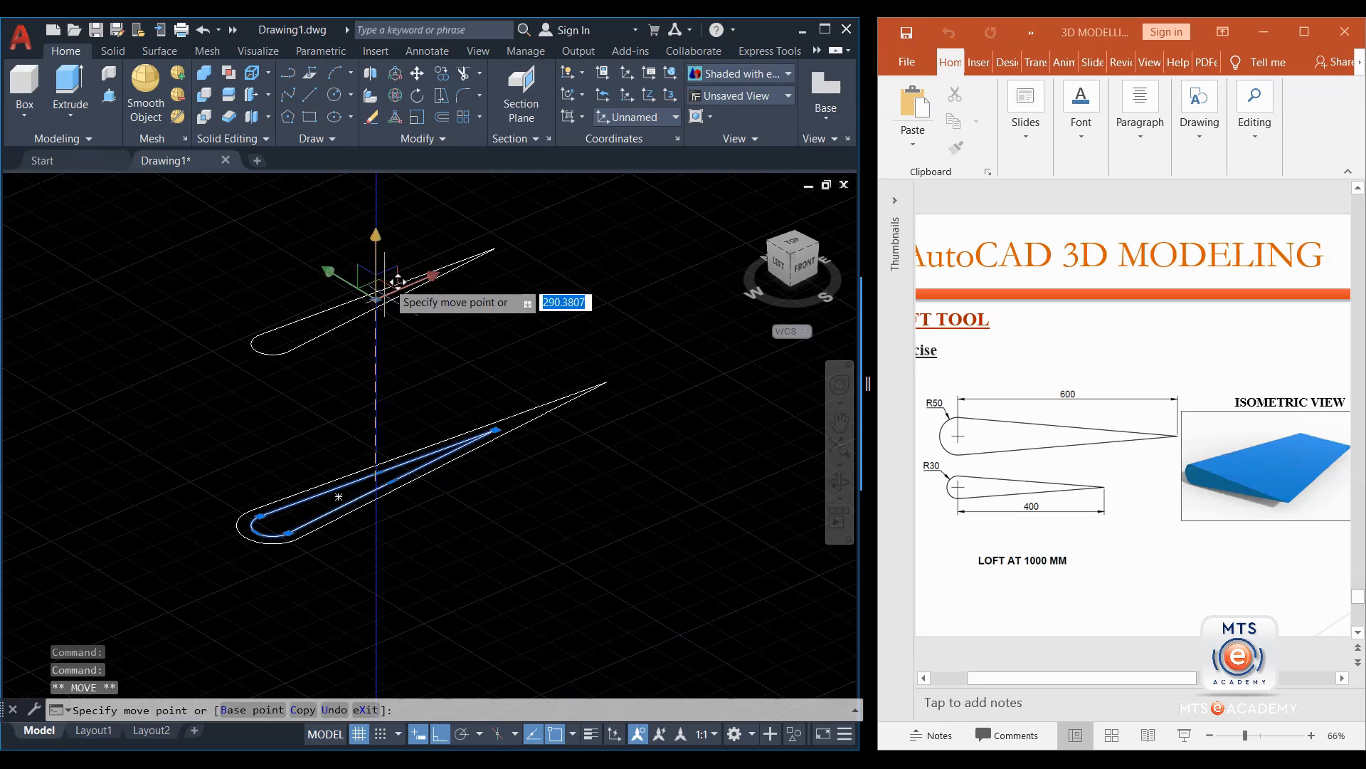
{"action": "type", "text": "100"}
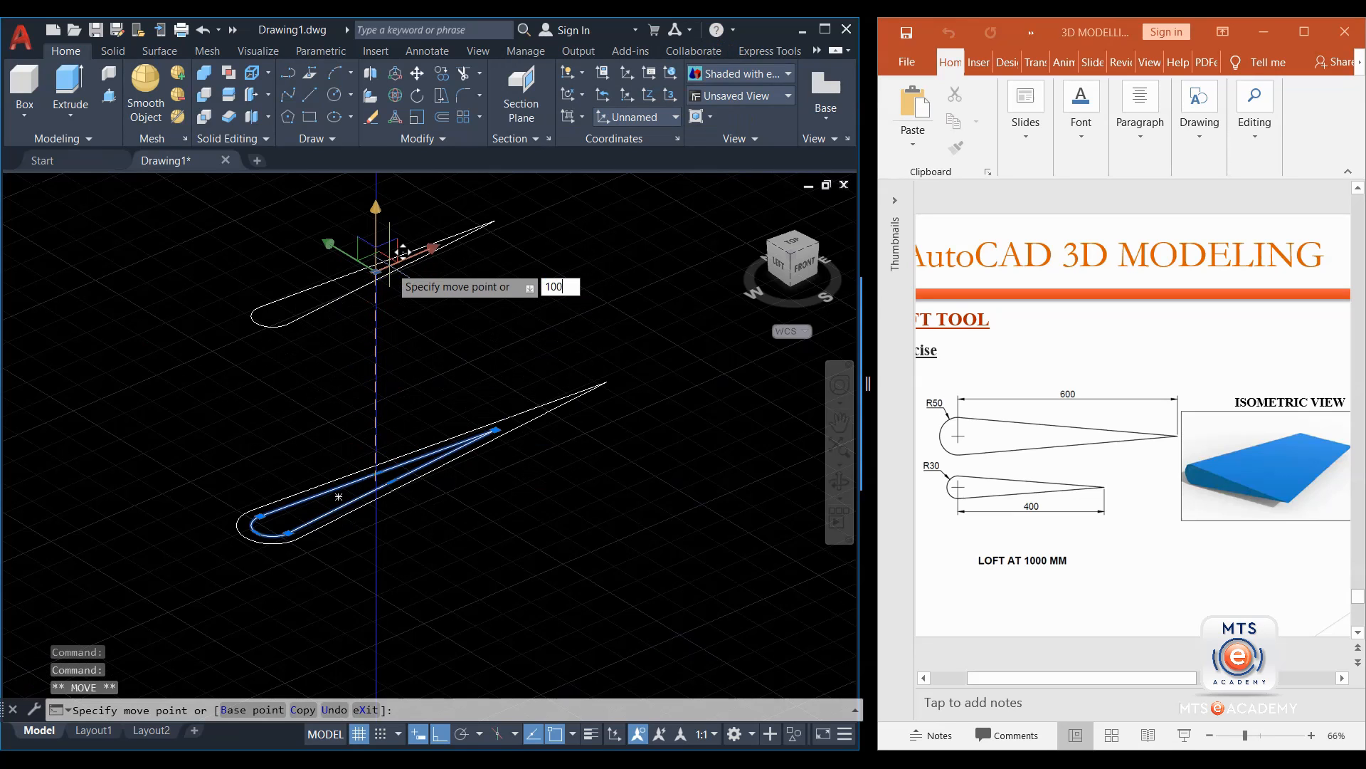
{"action": "key", "text": "Return"}
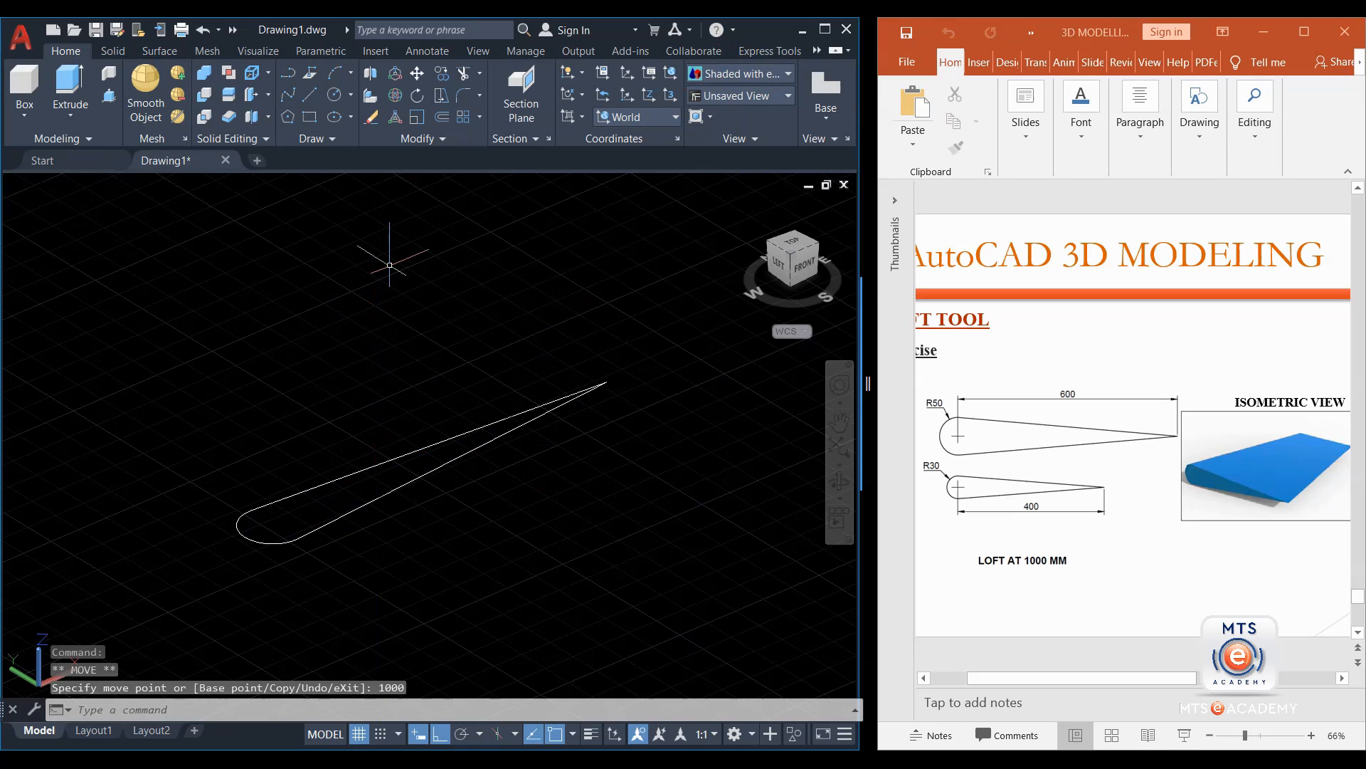
{"action": "key", "text": "Escape"}
Loft a solid from the large lower profile to the small upper profile, using the Cross sections only option.
{"action": "scroll", "coordinate": [409, 349], "scroll_direction": "down", "scroll_amount": 4}
{"action": "middle_click_drag", "start_coordinate": [427, 335], "coordinate": [260, 425]}
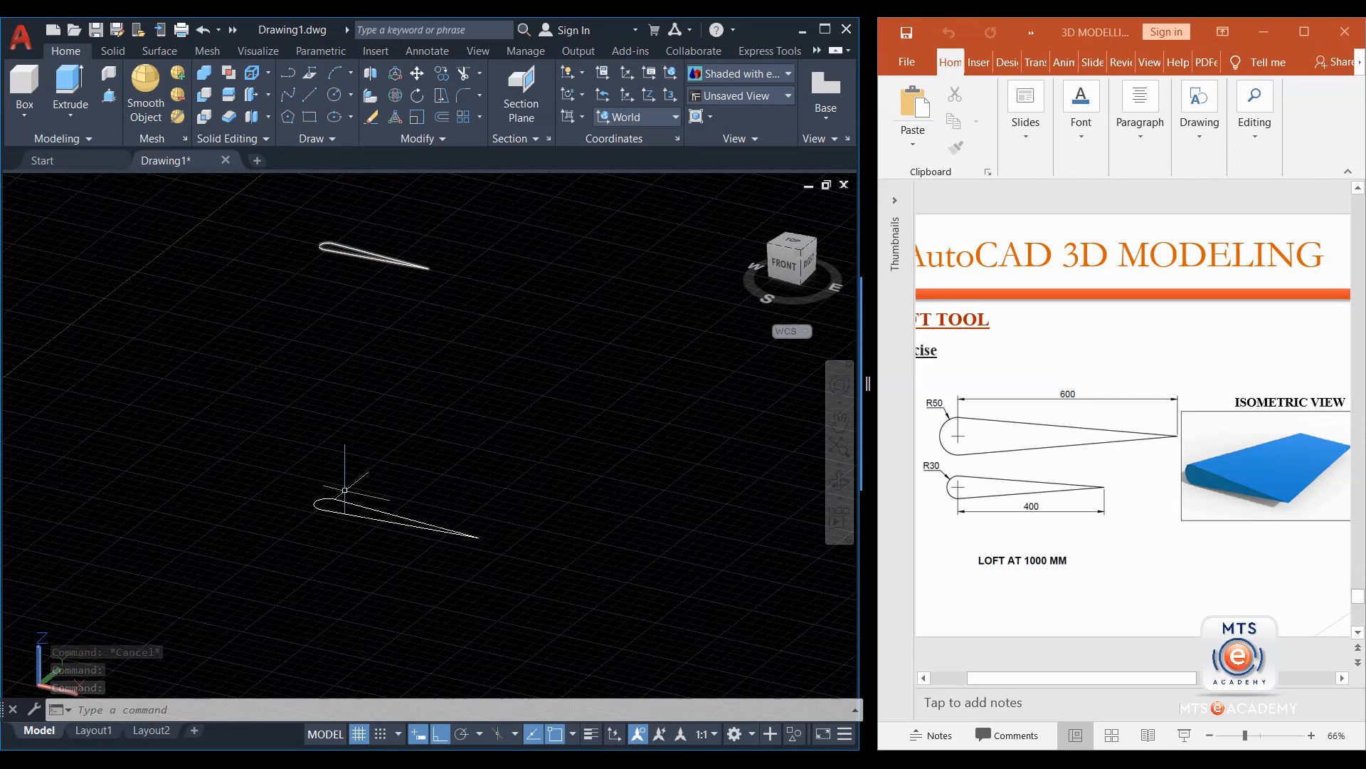
{"action": "left_click", "coordinate": [70, 115]}
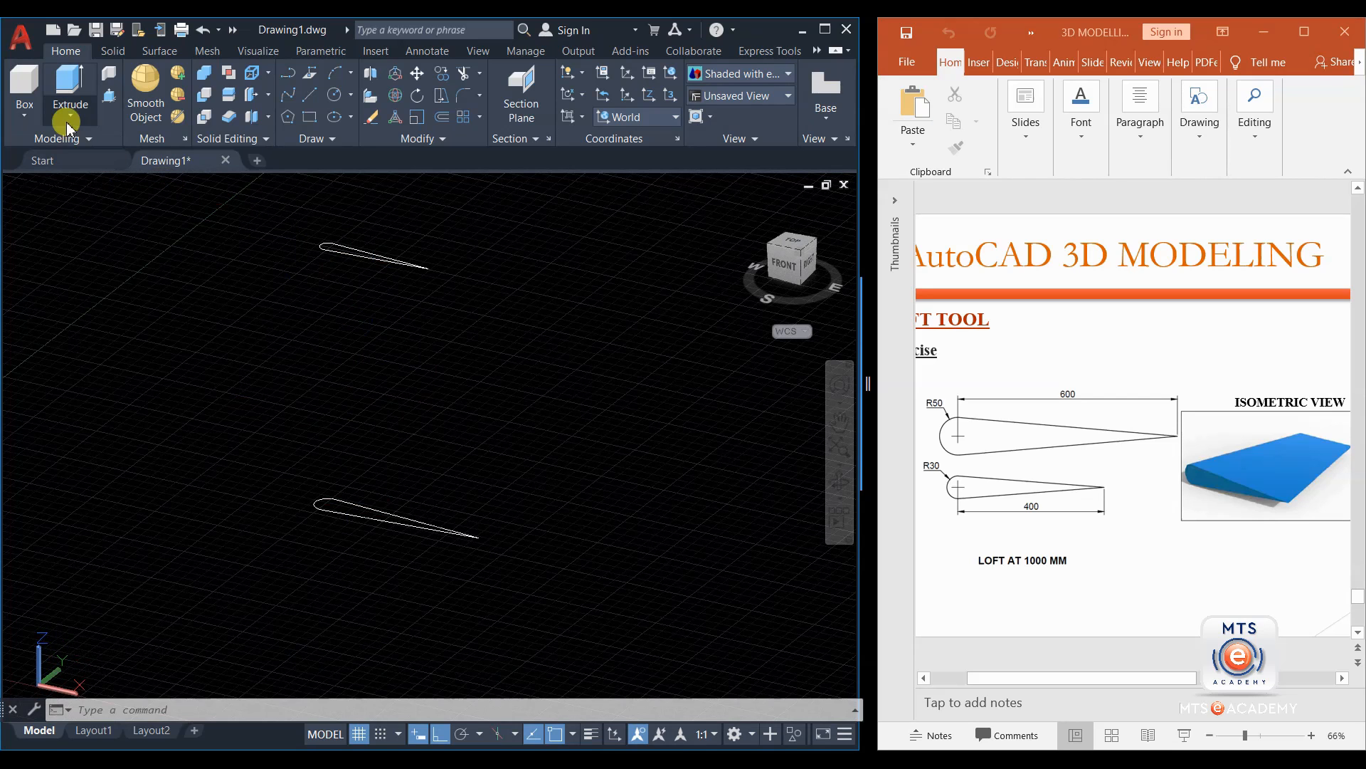
{"action": "left_click", "coordinate": [84, 186]}
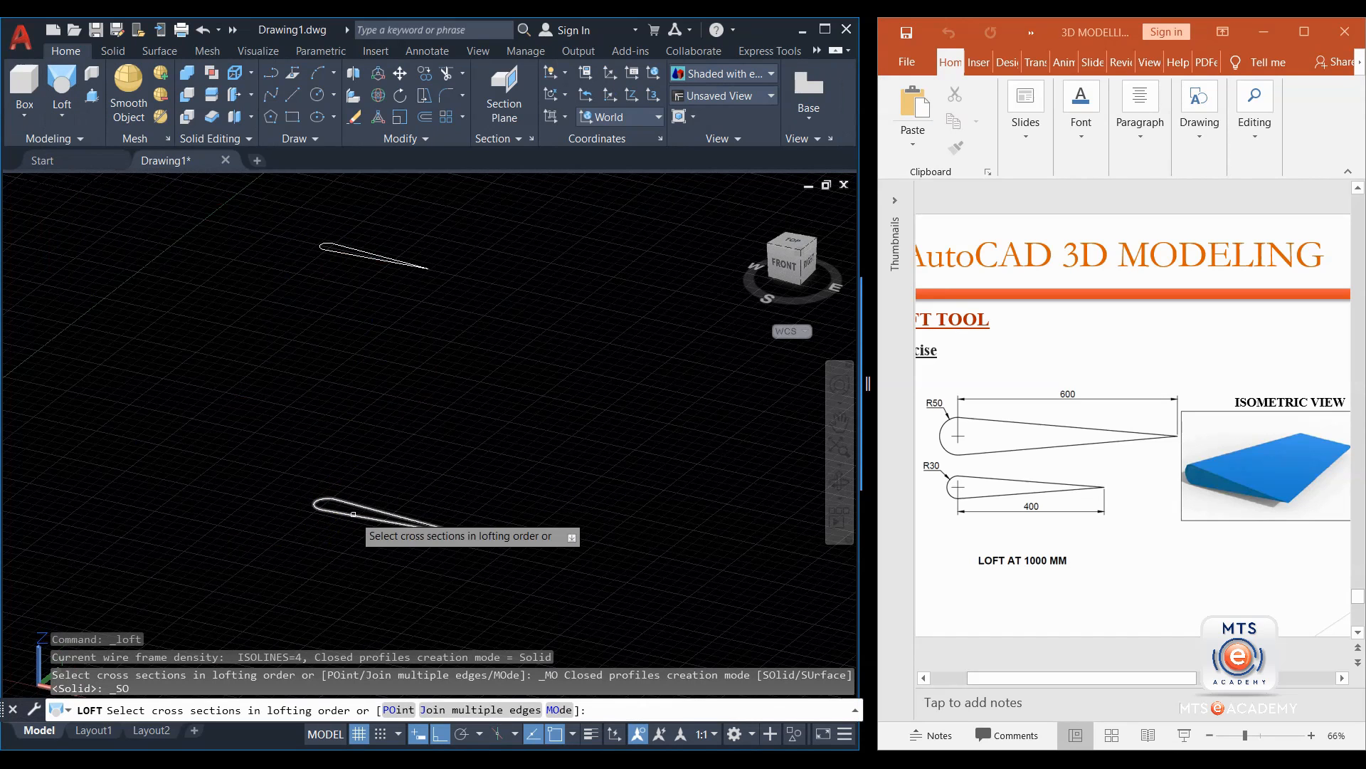
{"action": "left_click", "coordinate": [378, 508]}
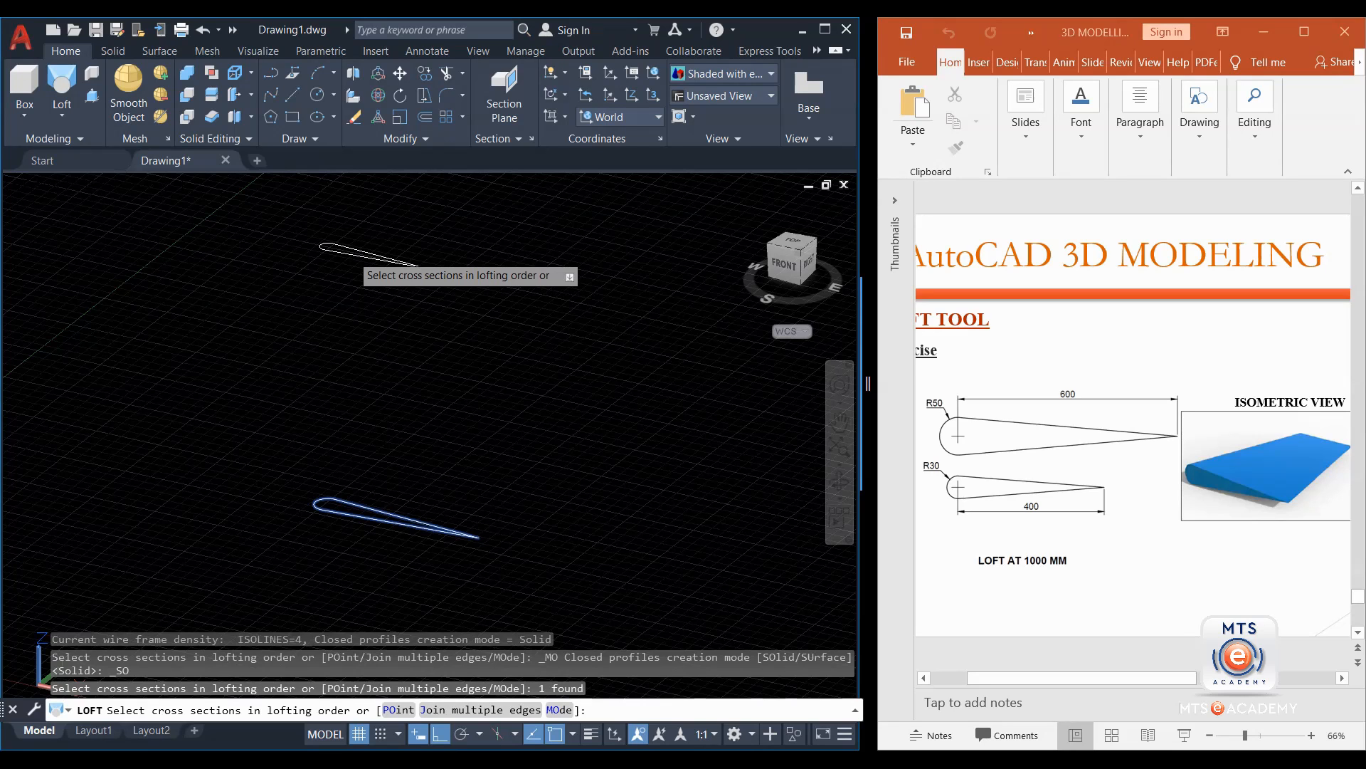
{"action": "left_click", "coordinate": [351, 253]}
{"action": "key", "text": "Return"}
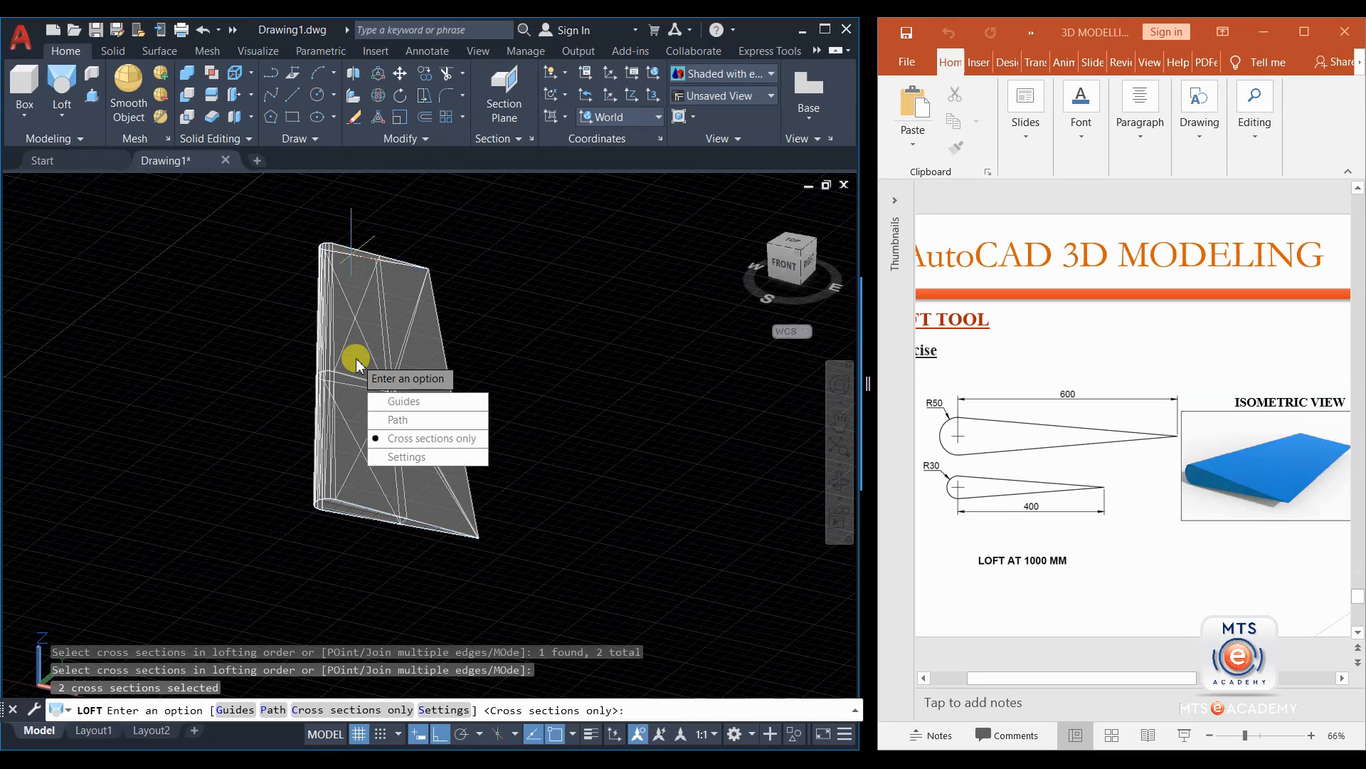
{"action": "key", "text": "Return"}
{"action": "key", "text": "Return"}
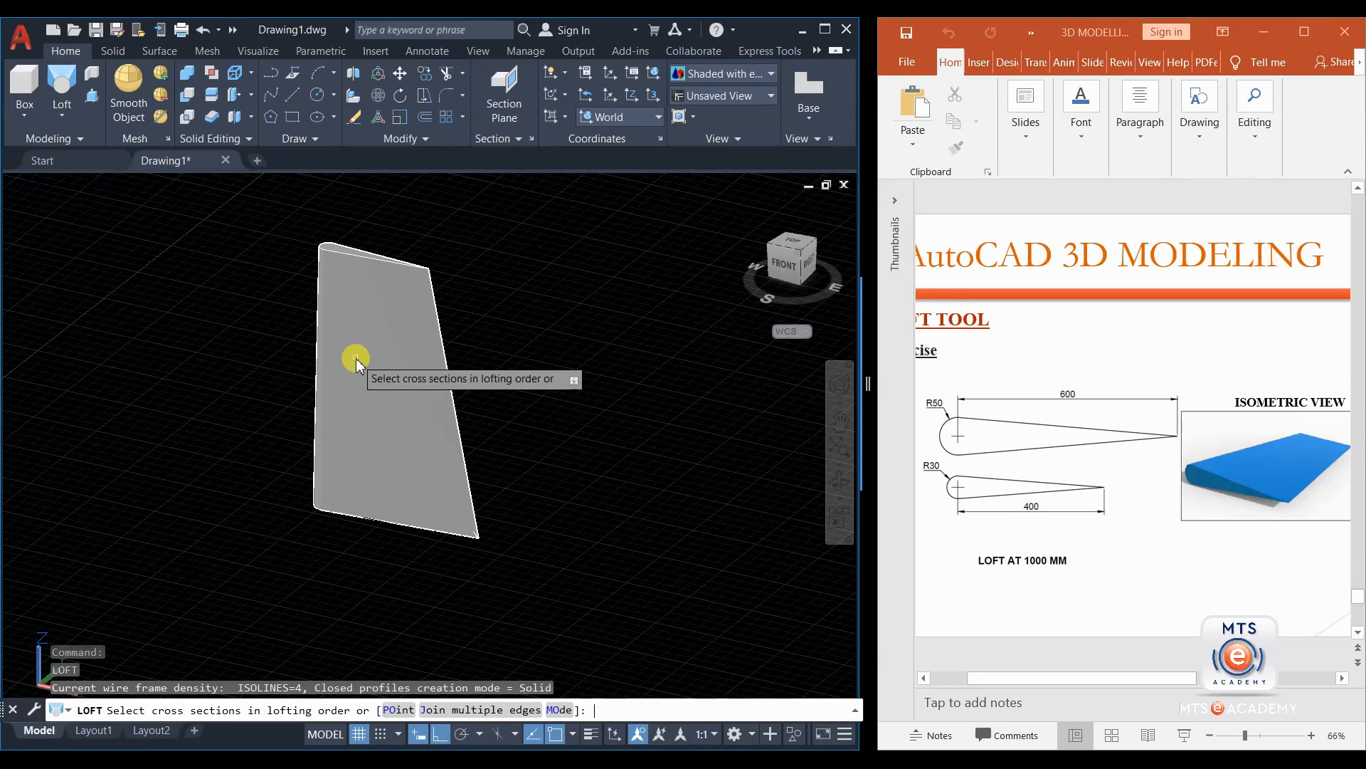
Turn off the drawing grid and delete the finished lofted solid to clear the model space.
{"action": "key", "text": "Escape"}
{"action": "middle_click_drag", "start_coordinate": [383, 554], "coordinate": [398, 388], "text": "shift"}
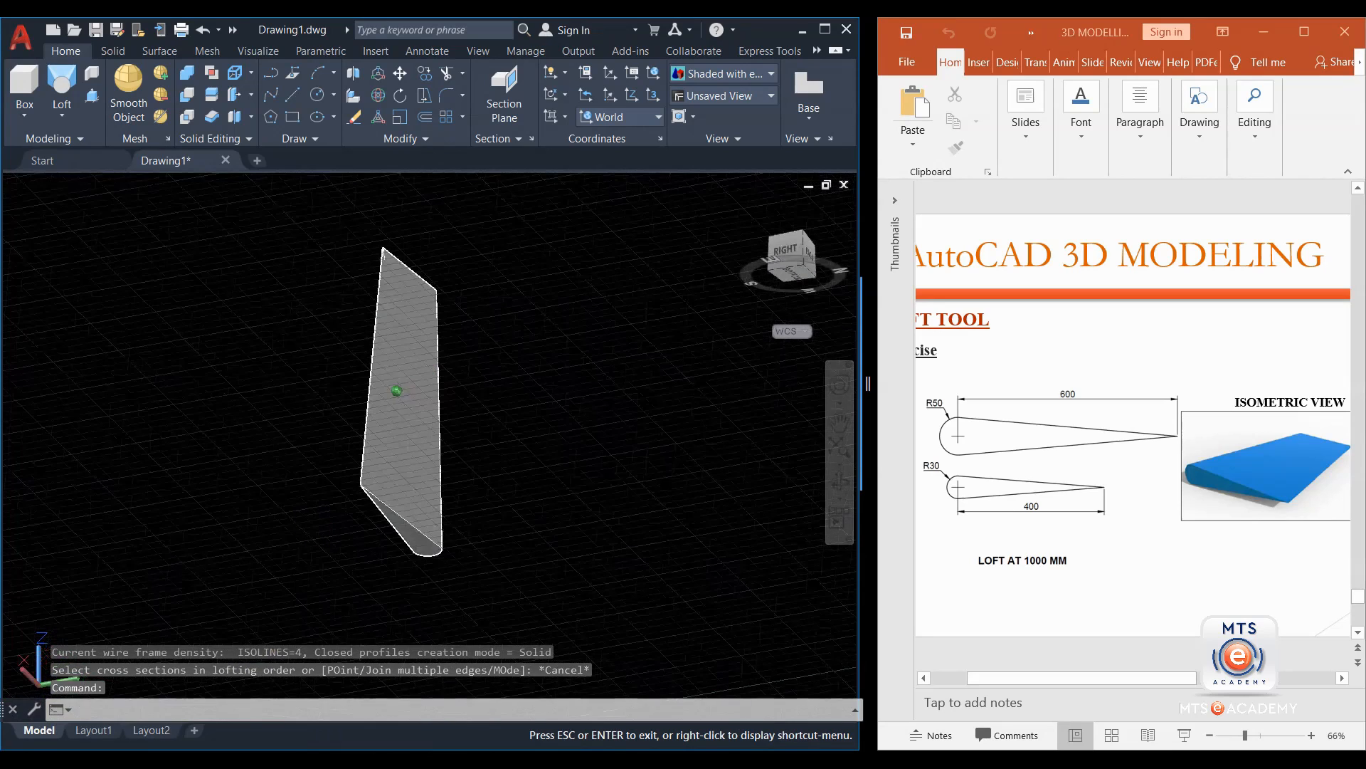
{"action": "left_click", "coordinate": [359, 734]}
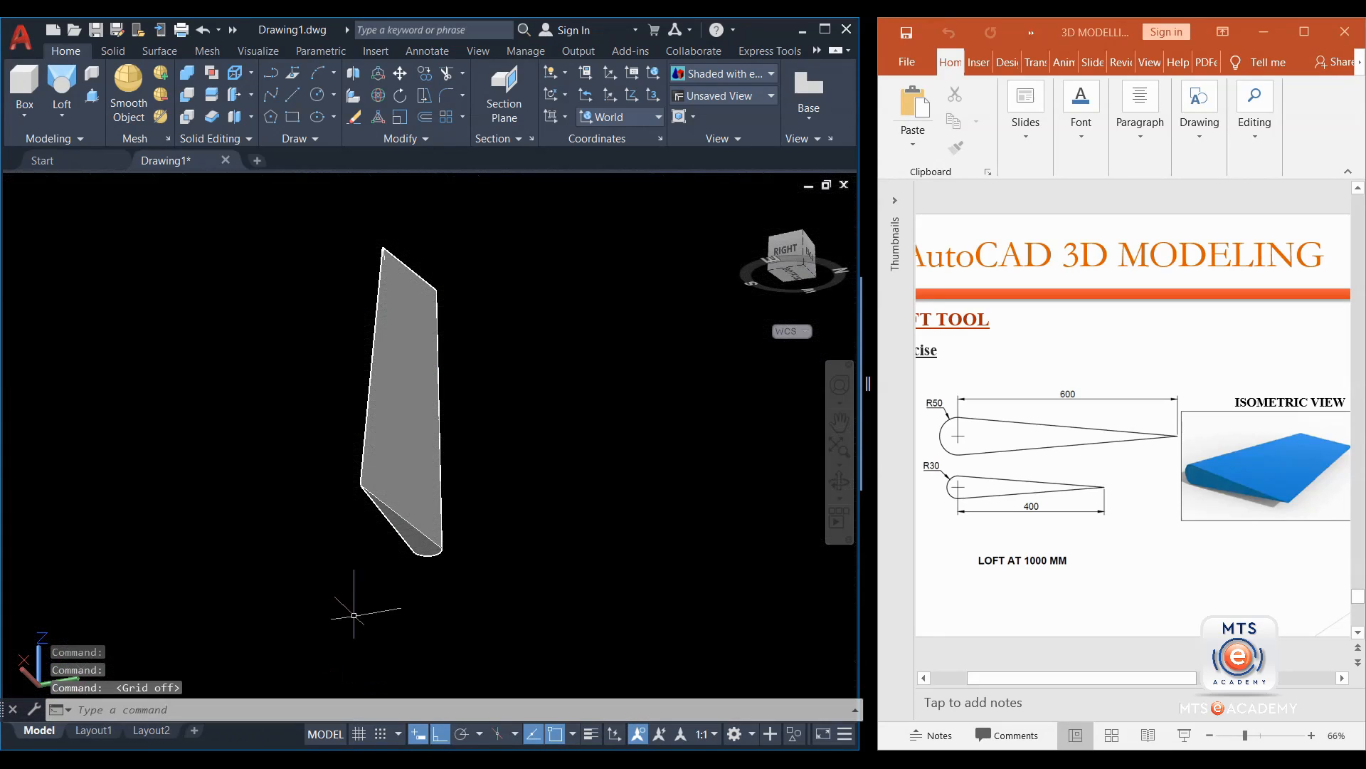
{"action": "left_click", "coordinate": [398, 385]}
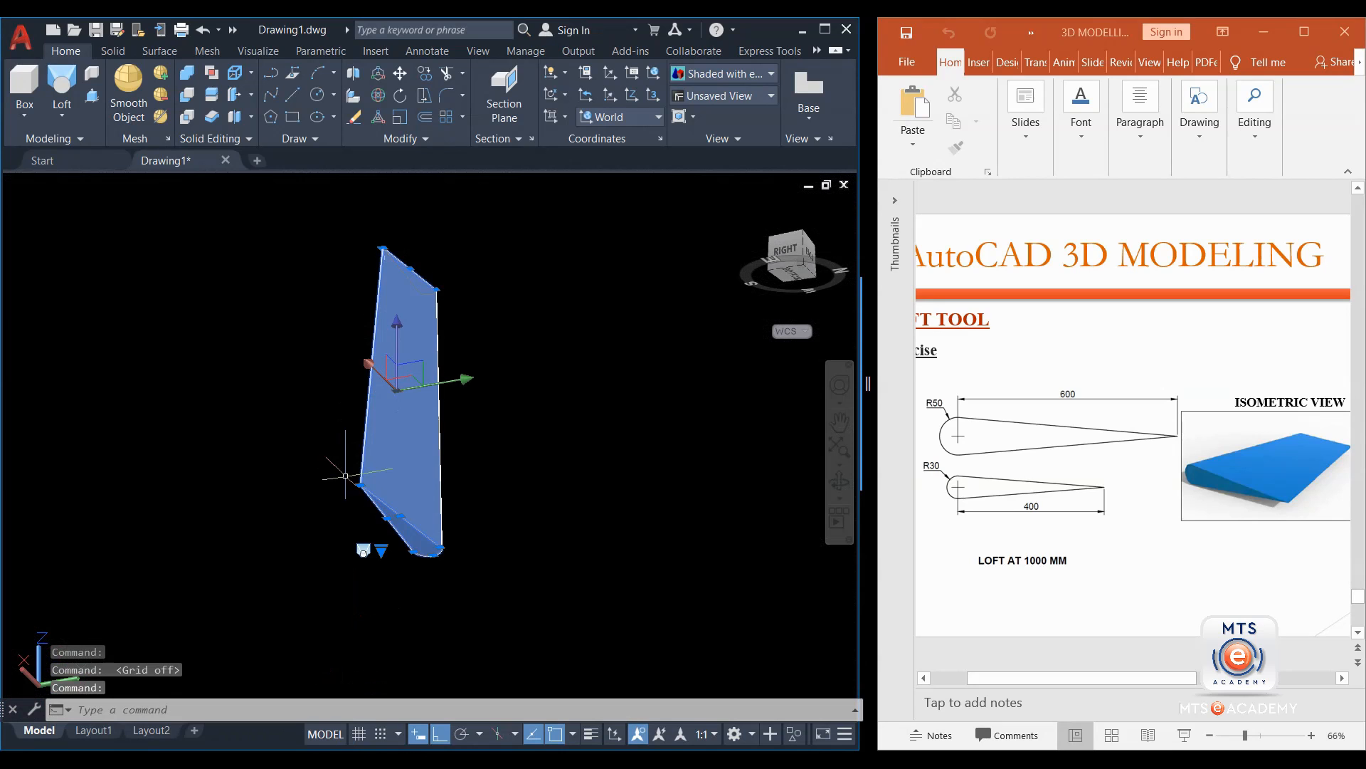
{"action": "key", "text": "Delete"}
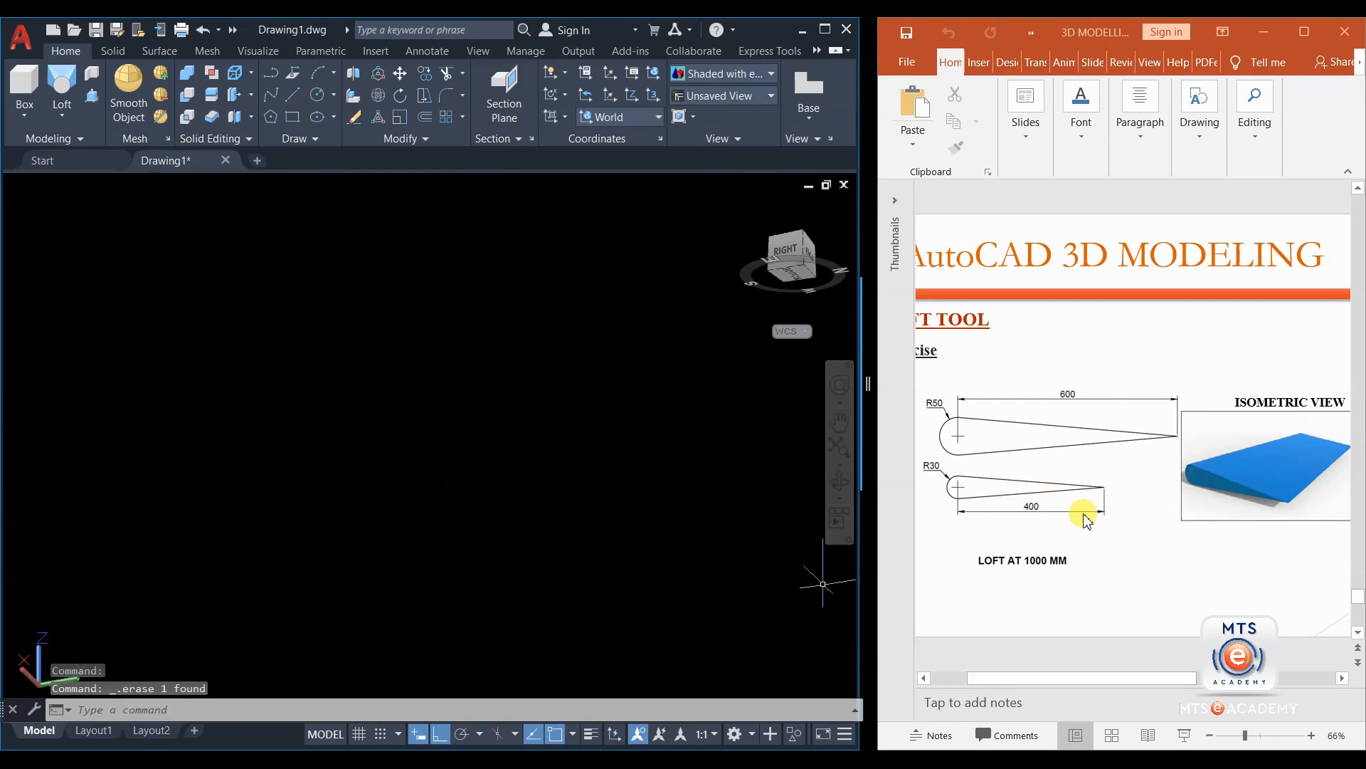
Switch to PowerPoint and show the next loft exercise slide at 100% zoom with both dimensioned container views readable.
{"action": "scroll", "coordinate": [1083, 521], "scroll_direction": "down", "scroll_amount": 1}
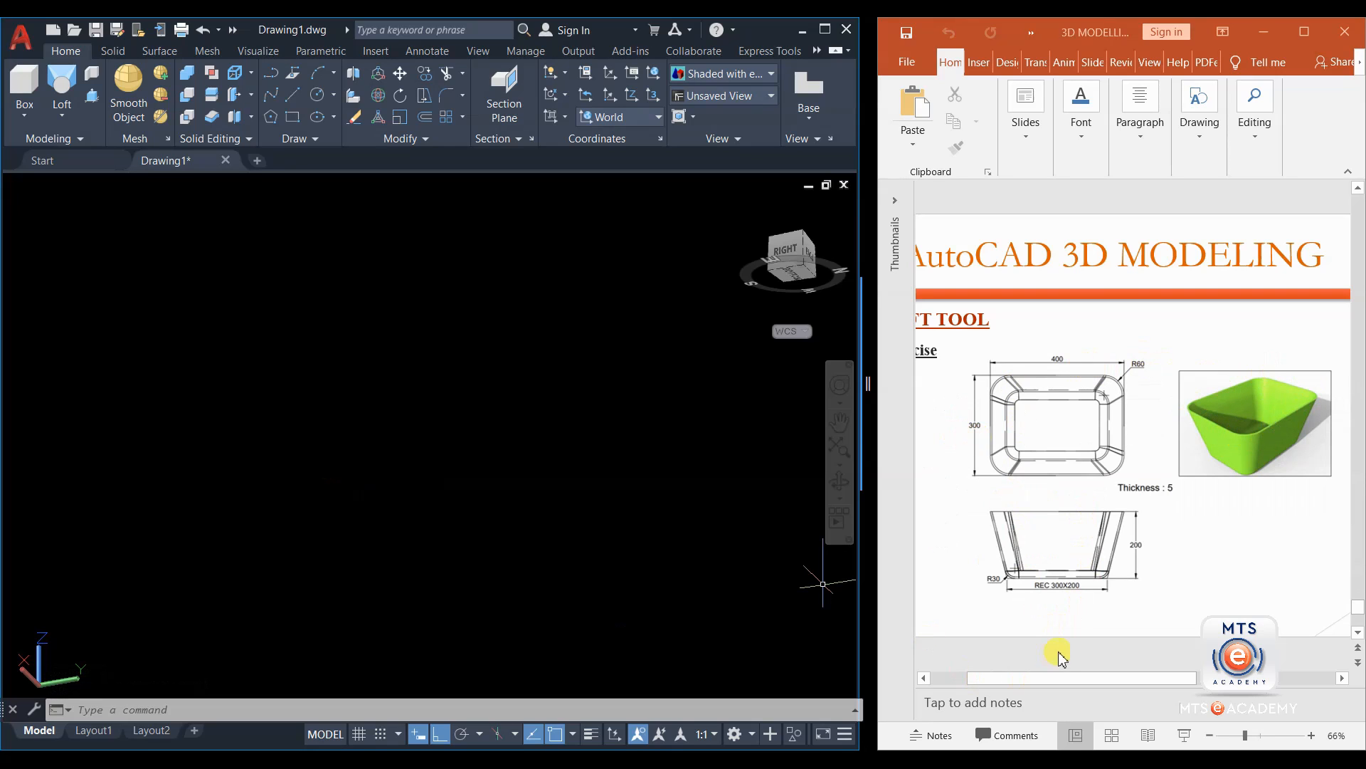
{"action": "scroll", "coordinate": [1044, 614], "scroll_direction": "up", "scroll_amount": 4, "text": "ctrl"}
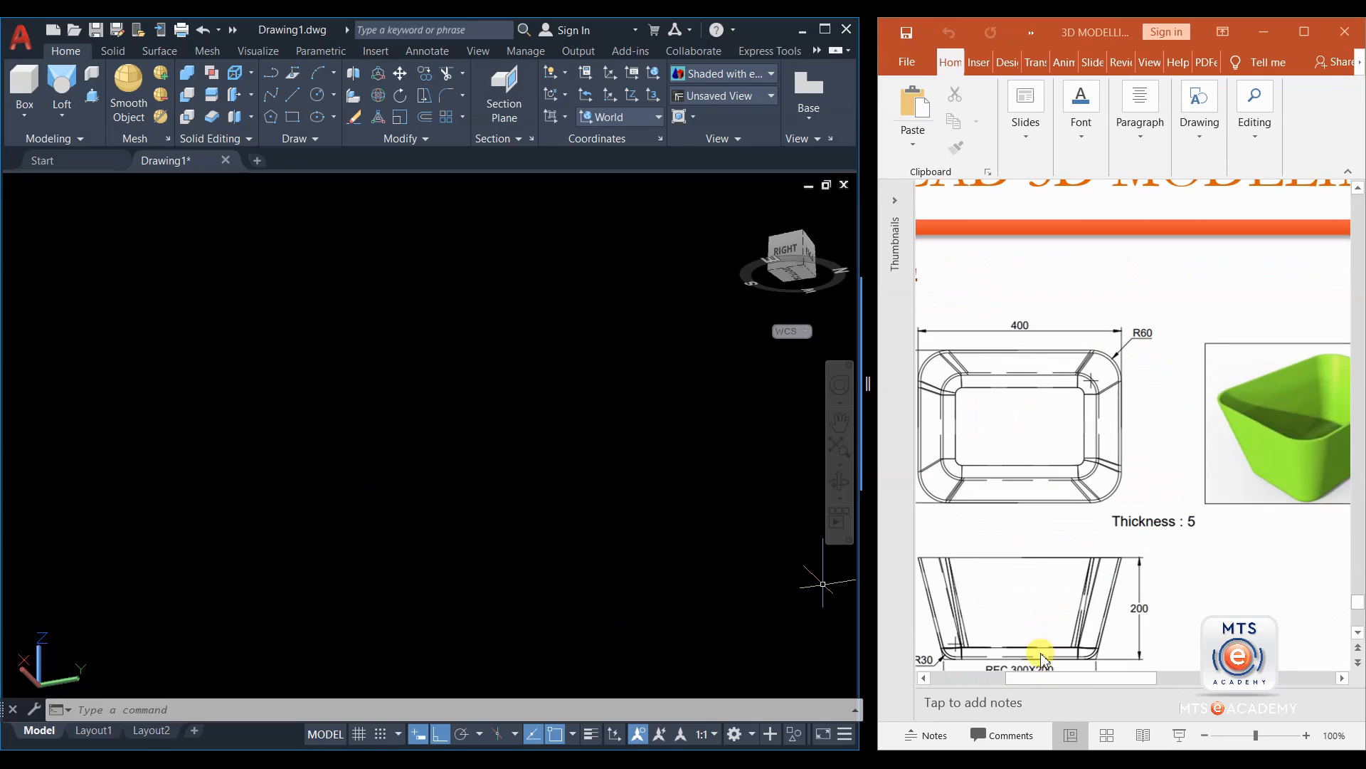
{"action": "left_click_drag", "start_coordinate": [1037, 677], "coordinate": [1004, 681]}
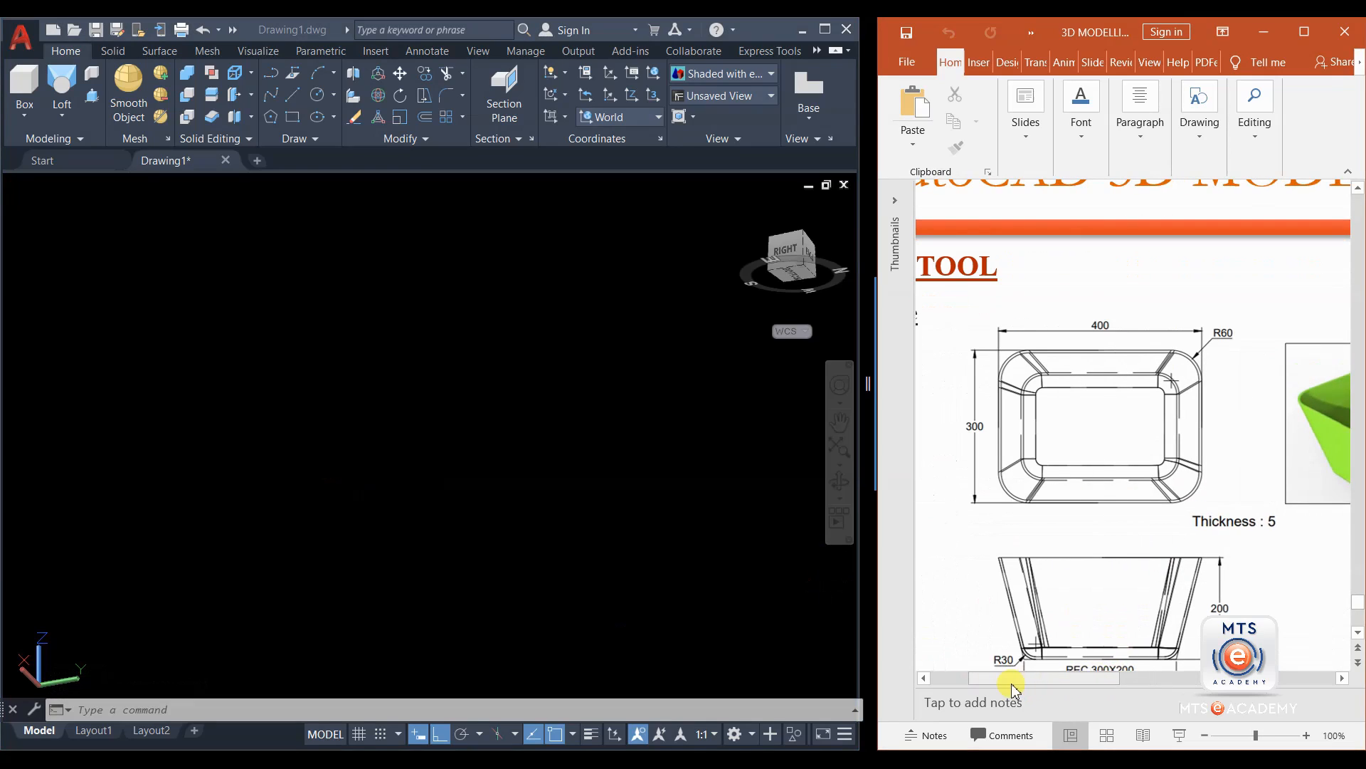
{"action": "scroll", "coordinate": [1058, 614], "scroll_direction": "down", "scroll_amount": 2}
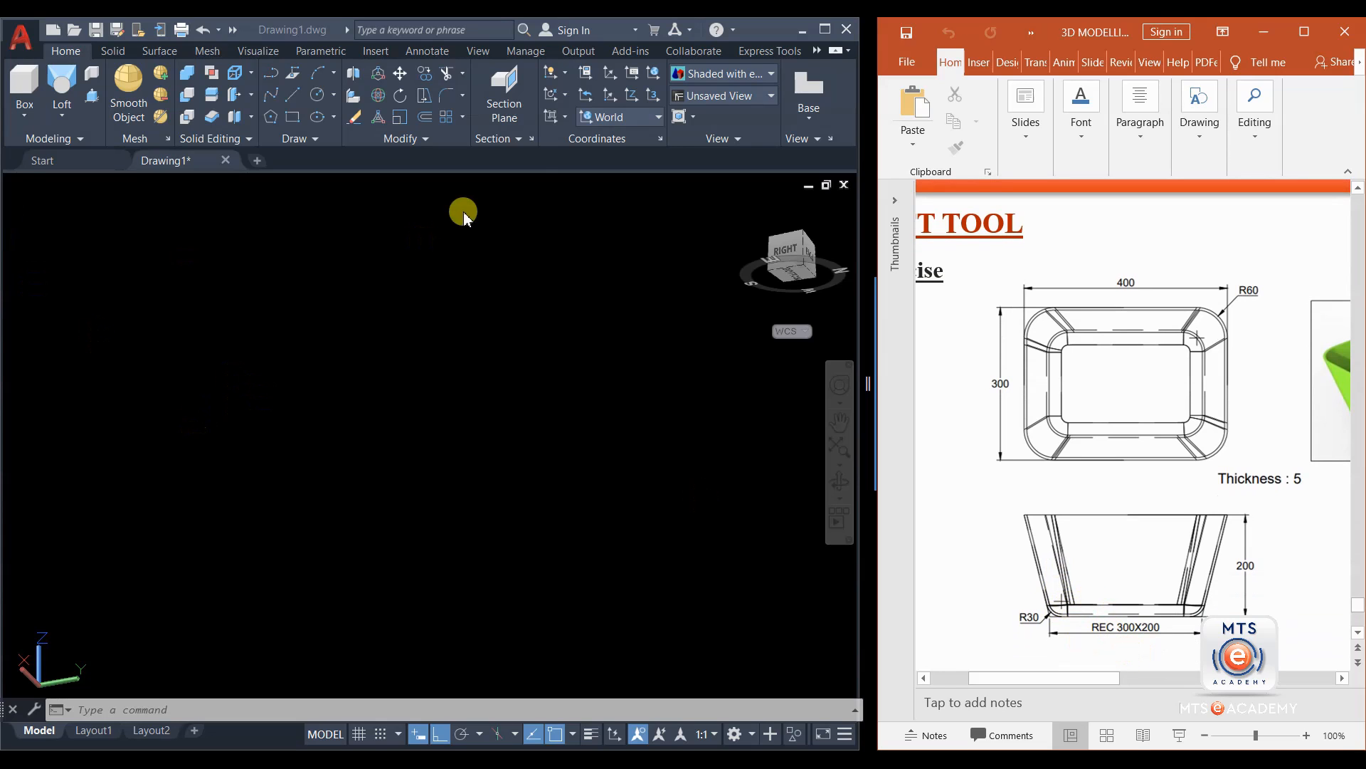
Switch back to AutoCAD and set the drawing to the Top view.
{"action": "left_click", "coordinate": [723, 101]}
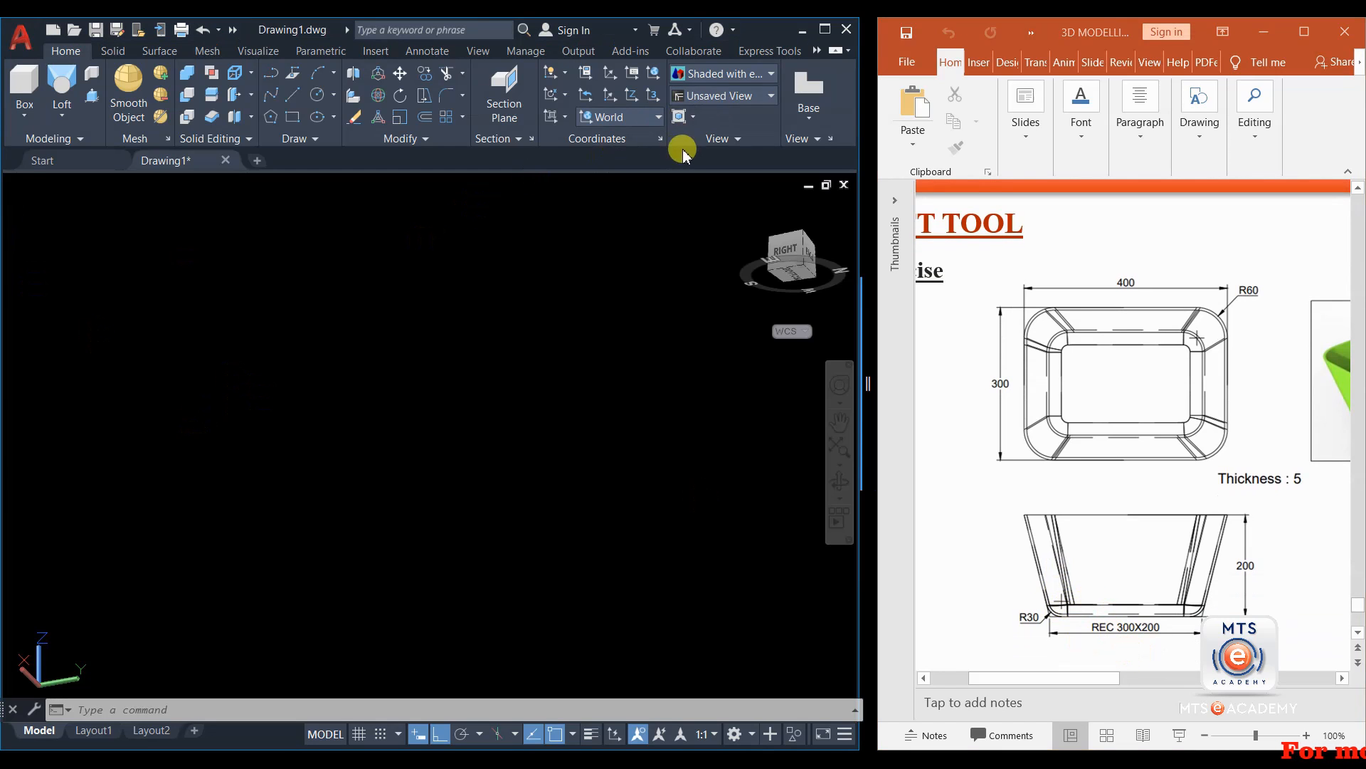
{"action": "left_click", "coordinate": [756, 100]}
{"action": "left_click", "coordinate": [712, 114]}
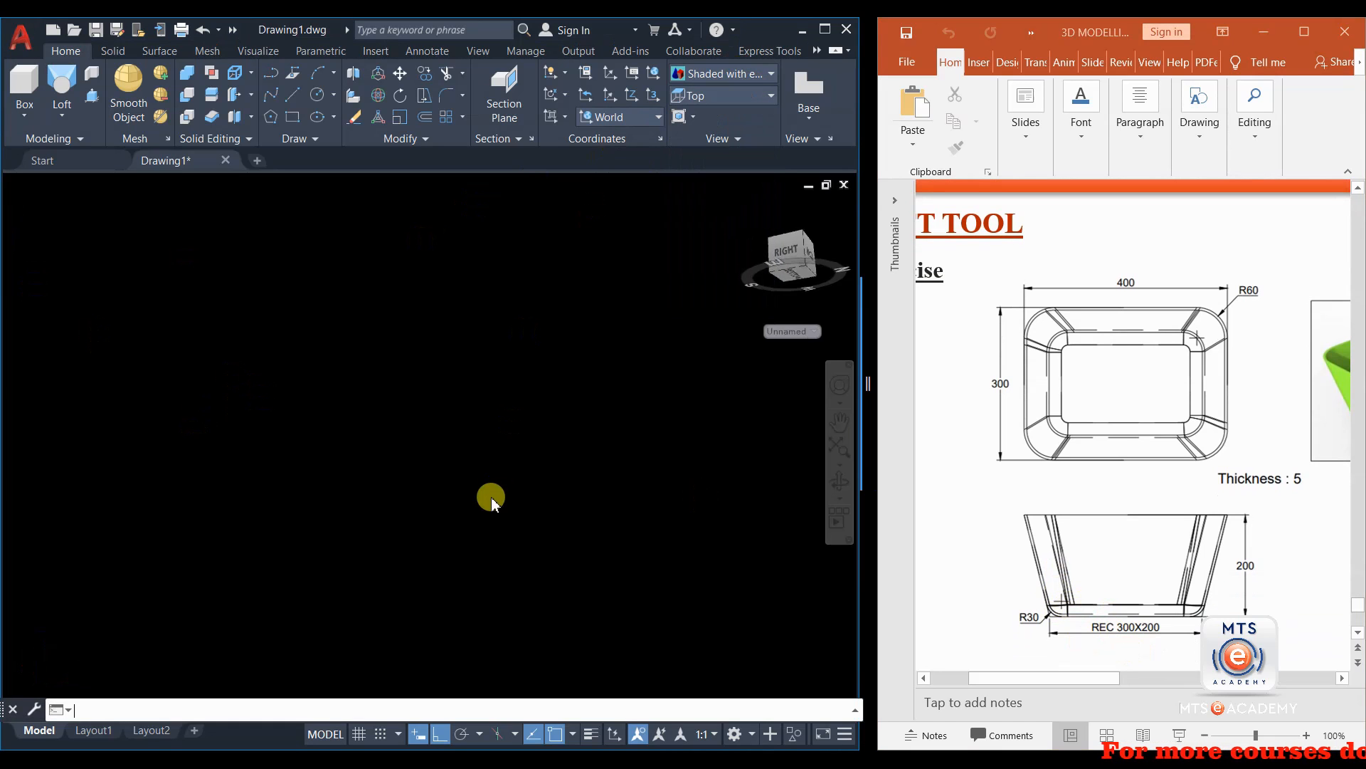
Draw a rectangle 300 mm wide and 200 mm high for the container's base.
{"action": "left_click", "coordinate": [293, 120]}
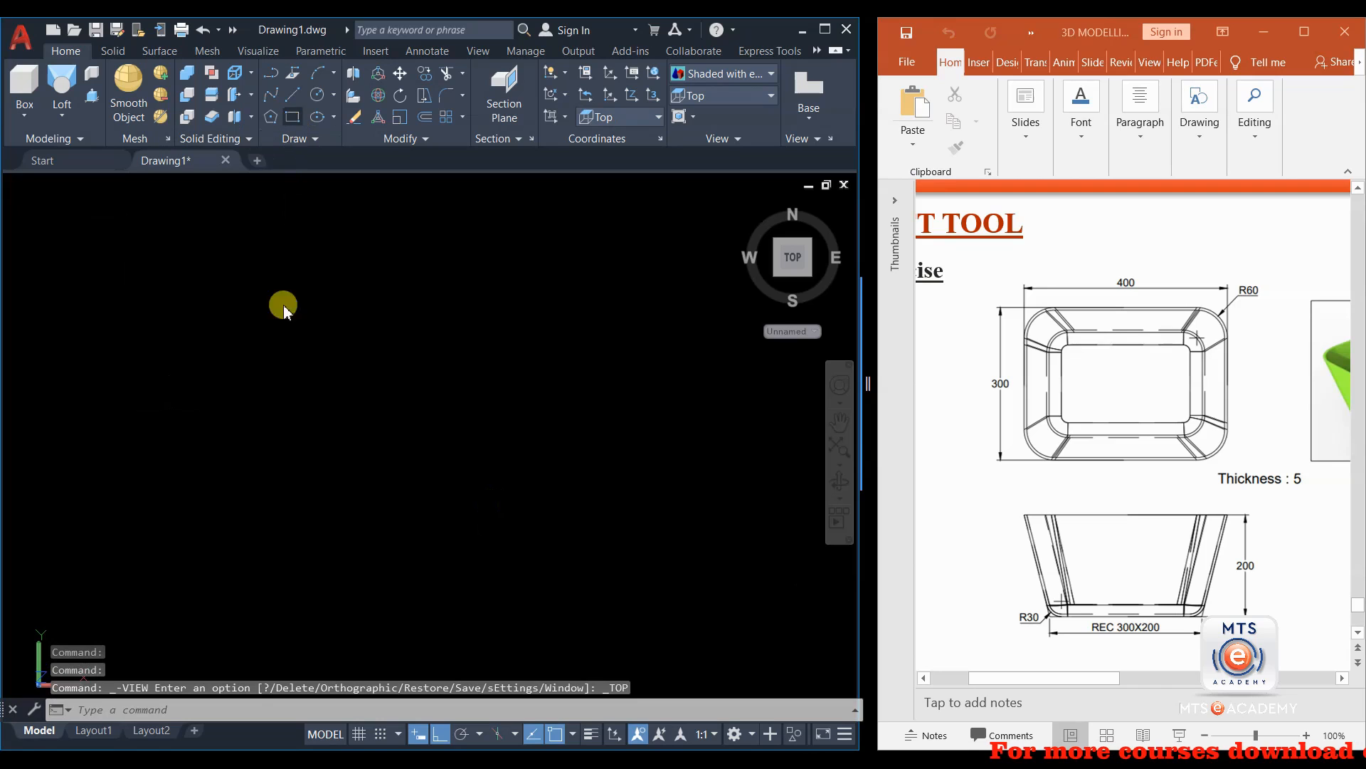
{"action": "left_click", "coordinate": [262, 520]}
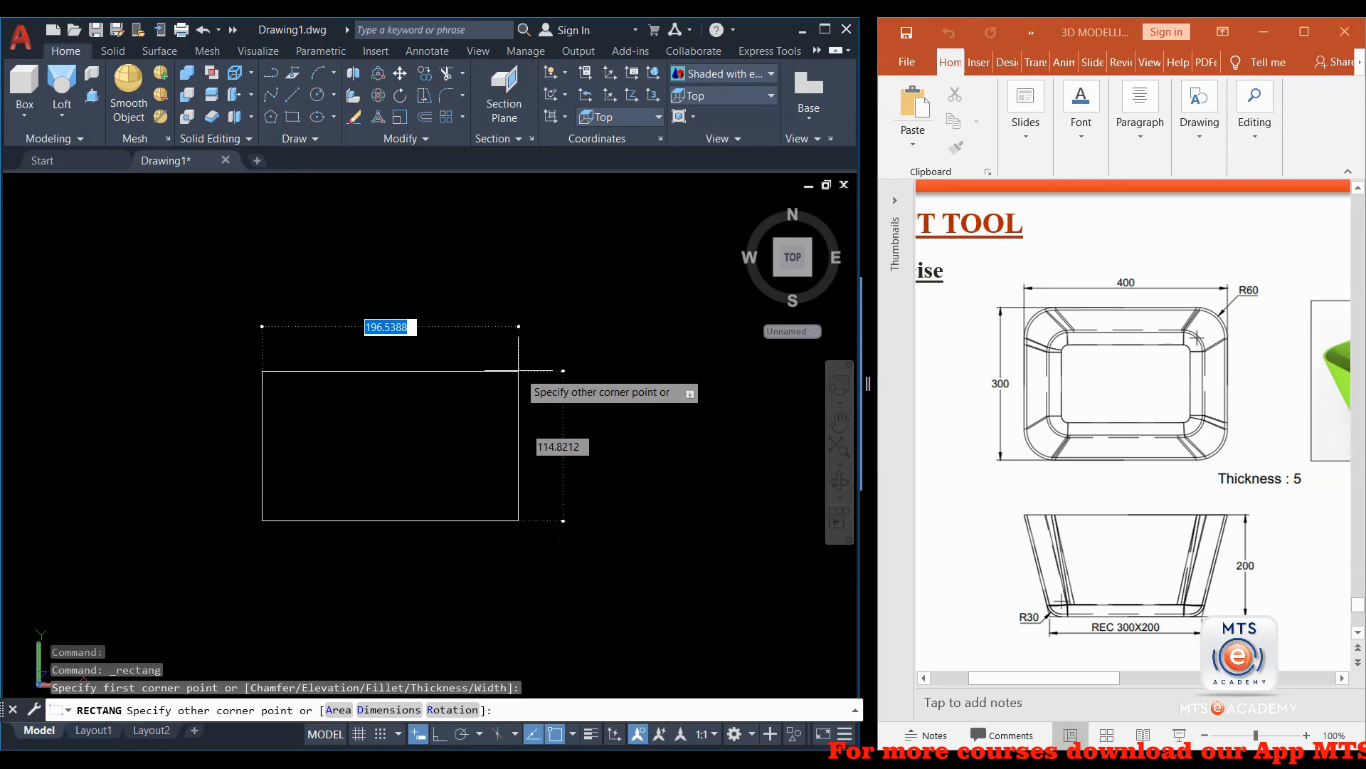
{"action": "type", "text": "300"}
{"action": "key", "text": "Tab"}
{"action": "type", "text": "200"}
{"action": "key", "text": "Return"}
Draw a second rectangle 400 mm wide and 300 mm high beside the base rectangle for the container's rim.
{"action": "scroll", "coordinate": [479, 399], "scroll_direction": "down", "scroll_amount": 2}
{"action": "middle_click_drag", "start_coordinate": [481, 396], "coordinate": [390, 429]}
{"action": "left_click", "coordinate": [291, 117]}
{"action": "scroll", "coordinate": [476, 417], "scroll_direction": "down", "scroll_amount": 1}
{"action": "middle_click_drag", "start_coordinate": [560, 452], "coordinate": [406, 452]}
{"action": "left_click", "coordinate": [397, 570]}
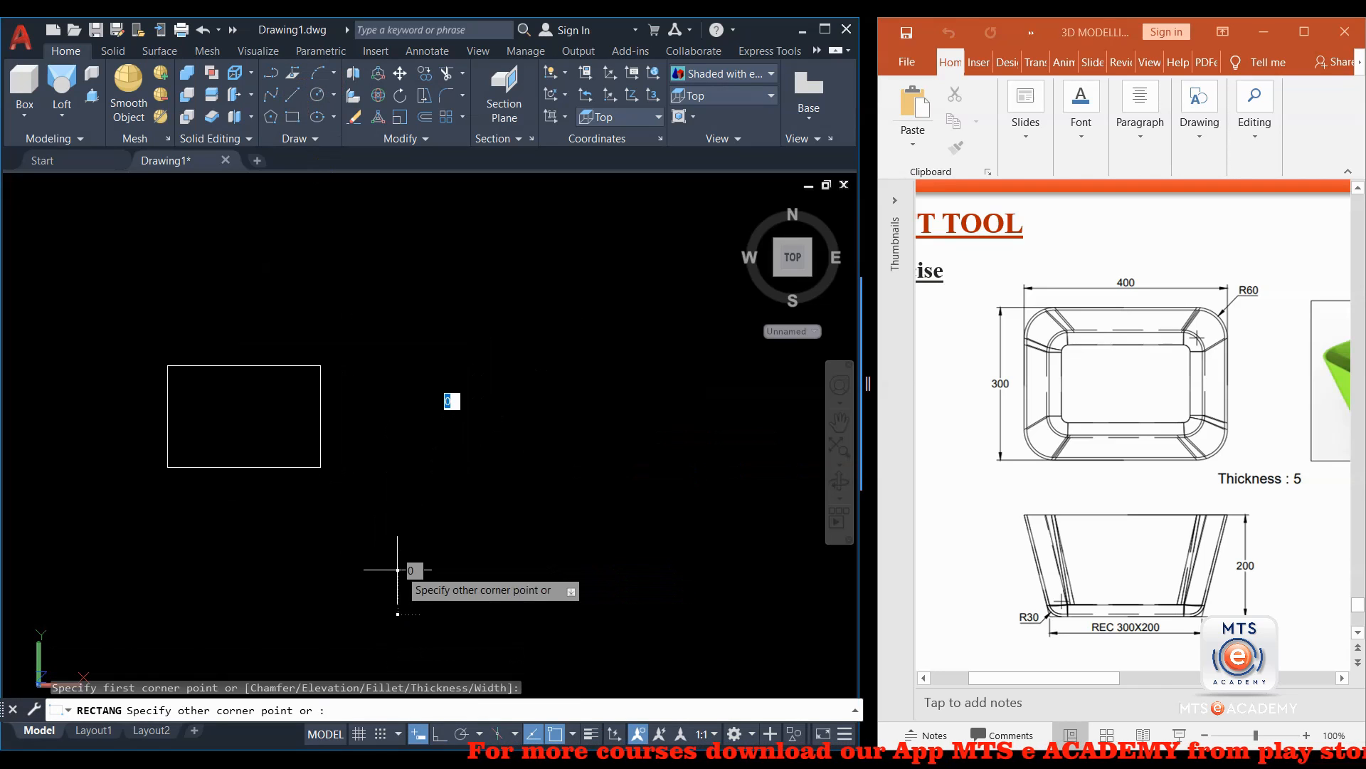
{"action": "type", "text": "400"}
{"action": "key", "text": "Tab"}
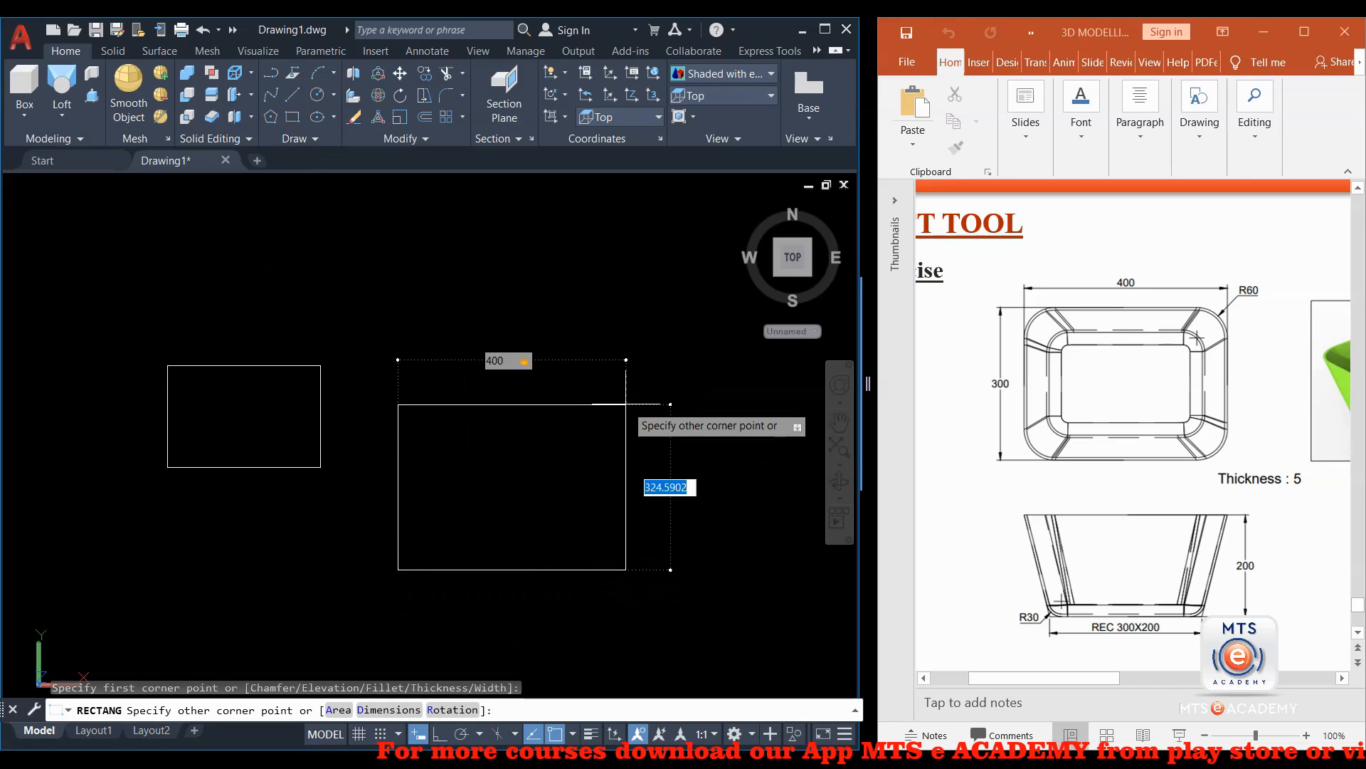
{"action": "type", "text": "300"}
{"action": "key", "text": "Return"}
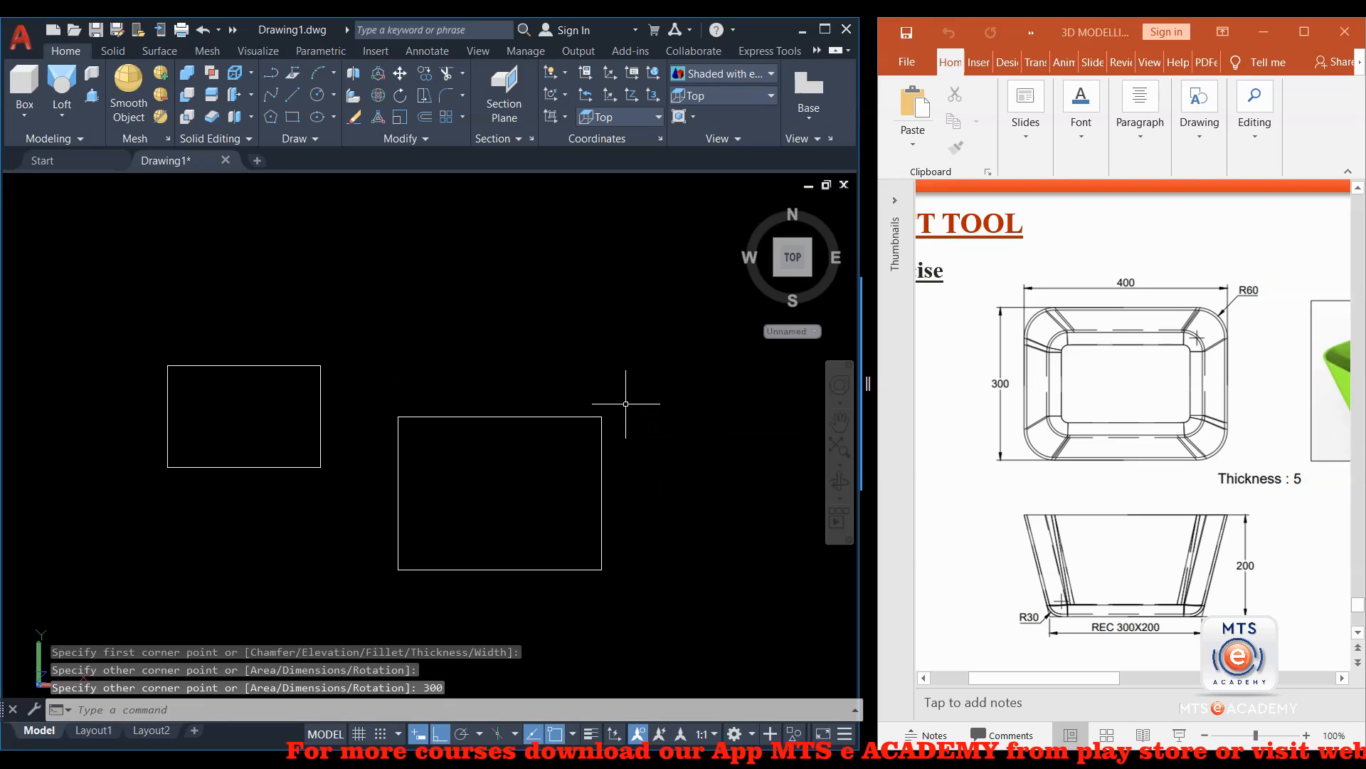
Move the 400 by 300 rectangle from its geometric center onto the geometric center of the smaller rectangle.
{"action": "left_click", "coordinate": [500, 417]}
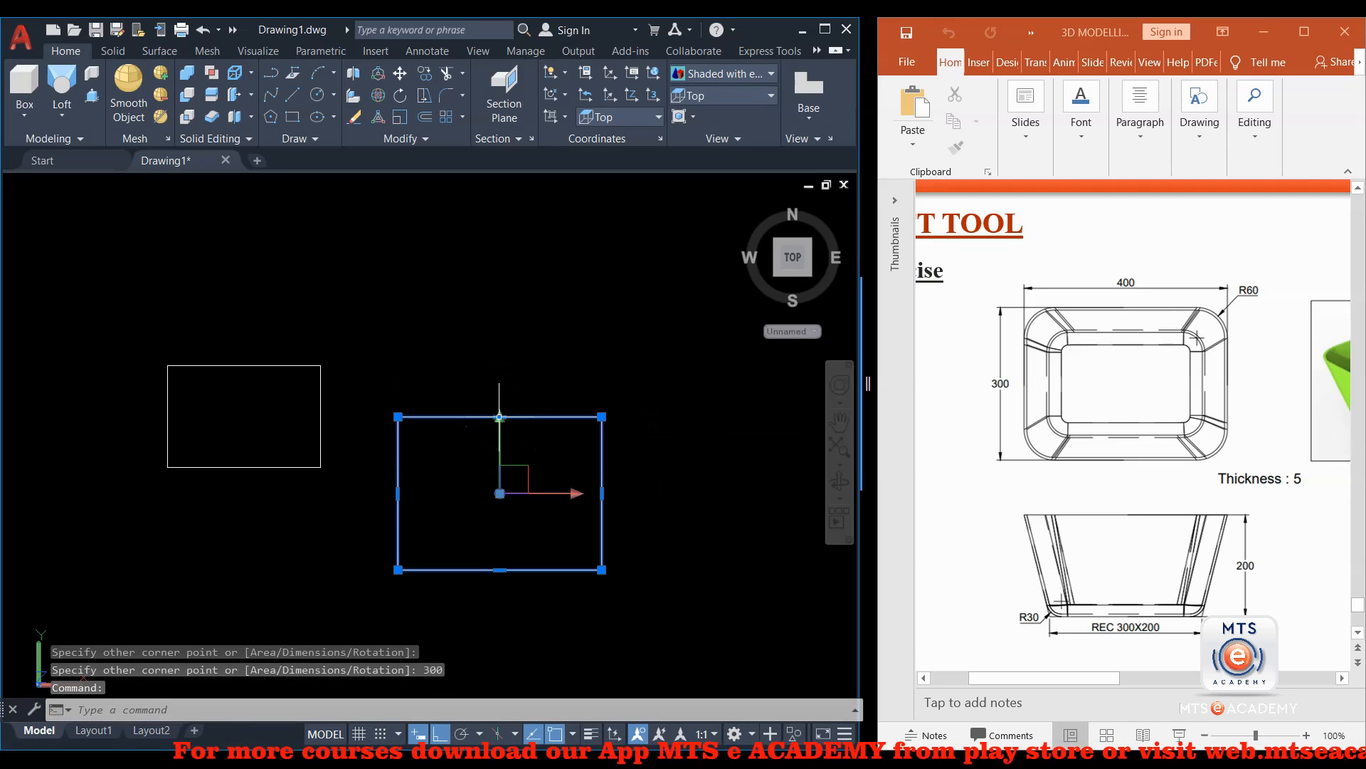
{"action": "left_click", "coordinate": [400, 73]}
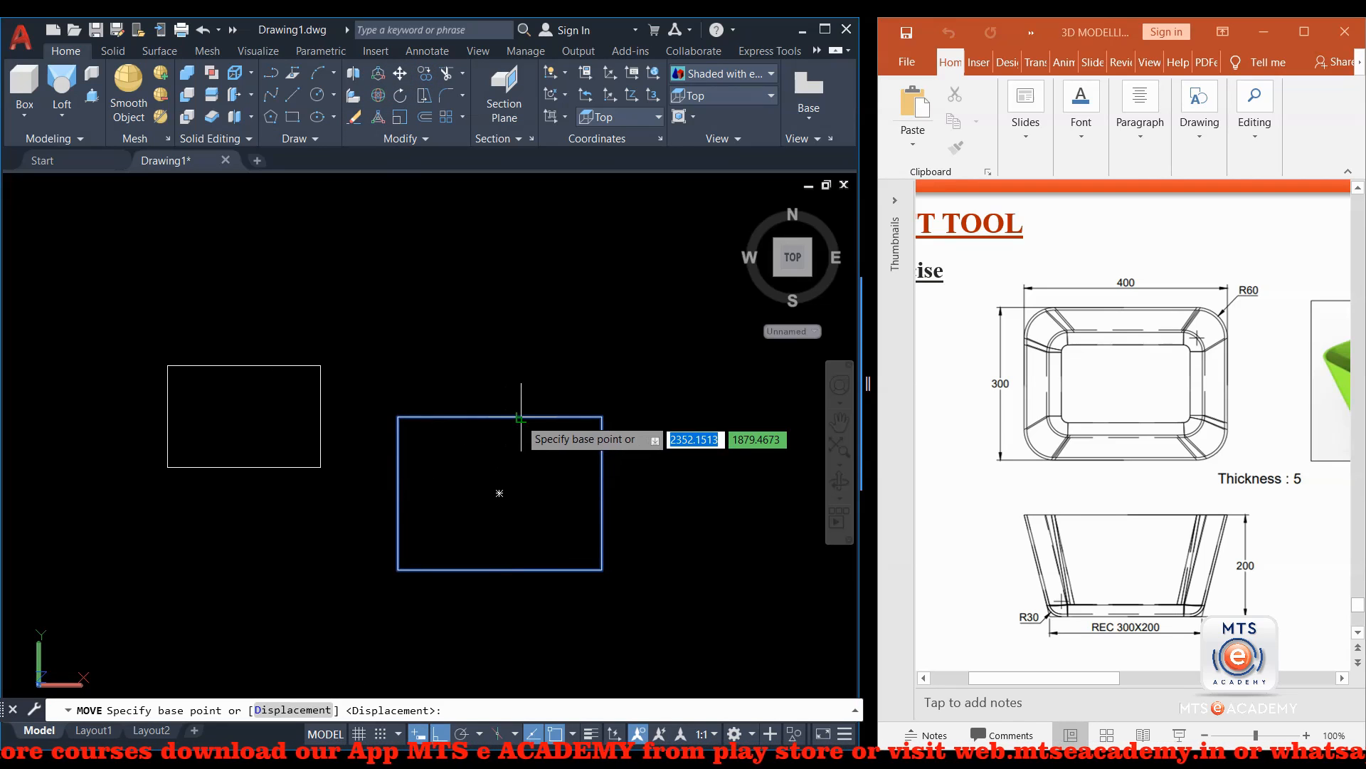
{"action": "left_click", "coordinate": [499, 491]}
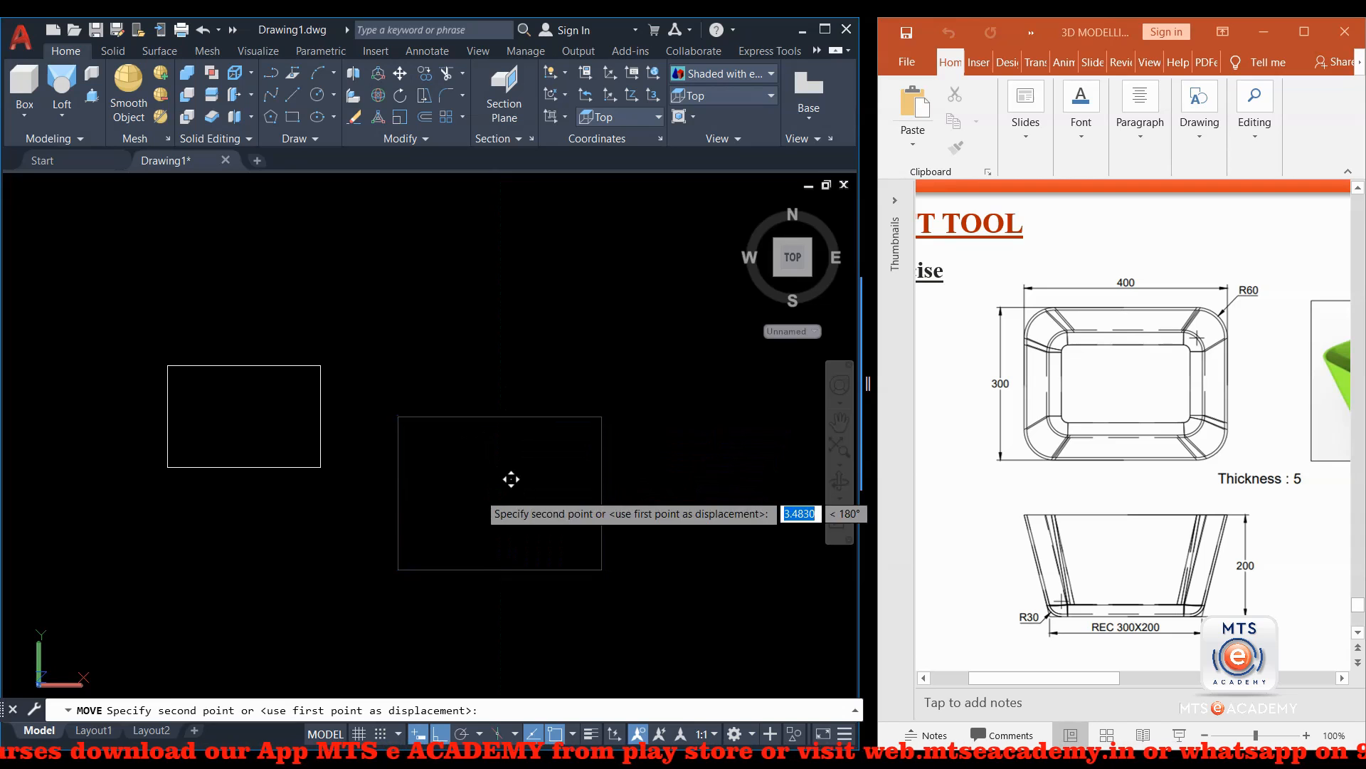
{"action": "left_click", "coordinate": [244, 416]}
{"action": "left_click", "coordinate": [399, 461]}
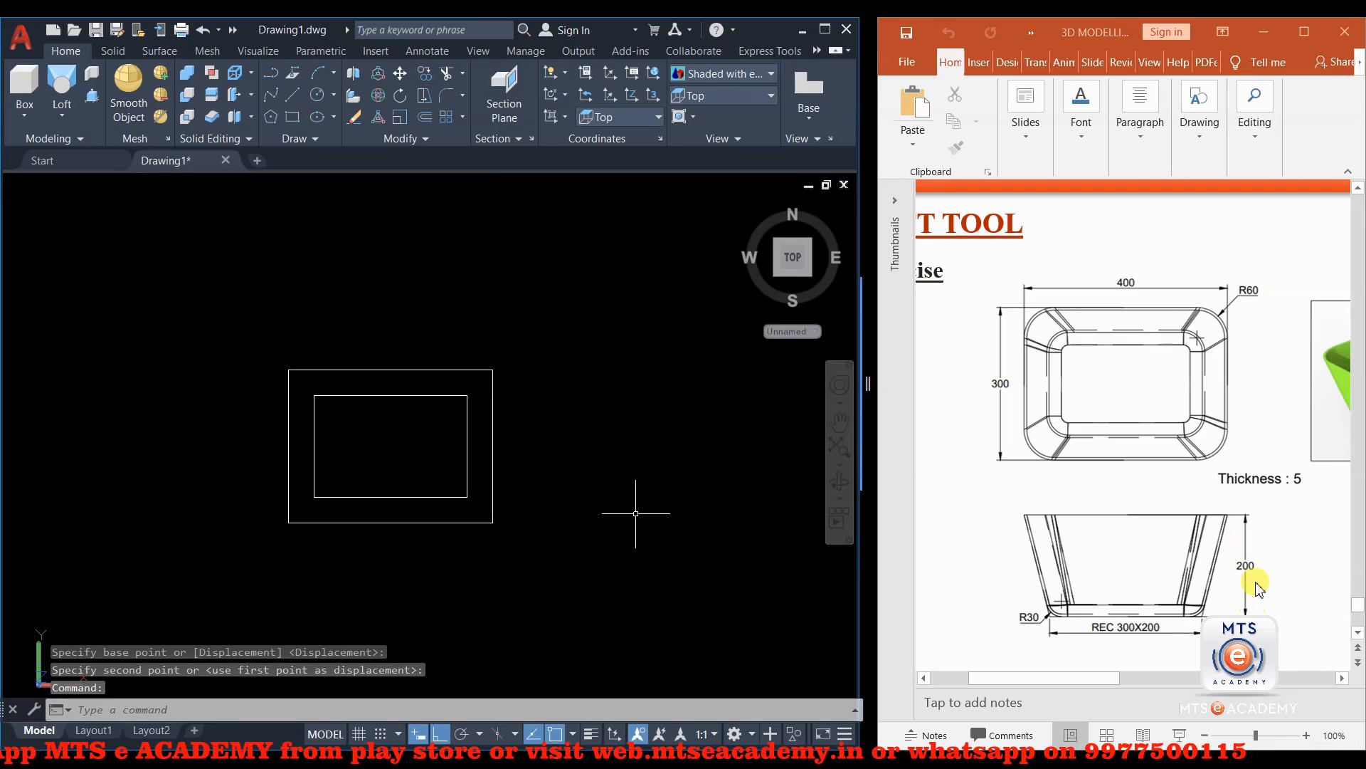
Raise the larger rectangle 200 mm along the Z axis above the smaller one with the move gizmo.
{"action": "middle_click_drag", "start_coordinate": [452, 567], "coordinate": [439, 420], "text": "shift"}
{"action": "middle_click_drag", "start_coordinate": [500, 546], "coordinate": [490, 440]}
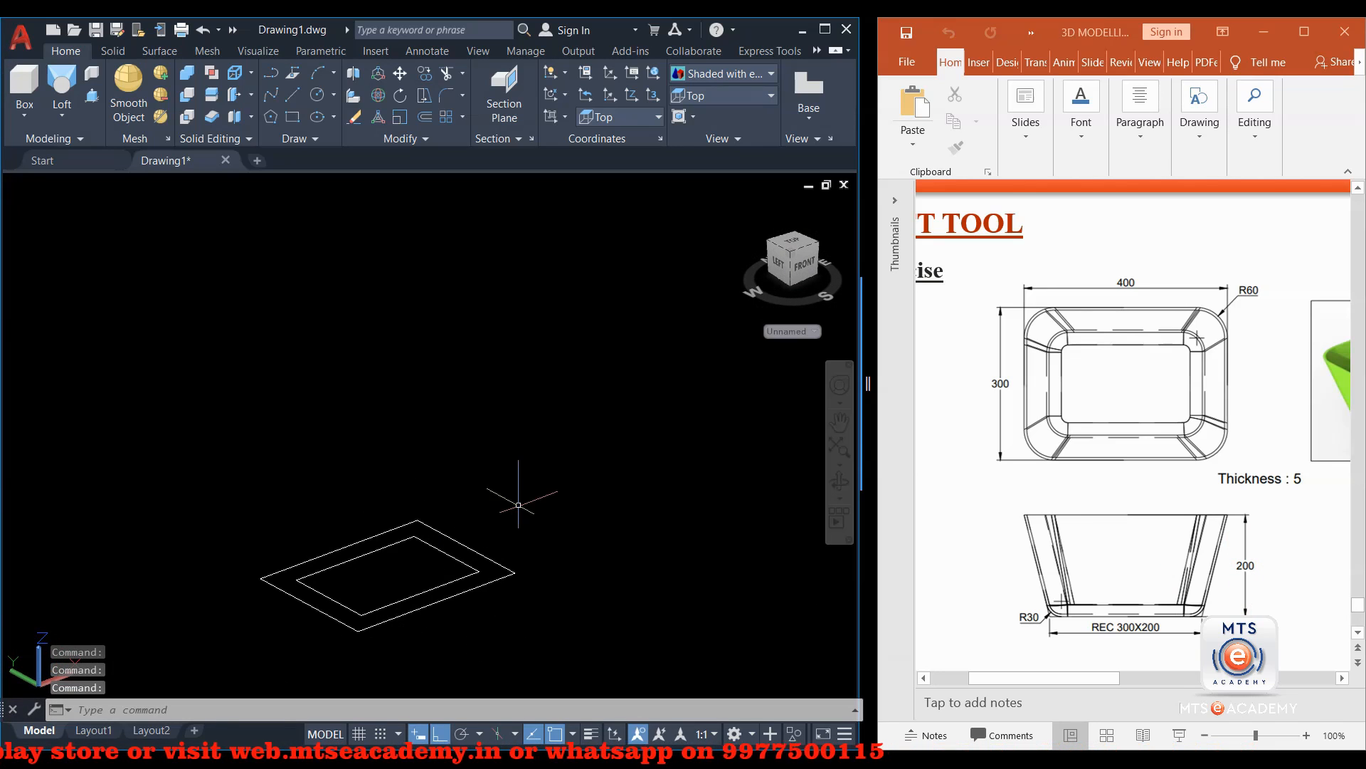
{"action": "left_click", "coordinate": [482, 553]}
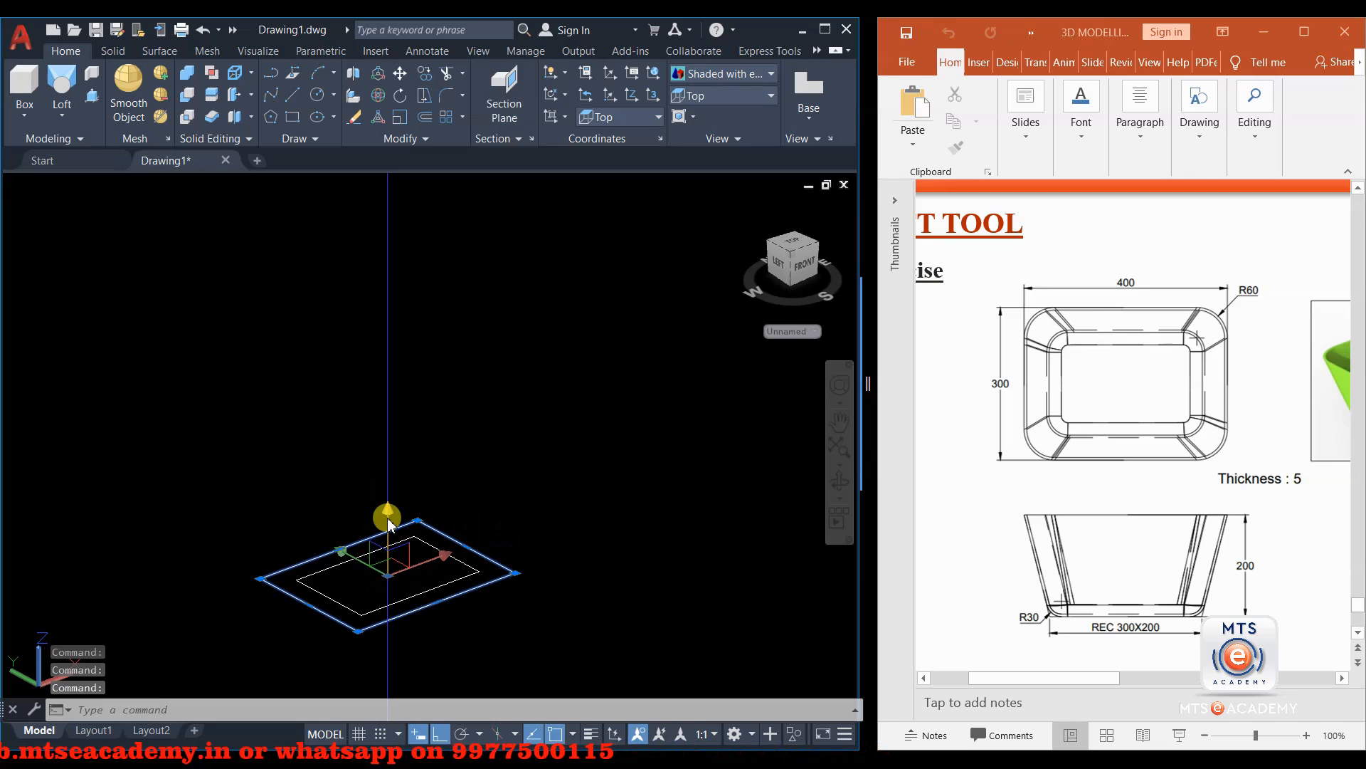
{"action": "left_click", "coordinate": [388, 518]}
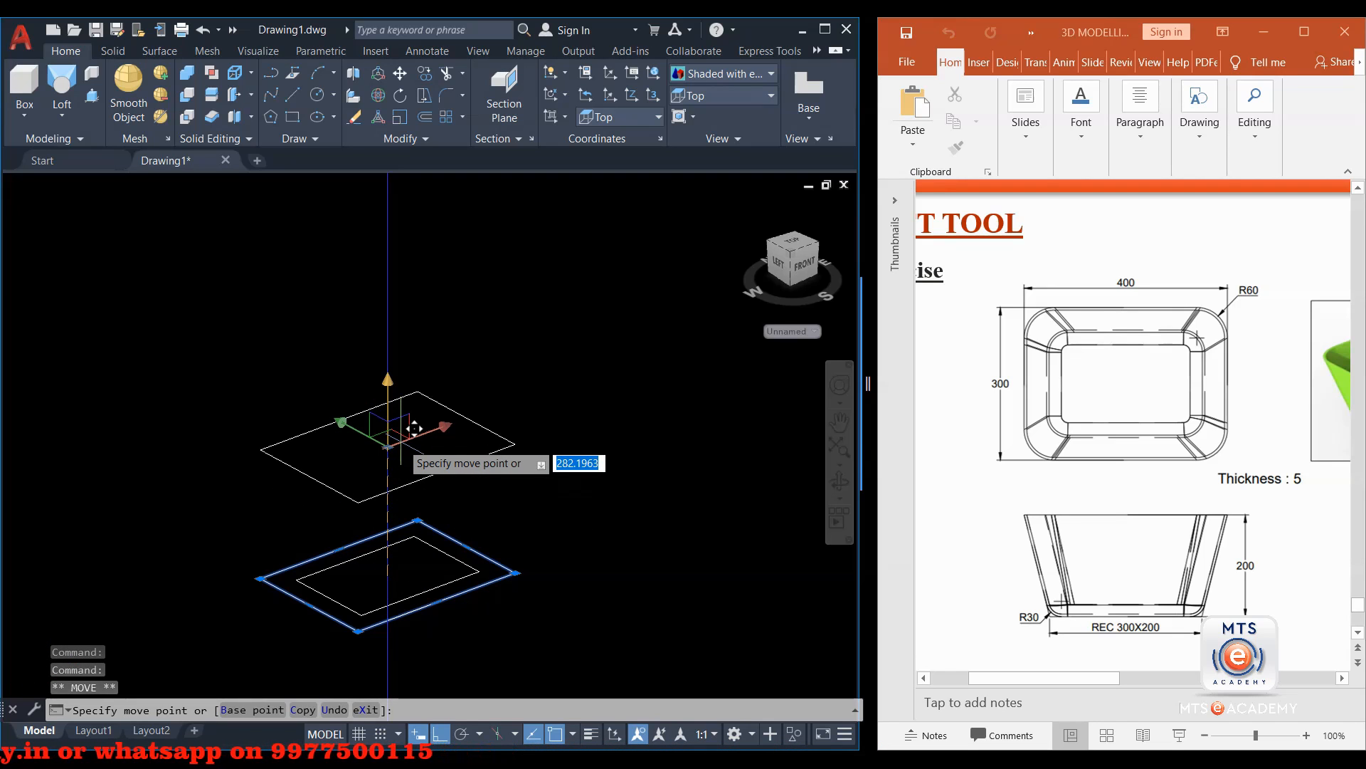
{"action": "type", "text": "200"}
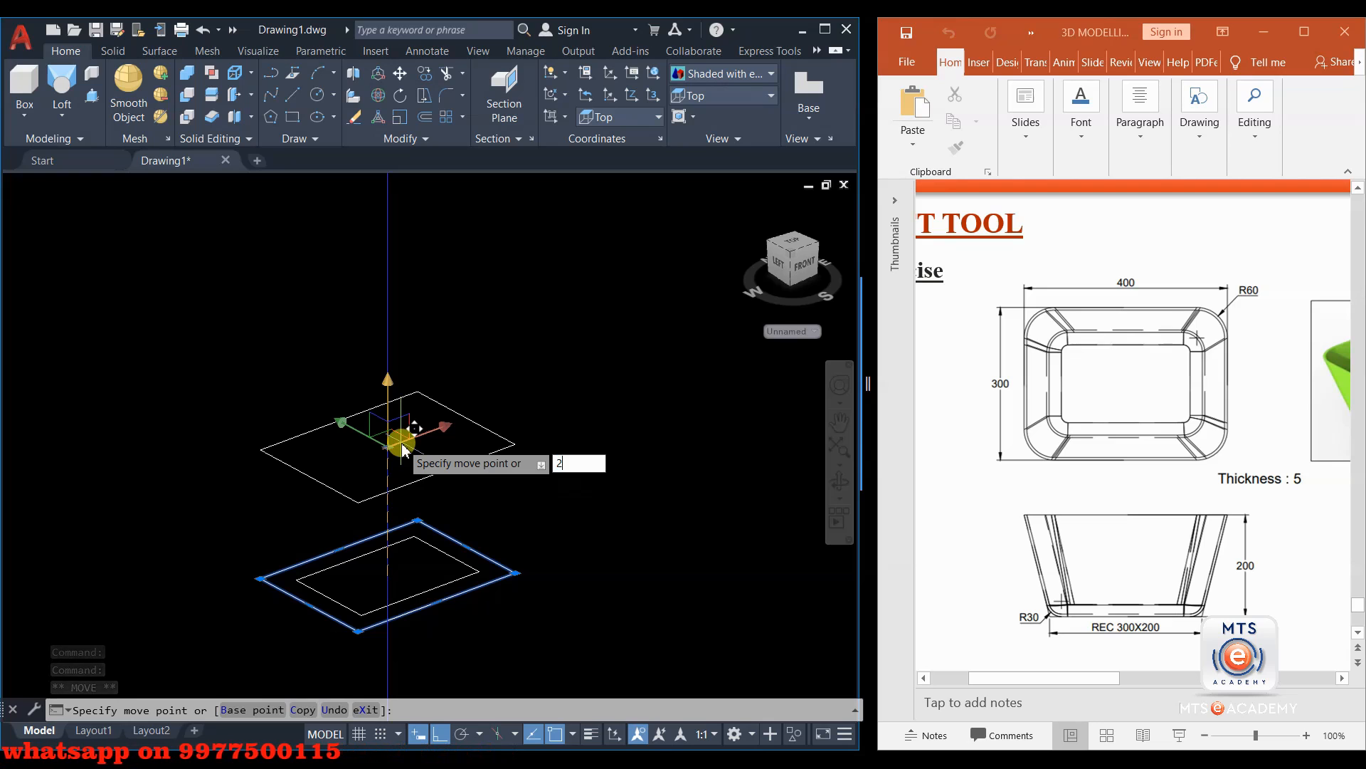
{"action": "key", "text": "Return"}
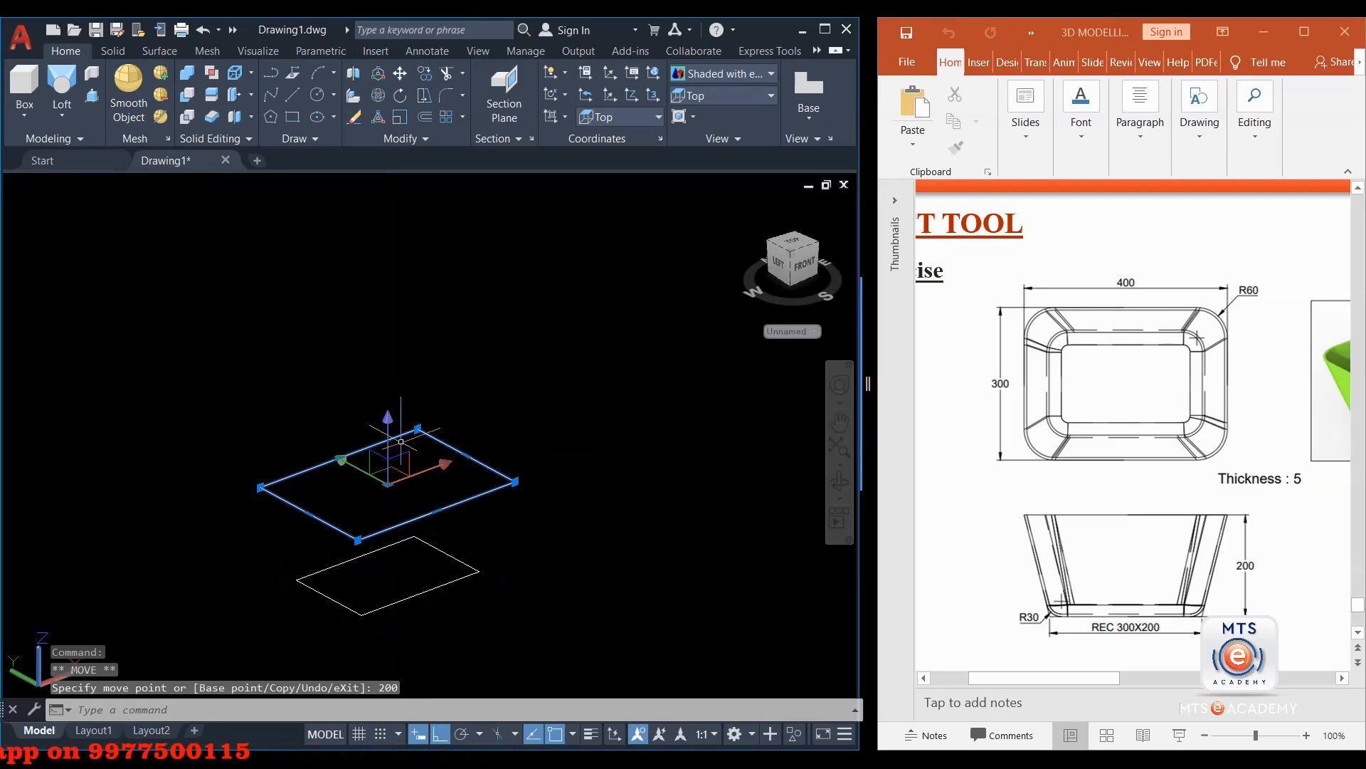
{"action": "key", "text": "Escape"}
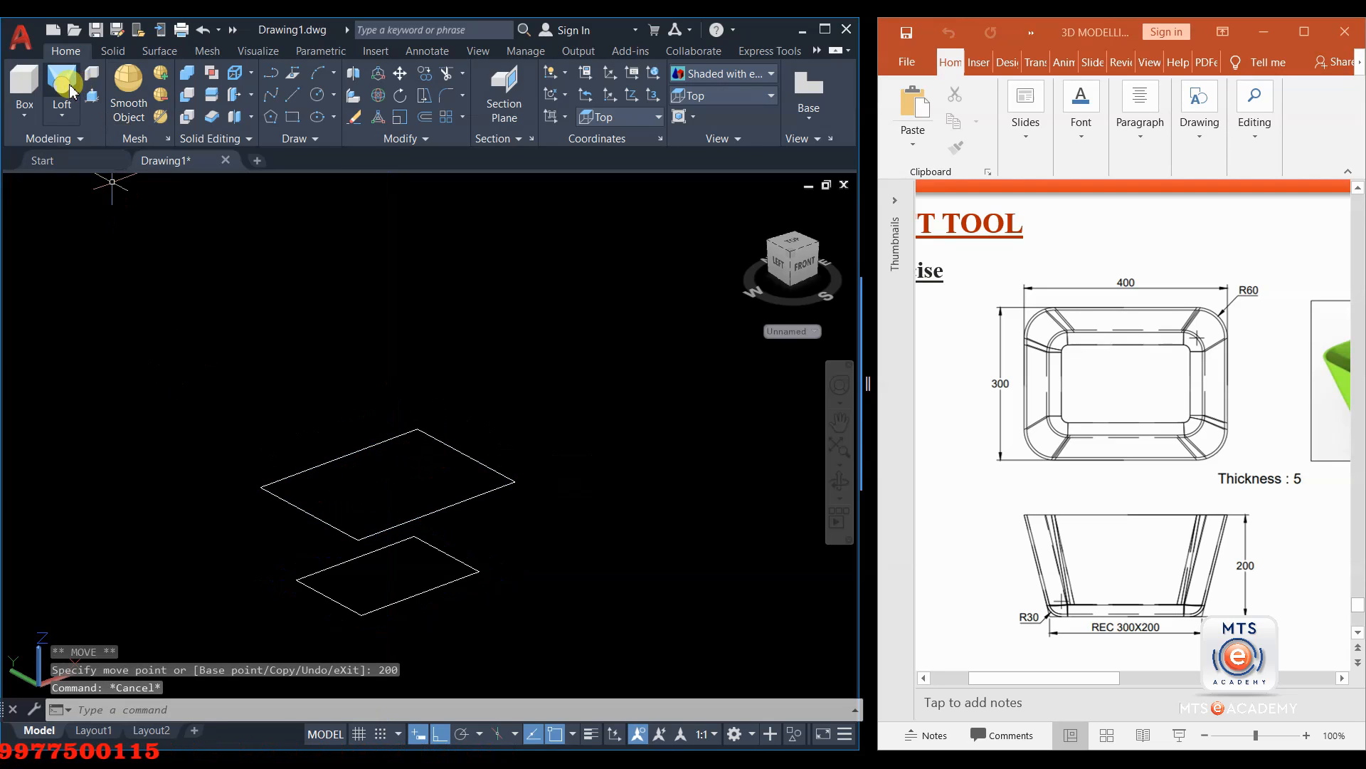
Loft a solid from the small lower rectangle to the large upper rectangle.
{"action": "left_click", "coordinate": [445, 582]}
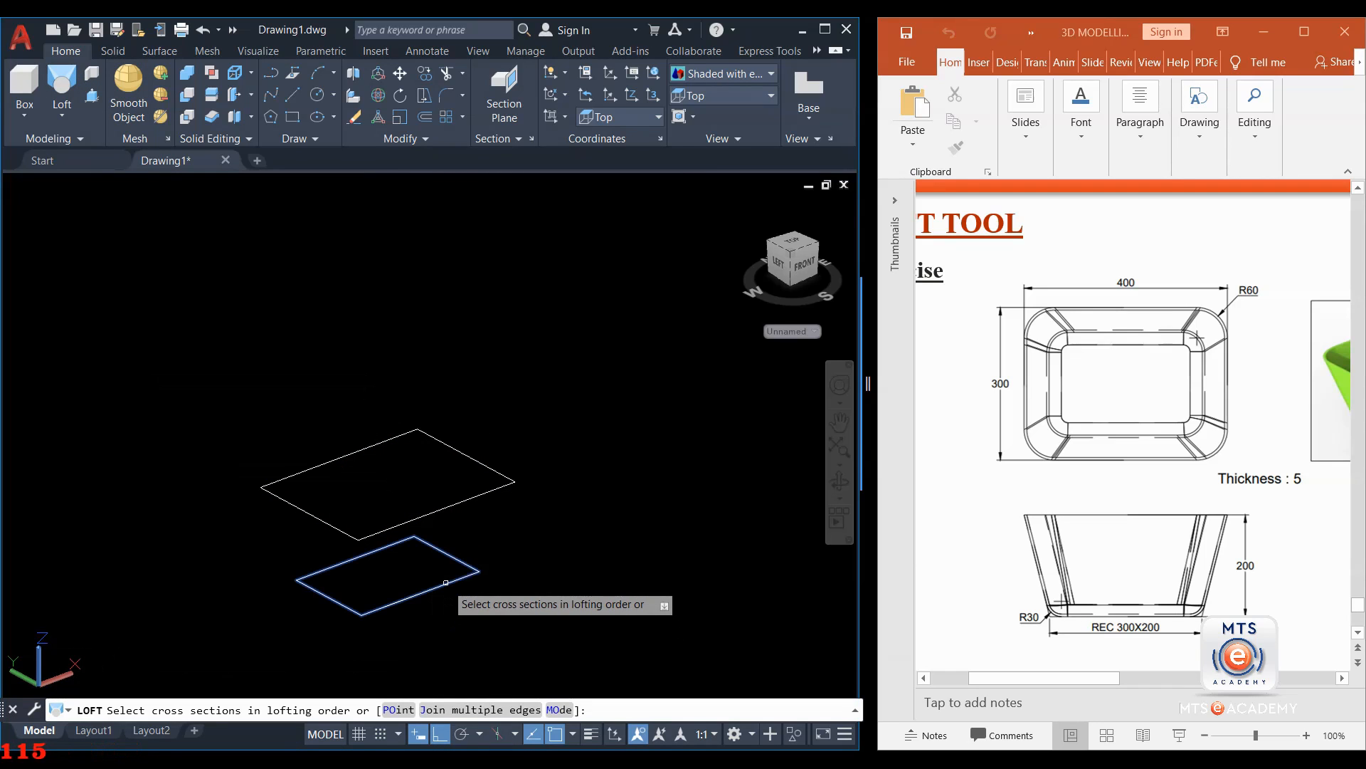
{"action": "left_click", "coordinate": [485, 492]}
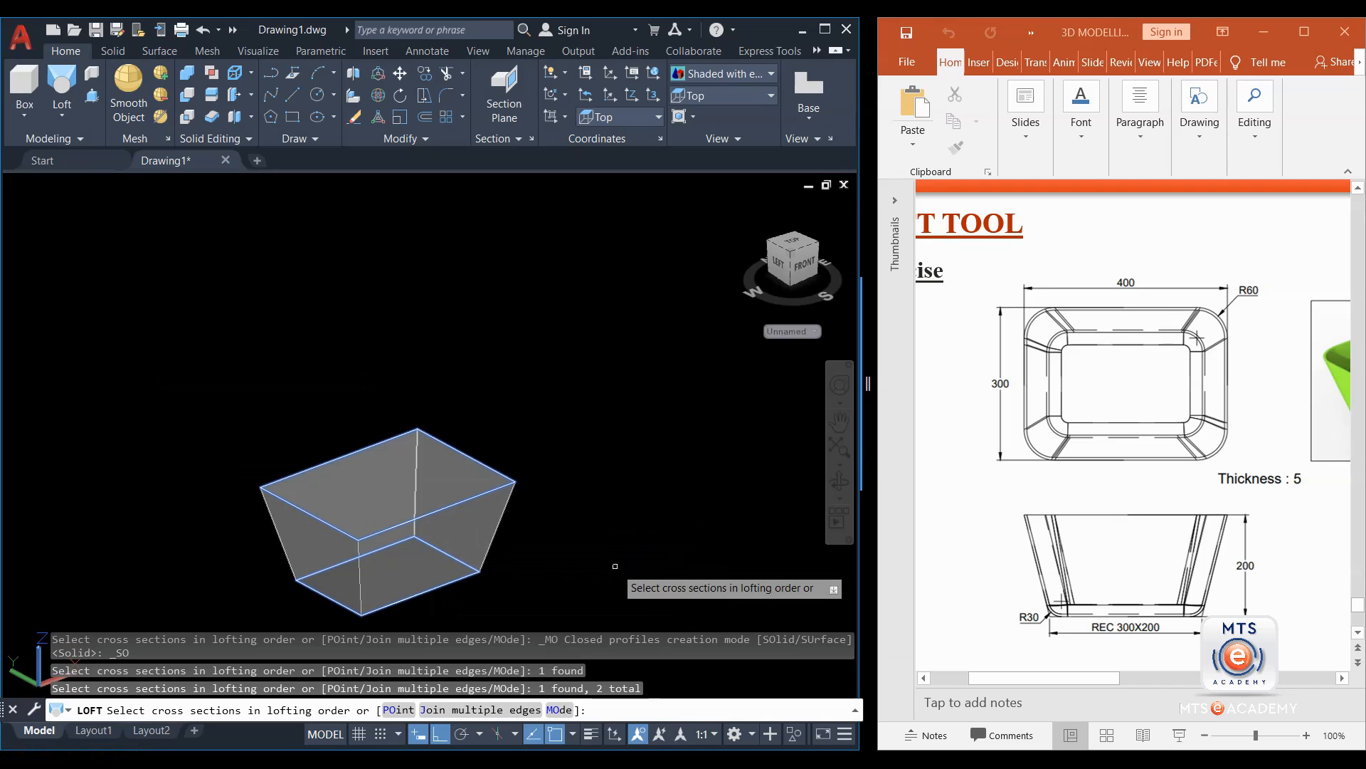
{"action": "key", "text": "Return"}
{"action": "key", "text": "Return"}
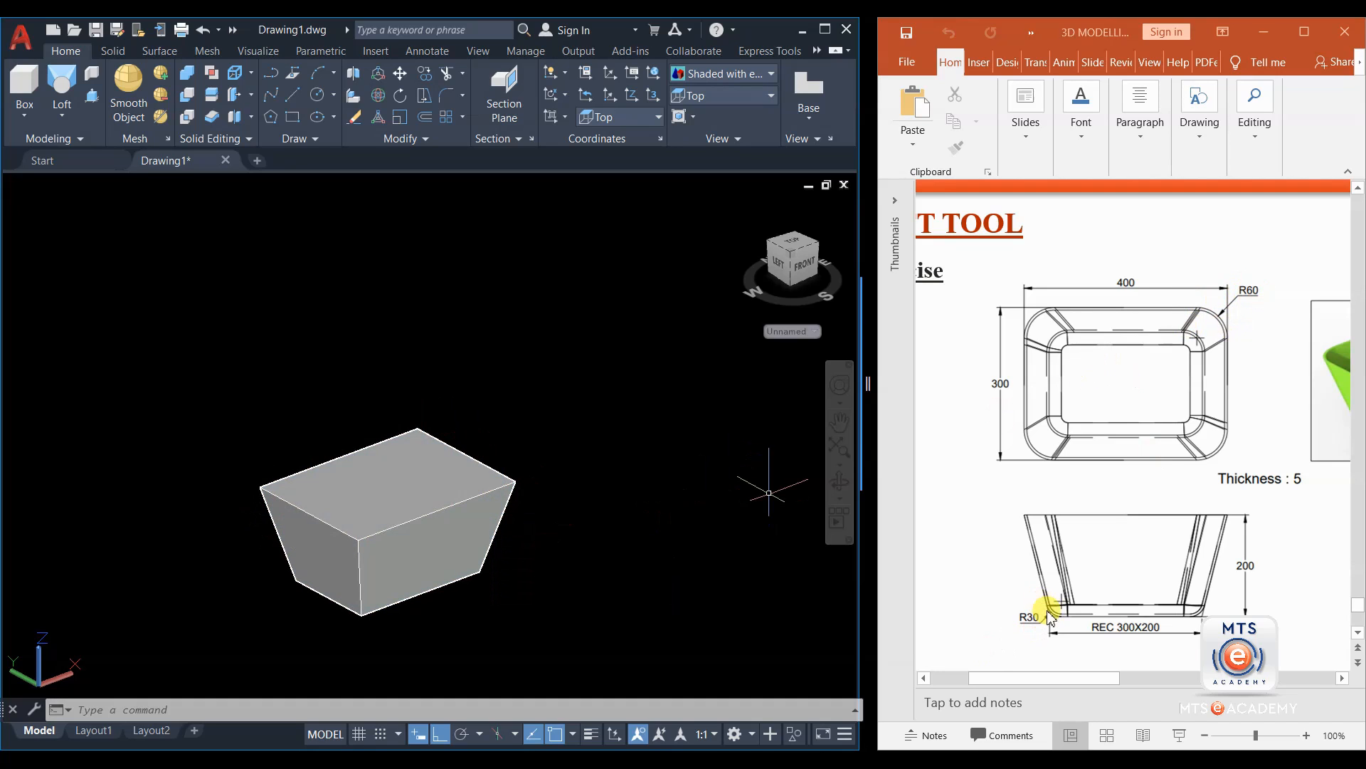
Check the container's reference drawing and fillet the four slanted side edges of the lofted solid with a 60 mm radius.
{"action": "left_click", "coordinate": [1086, 685]}
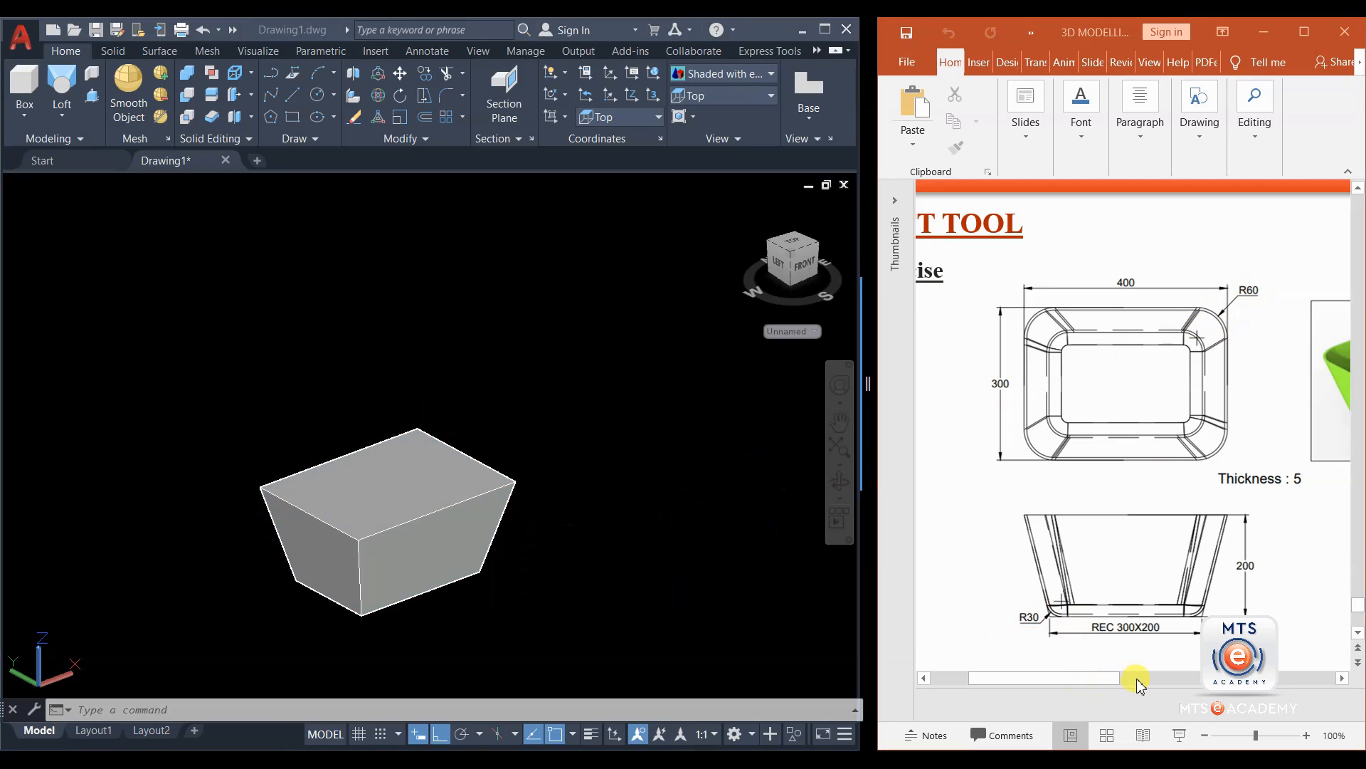
{"action": "scroll", "coordinate": [1138, 682], "scroll_direction": "right", "scroll_amount": 3}
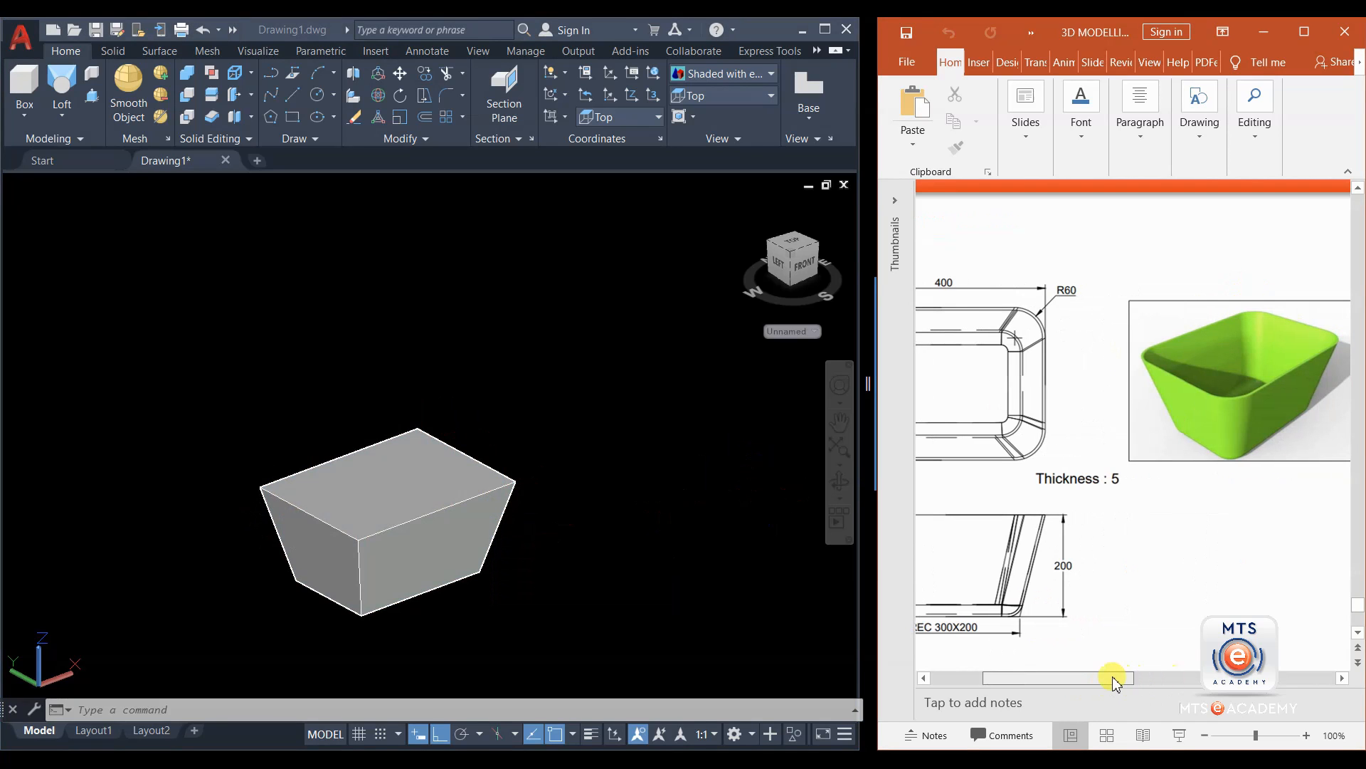
{"action": "scroll", "coordinate": [1114, 680], "scroll_direction": "left", "scroll_amount": 3}
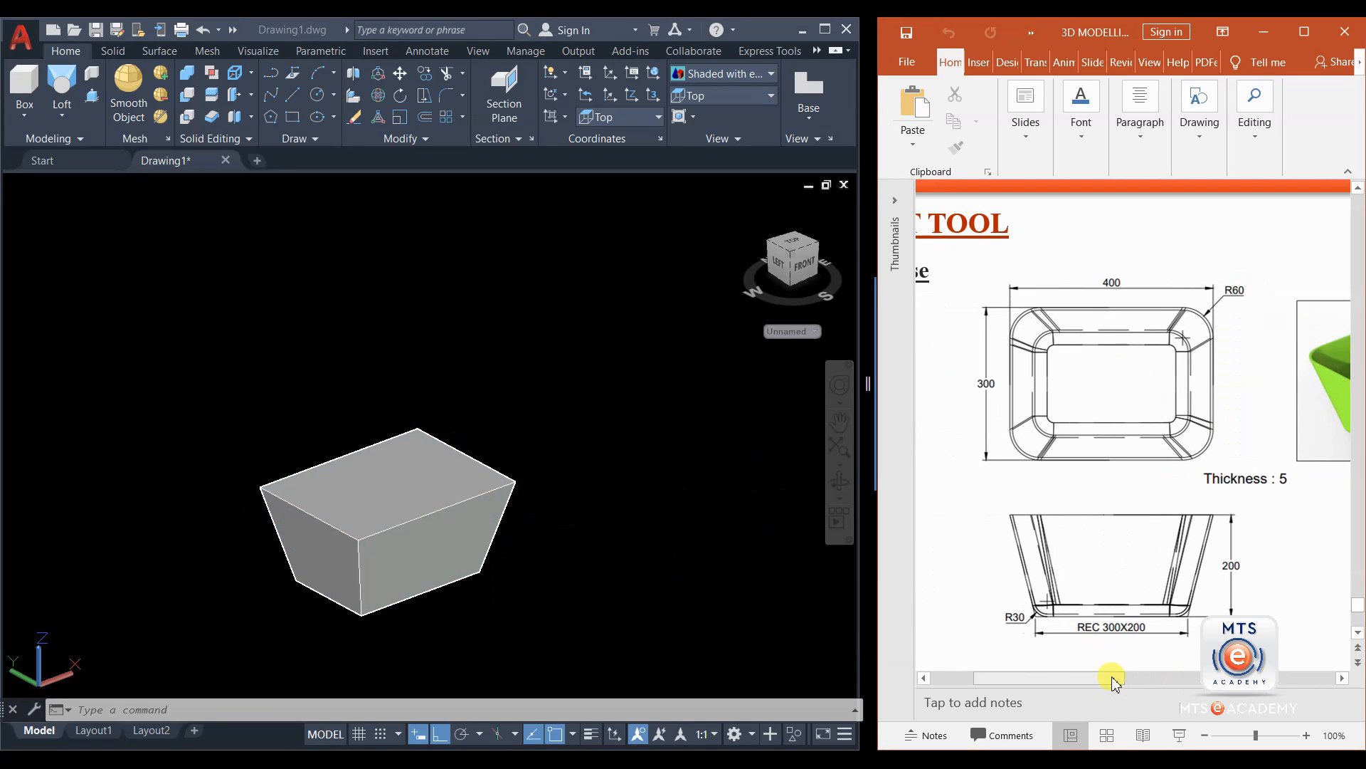
{"action": "left_click", "coordinate": [445, 105]}
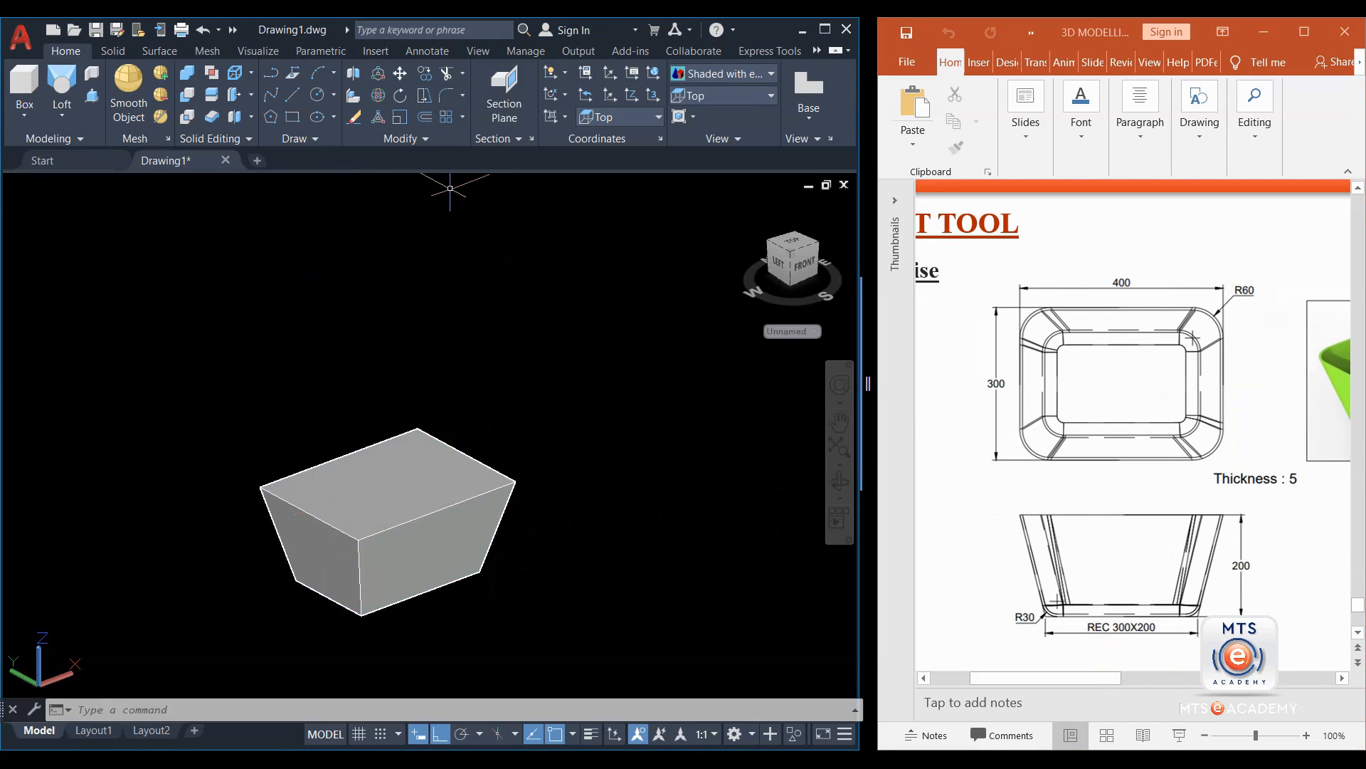
{"action": "left_click", "coordinate": [447, 94]}
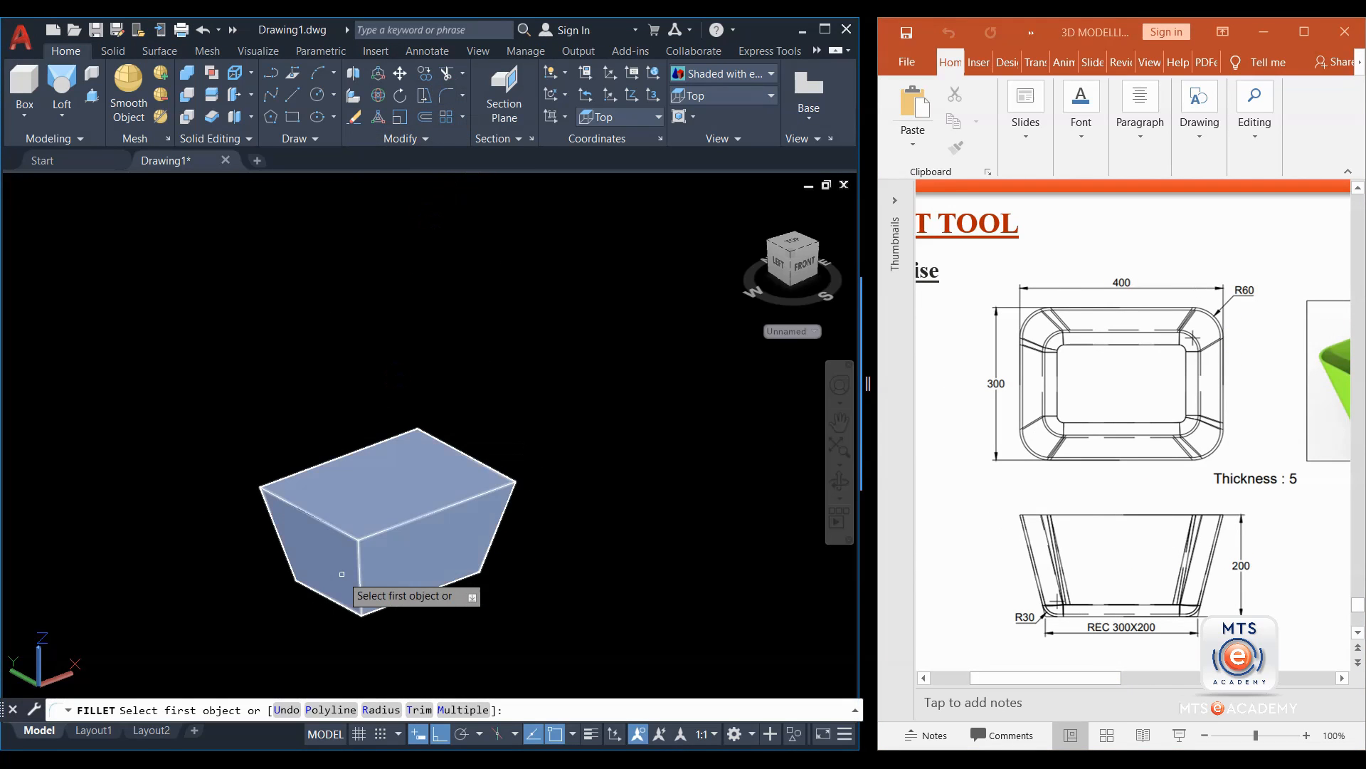
{"action": "left_click", "coordinate": [360, 561]}
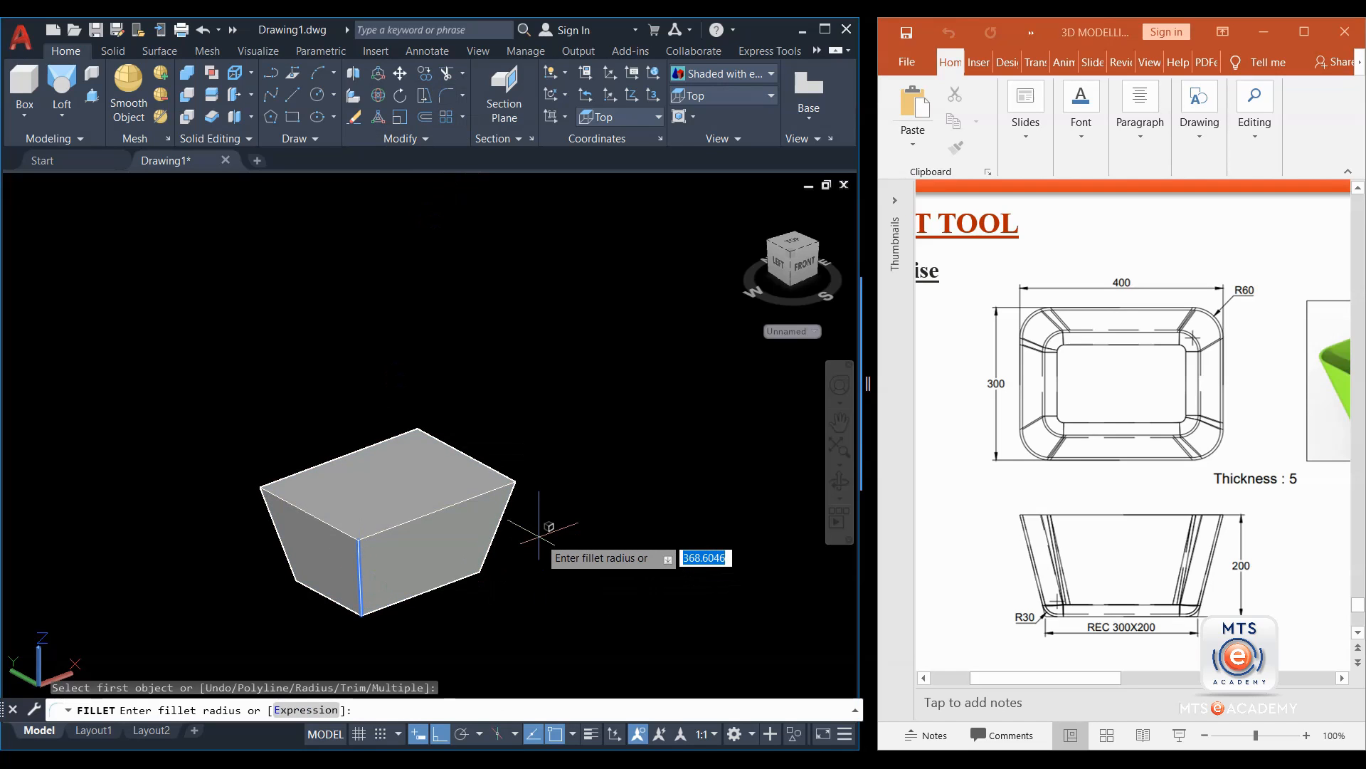
{"action": "type", "text": "60"}
{"action": "key", "text": "Return"}
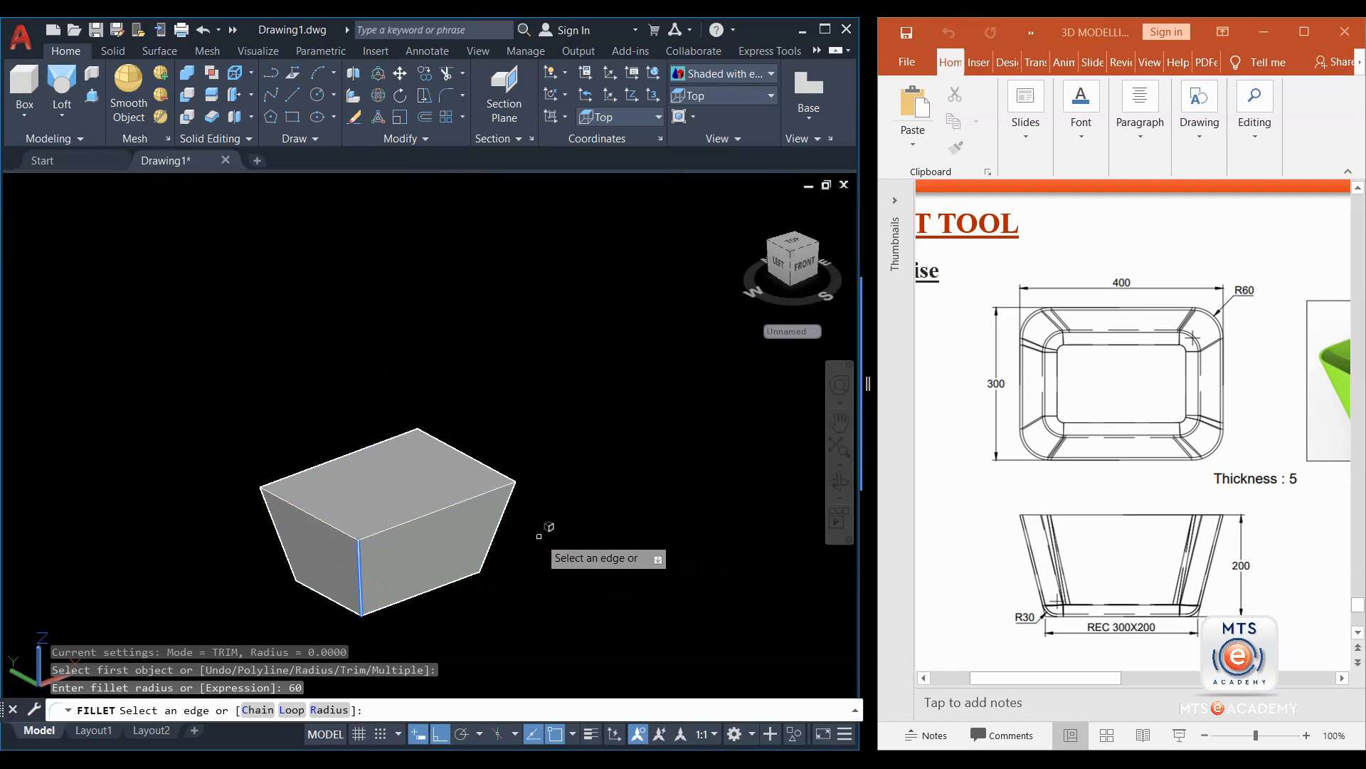
{"action": "left_click", "coordinate": [487, 556]}
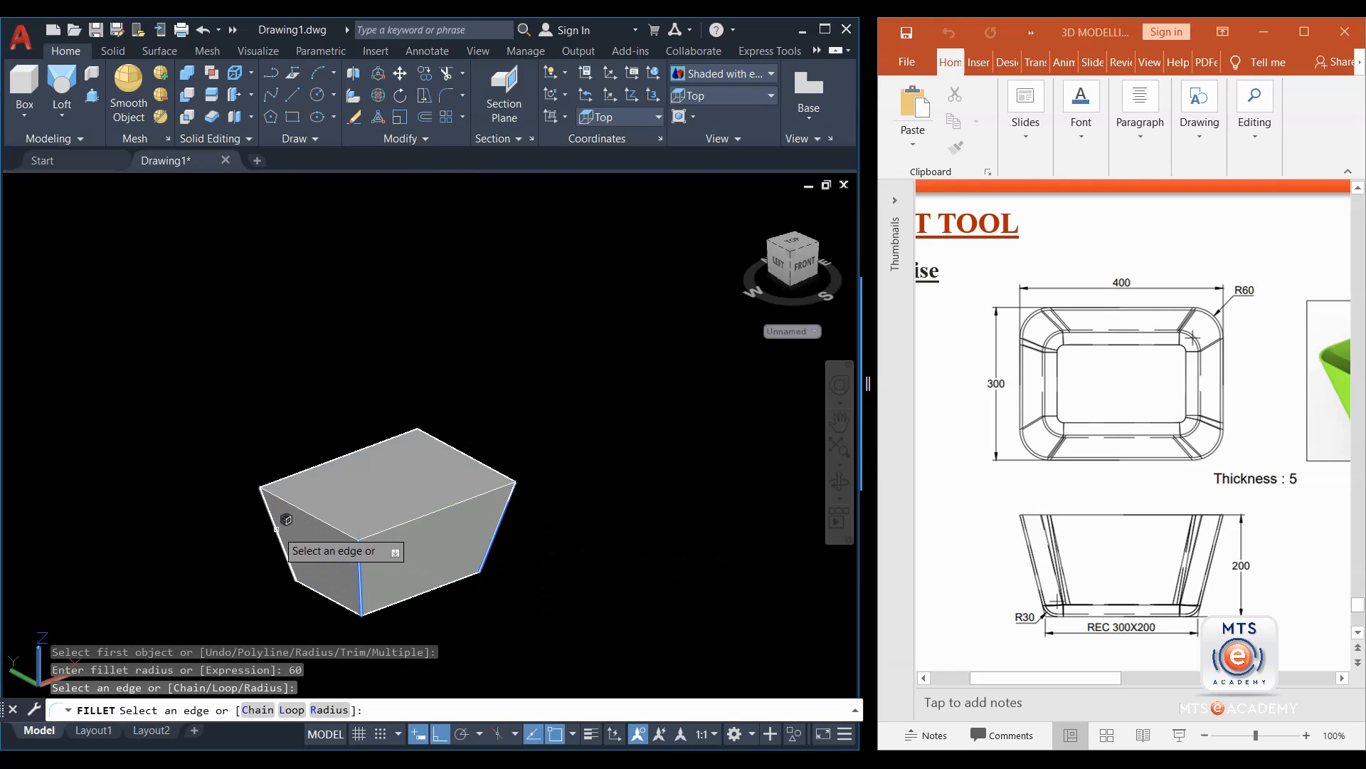
{"action": "middle_click_drag", "start_coordinate": [466, 576], "coordinate": [263, 558], "text": "shift"}
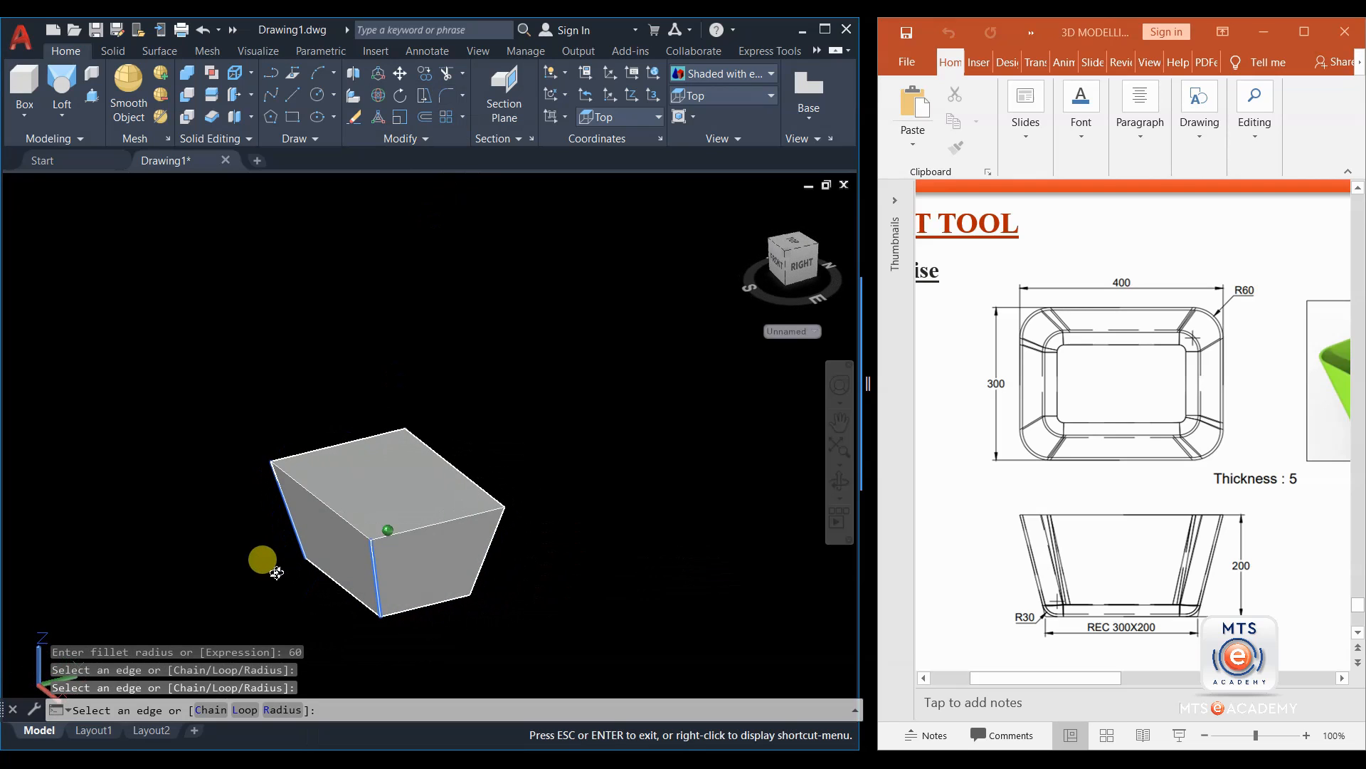
{"action": "left_click", "coordinate": [489, 545]}
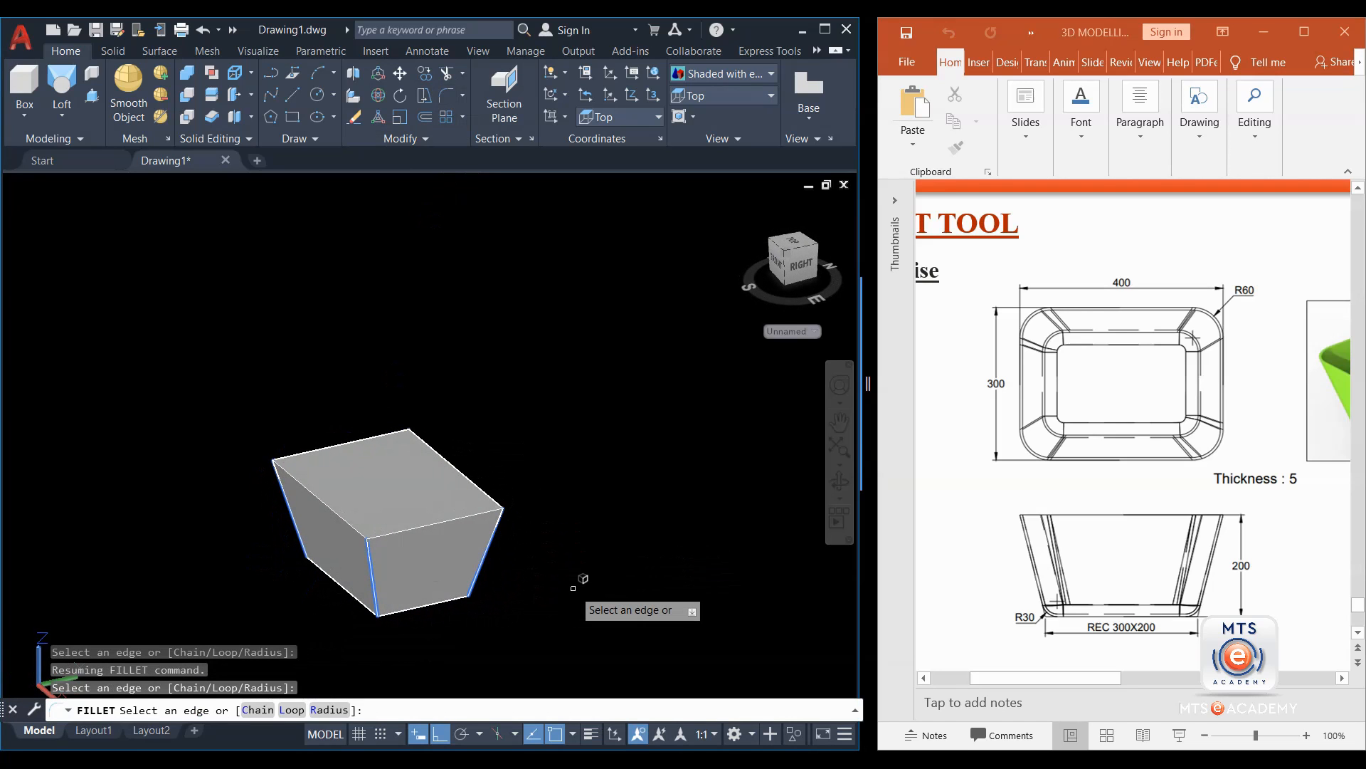
{"action": "key", "text": "Return"}
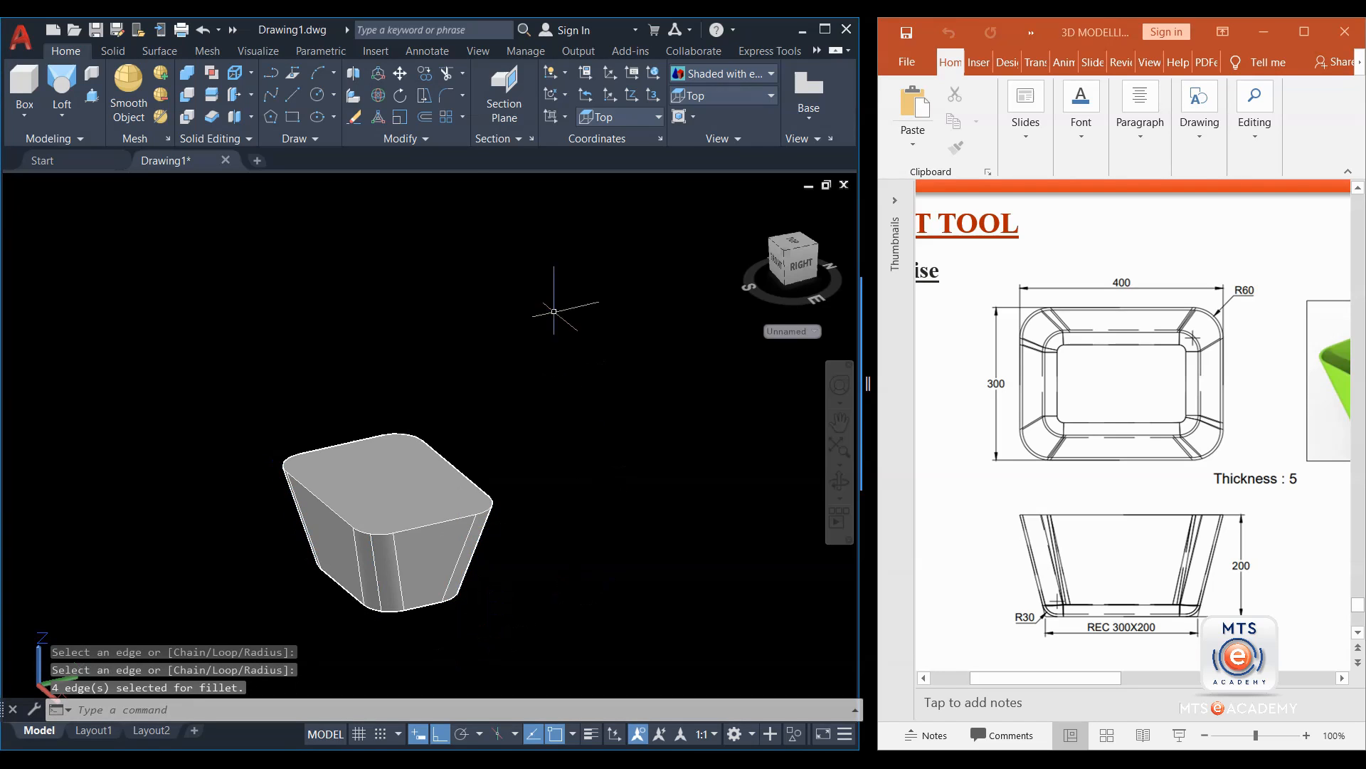
Try a 30 mm radius fillet around the container's whole bottom edge using the Loop option, and undo it.
{"action": "left_click", "coordinate": [447, 95]}
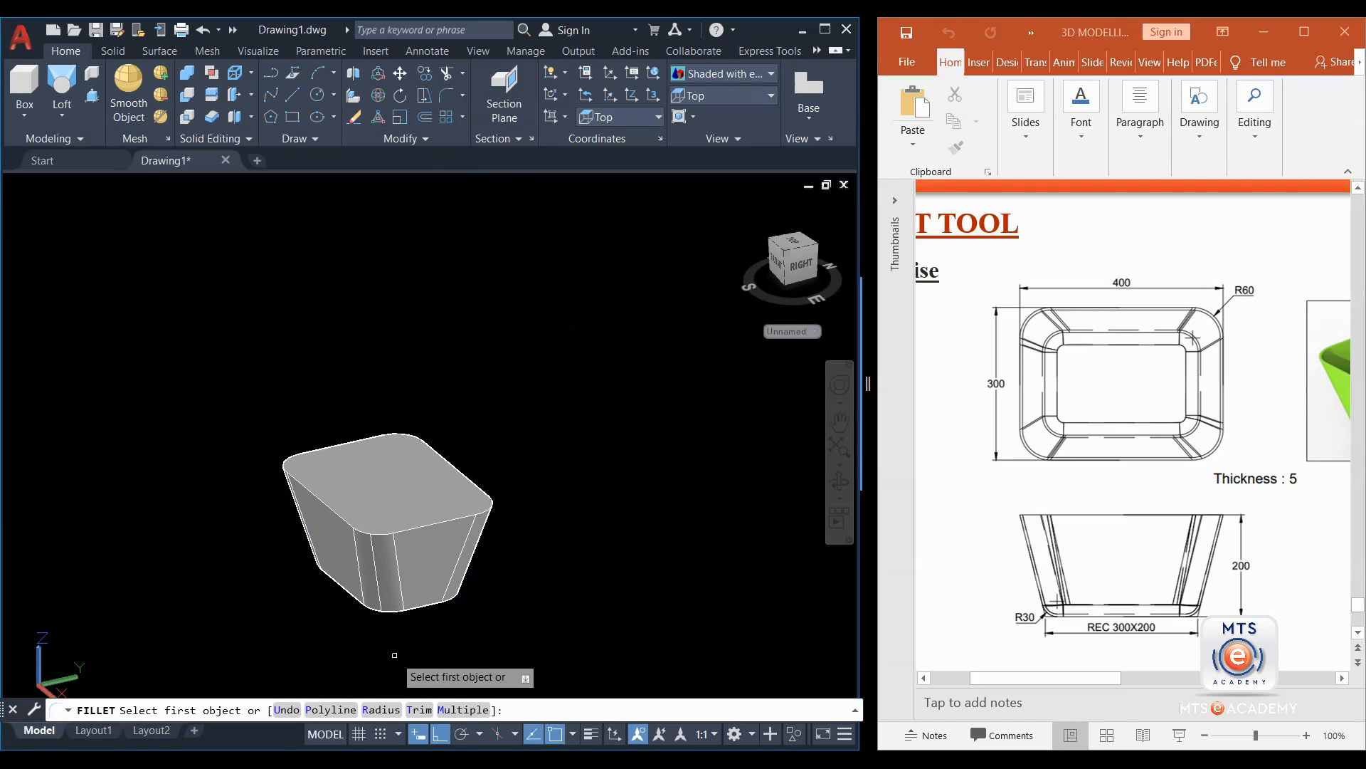
{"action": "scroll", "coordinate": [420, 617], "scroll_direction": "up", "scroll_amount": 2}
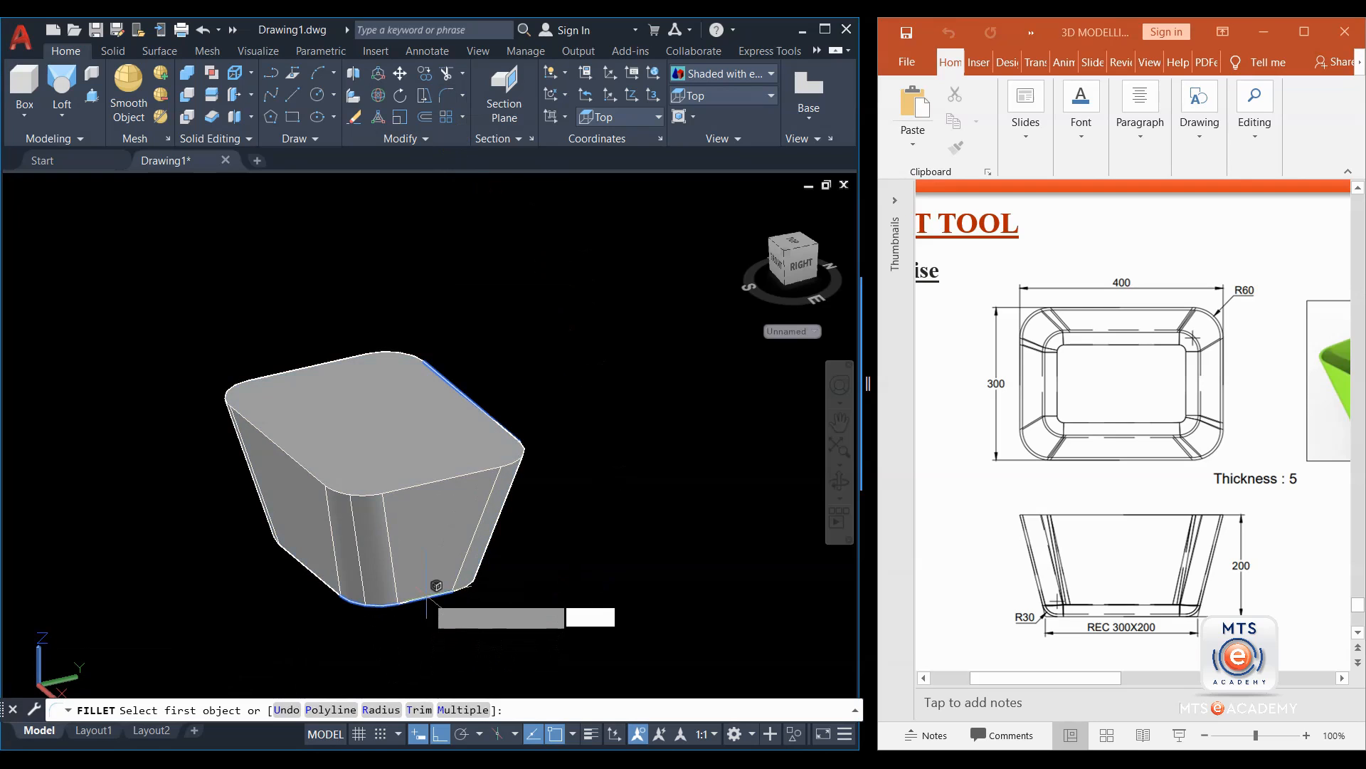
{"action": "left_click", "coordinate": [427, 596]}
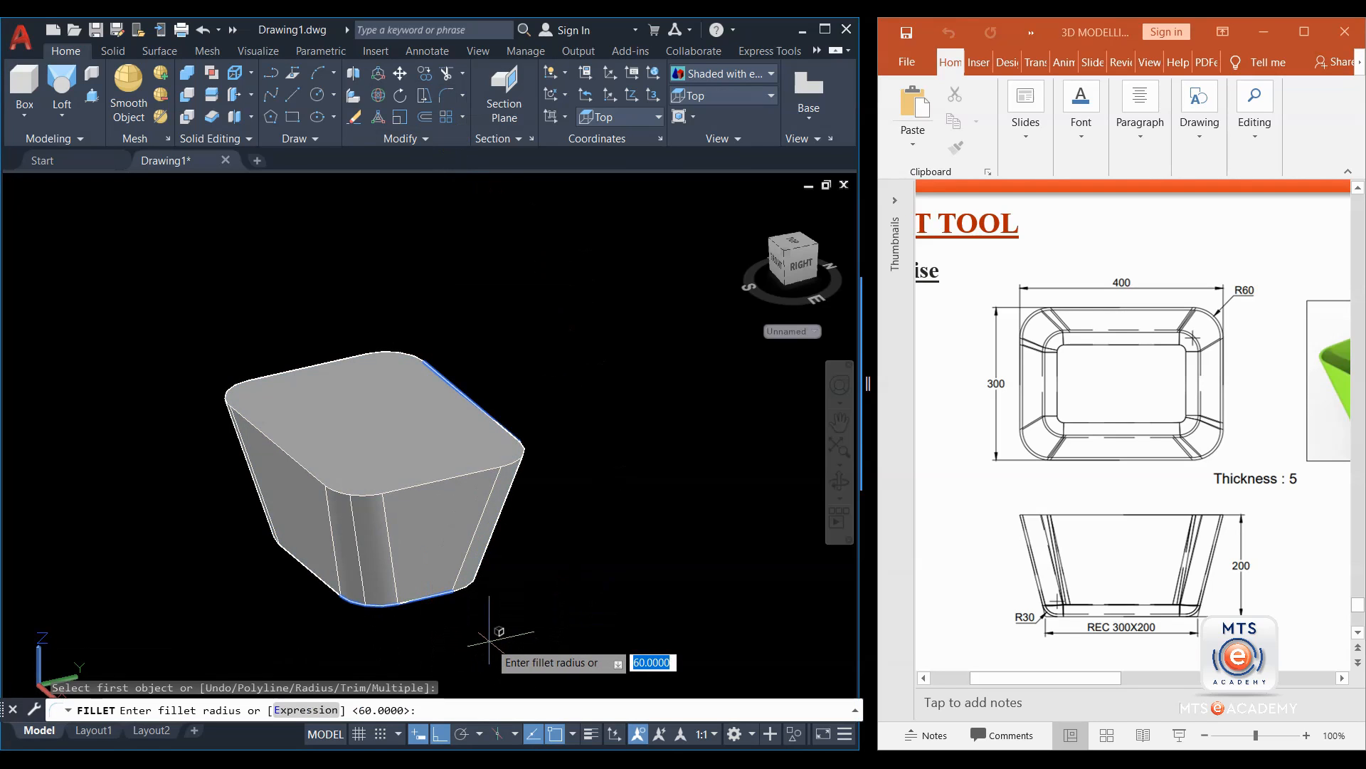
{"action": "type", "text": "30"}
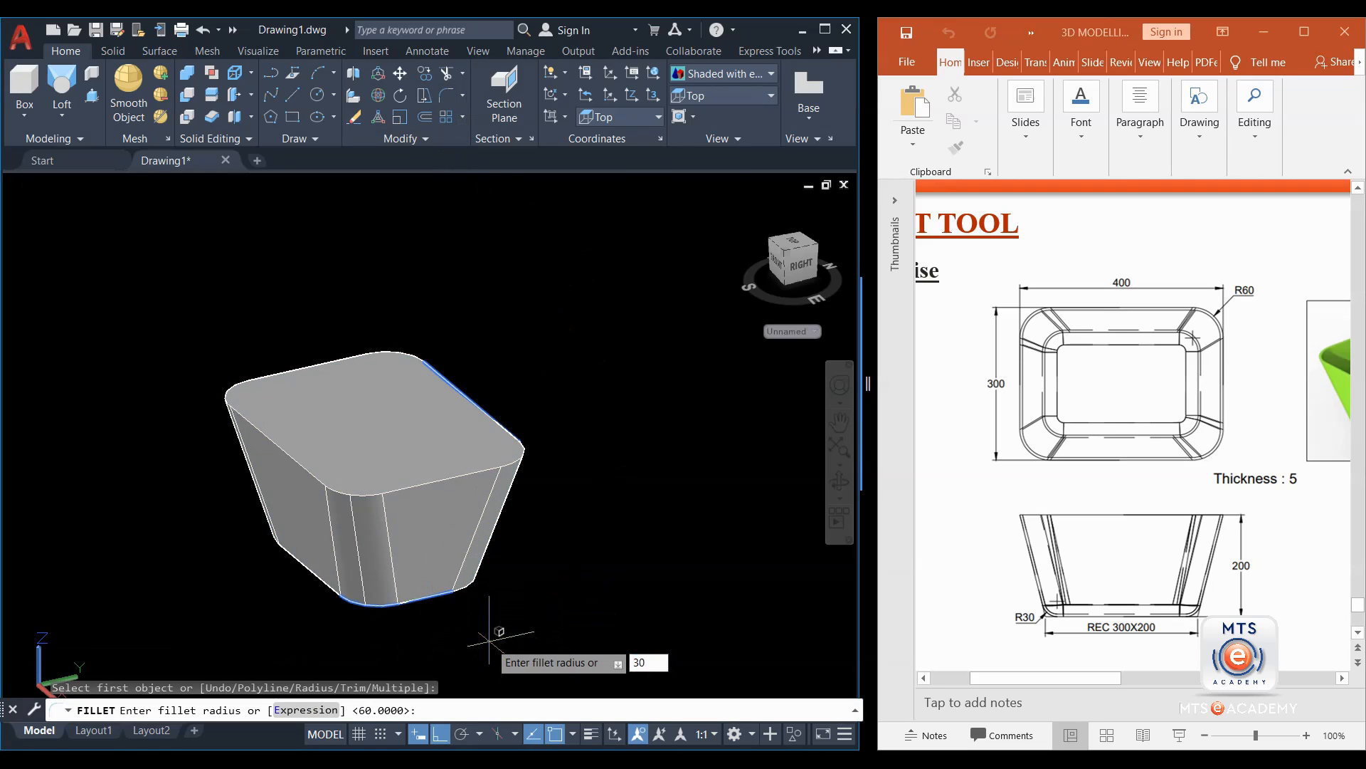
{"action": "key", "text": "Return"}
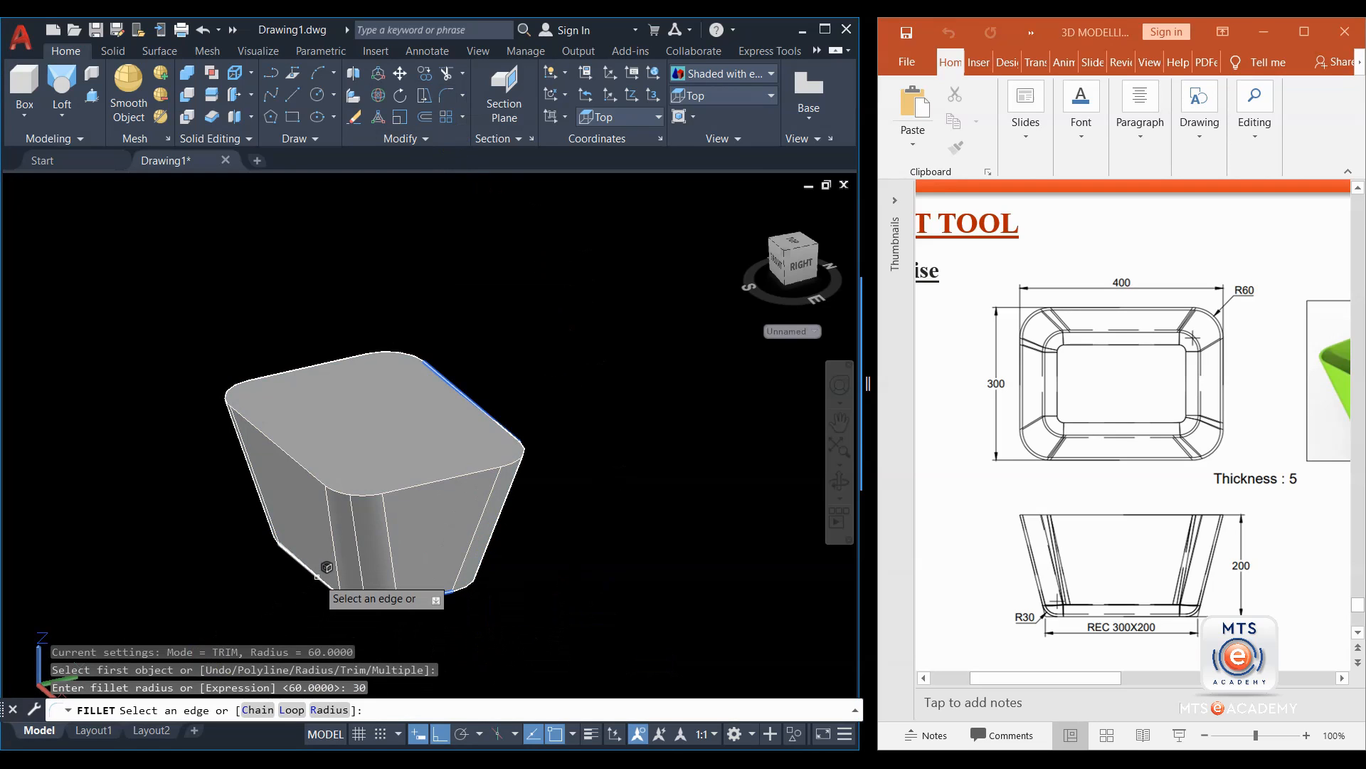
{"action": "left_click", "coordinate": [296, 709]}
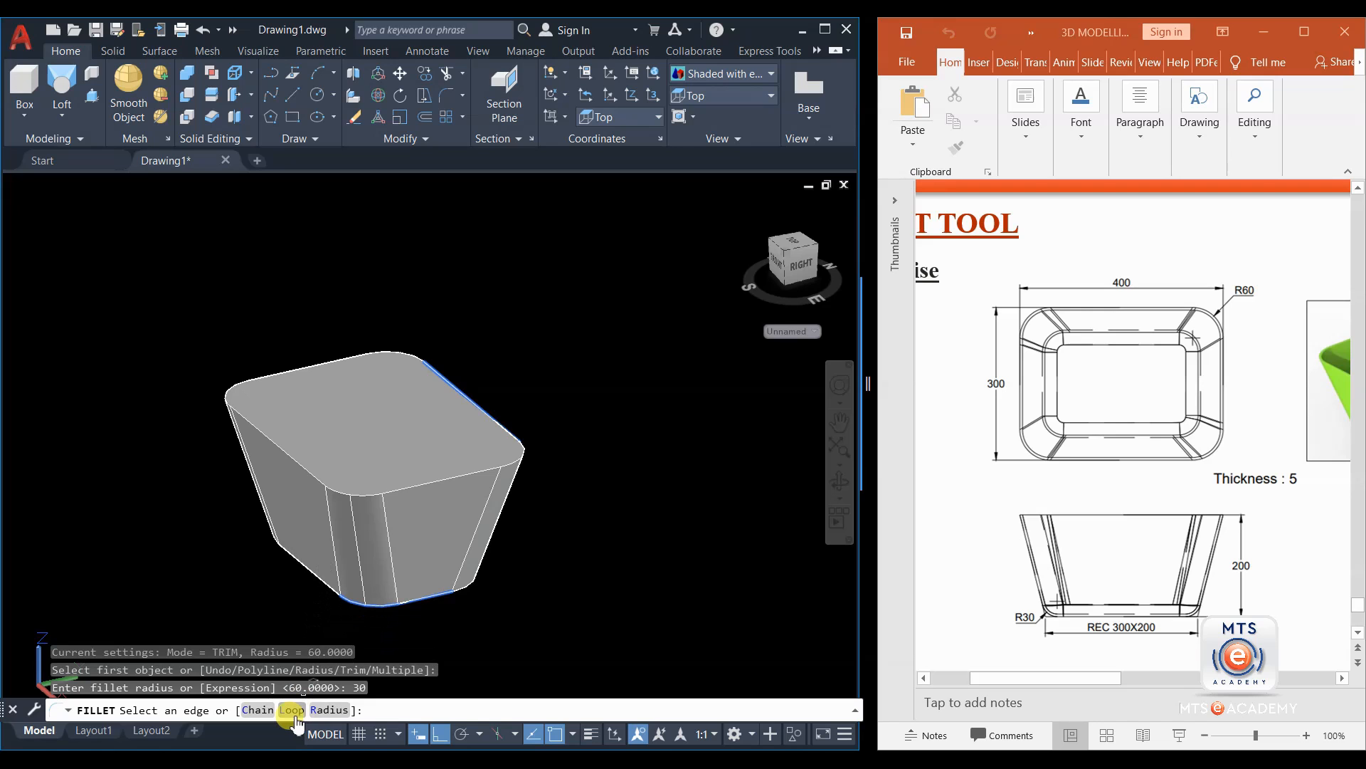
{"action": "left_click", "coordinate": [368, 610]}
{"action": "middle_click_drag", "start_coordinate": [382, 624], "coordinate": [431, 610], "text": "shift"}
{"action": "scroll", "coordinate": [470, 605], "scroll_direction": "up", "scroll_amount": 5}
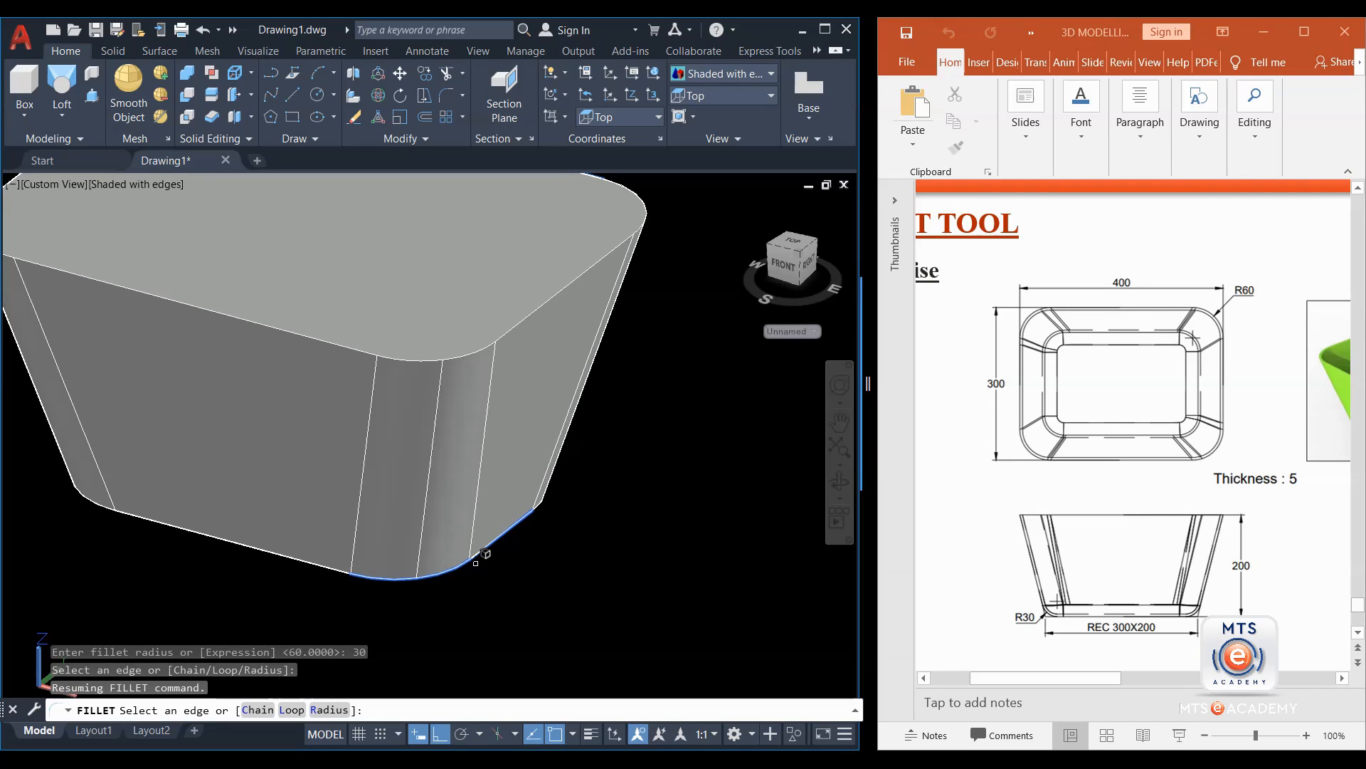
{"action": "left_click", "coordinate": [291, 710]}
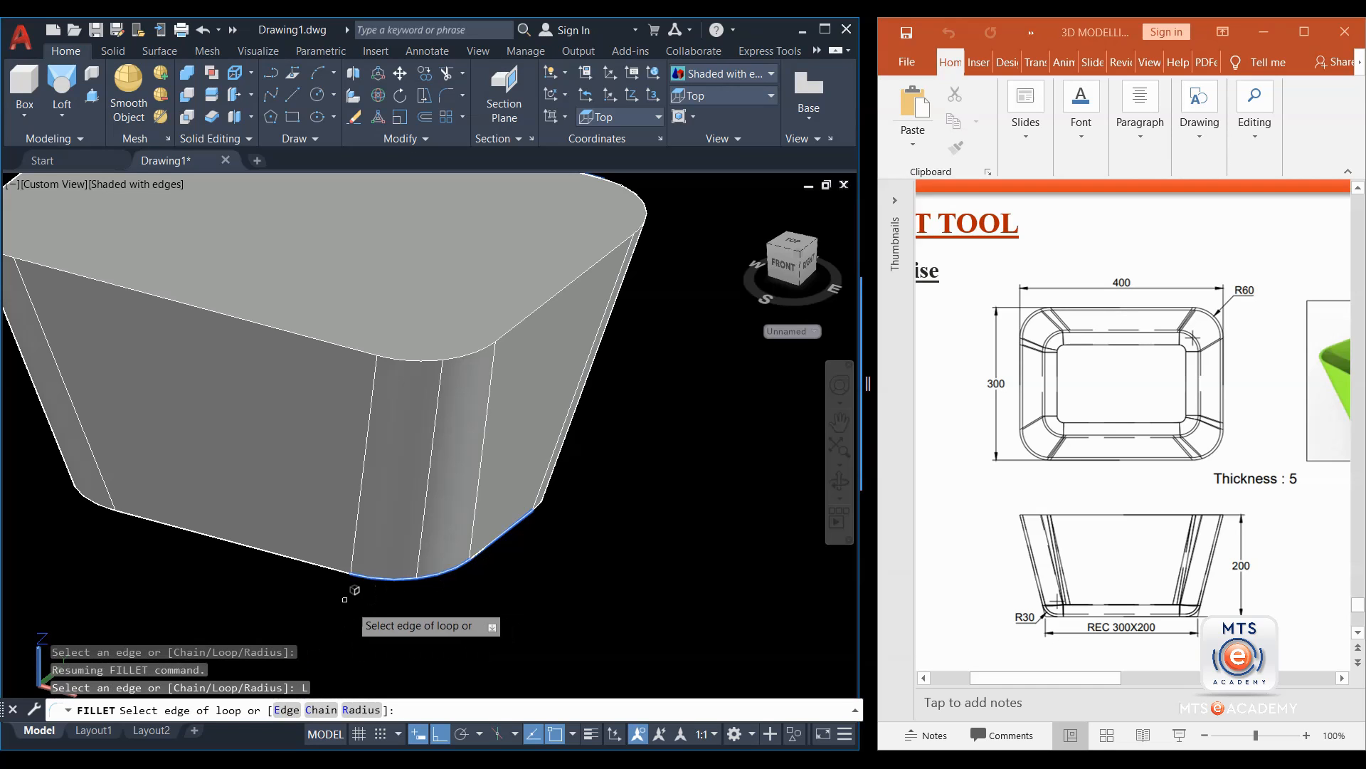
{"action": "left_click", "coordinate": [324, 562]}
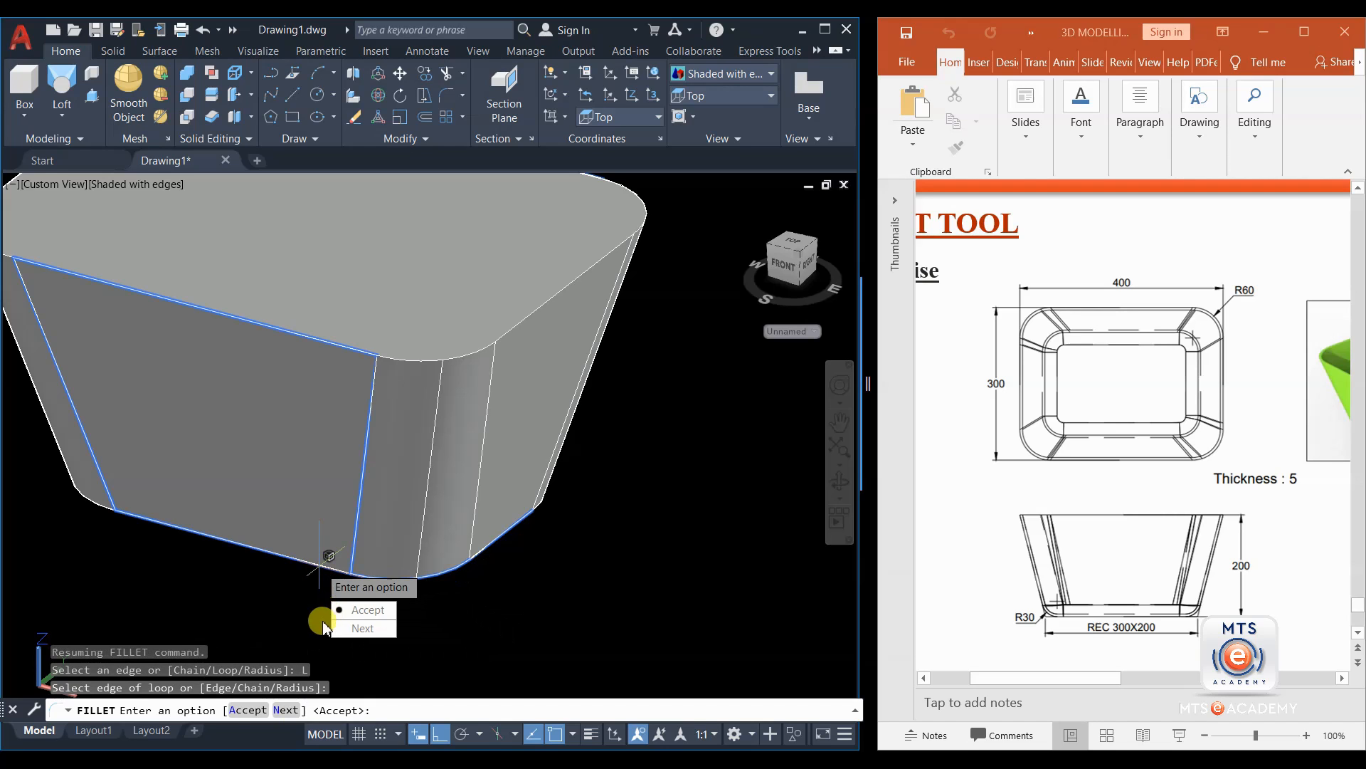
{"action": "left_click", "coordinate": [362, 629]}
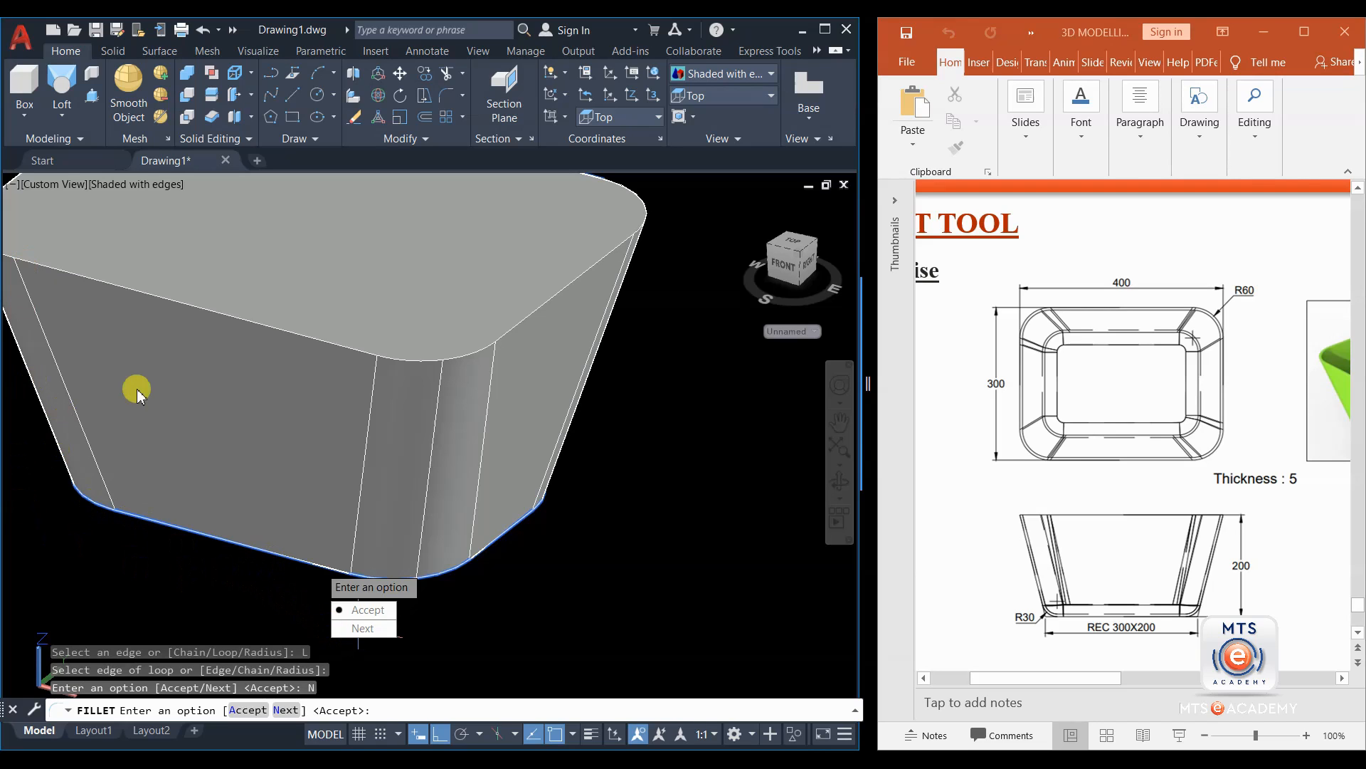
{"action": "left_click", "coordinate": [363, 610]}
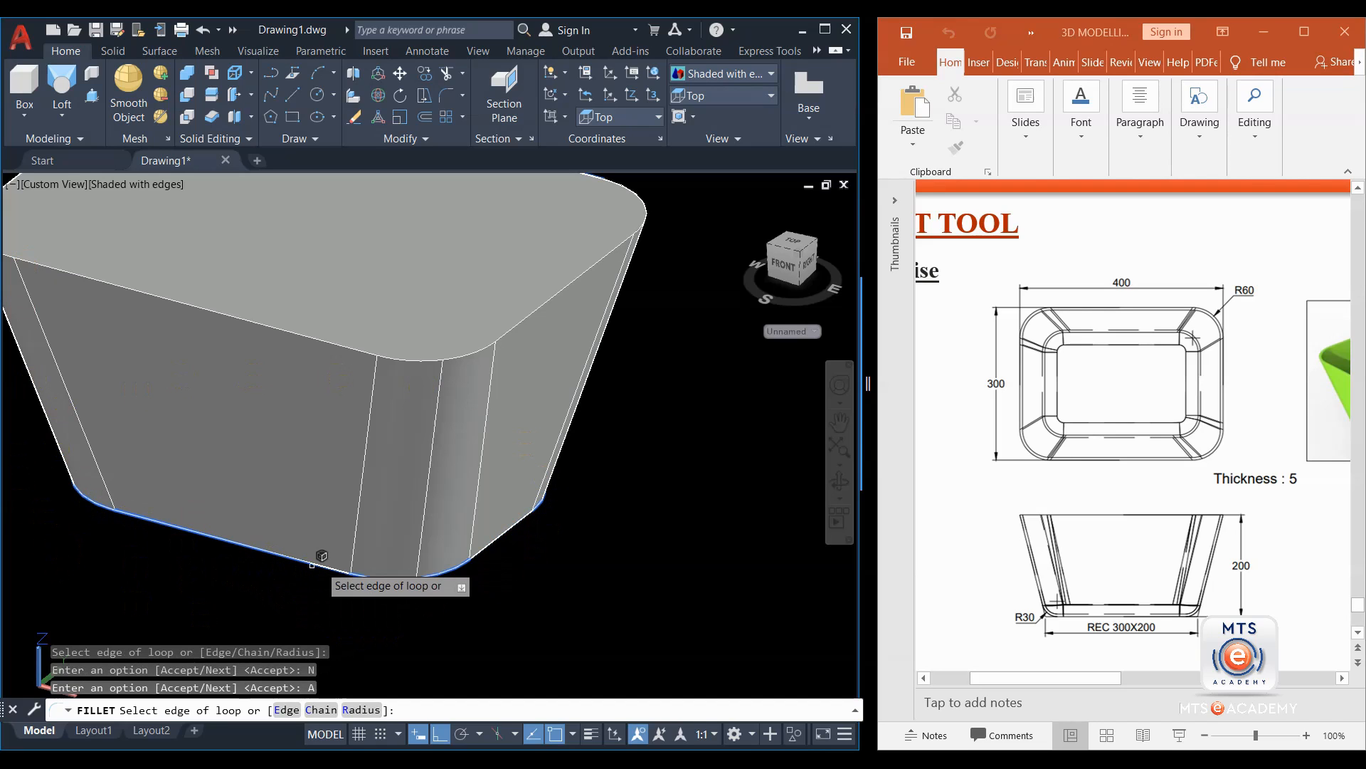
{"action": "right_click", "coordinate": [515, 608]}
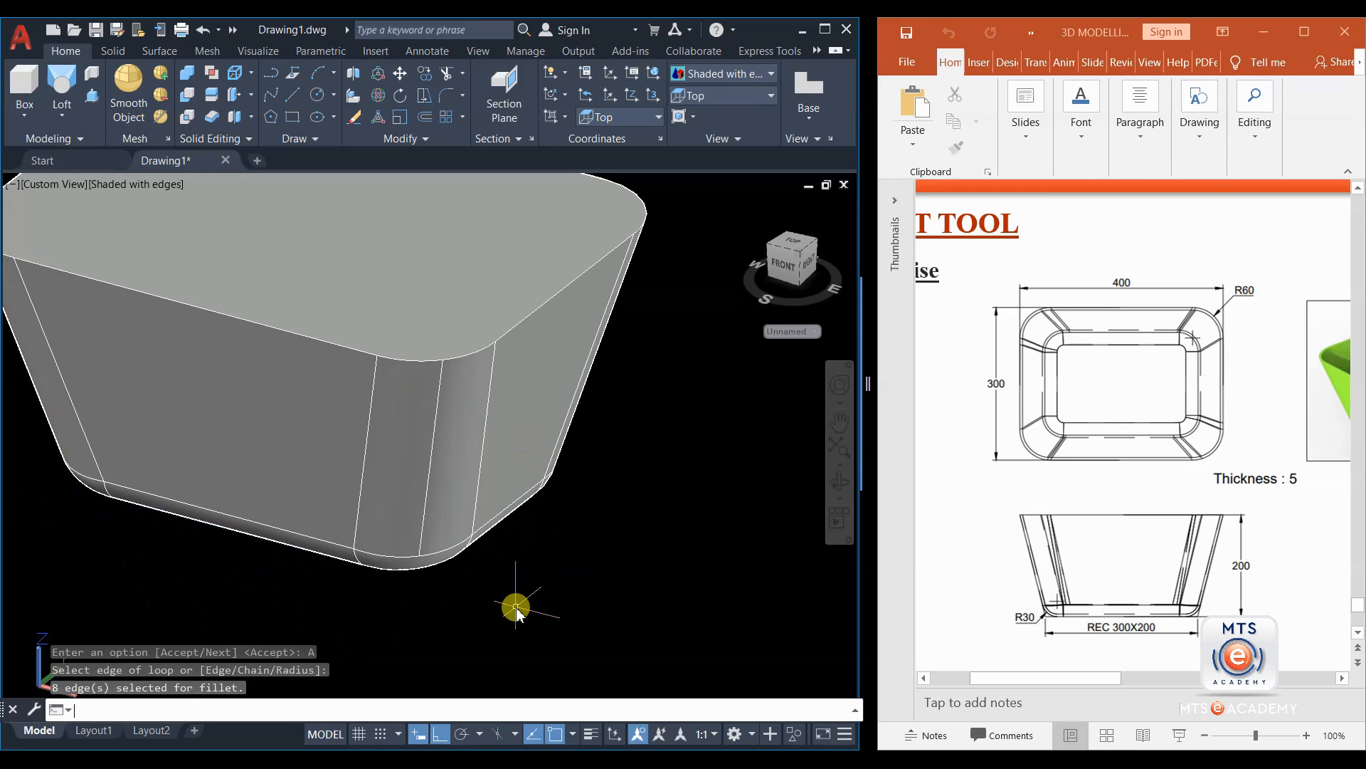
{"action": "key", "text": "ctrl+z"}
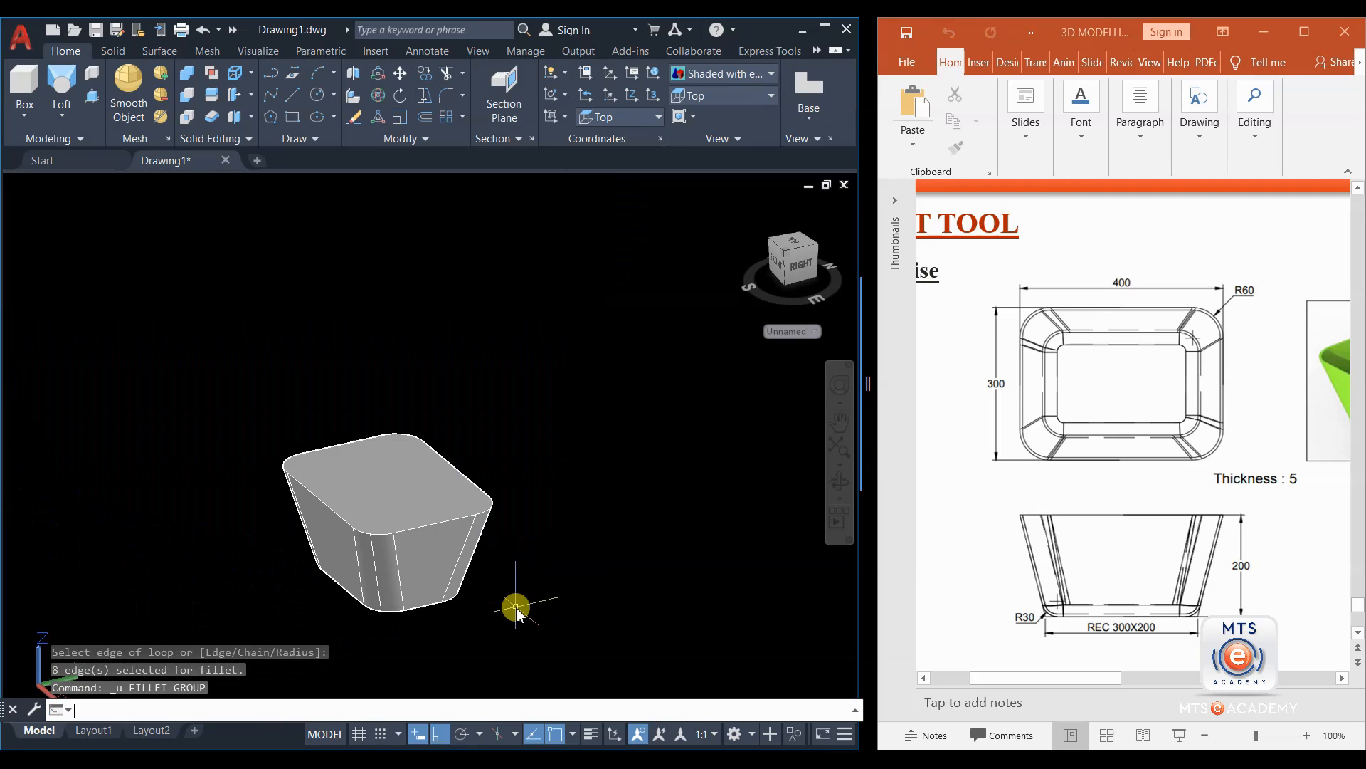
Try a 30 mm radius fillet on a single short bottom edge of the container, without a loop selection, and undo it.
{"action": "left_click", "coordinate": [446, 95]}
{"action": "scroll", "coordinate": [418, 649], "scroll_direction": "up", "scroll_amount": 3}
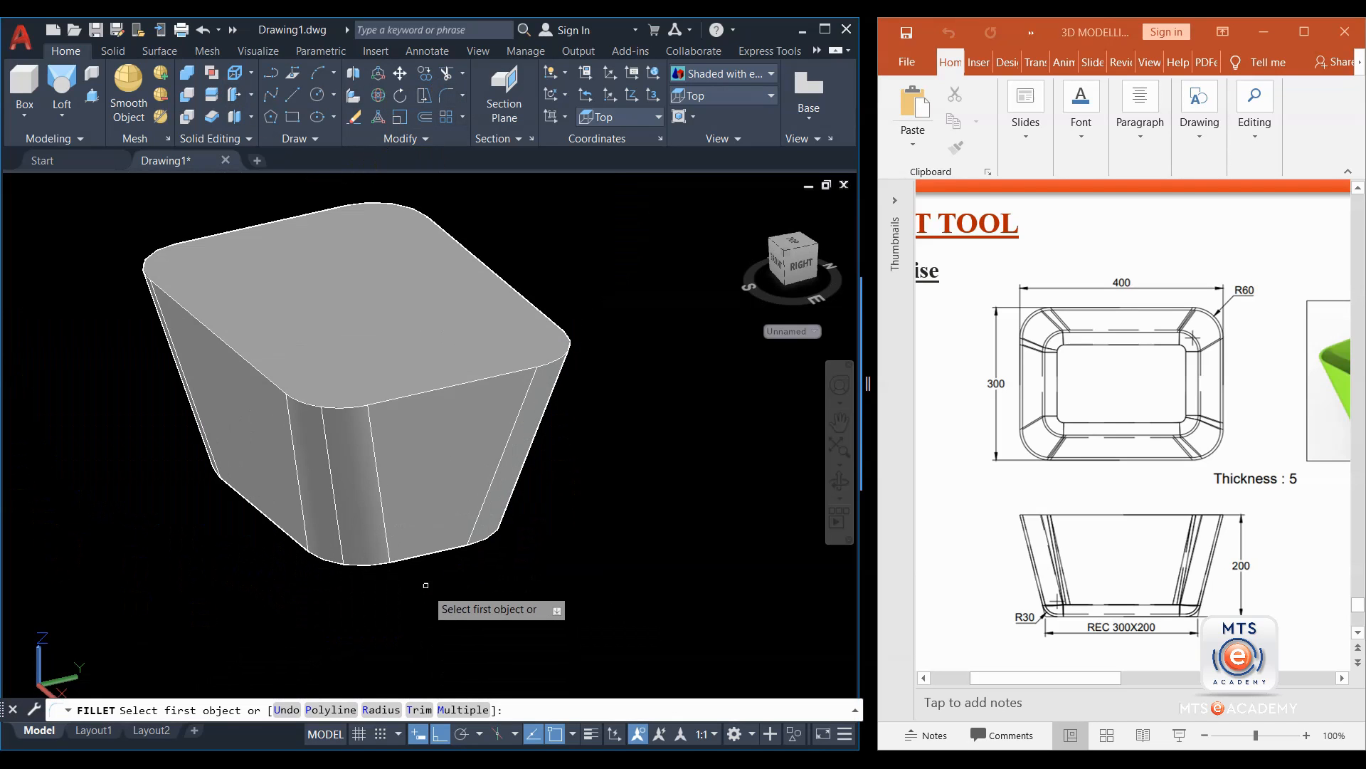
{"action": "left_click", "coordinate": [437, 553]}
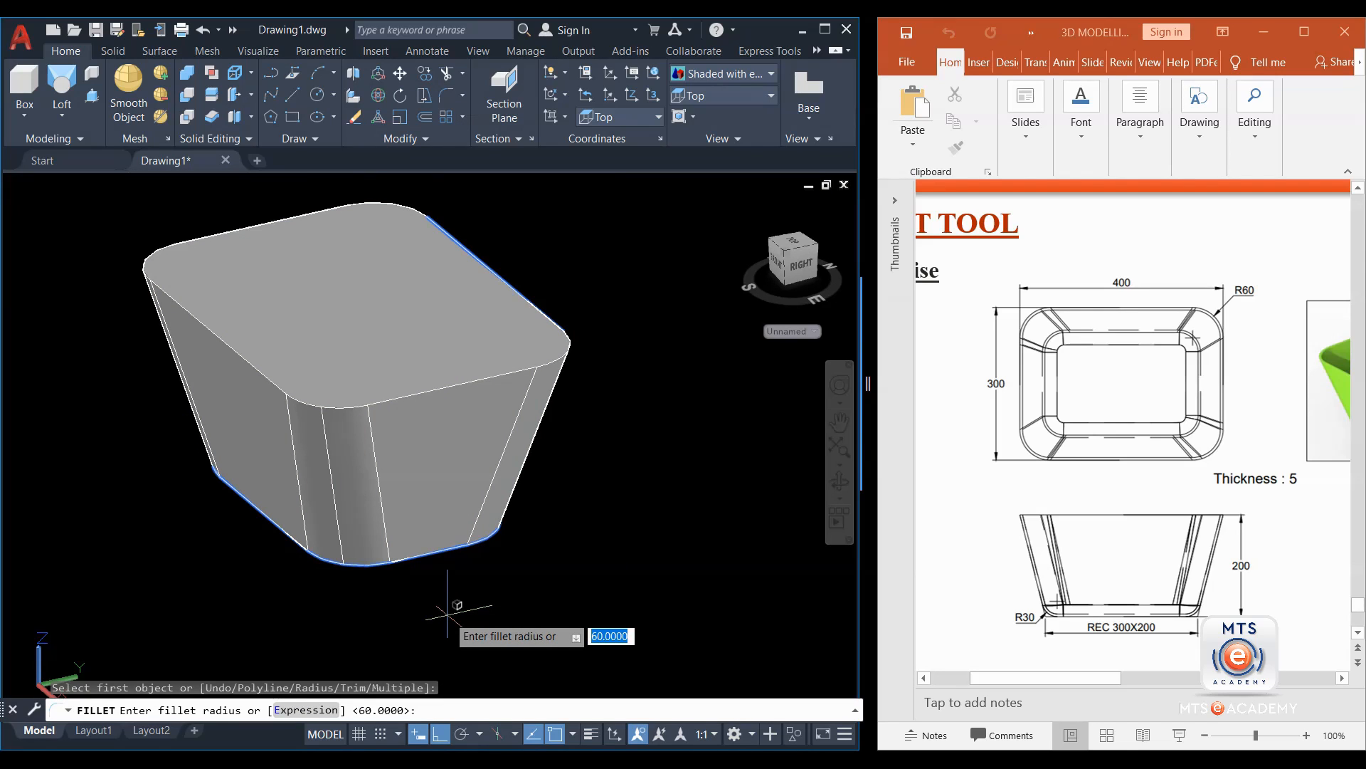
{"action": "type", "text": "30"}
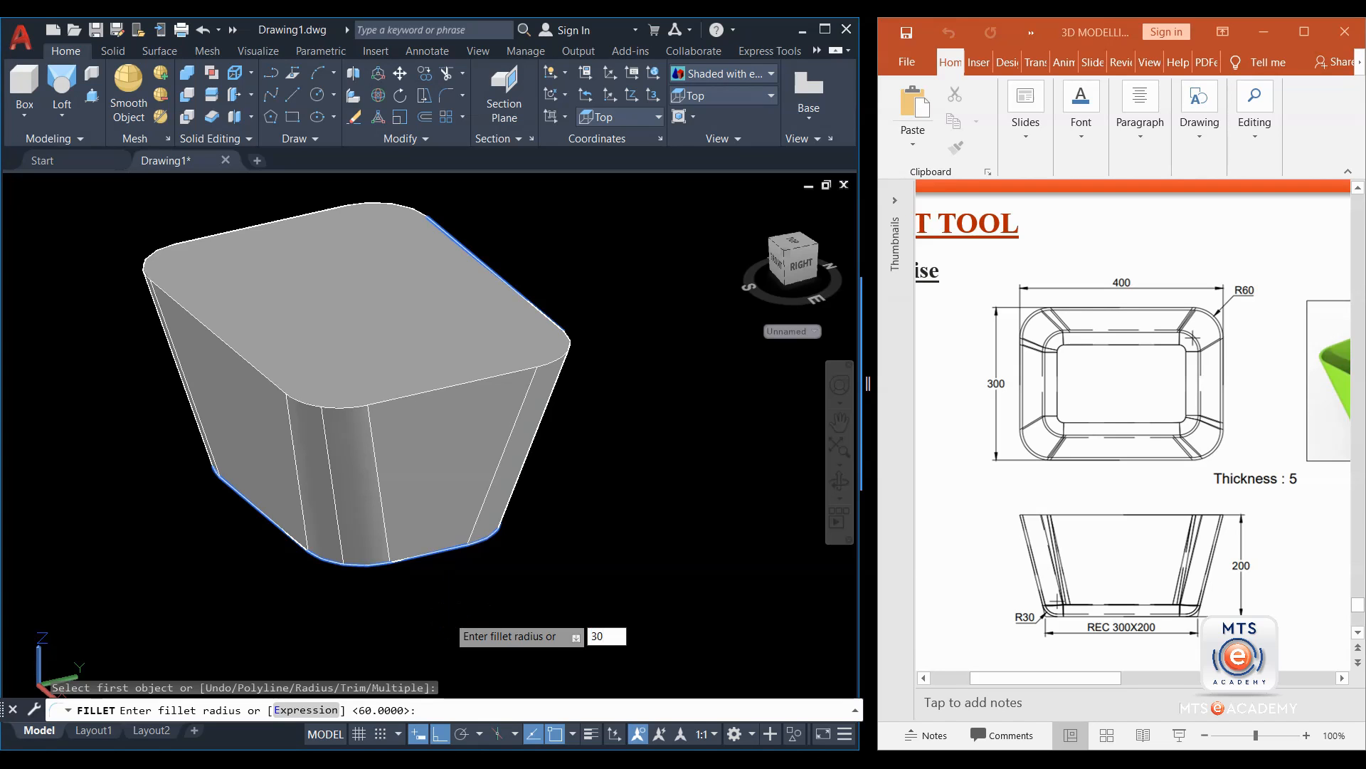
{"action": "key", "text": "Return"}
{"action": "mouse_move", "coordinate": [447, 614]}
{"action": "middle_mouse_down", "text": "shift"}
{"action": "mouse_move", "coordinate": [360, 567]}
{"action": "mouse_move", "coordinate": [244, 536]}
{"action": "mouse_move", "coordinate": [143, 558]}
{"action": "mouse_move", "coordinate": [136, 582]}
{"action": "mouse_move", "coordinate": [280, 596]}
{"action": "mouse_move", "coordinate": [398, 575]}
{"action": "mouse_move", "coordinate": [520, 483]}
{"action": "mouse_move", "coordinate": [593, 454]}
{"action": "mouse_move", "coordinate": [637, 537]}
{"action": "mouse_move", "coordinate": [452, 603]}
{"action": "middle_mouse_up", "text": "shift"}
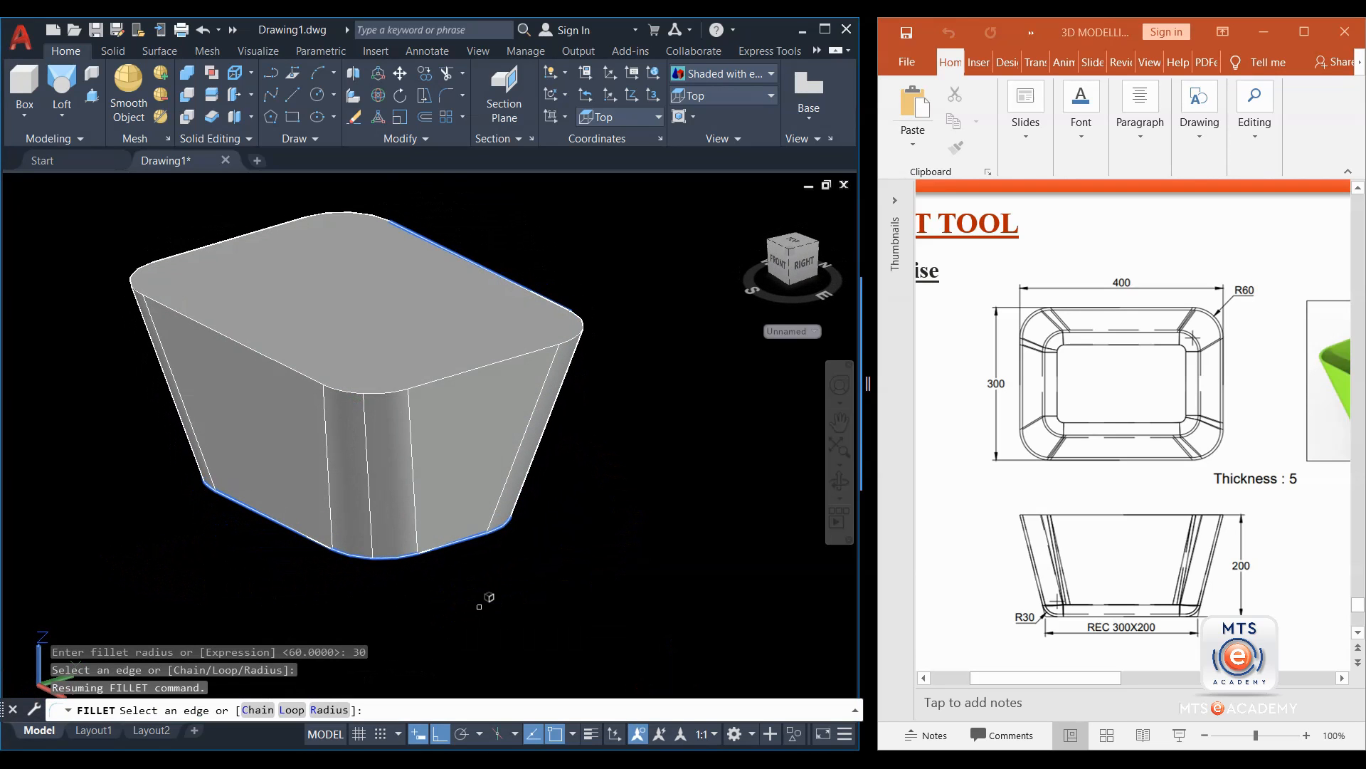
{"action": "key", "text": "Return"}
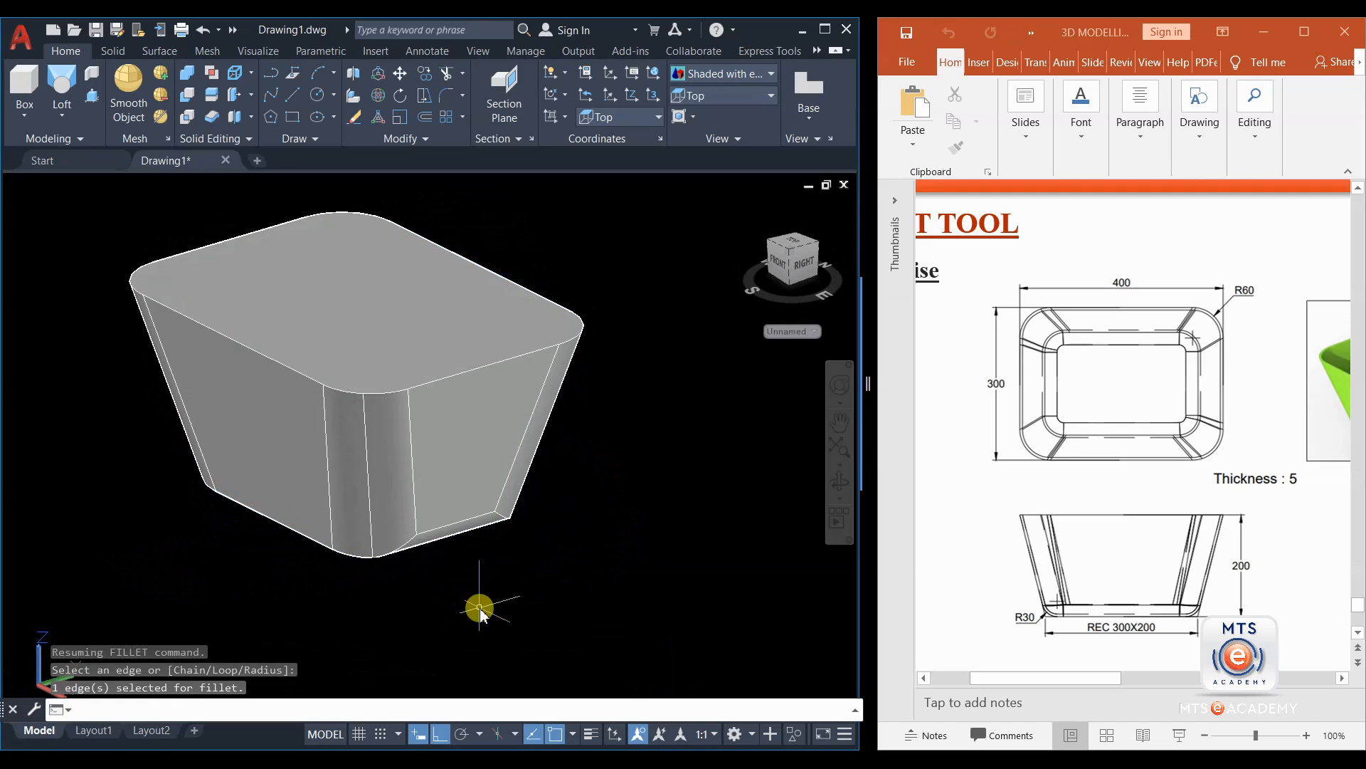
{"action": "key", "text": "ctrl+z"}
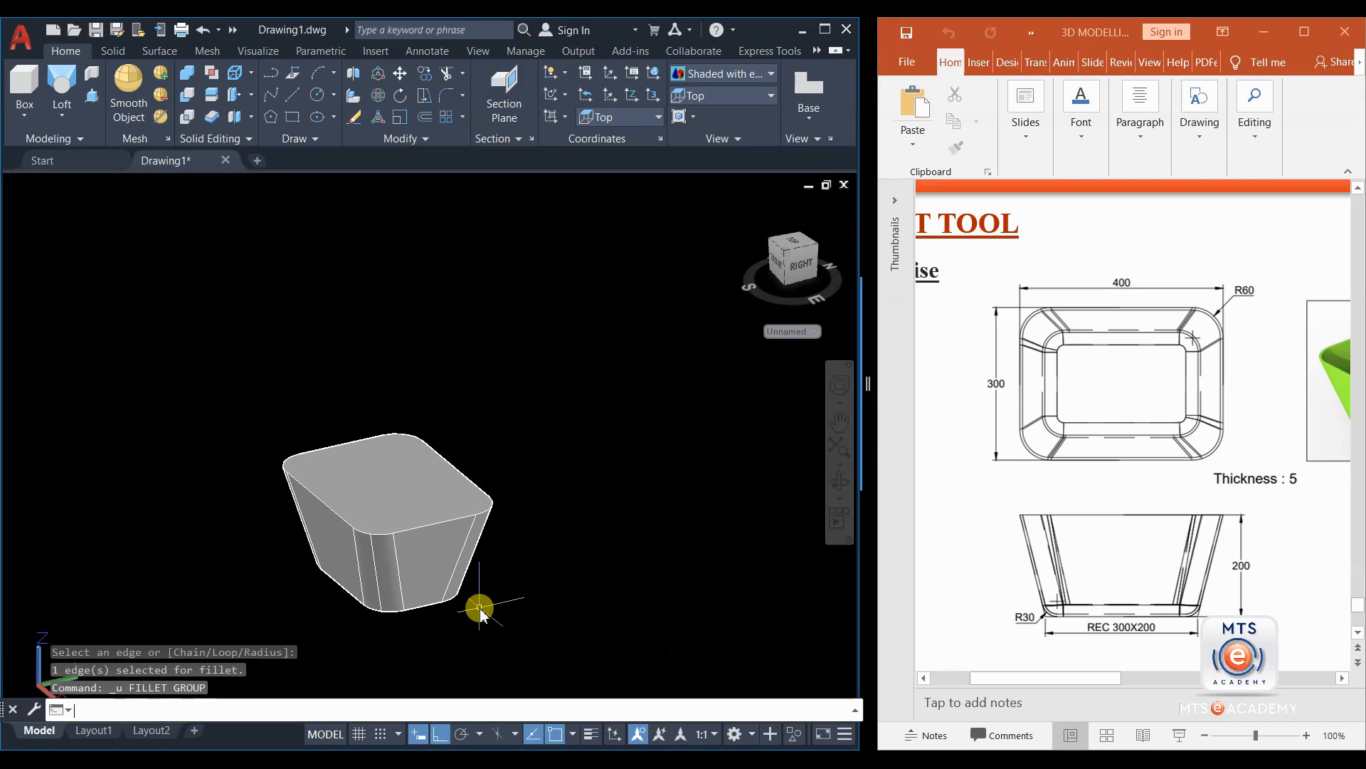
Fillet the container's whole bottom edge with a 30 mm radius using the Loop option, cycling to the bottom-face loop.
{"action": "left_click", "coordinate": [446, 94]}
{"action": "scroll", "coordinate": [431, 612], "scroll_direction": "up", "scroll_amount": 3}
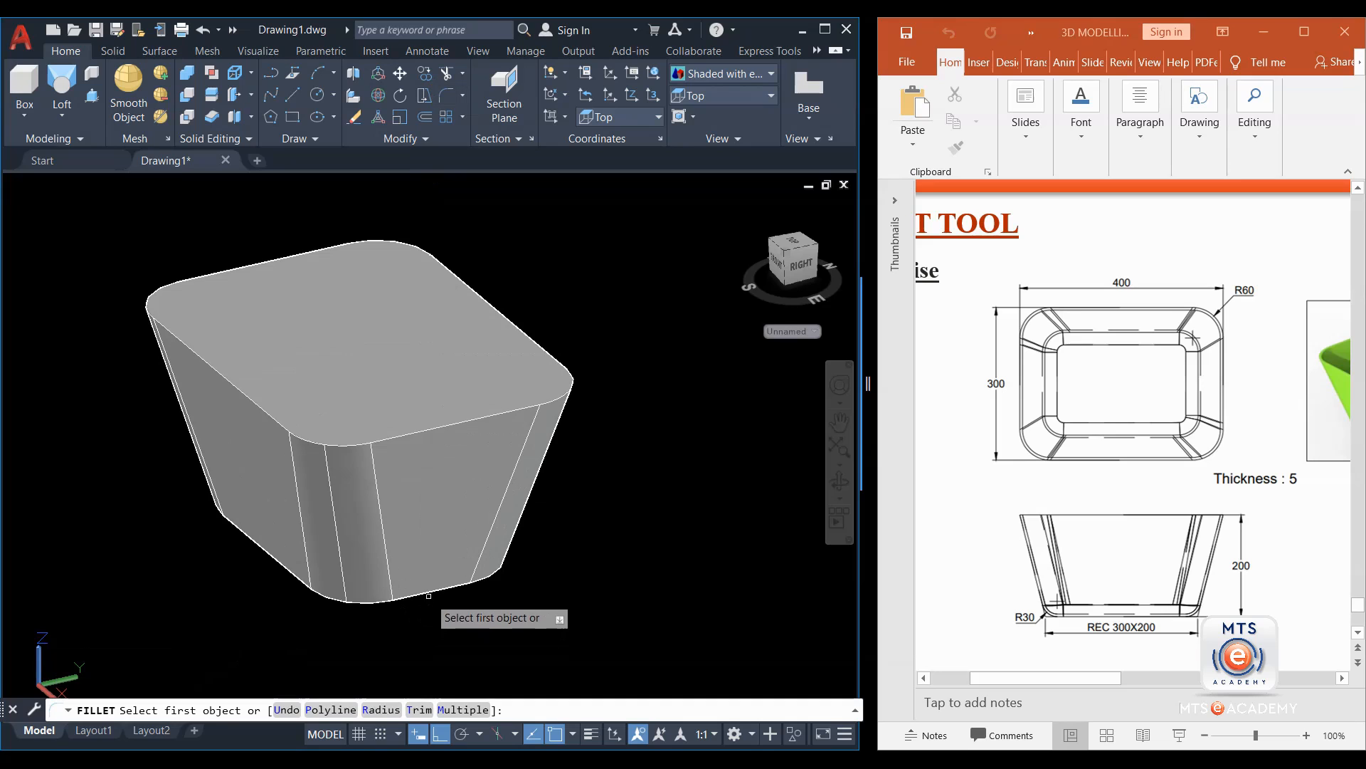
{"action": "left_click", "coordinate": [432, 590]}
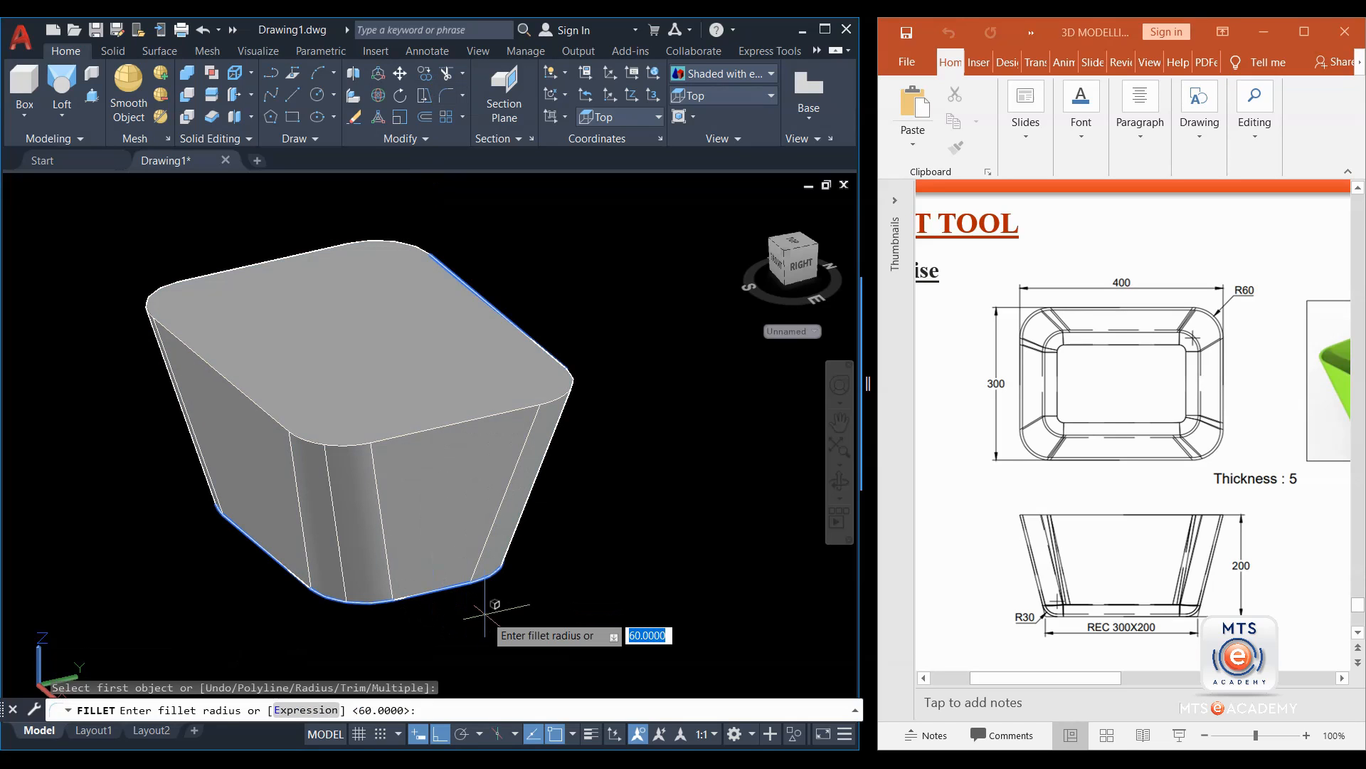
{"action": "type", "text": "30"}
{"action": "key", "text": "Return"}
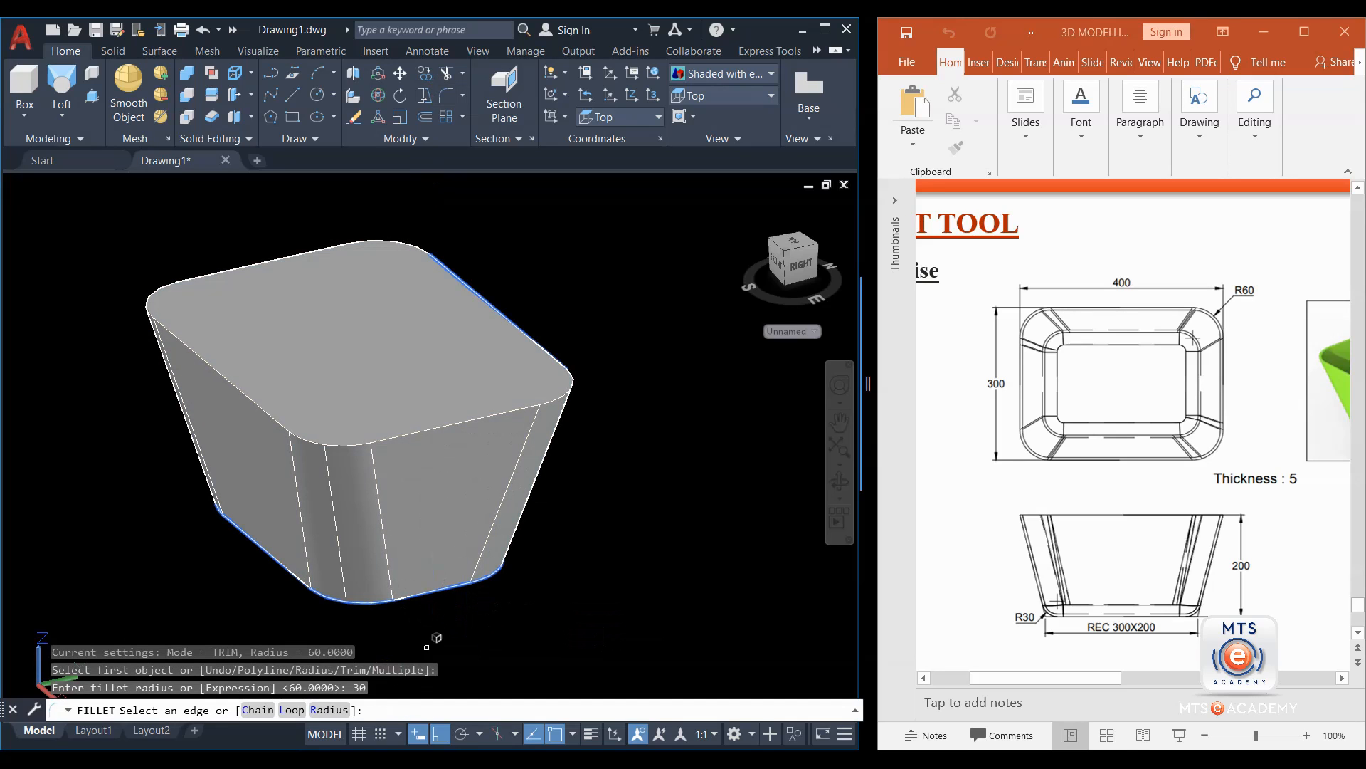
{"action": "left_click", "coordinate": [292, 710]}
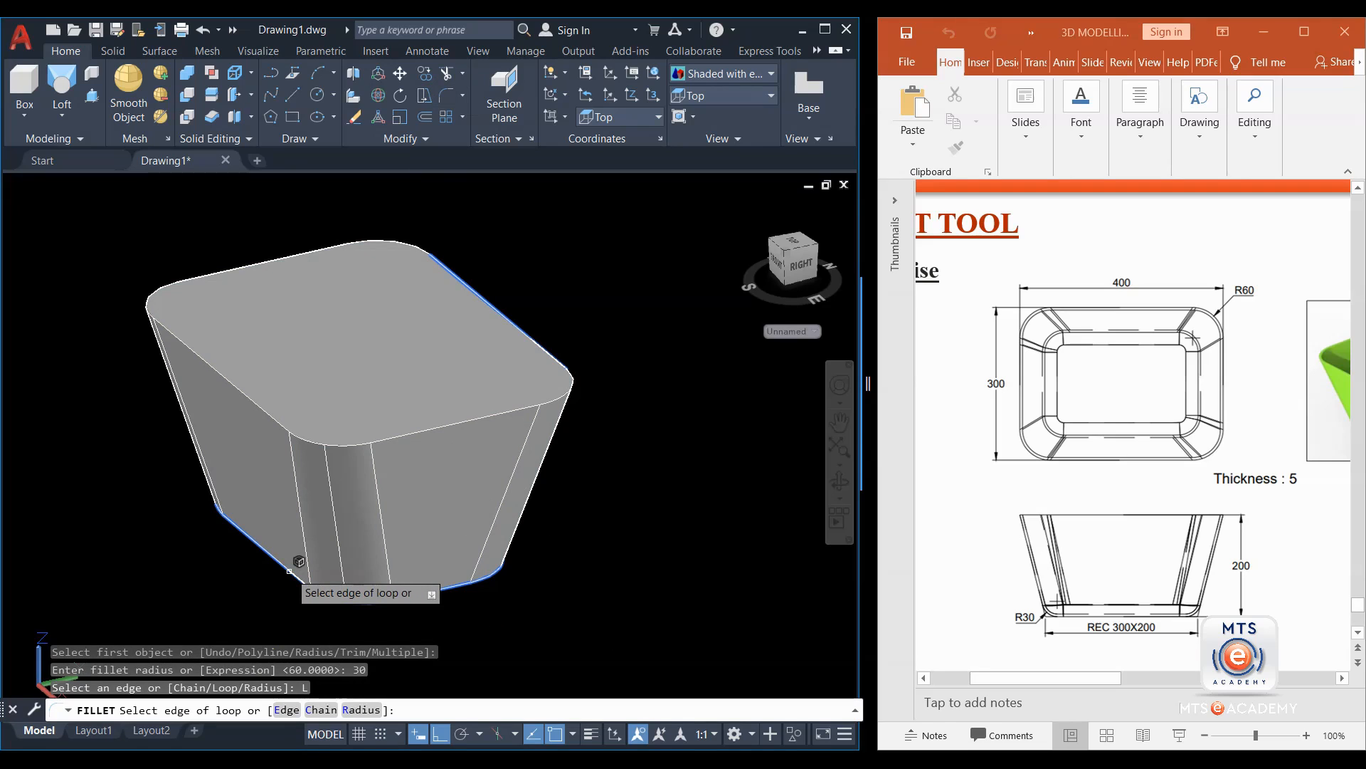
{"action": "left_click", "coordinate": [290, 570]}
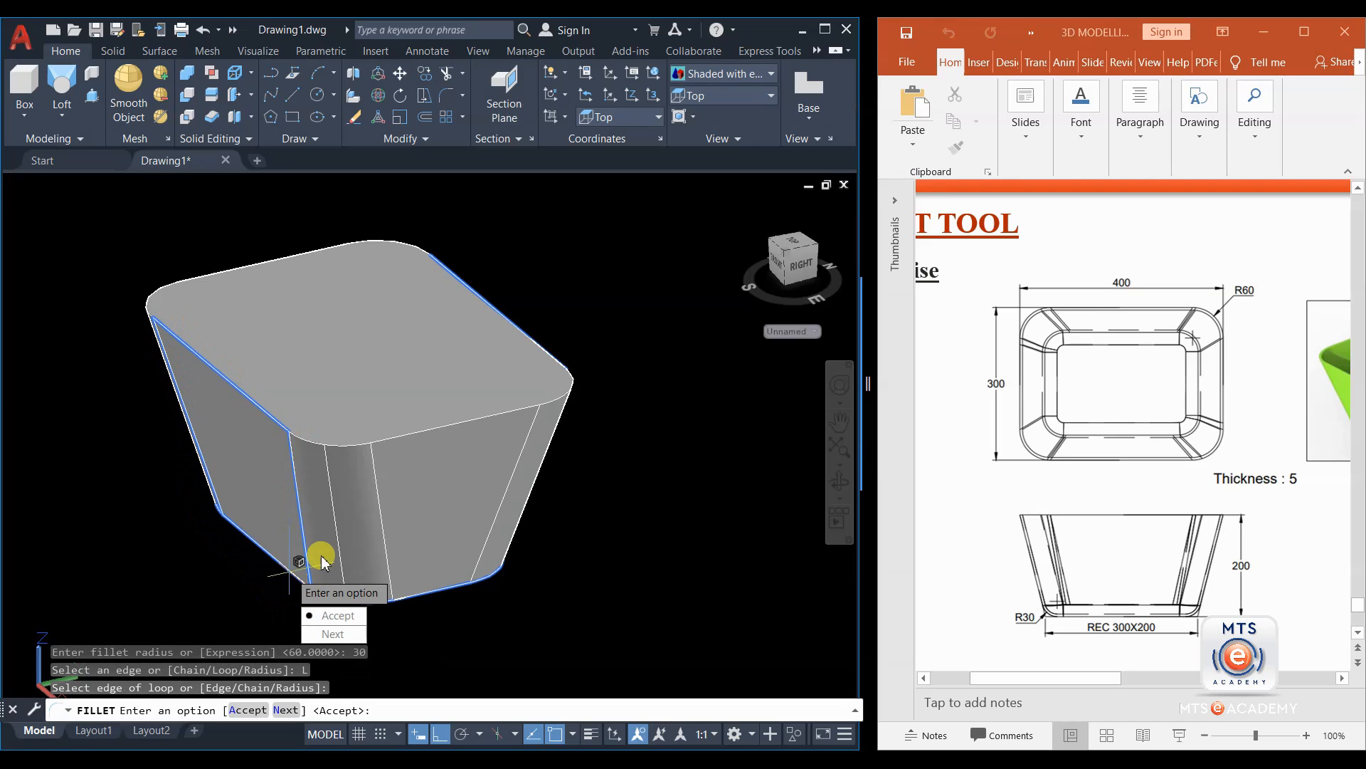
{"action": "left_click", "coordinate": [331, 632]}
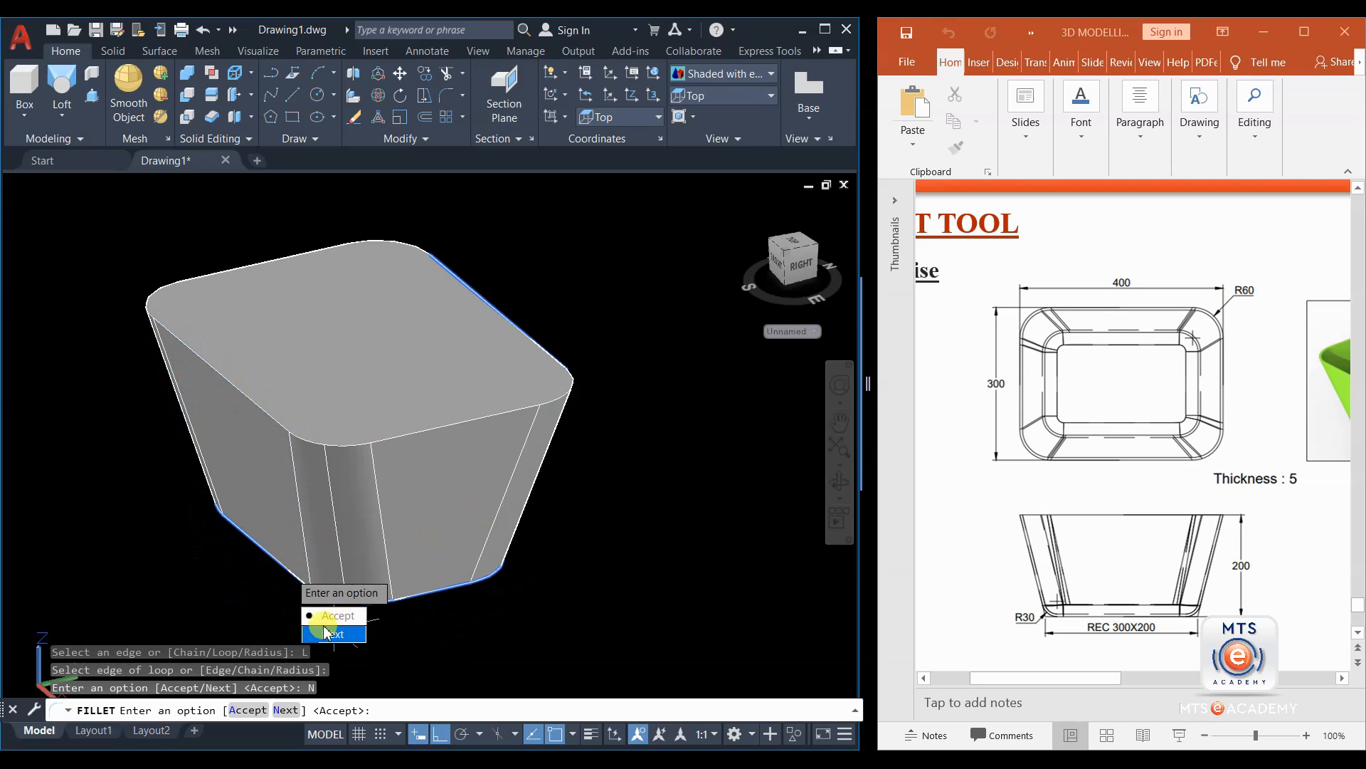
{"action": "key", "text": "Return"}
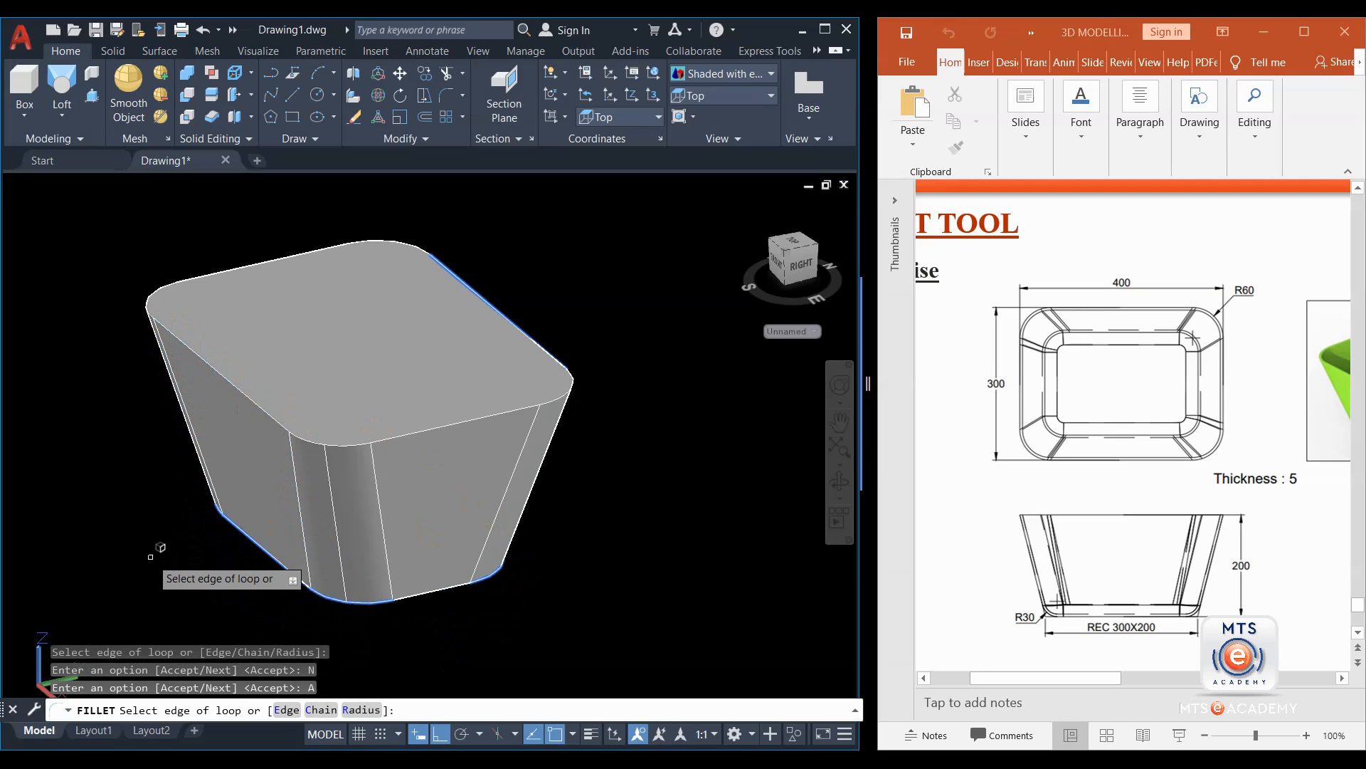
{"action": "key", "text": "Return"}
{"action": "middle_click_drag", "start_coordinate": [455, 463], "coordinate": [486, 514], "text": "shift"}
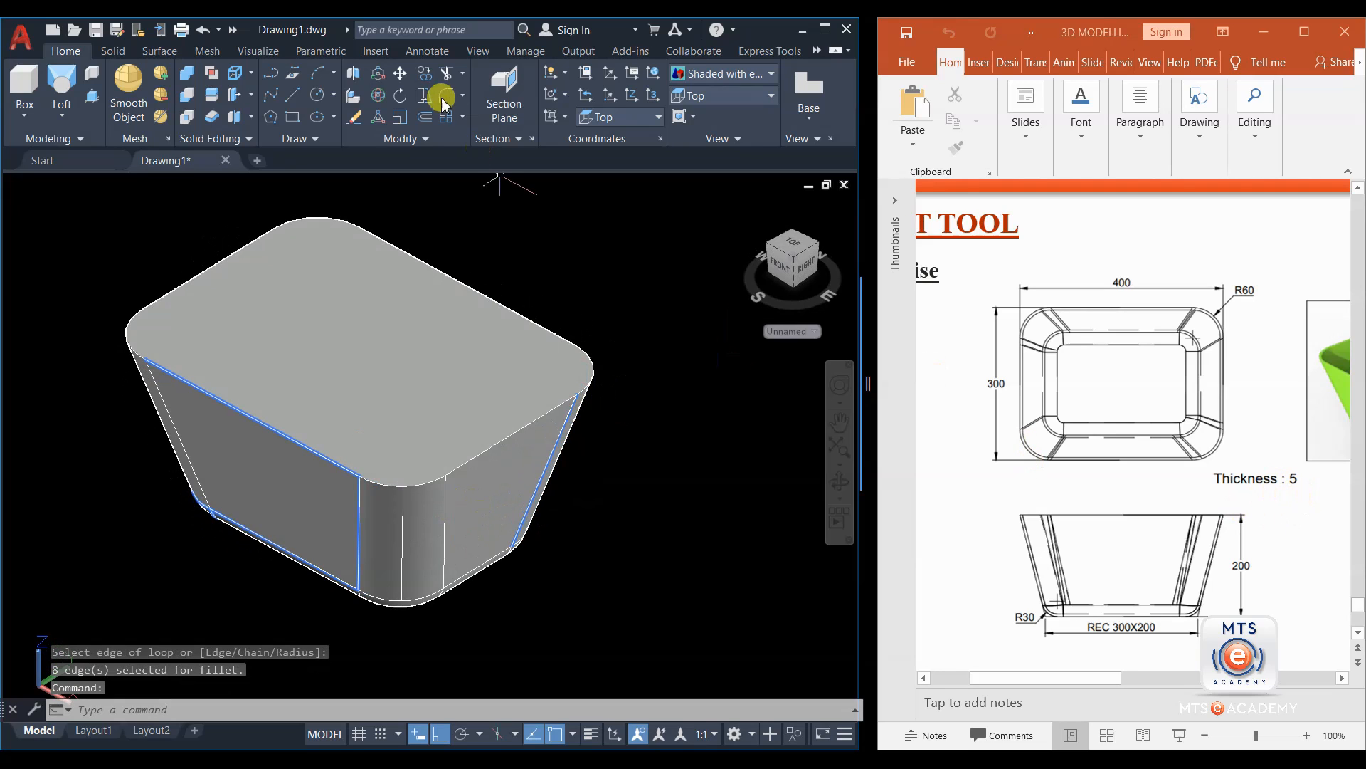
Shell the container with a 5 mm wall thickness, removing its top face to leave it open.
{"action": "left_click", "coordinate": [252, 116]}
{"action": "left_click", "coordinate": [263, 219]}
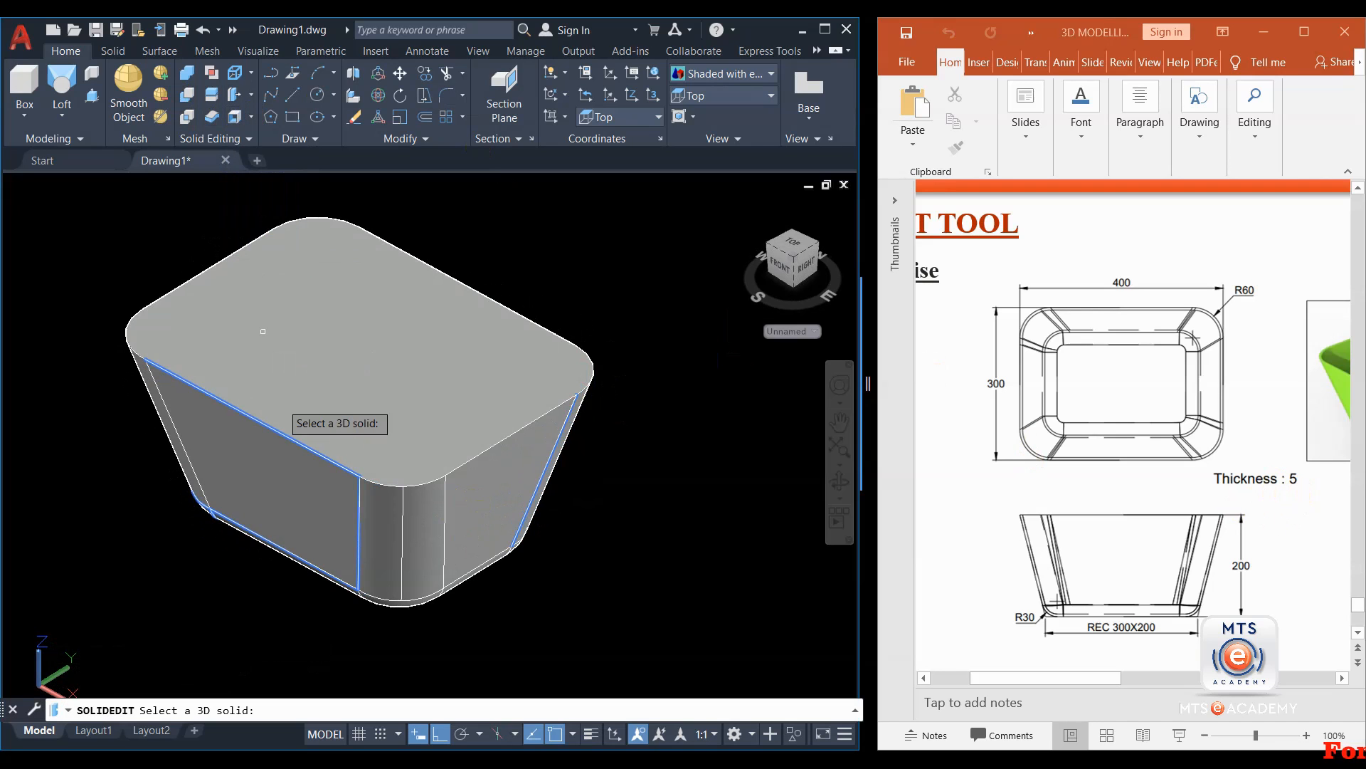
{"action": "left_click", "coordinate": [328, 522]}
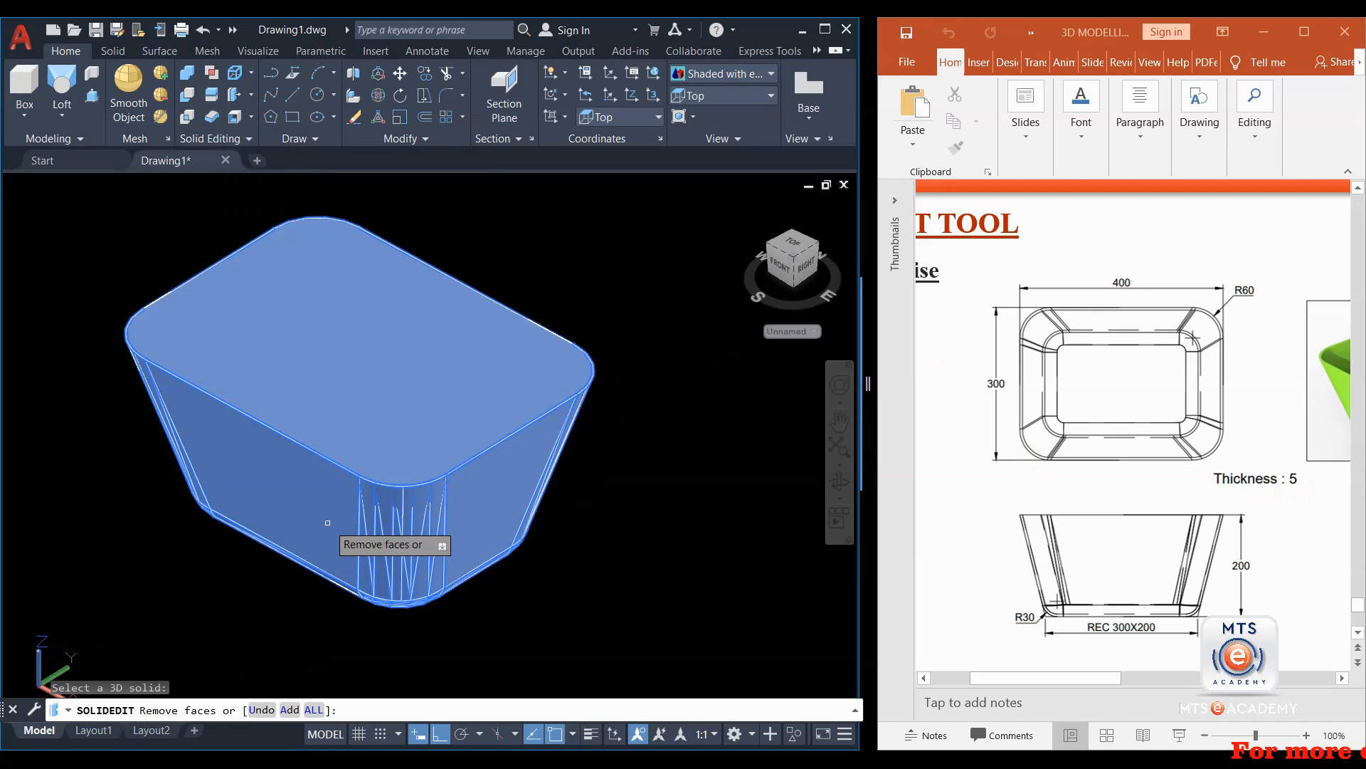
{"action": "scroll", "coordinate": [324, 315], "scroll_direction": "up", "scroll_amount": 5}
{"action": "left_click", "coordinate": [363, 396]}
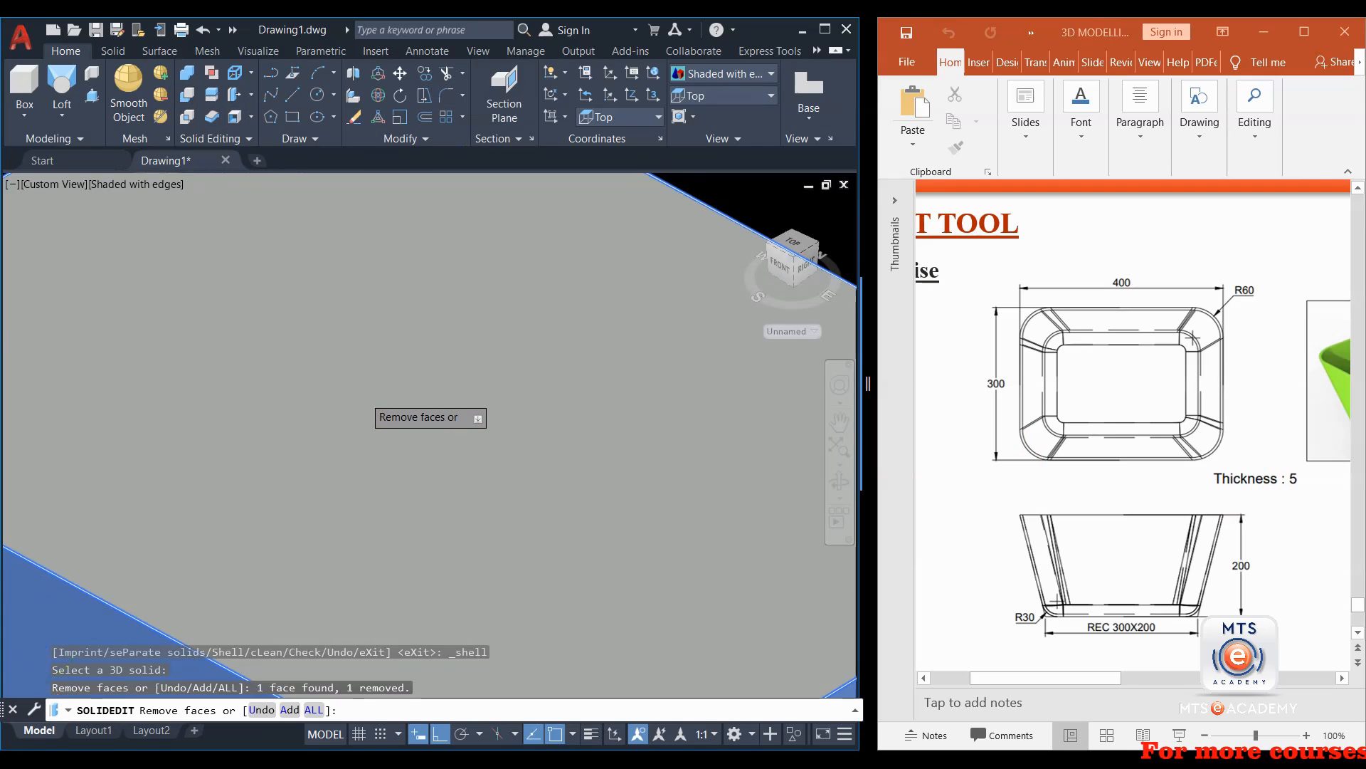
{"action": "scroll", "coordinate": [363, 395], "scroll_direction": "down", "scroll_amount": 5}
{"action": "key", "text": "Return"}
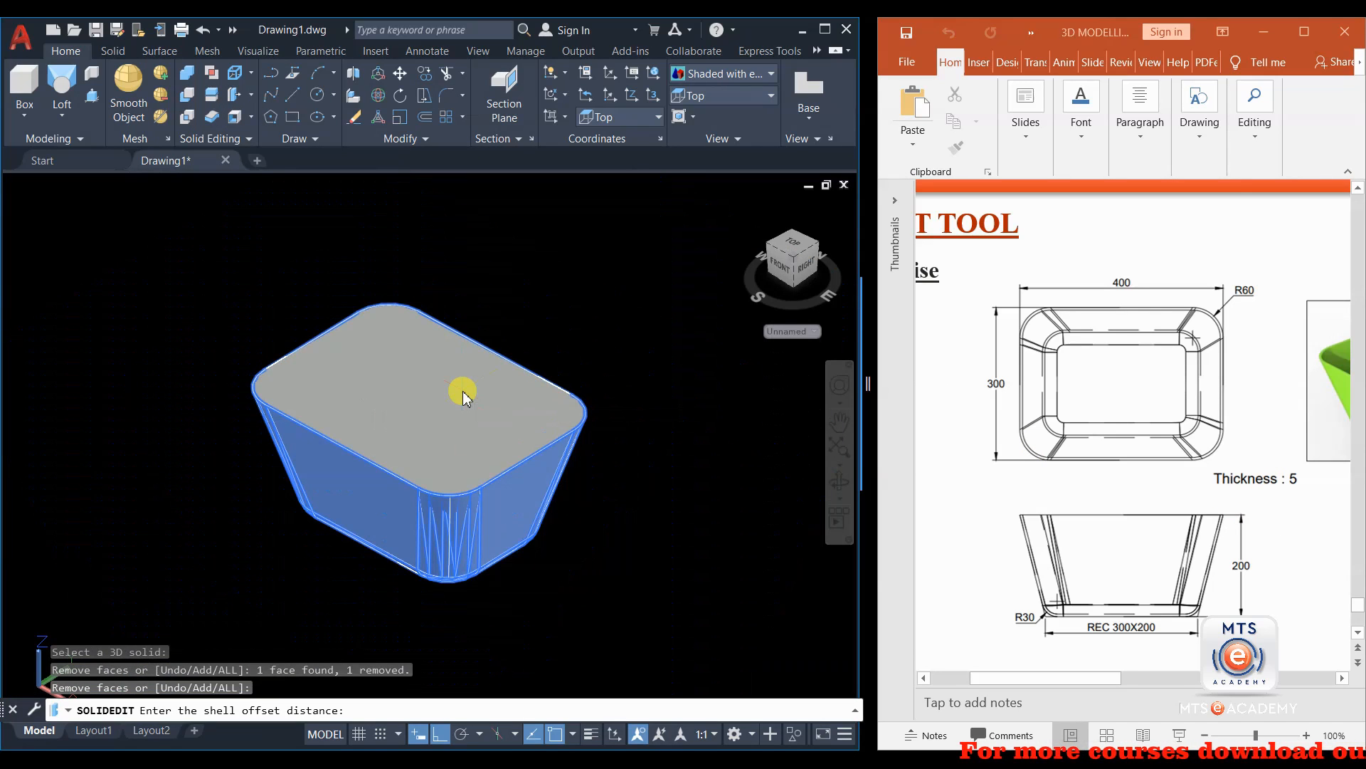
{"action": "type", "text": "5"}
{"action": "key", "text": "Return"}
{"action": "key", "text": "Return"}
{"action": "key", "text": "Return"}
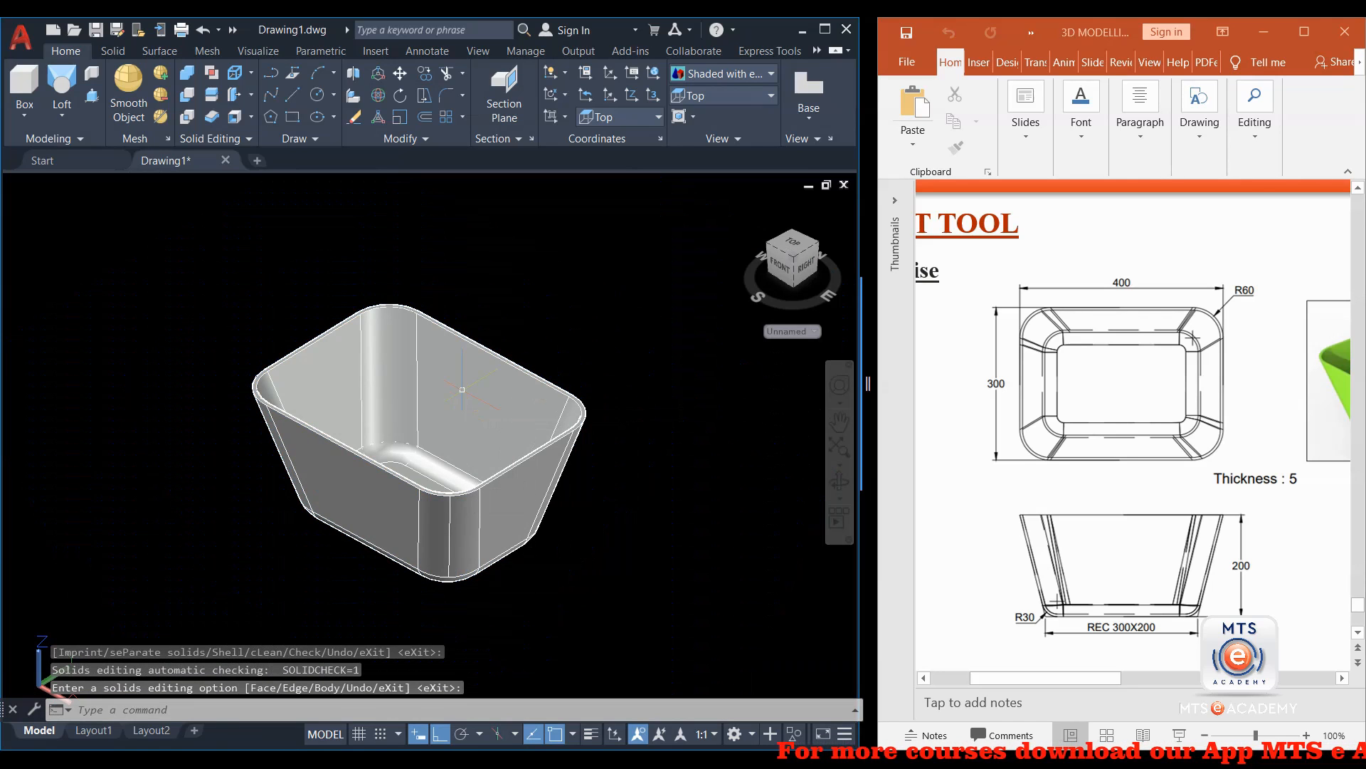
View the shelled container from another angle and erase it to clear the drawing.
{"action": "middle_click_drag", "start_coordinate": [463, 390], "coordinate": [541, 392], "text": "shift"}
{"action": "scroll", "coordinate": [563, 388], "scroll_direction": "down", "scroll_amount": 2}
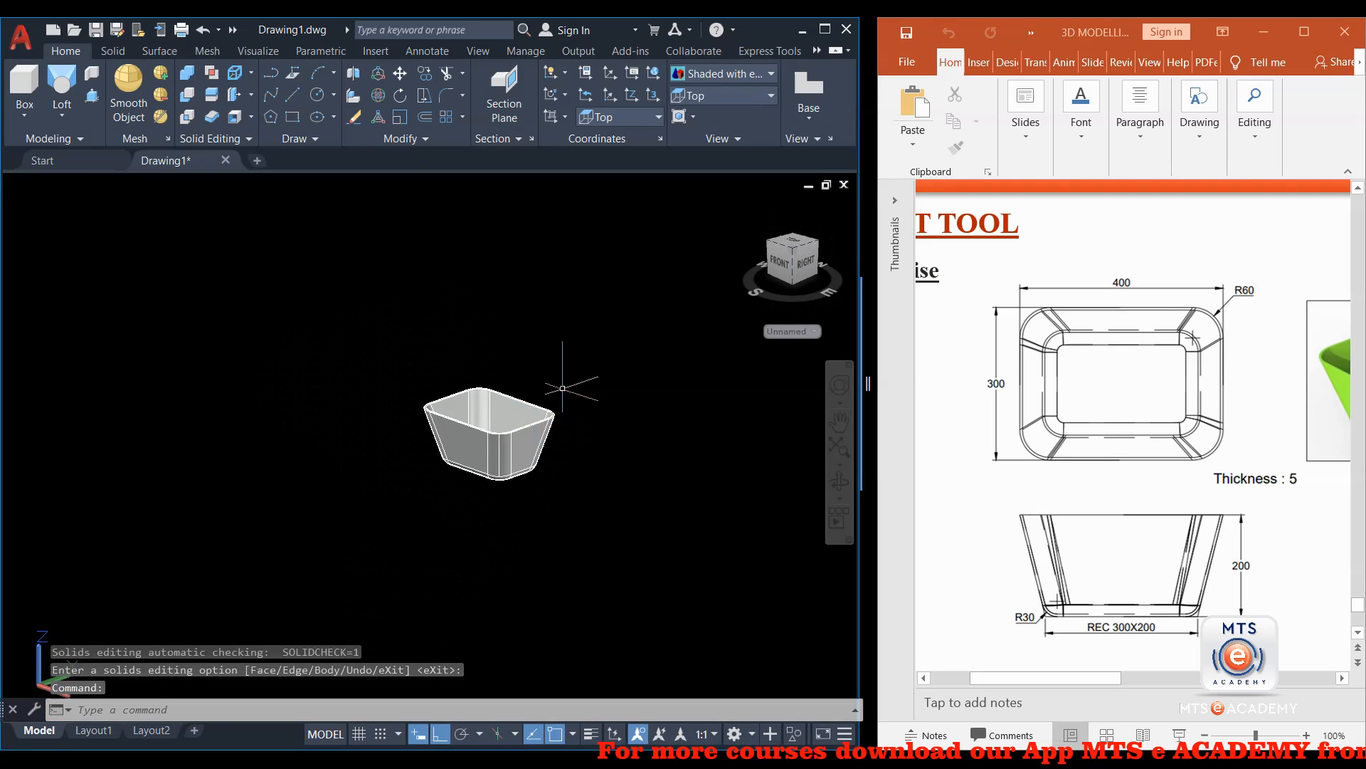
{"action": "left_click", "coordinate": [581, 353]}
{"action": "left_click", "coordinate": [379, 509]}
{"action": "key", "text": "Delete"}
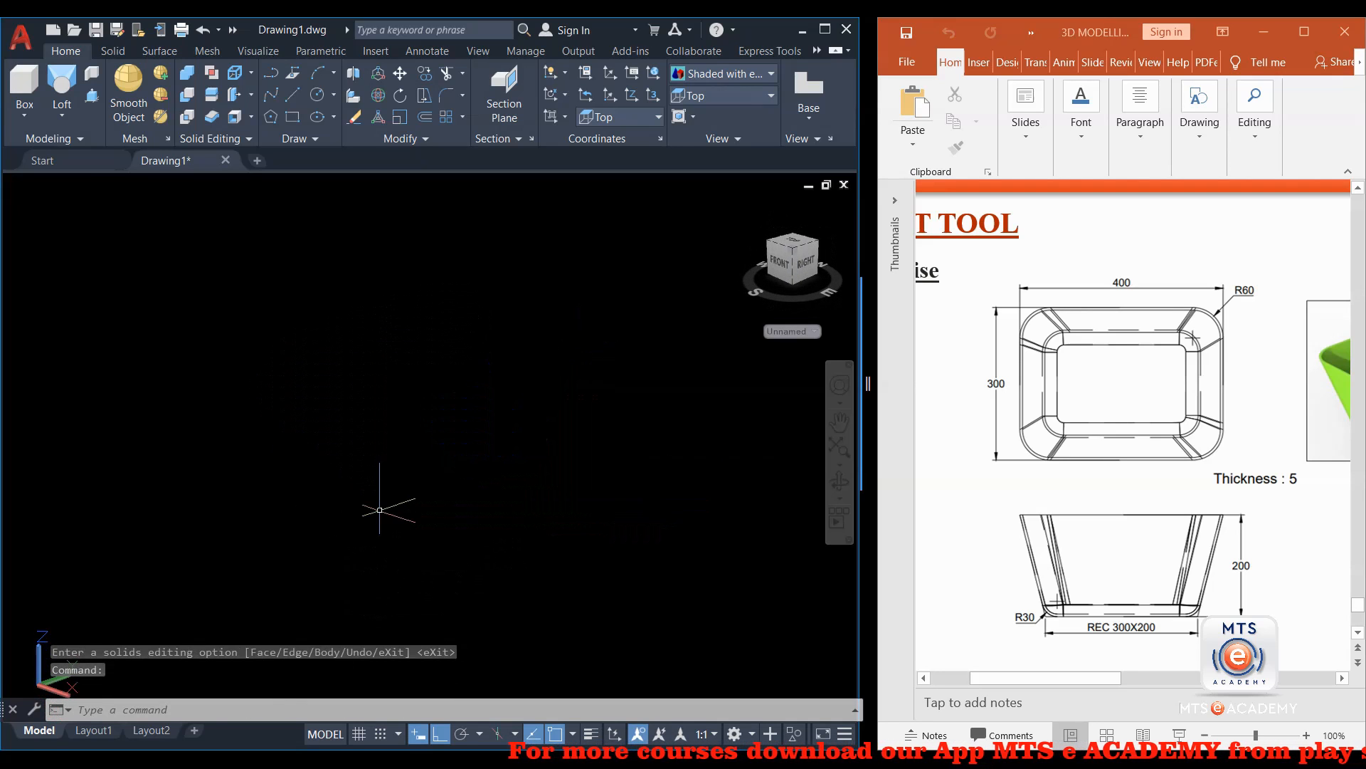
Switch to PowerPoint and examine the next loft exercise's front and top views with their dimensions.
{"action": "scroll", "coordinate": [1041, 476], "scroll_direction": "down", "scroll_amount": 3, "text": "ctrl"}
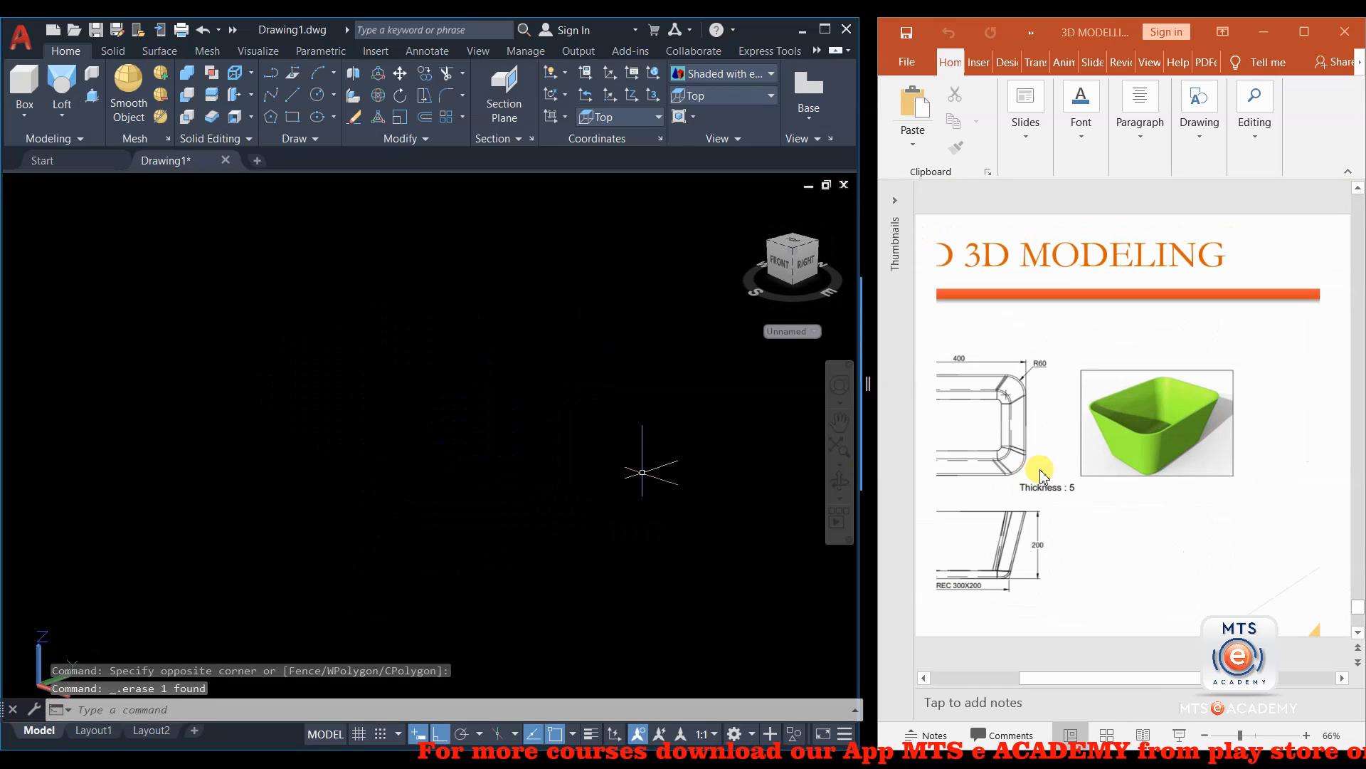
{"action": "scroll", "coordinate": [1033, 466], "scroll_direction": "down", "scroll_amount": 2}
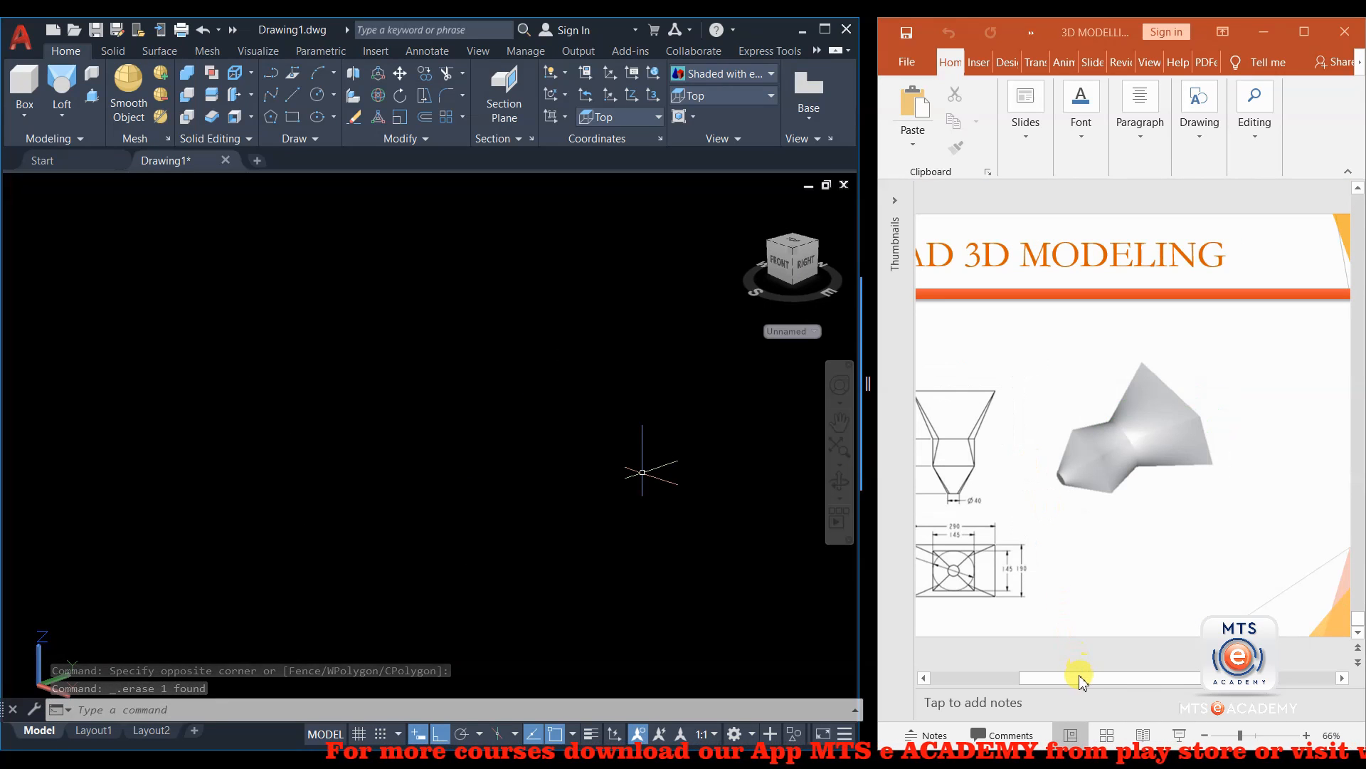
{"action": "left_click_drag", "start_coordinate": [1046, 677], "coordinate": [995, 684]}
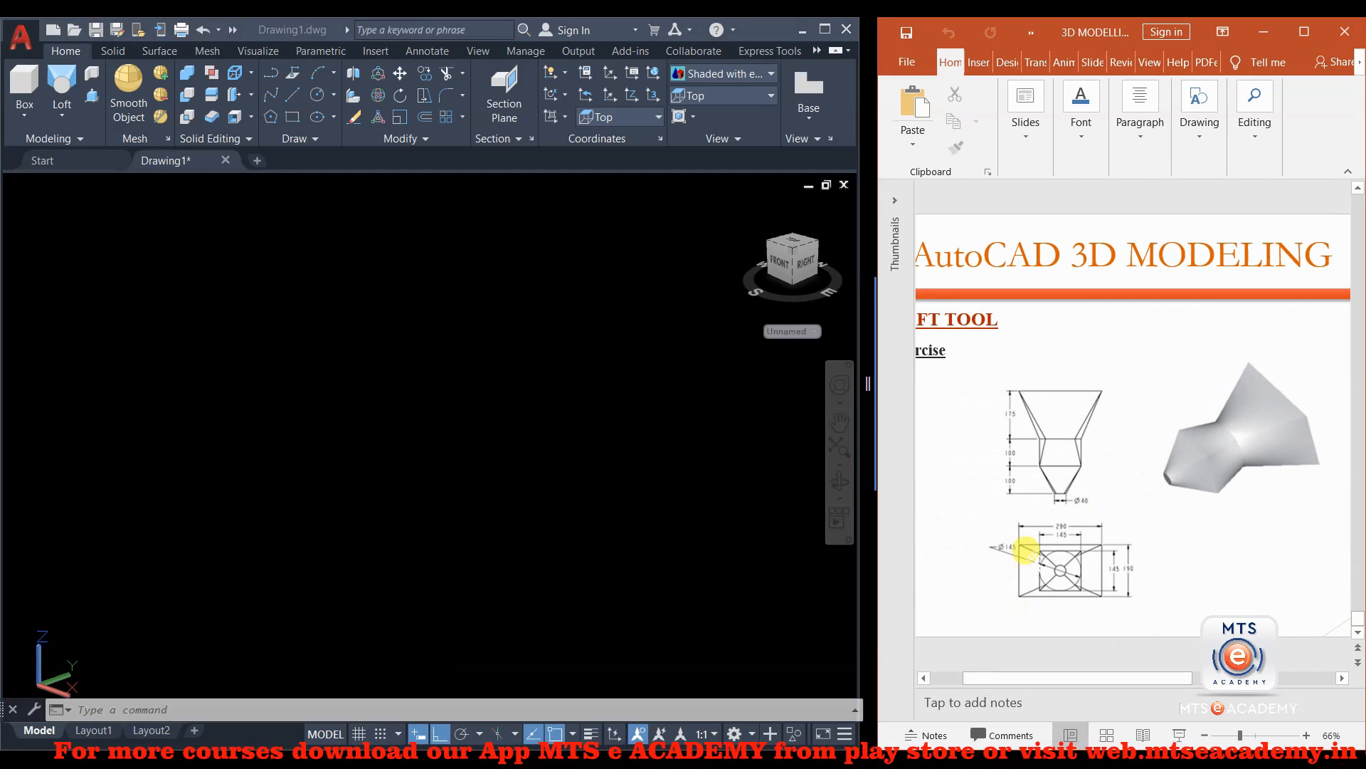
{"action": "scroll", "coordinate": [1020, 558], "scroll_direction": "up", "scroll_amount": 4, "text": "ctrl"}
{"action": "scroll", "coordinate": [1036, 569], "scroll_direction": "down", "scroll_amount": 1}
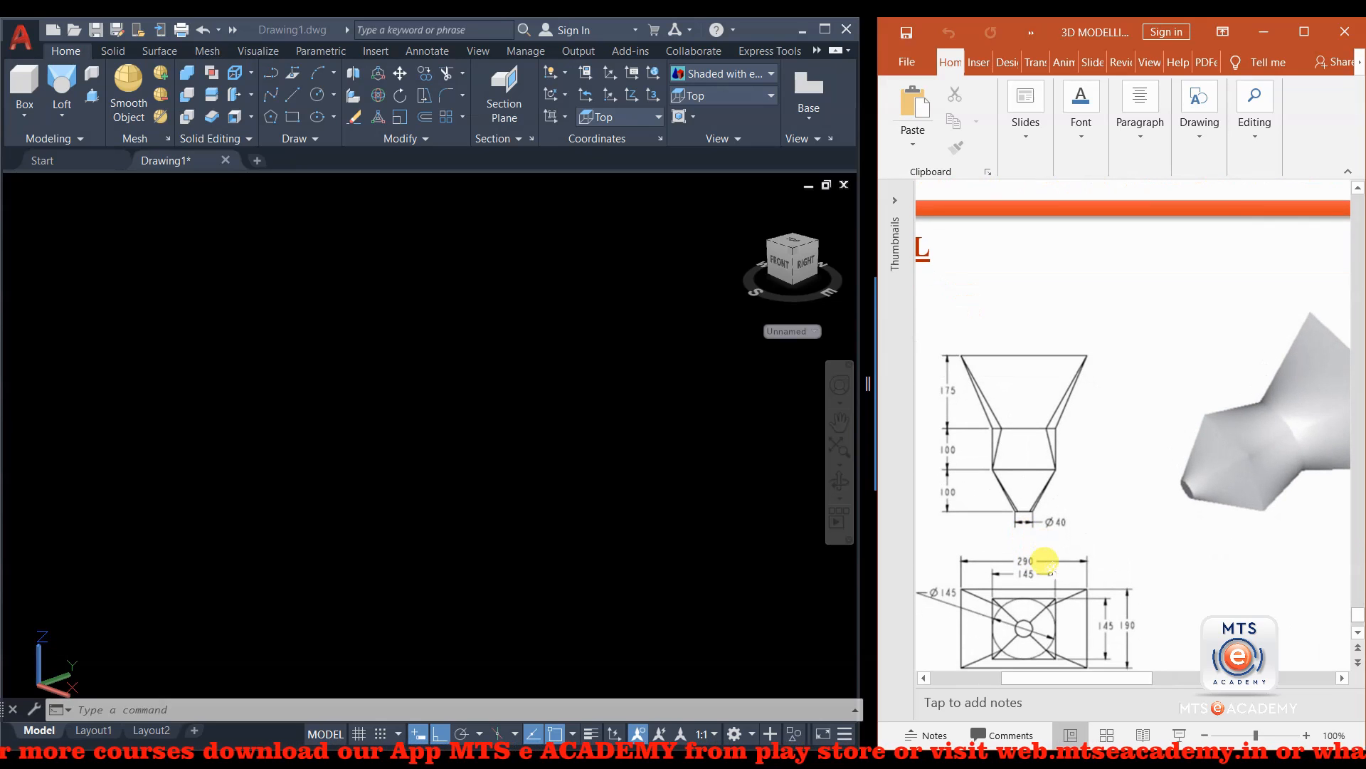
{"action": "scroll", "coordinate": [1046, 574], "scroll_direction": "down", "scroll_amount": 2}
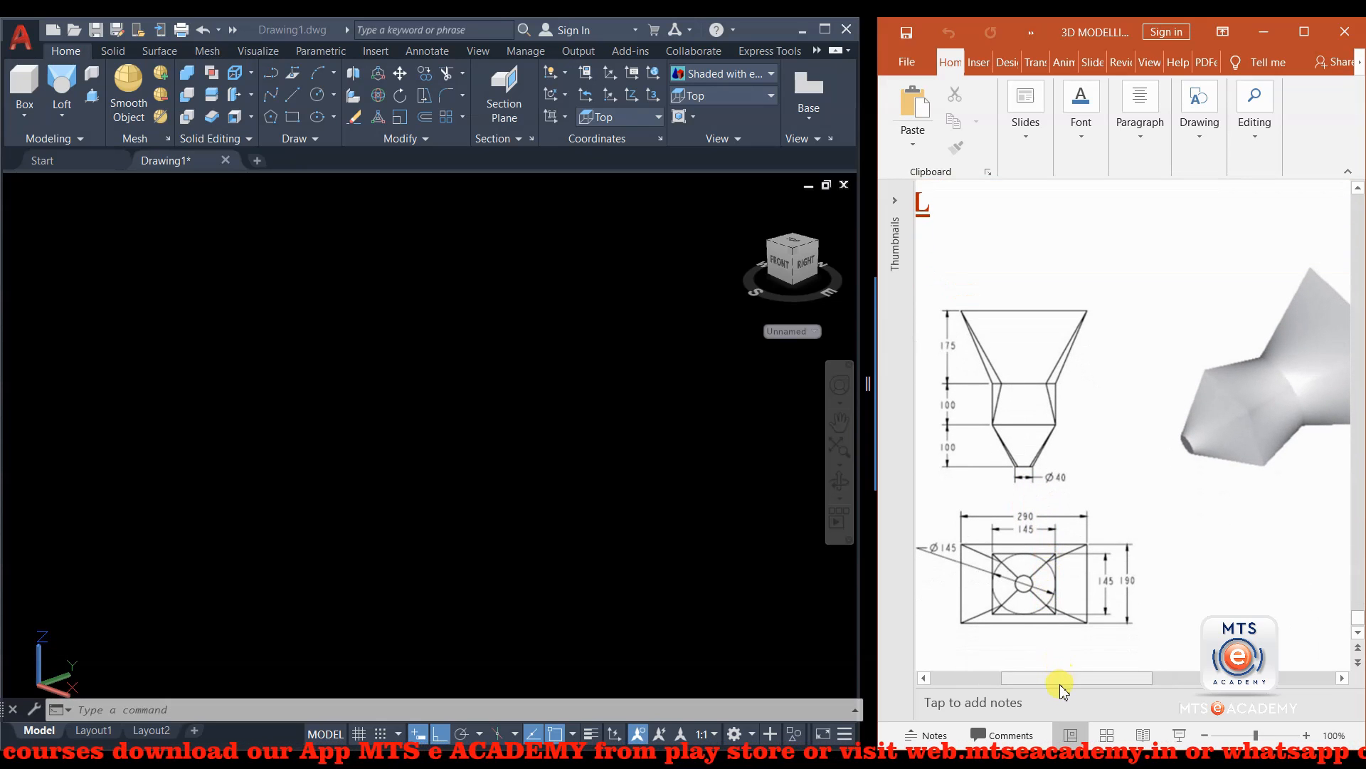
{"action": "left_click_drag", "start_coordinate": [1041, 683], "coordinate": [1038, 683]}
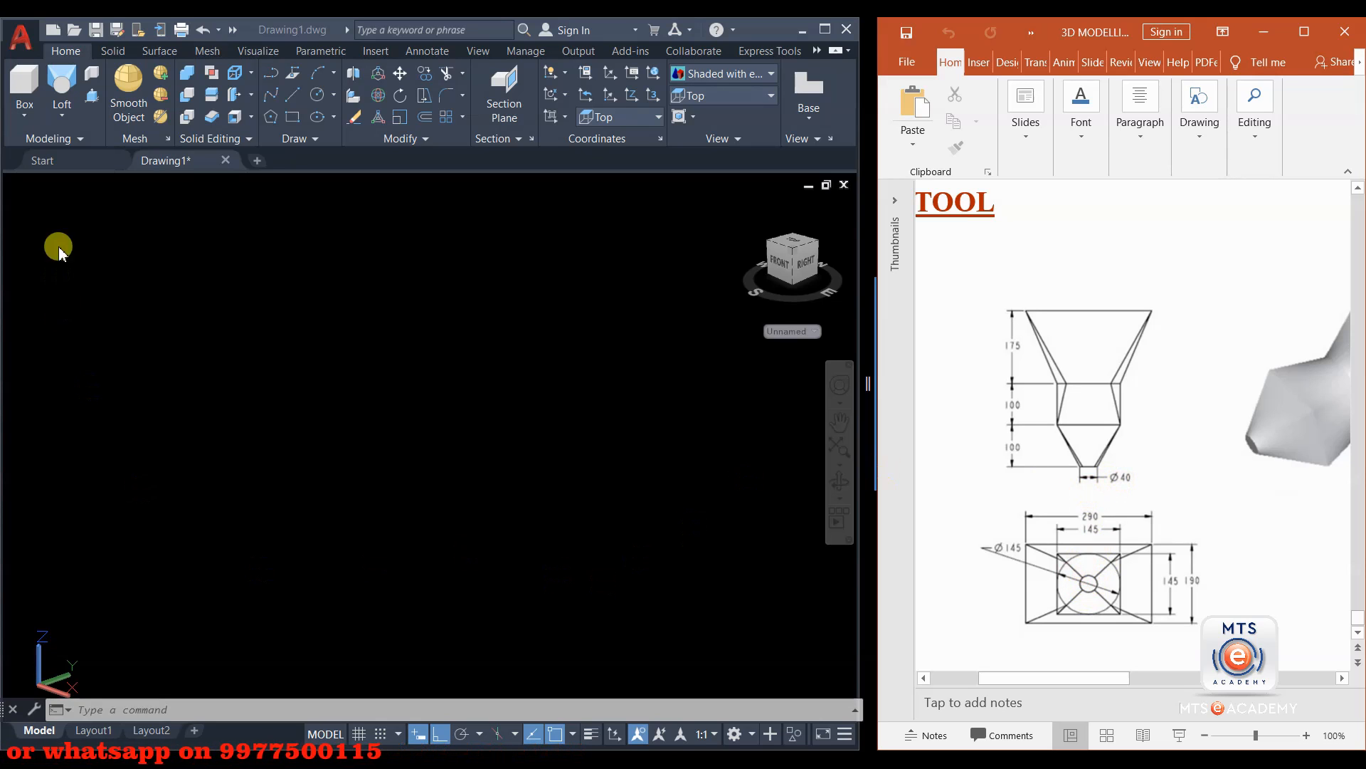
Switch back to AutoCAD and set the Front view for drawing the loft profiles.
{"action": "left_click", "coordinate": [292, 118]}
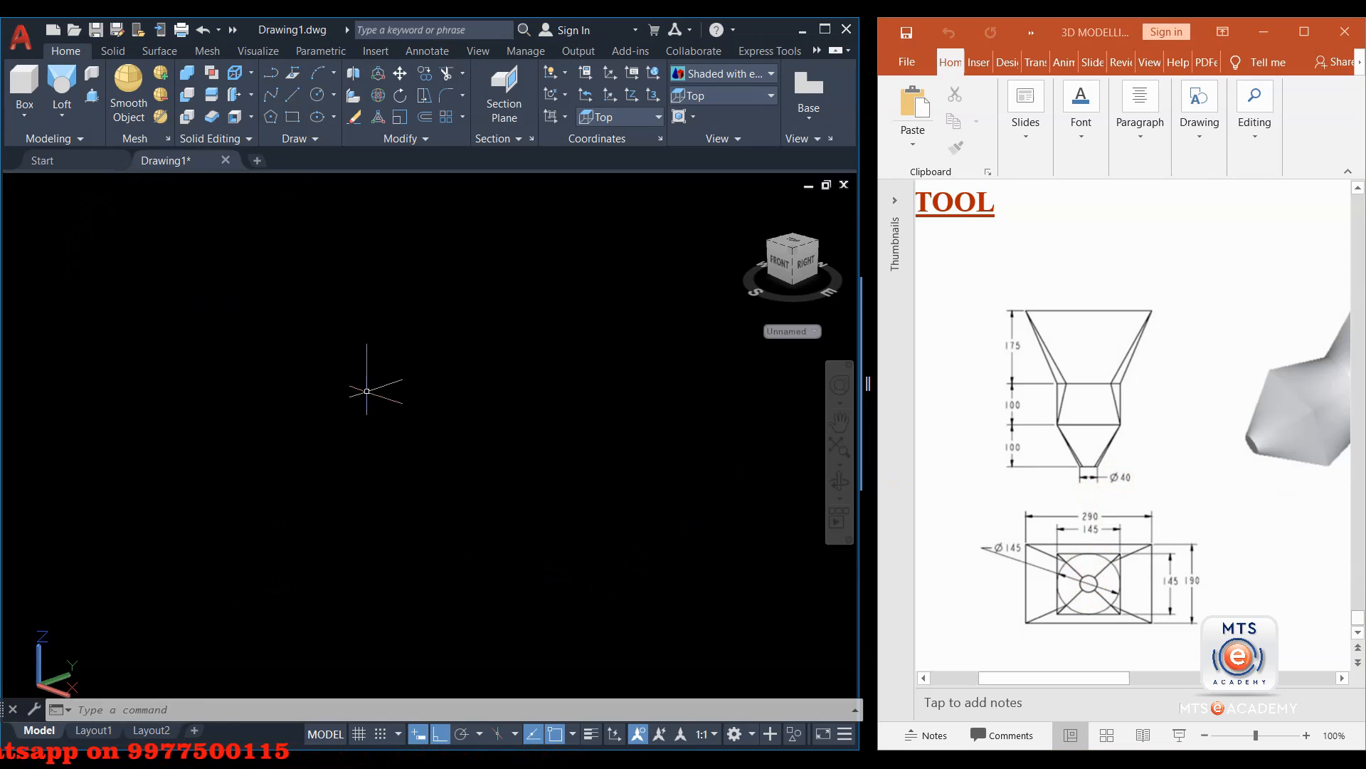
{"action": "left_click", "coordinate": [731, 98]}
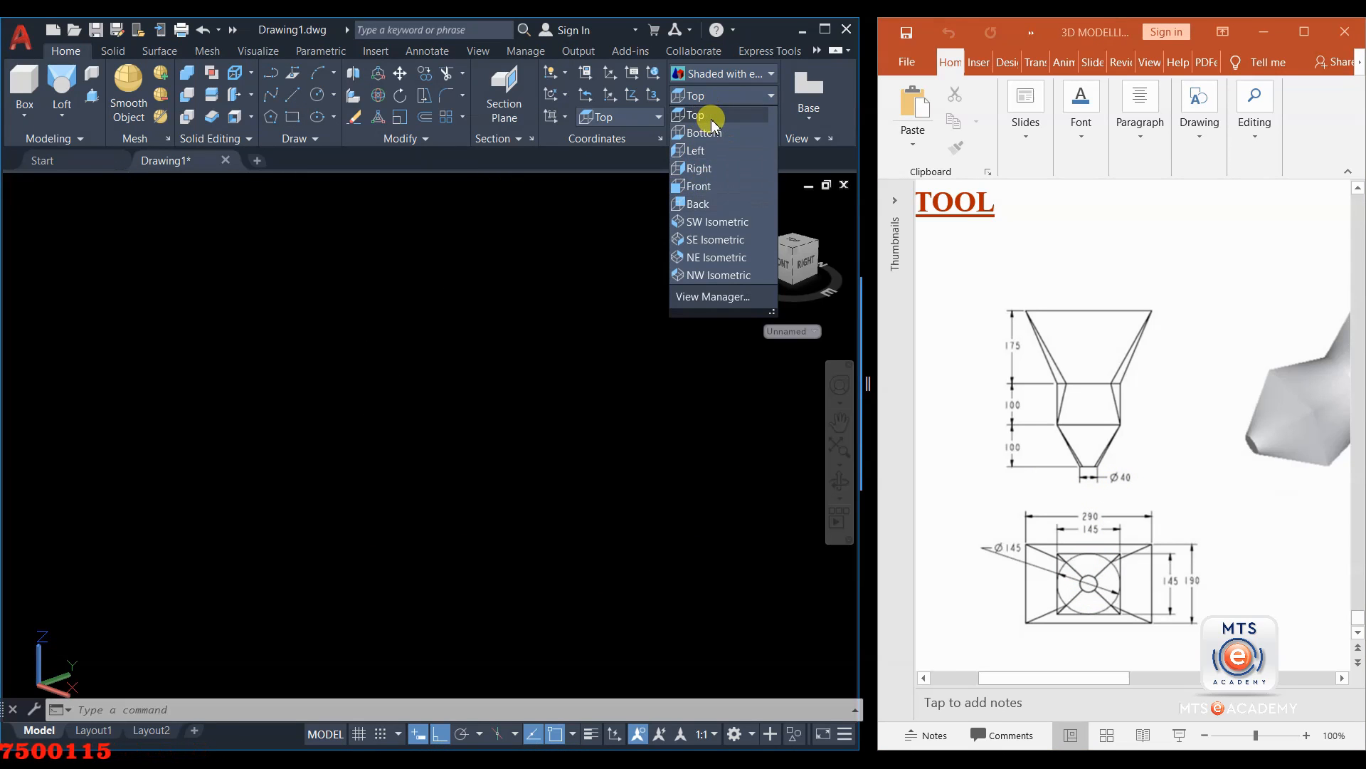
{"action": "left_click", "coordinate": [694, 186]}
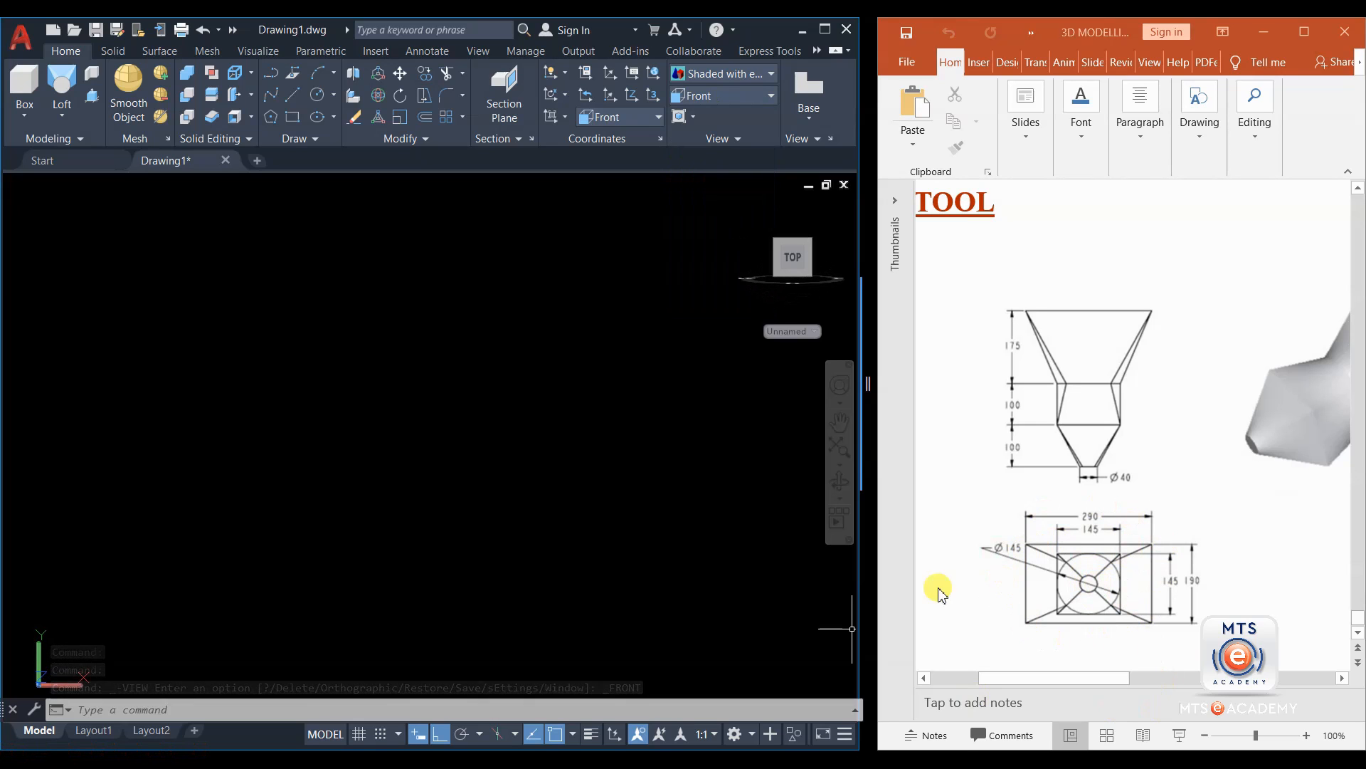
Draw a rectangle 290 mm wide and 190 mm high for the funnel's large end profile.
{"action": "left_click", "coordinate": [292, 117]}
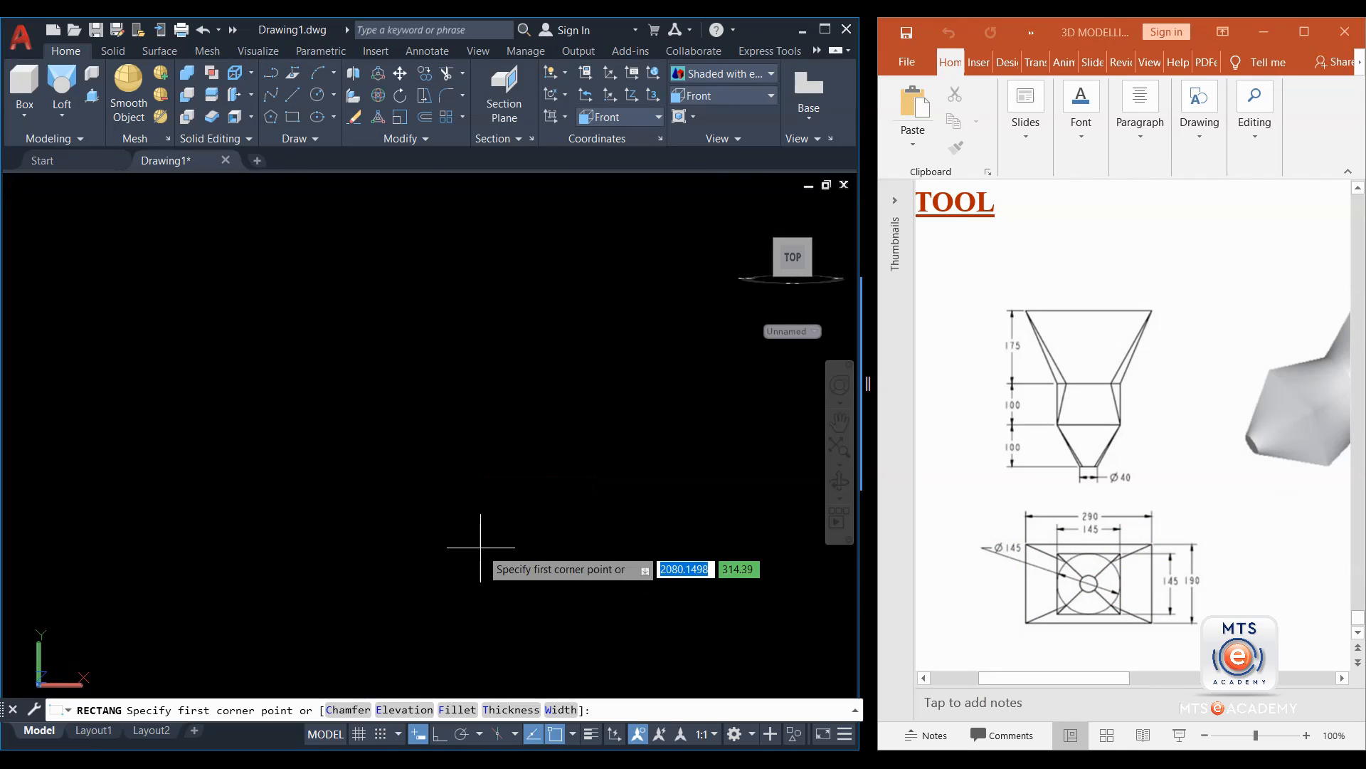
{"action": "left_click", "coordinate": [236, 505]}
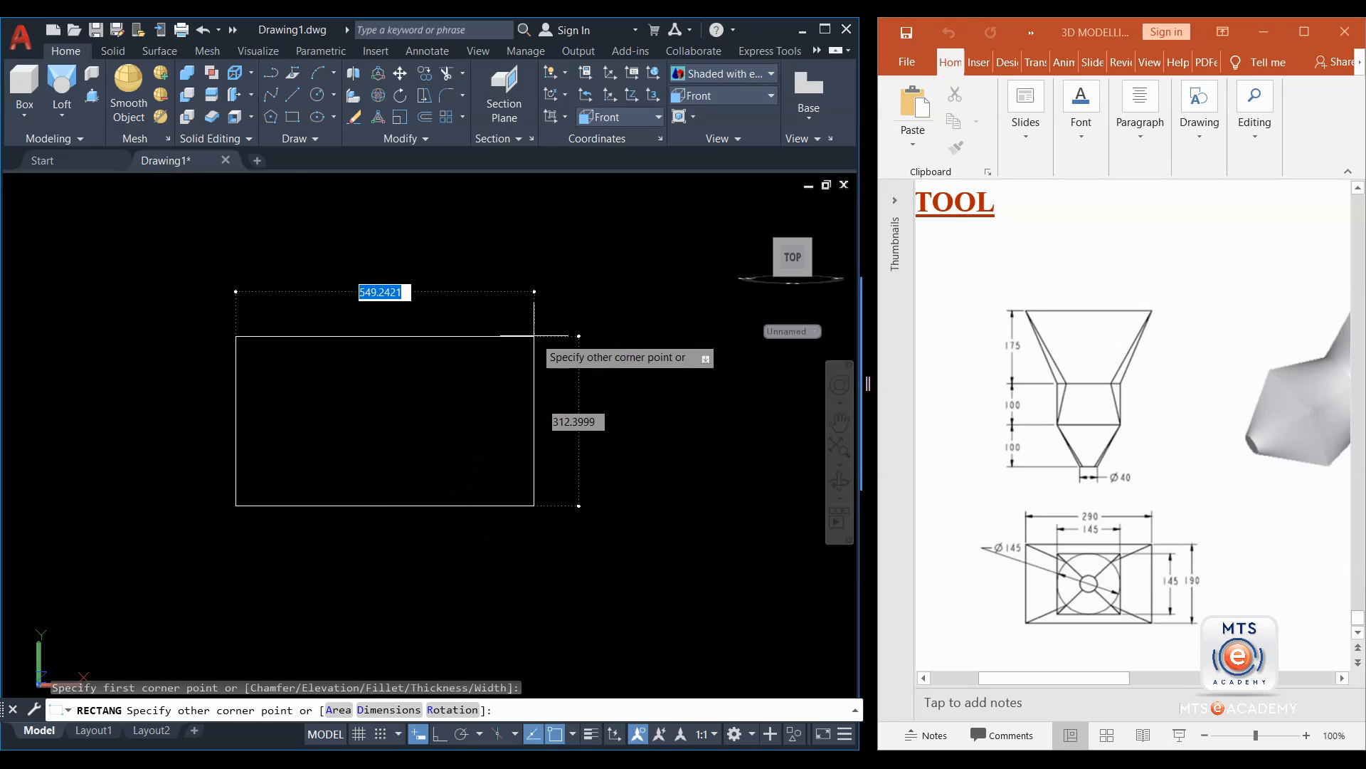
{"action": "type", "text": "290"}
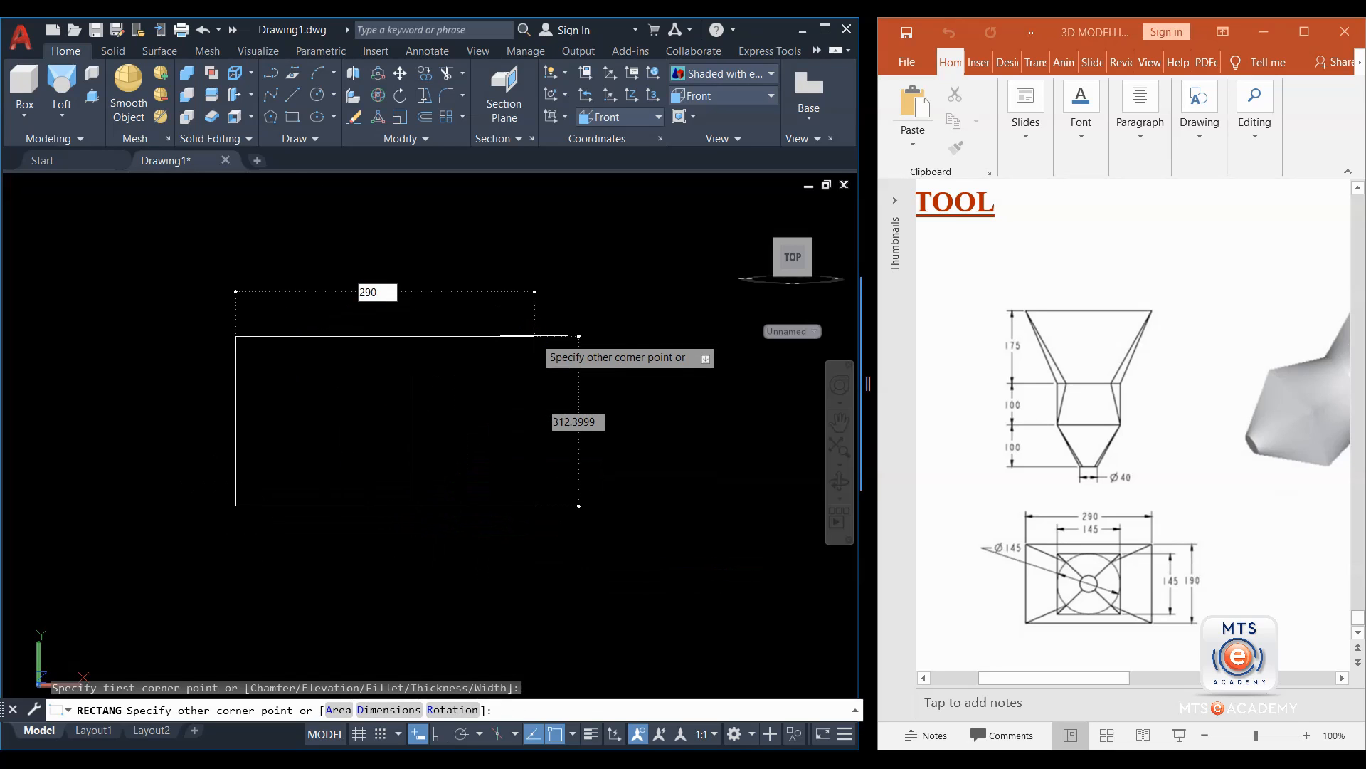
{"action": "key", "text": "Tab"}
{"action": "type", "text": "190"}
{"action": "key", "text": "Return"}
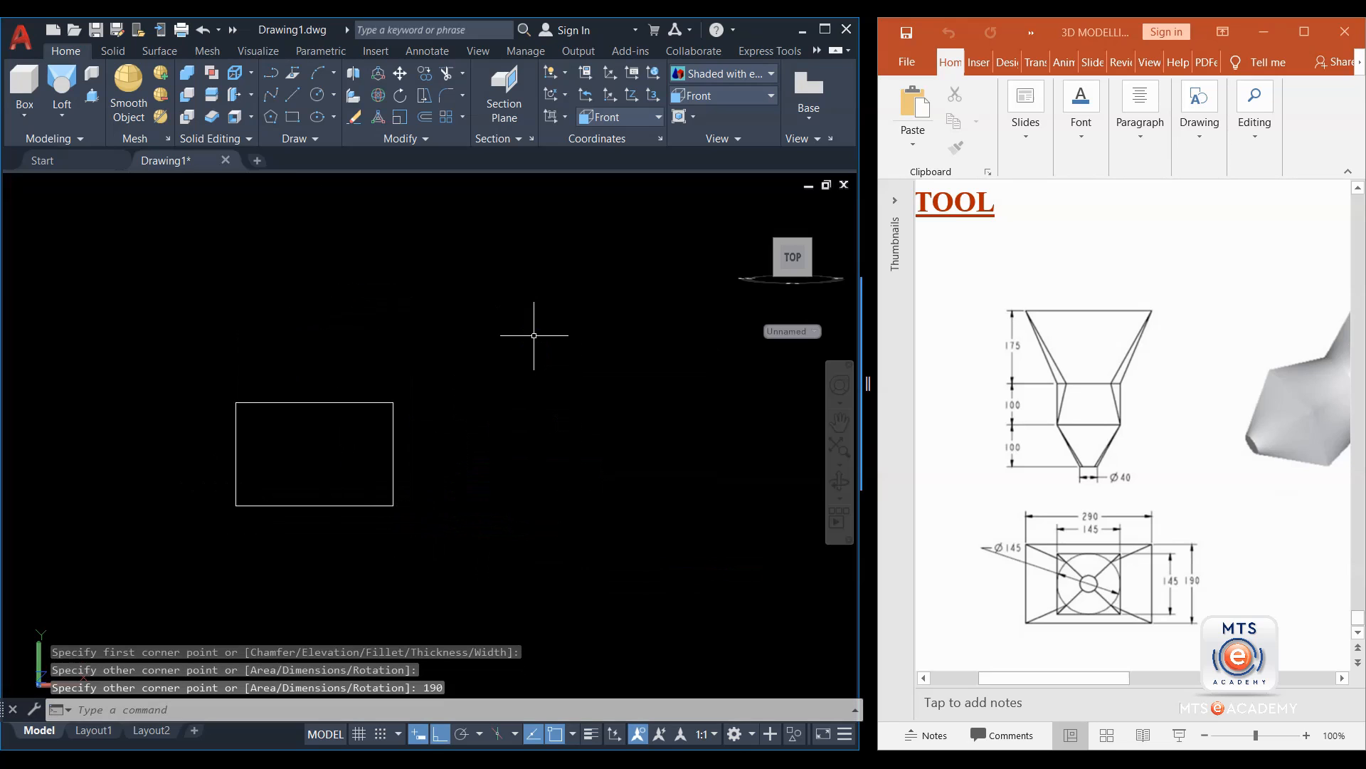
Draw a 145 mm diameter circle beside the 290 x 190 mm rectangle, using the center and diameter method.
{"action": "left_click", "coordinate": [335, 98]}
{"action": "left_click", "coordinate": [328, 167]}
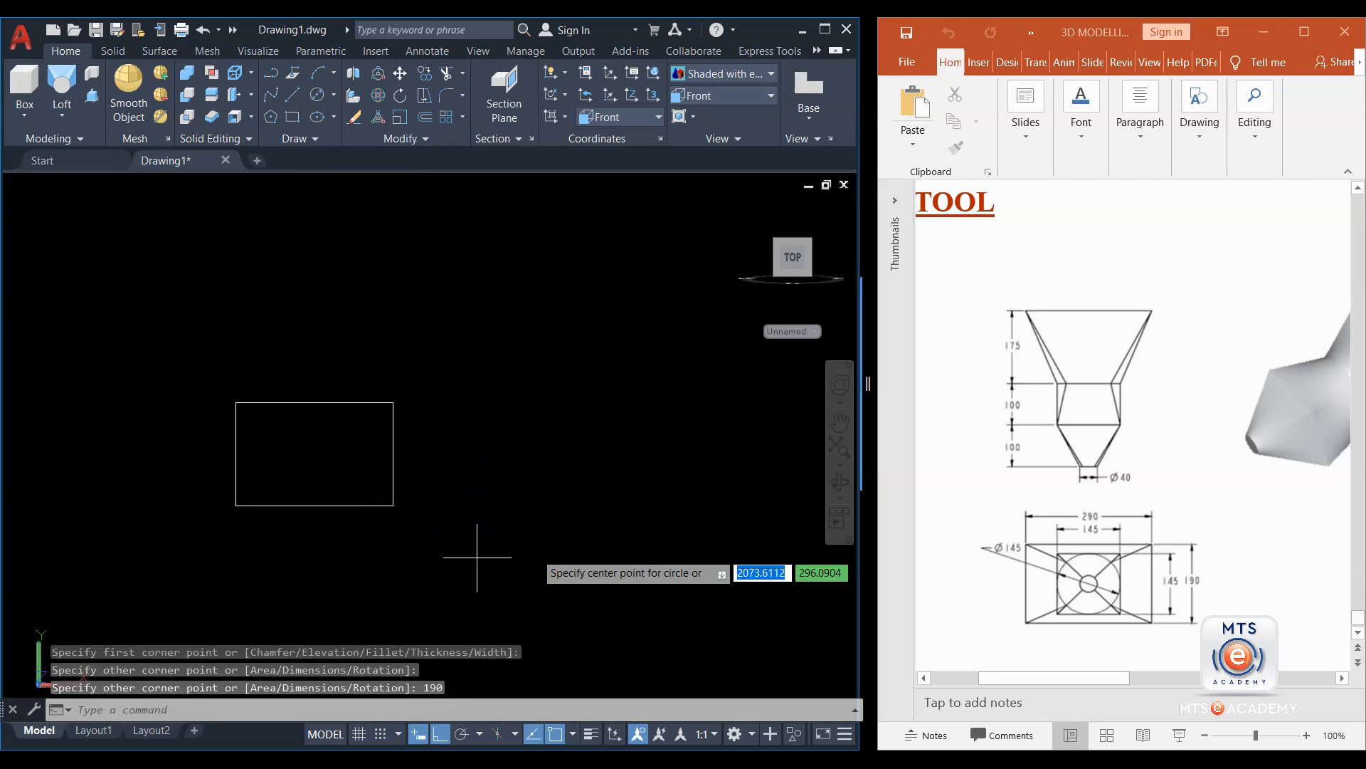
{"action": "left_click", "coordinate": [538, 444]}
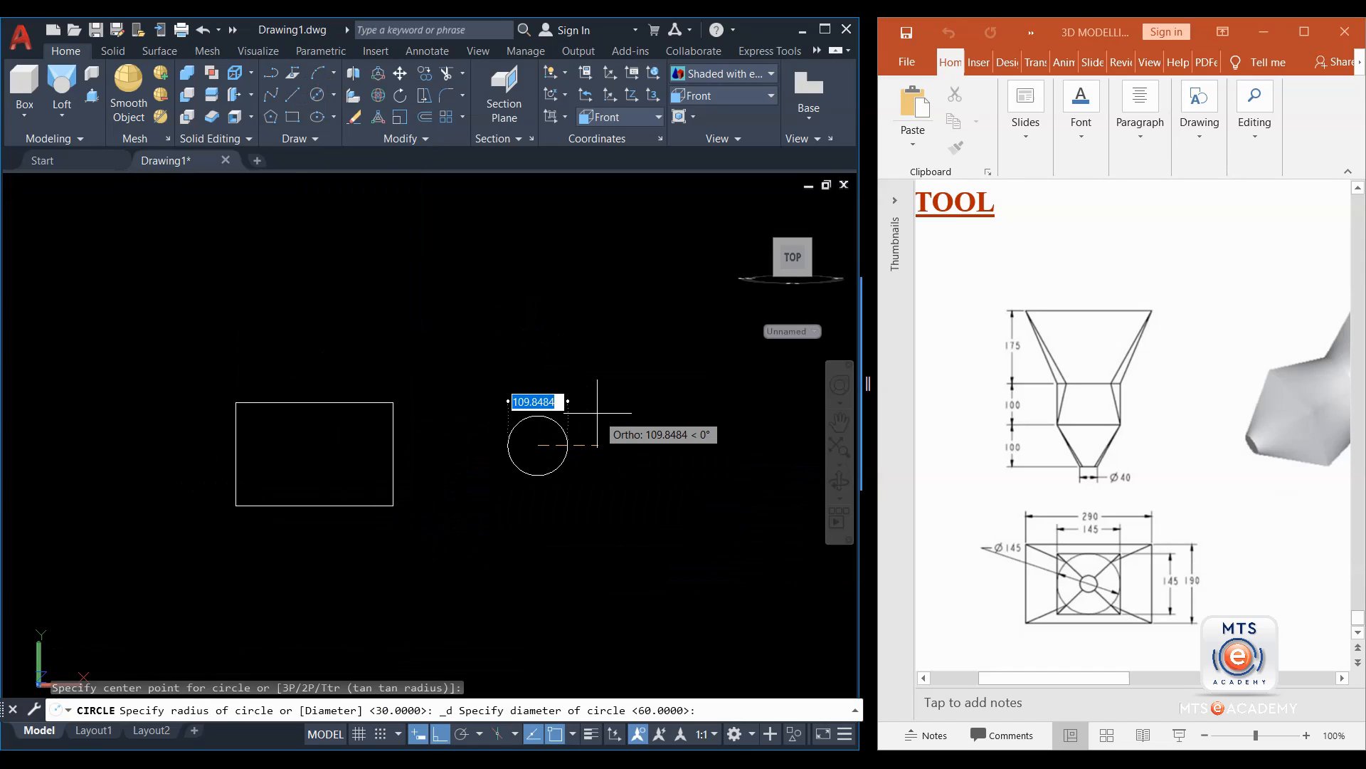
{"action": "type", "text": "145"}
{"action": "key", "text": "Return"}
Draw a 145 x 145 mm square to the right of the 145 mm circle.
{"action": "middle_click_drag", "start_coordinate": [598, 438], "coordinate": [393, 390]}
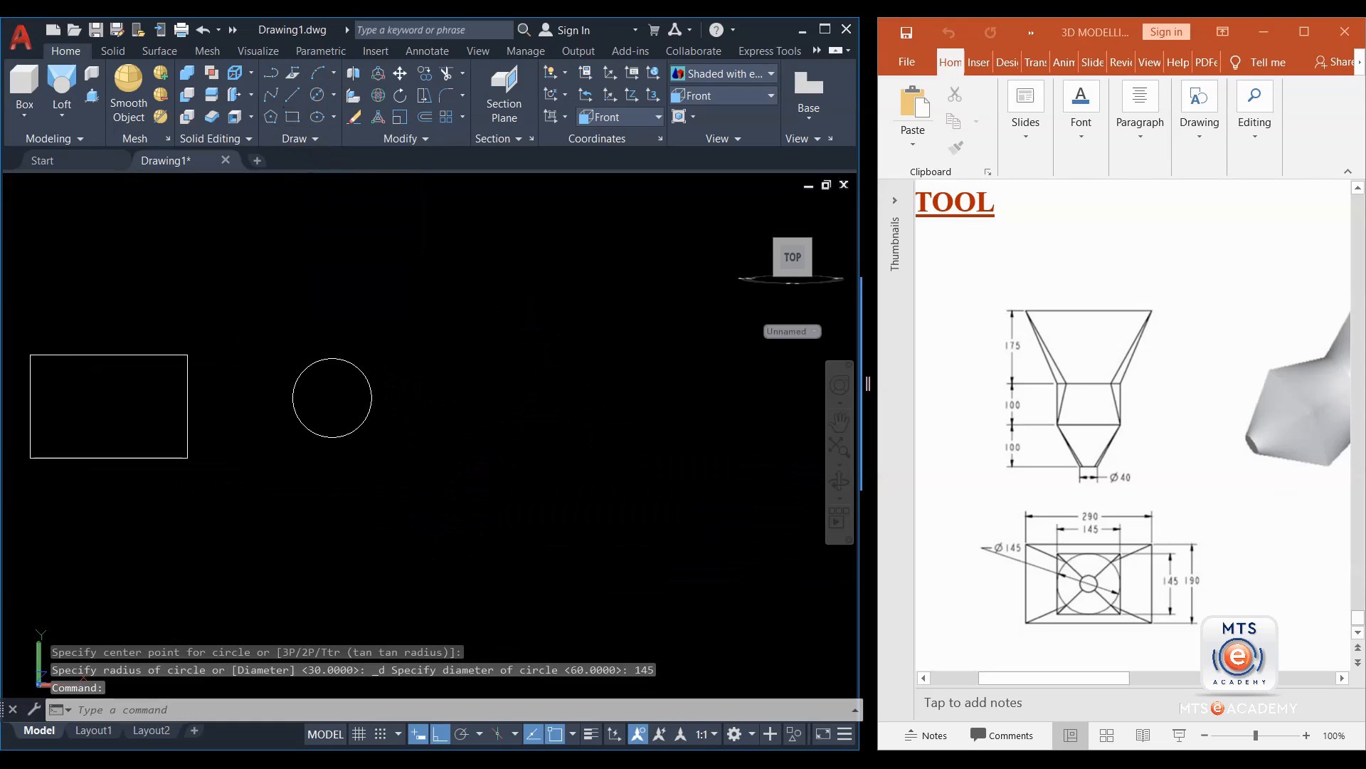
{"action": "left_click", "coordinate": [465, 451]}
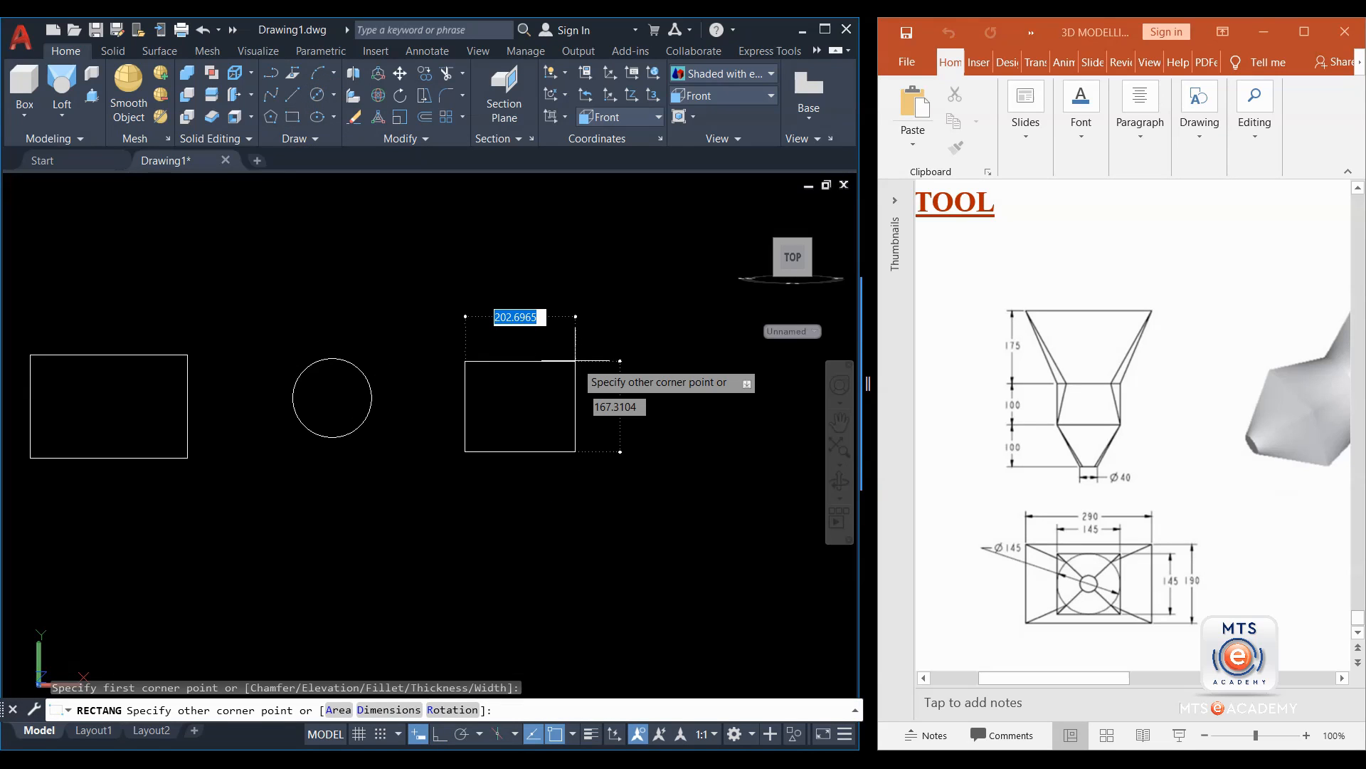
{"action": "type", "text": "145"}
{"action": "key", "text": "Tab"}
{"action": "type", "text": "1"}
{"action": "key", "text": "Return"}
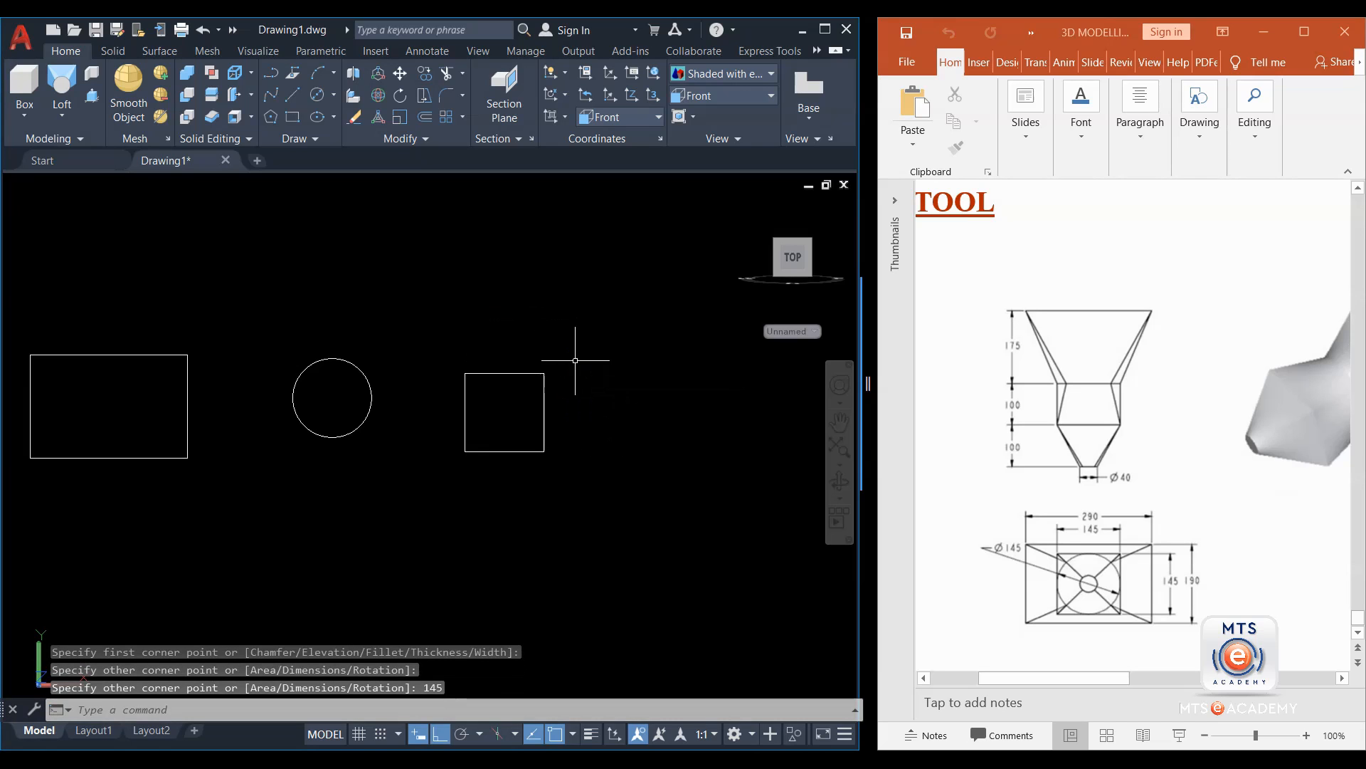
Draw a 40 mm diameter circle to the right of the square.
{"action": "middle_click_drag", "start_coordinate": [473, 226], "coordinate": [342, 213]}
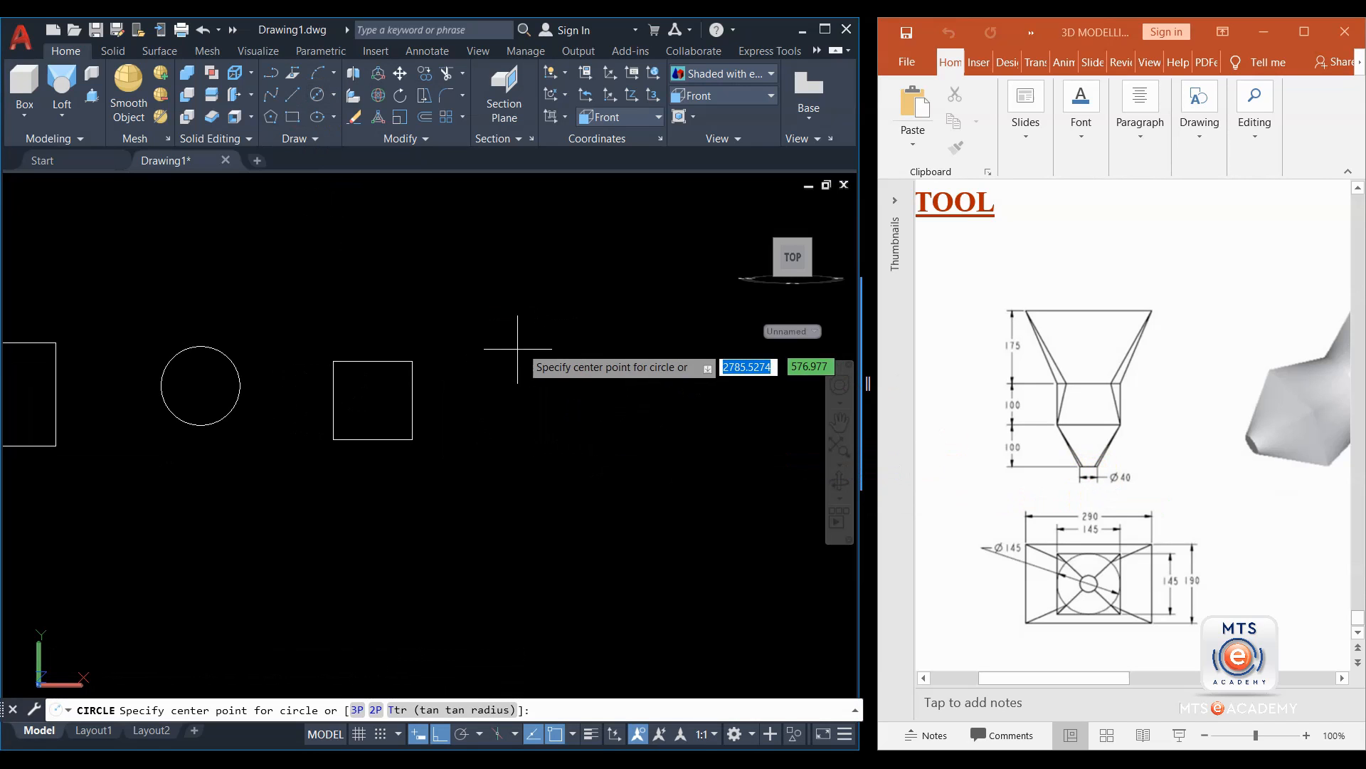
{"action": "left_click", "coordinate": [530, 394]}
{"action": "type", "text": "40"}
{"action": "key", "text": "Return"}
{"action": "middle_click_drag", "start_coordinate": [215, 495], "coordinate": [420, 494]}
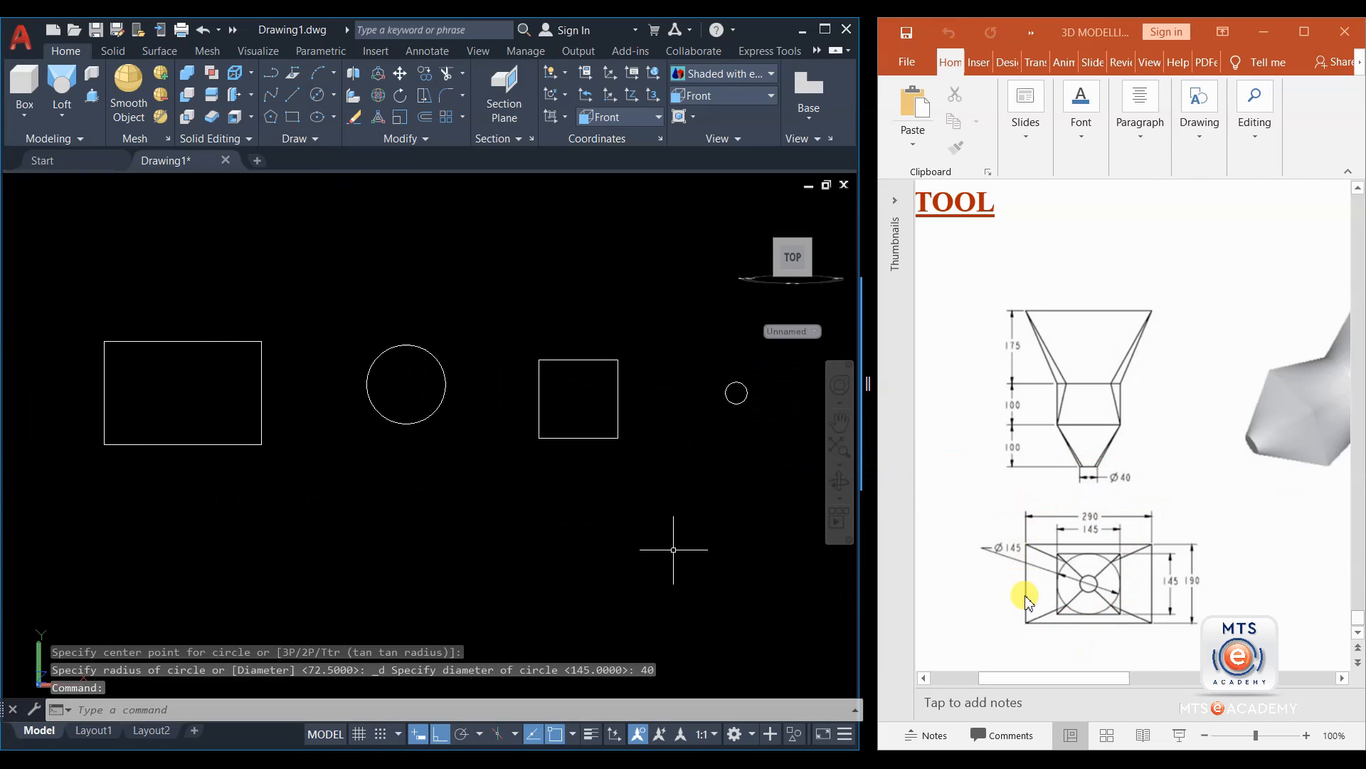
Move the 145 mm circle by its center onto the center of the 290 x 190 mm rectangle.
{"action": "left_click", "coordinate": [440, 358]}
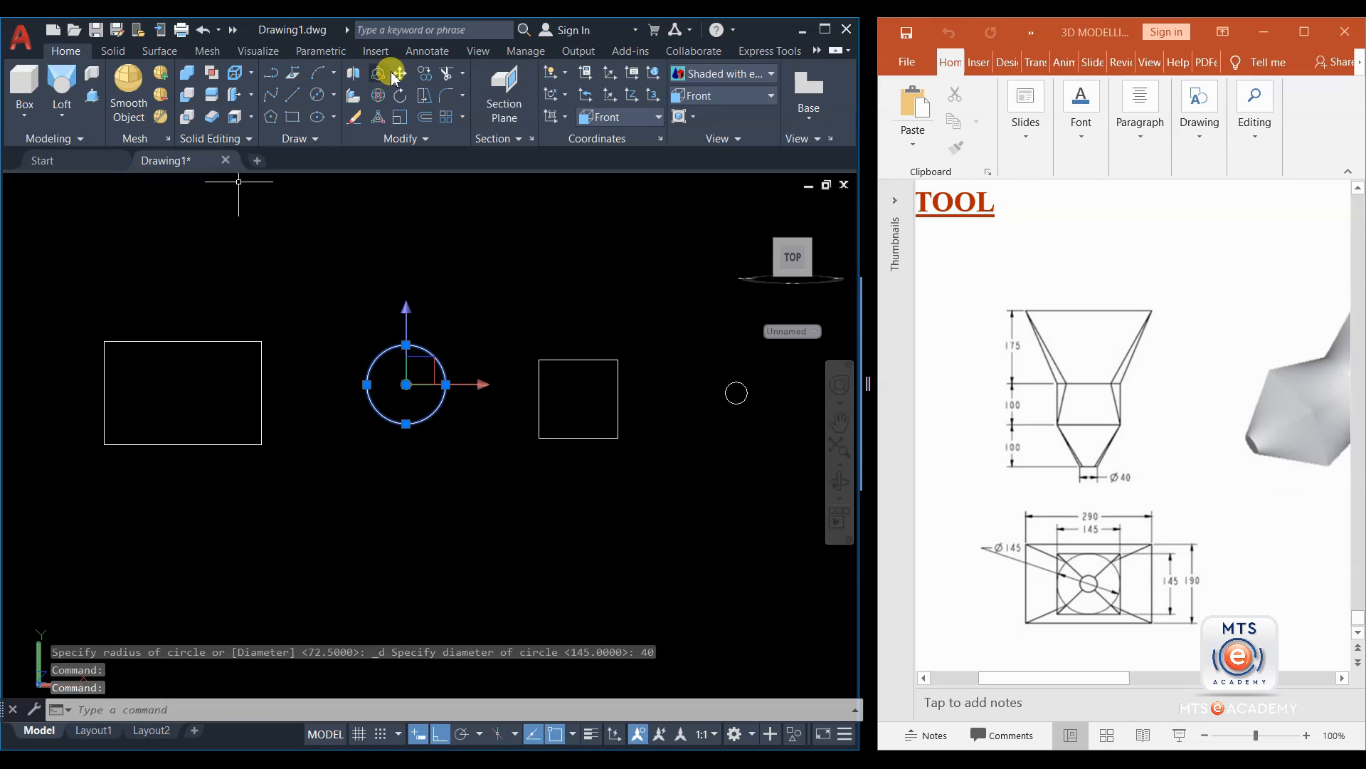
{"action": "left_click", "coordinate": [405, 381]}
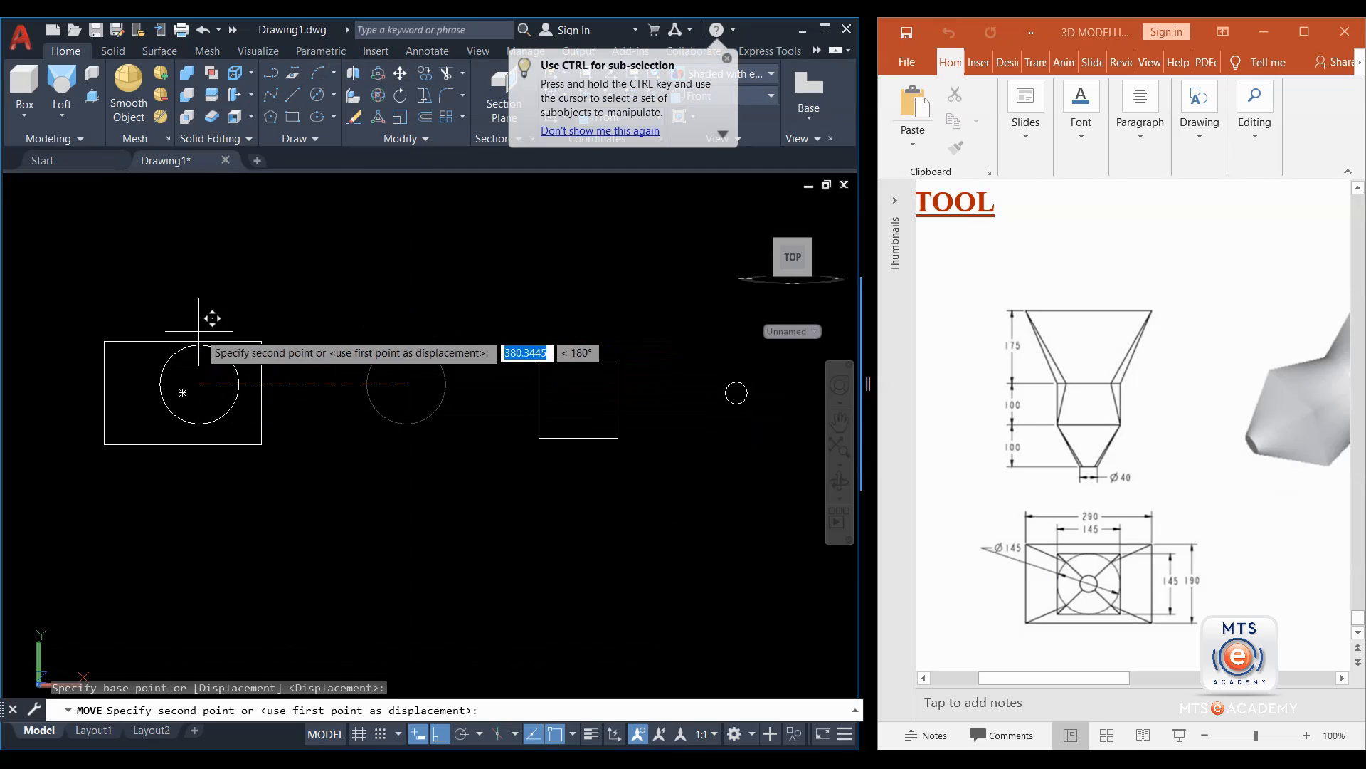
{"action": "left_click", "coordinate": [183, 393]}
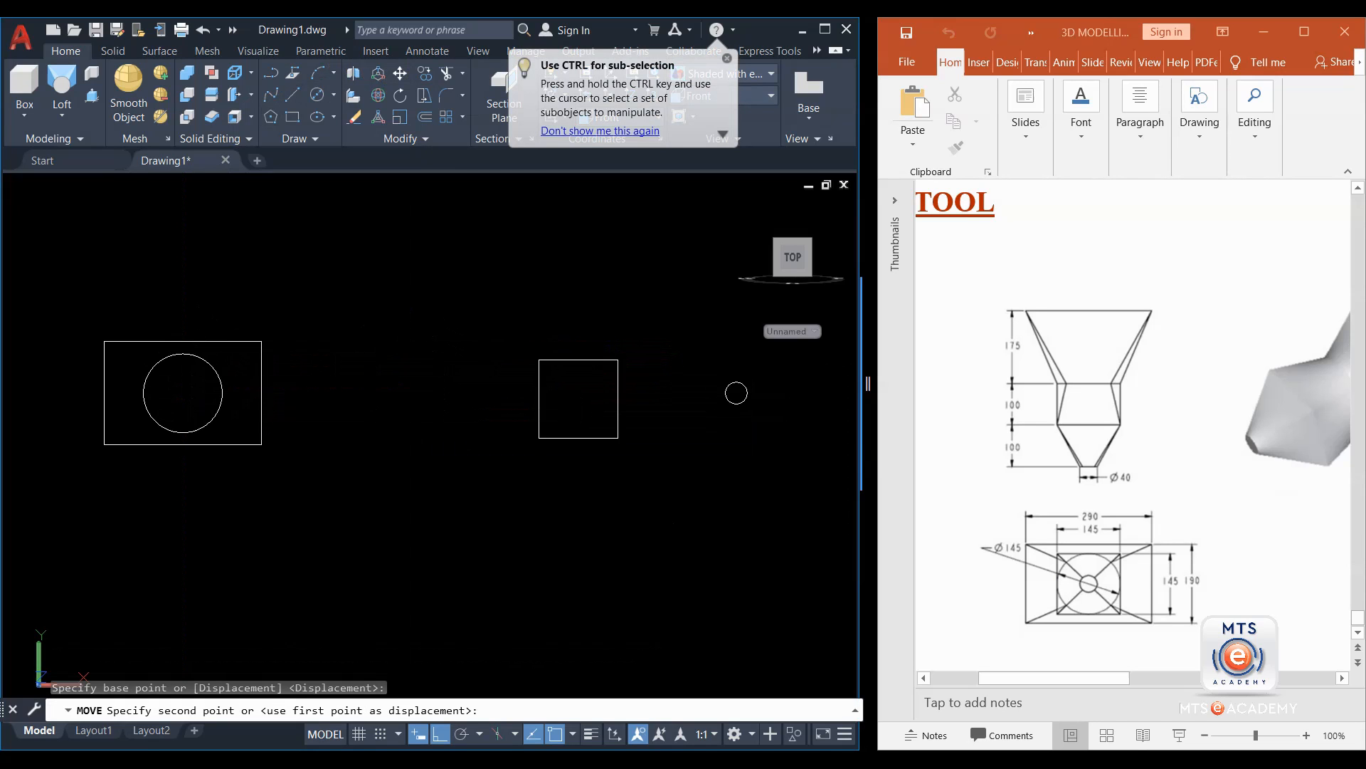
Move the 145 mm square from its center to the common center of the rectangle and large circle.
{"action": "left_click", "coordinate": [562, 364]}
{"action": "left_click", "coordinate": [504, 388]}
{"action": "left_click", "coordinate": [400, 73]}
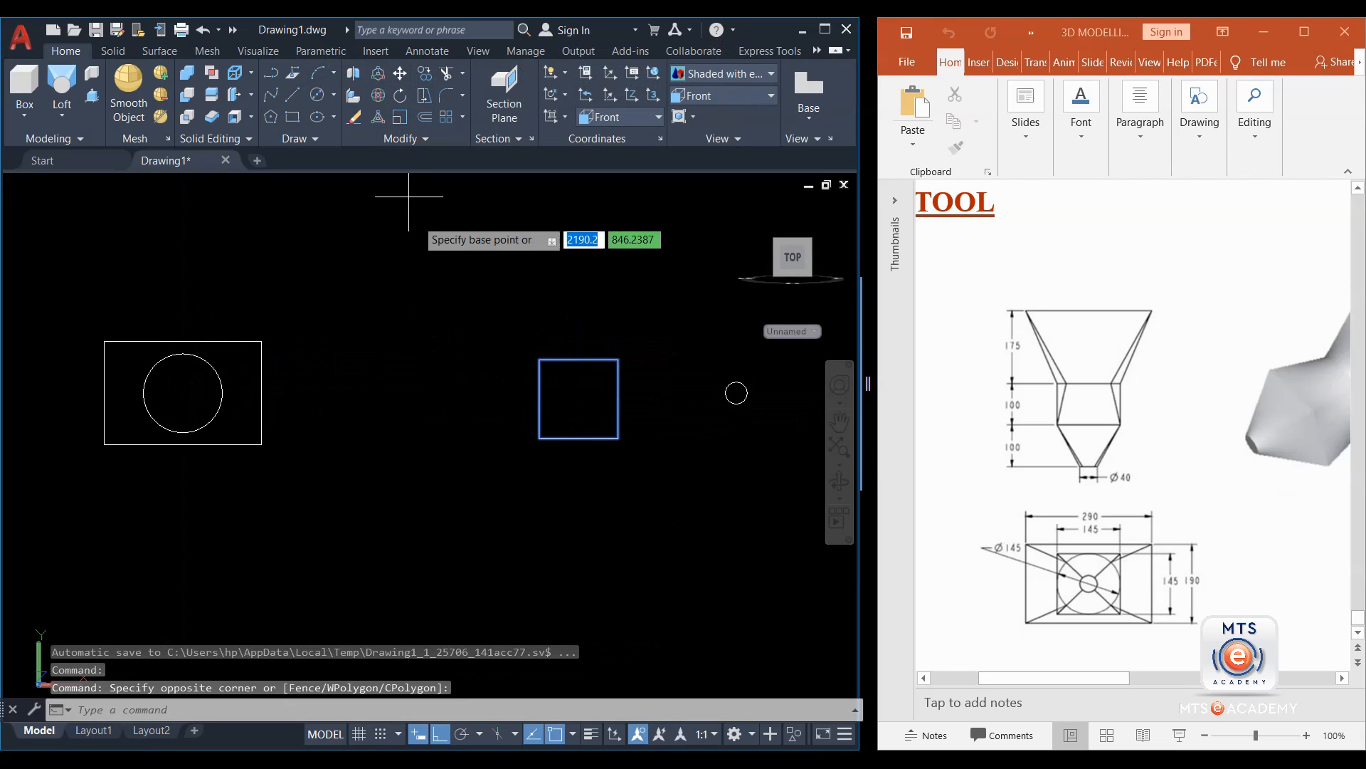
{"action": "left_click", "coordinate": [579, 399]}
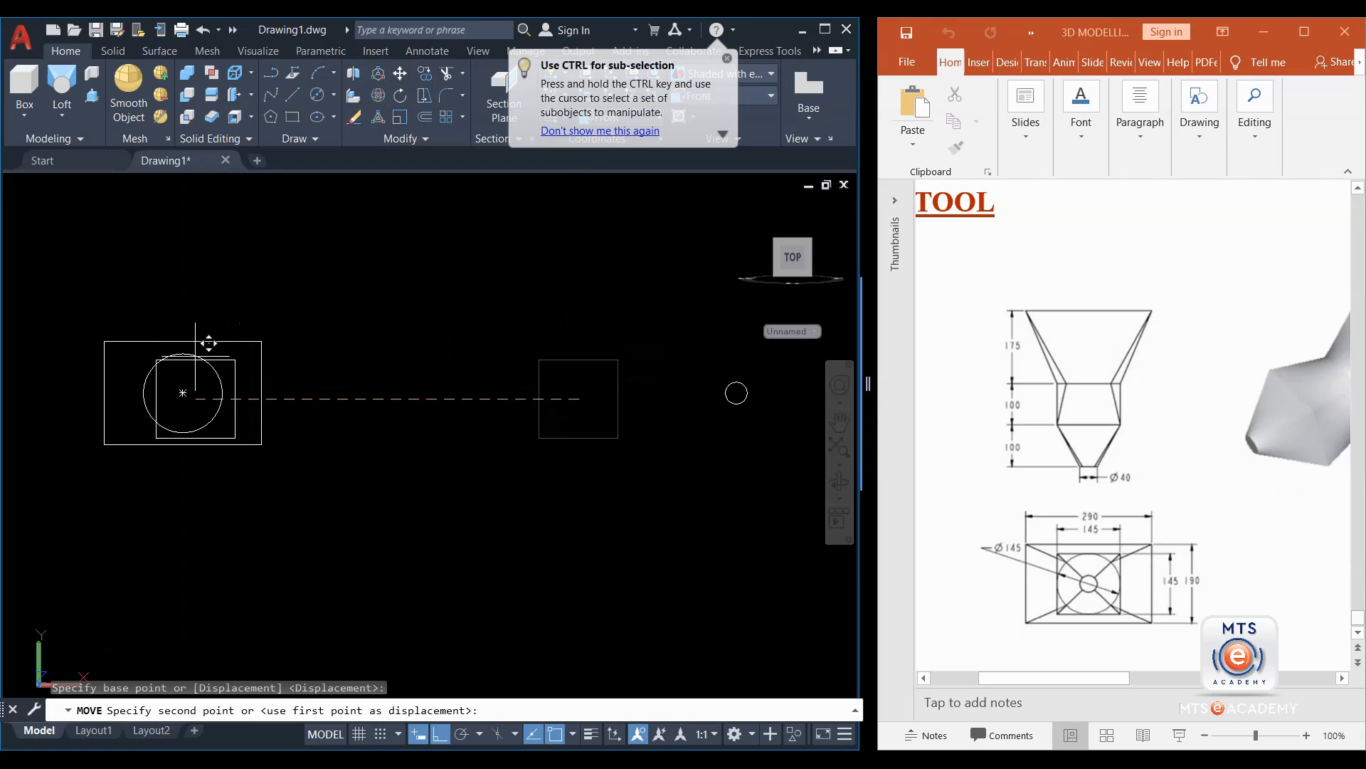
{"action": "left_click", "coordinate": [183, 392]}
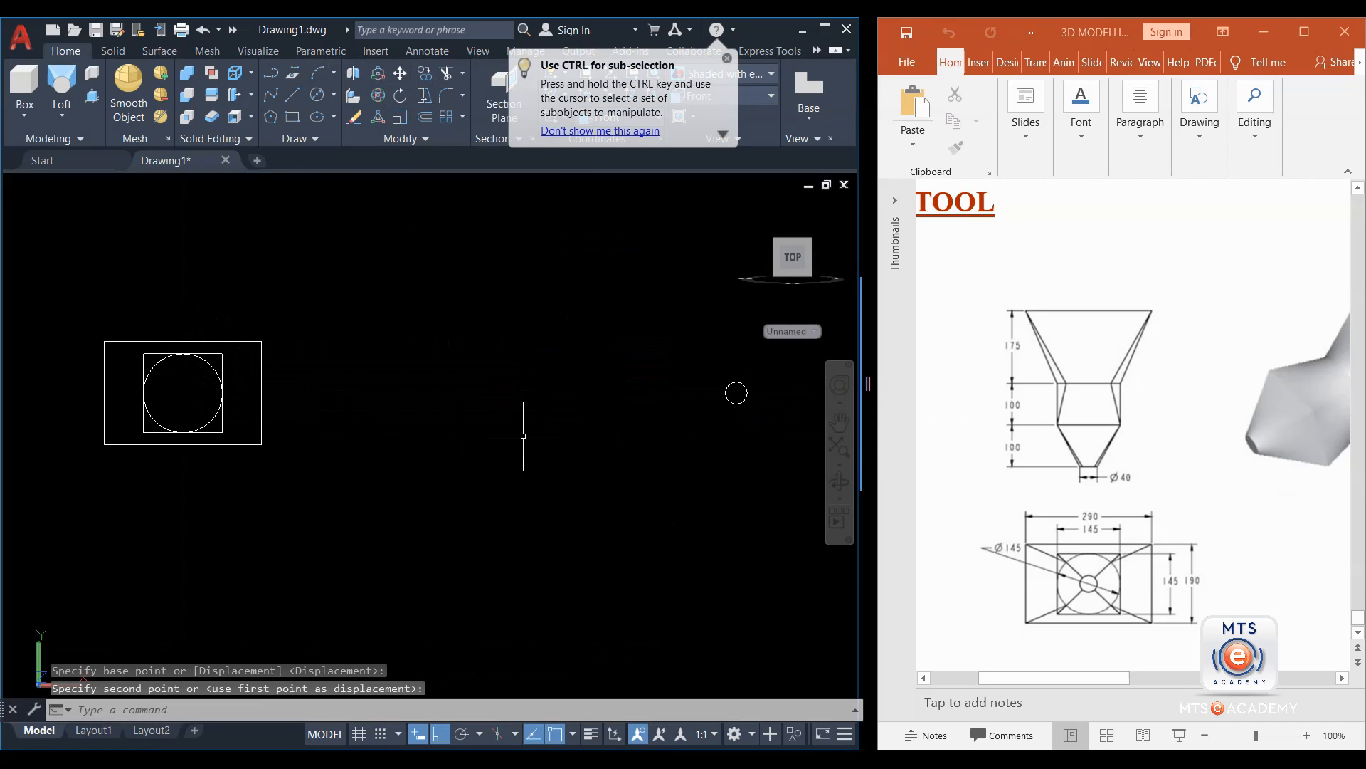
Move the 40 mm circle by its center onto the shared center of the other three profiles.
{"action": "left_click", "coordinate": [736, 392]}
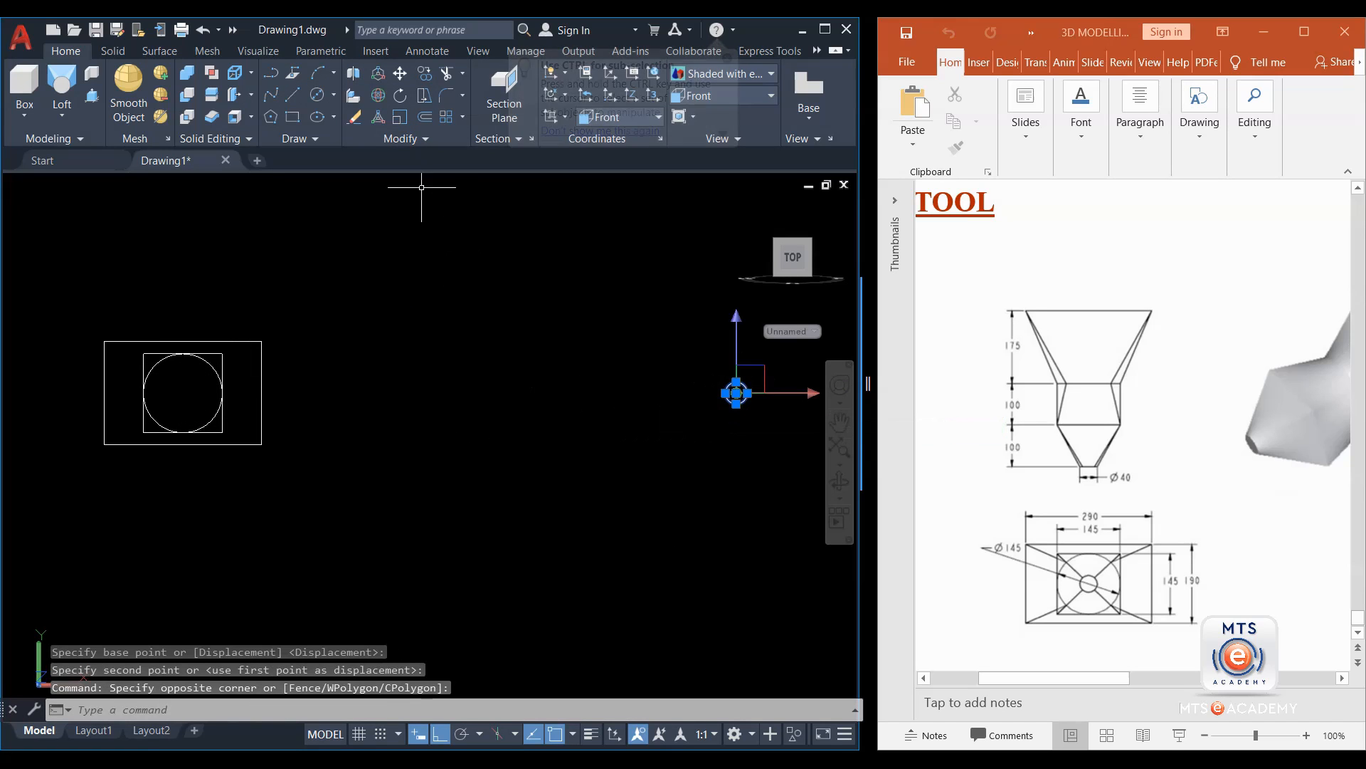
{"action": "left_click", "coordinate": [401, 74]}
{"action": "scroll", "coordinate": [730, 384], "scroll_direction": "up", "scroll_amount": 2}
{"action": "left_click", "coordinate": [730, 384]}
{"action": "scroll", "coordinate": [391, 442], "scroll_direction": "down", "scroll_amount": 2}
{"action": "middle_click_drag", "start_coordinate": [328, 445], "coordinate": [468, 444]}
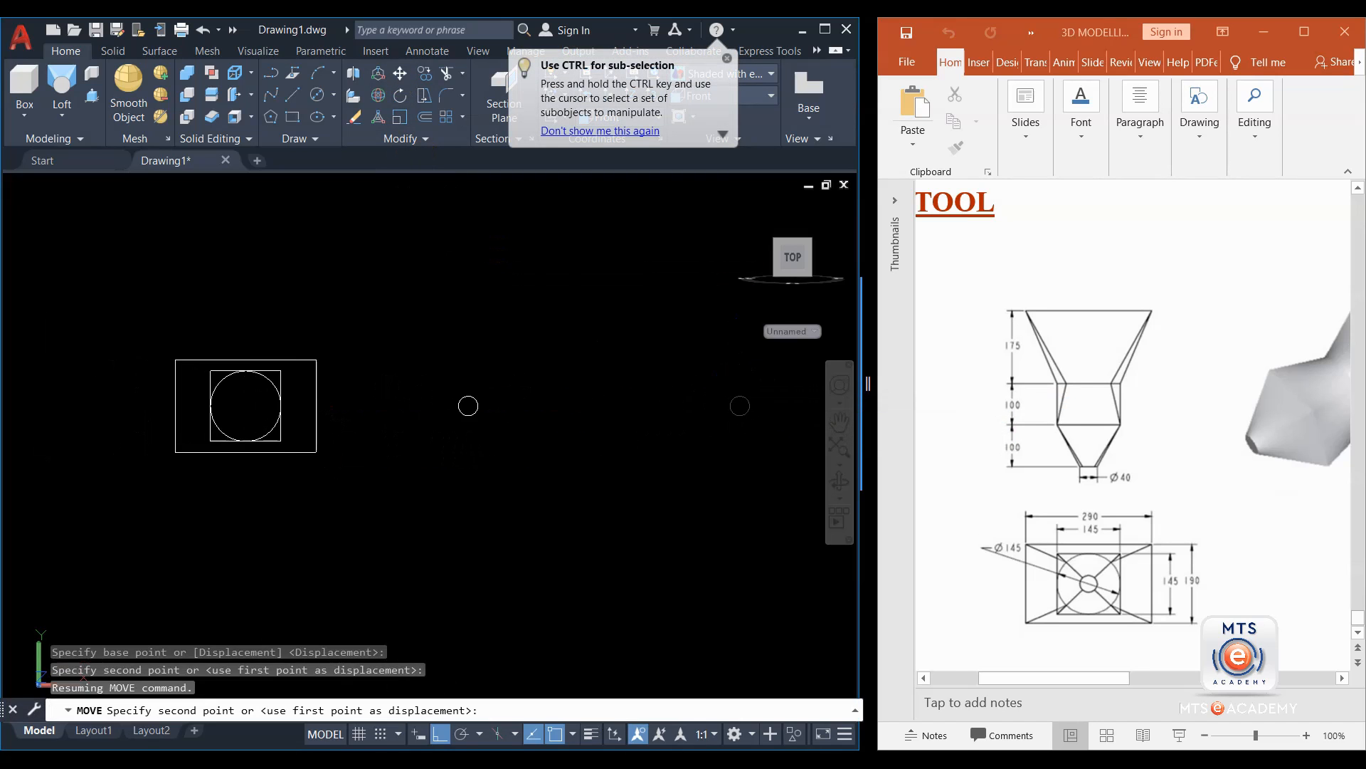
{"action": "left_click", "coordinate": [245, 406]}
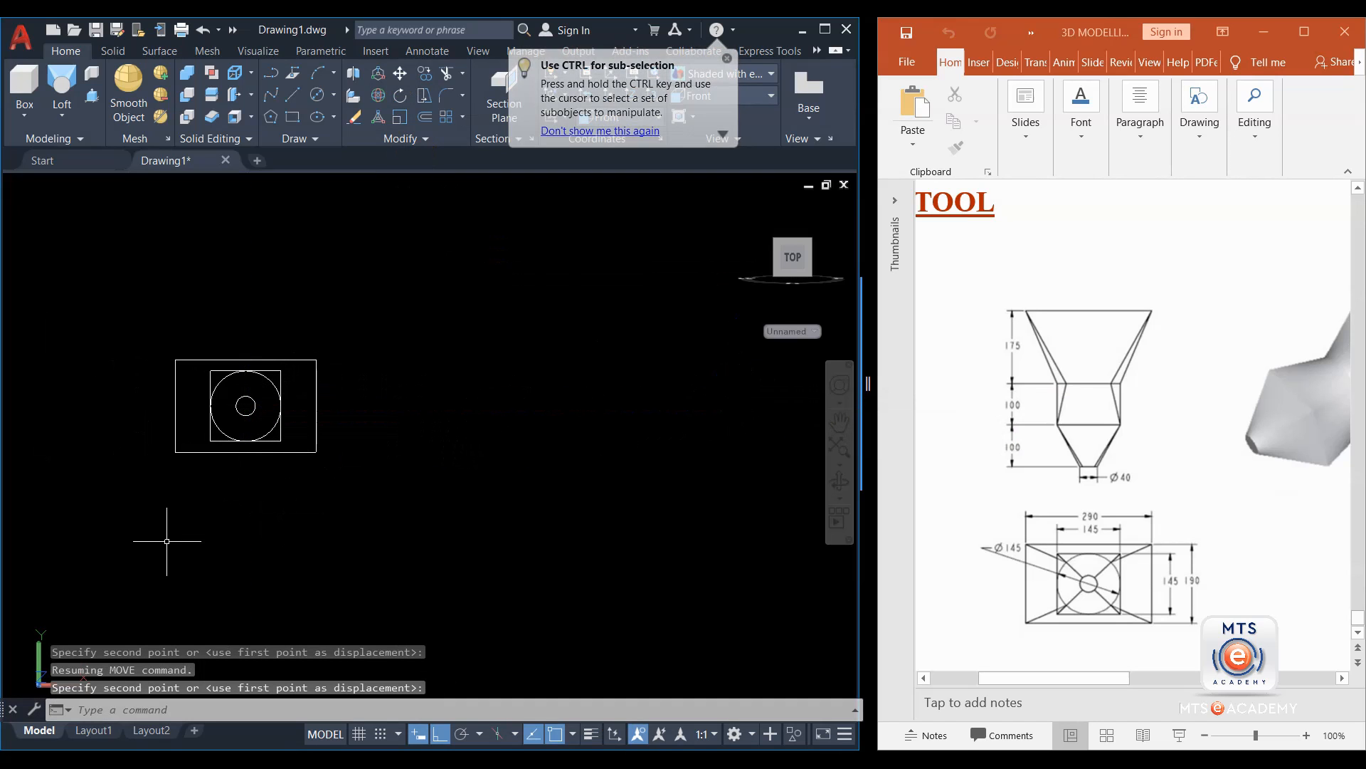
Tilt the 3D view to a near-front angle and enlarge the four concentric profiles.
{"action": "middle_click_drag", "start_coordinate": [174, 543], "coordinate": [185, 379], "text": "shift"}
{"action": "mouse_move", "coordinate": [294, 528]}
{"action": "middle_mouse_down", "text": "shift"}
{"action": "mouse_move", "coordinate": [281, 549]}
{"action": "mouse_move", "coordinate": [418, 522]}
{"action": "mouse_move", "coordinate": [349, 526]}
{"action": "mouse_move", "coordinate": [370, 530]}
{"action": "middle_mouse_up", "text": "shift"}
{"action": "scroll", "coordinate": [333, 548], "scroll_direction": "up", "scroll_amount": 4}
{"action": "scroll", "coordinate": [354, 555], "scroll_direction": "down", "scroll_amount": 2}
{"action": "middle_click_drag", "start_coordinate": [258, 607], "coordinate": [299, 609], "text": "shift"}
{"action": "scroll", "coordinate": [299, 608], "scroll_direction": "down", "scroll_amount": 3}
{"action": "scroll", "coordinate": [294, 607], "scroll_direction": "up", "scroll_amount": 6}
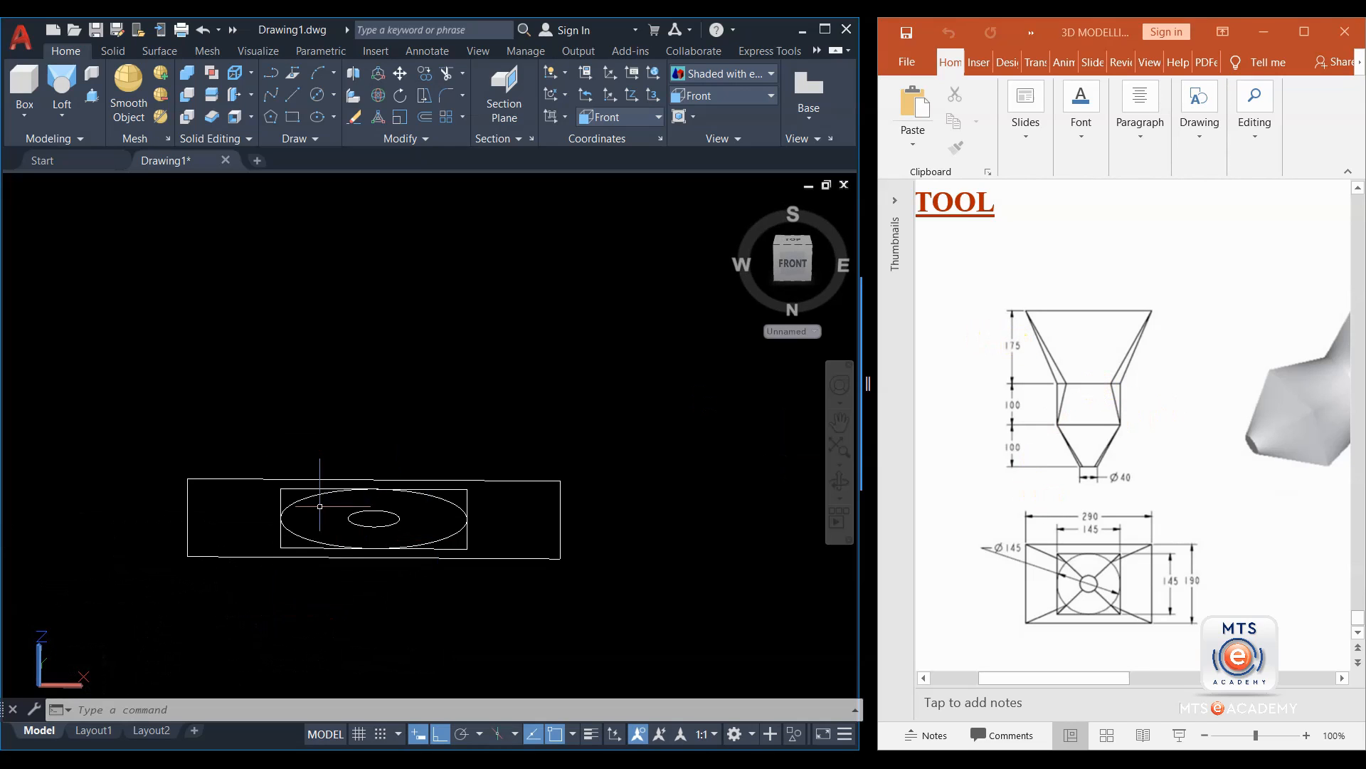
Try shifting the 145 mm circle by -175 mm perpendicular to the profile plane, and undo the shift.
{"action": "left_click", "coordinate": [435, 493]}
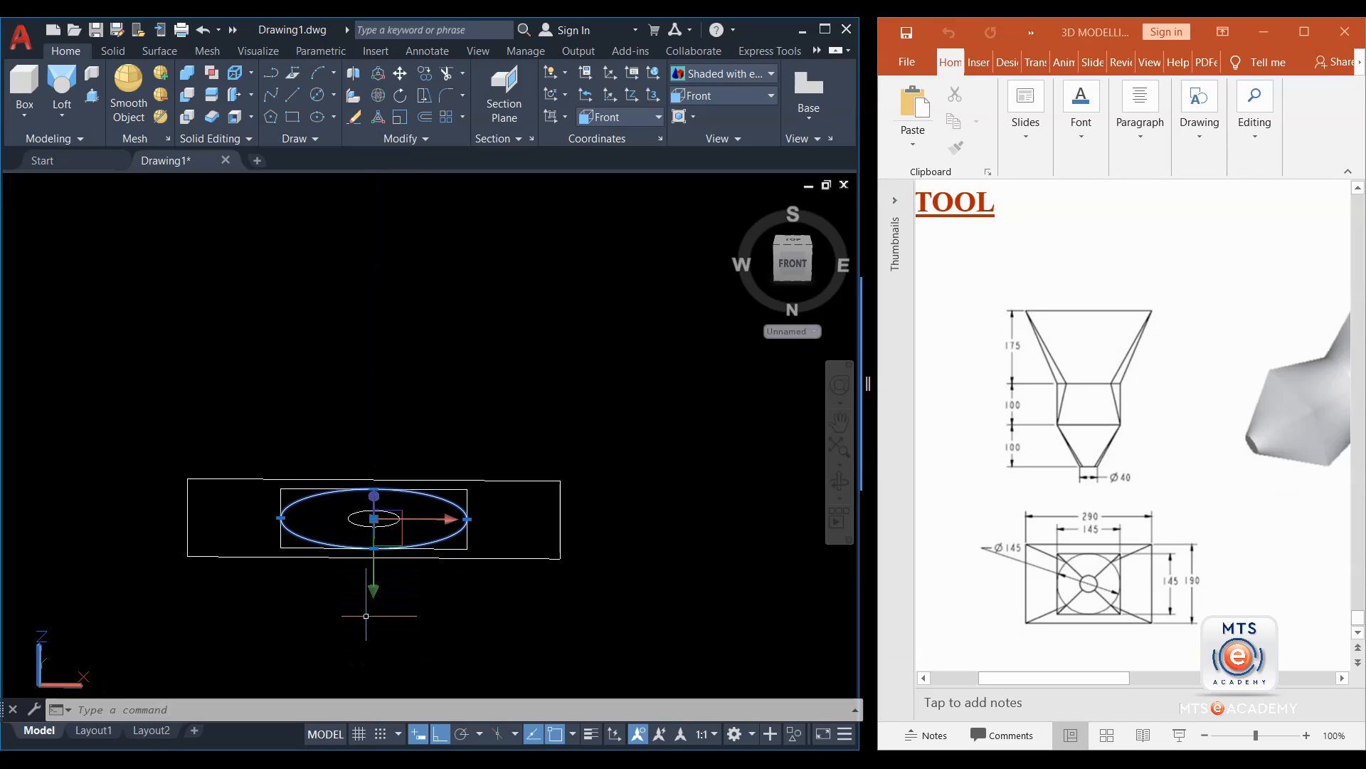
{"action": "left_click", "coordinate": [374, 518]}
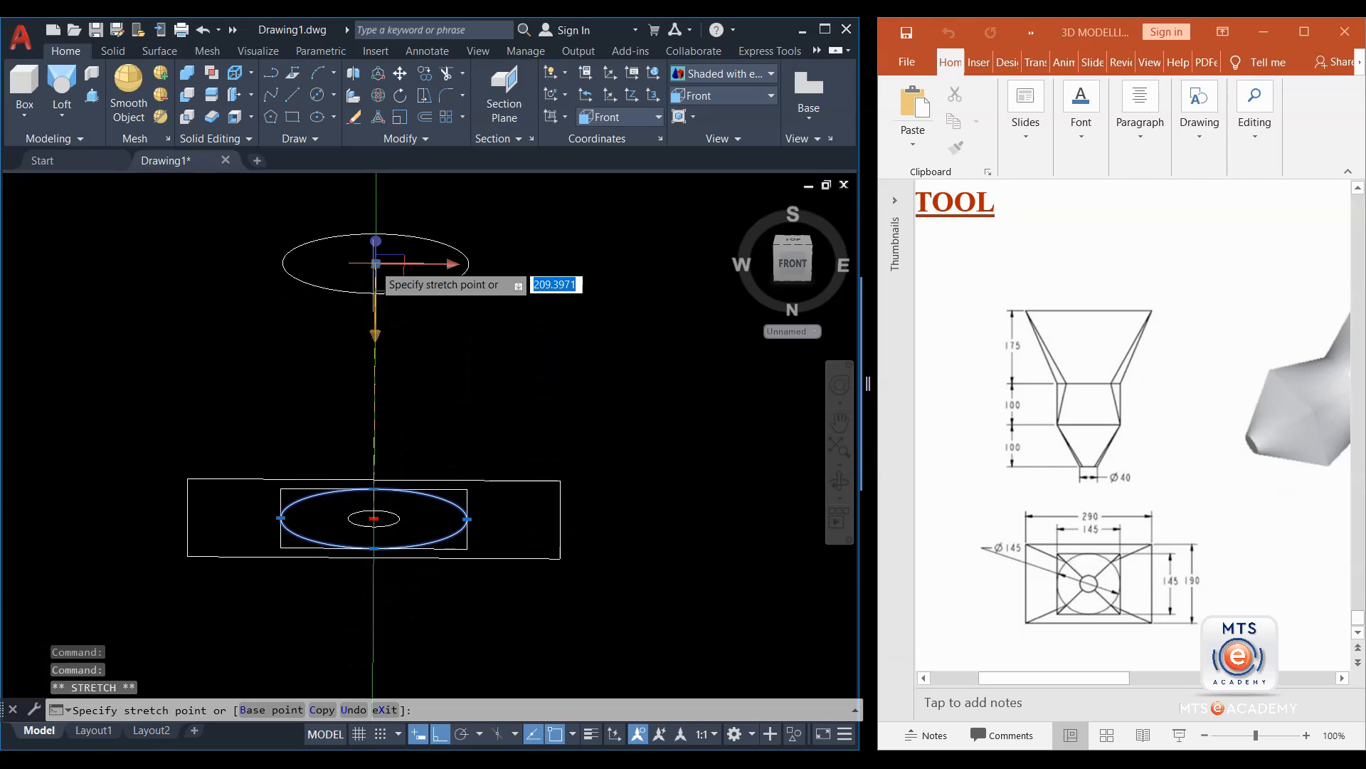
{"action": "type", "text": "-175"}
{"action": "key", "text": "Return"}
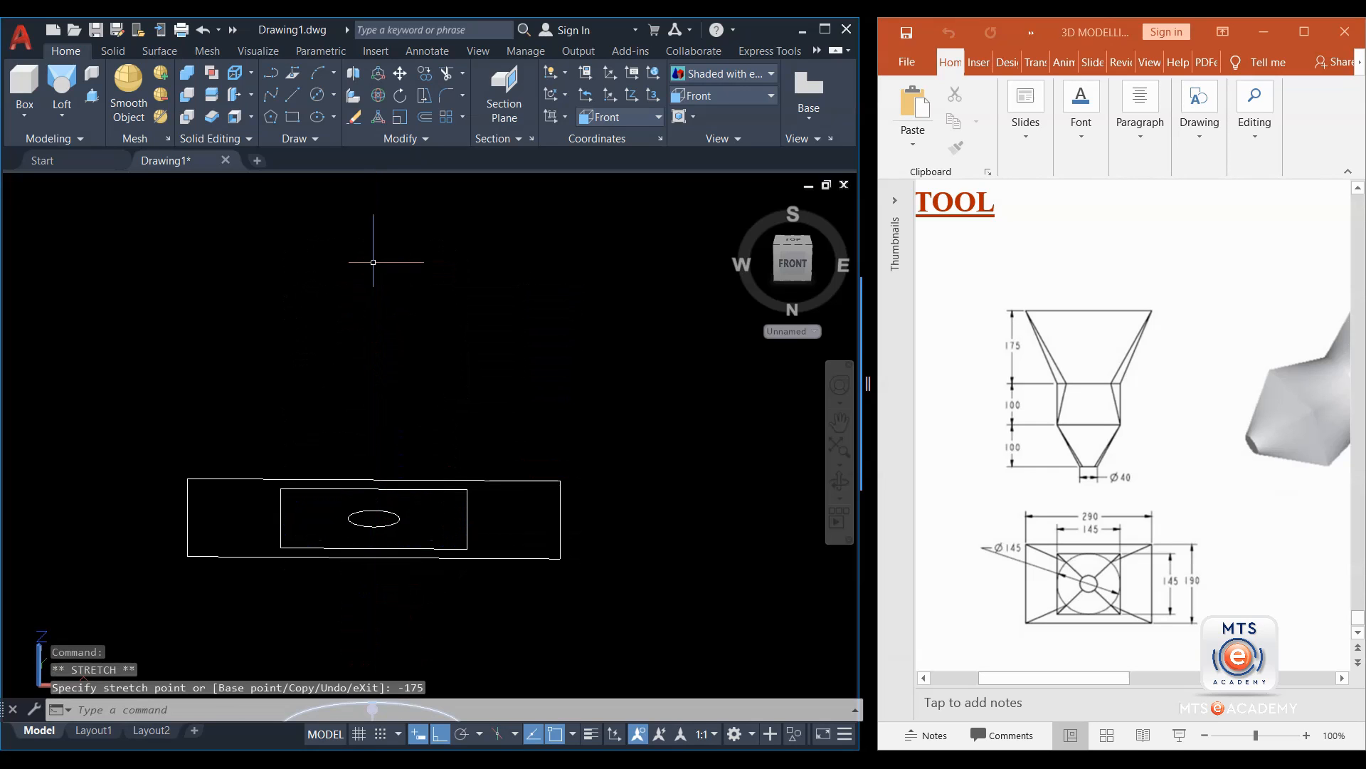
{"action": "scroll", "coordinate": [363, 326], "scroll_direction": "down", "scroll_amount": 4}
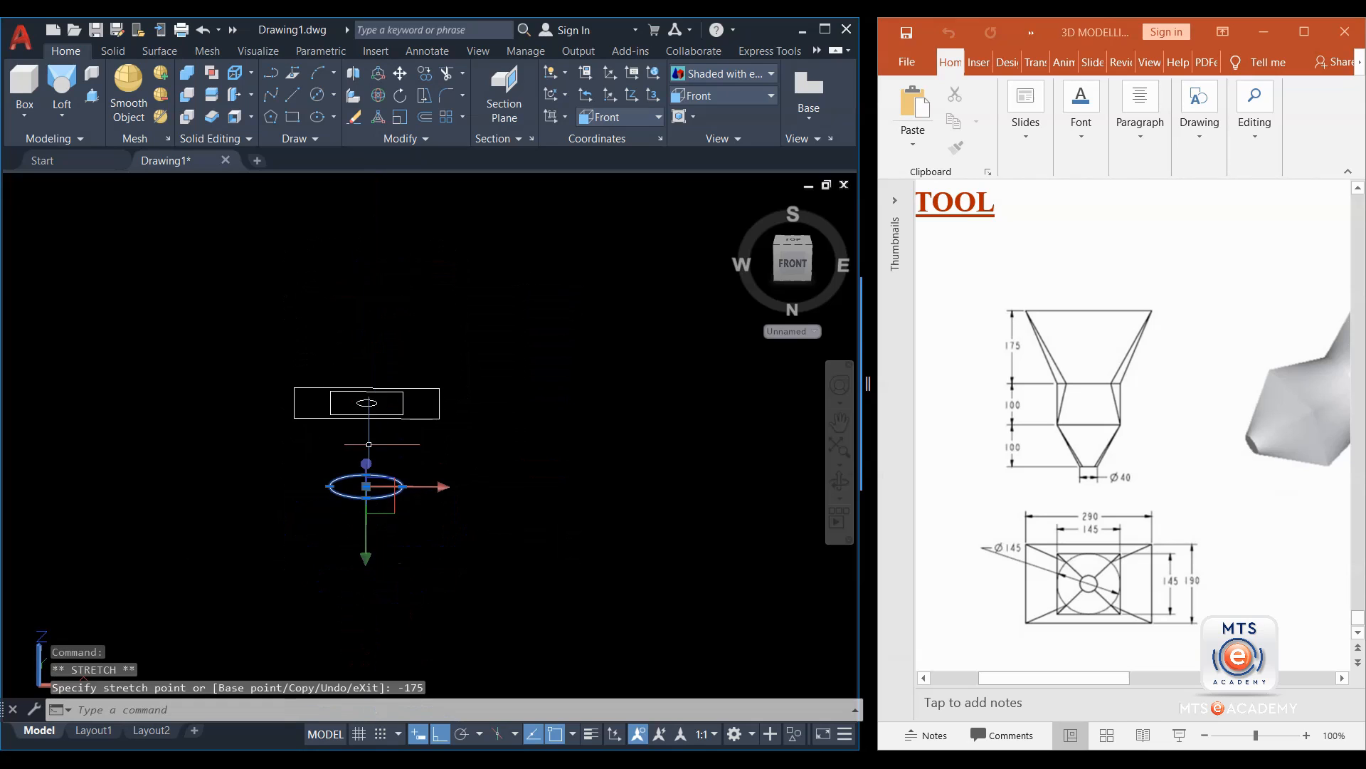
{"action": "scroll", "coordinate": [370, 447], "scroll_direction": "up", "scroll_amount": 3}
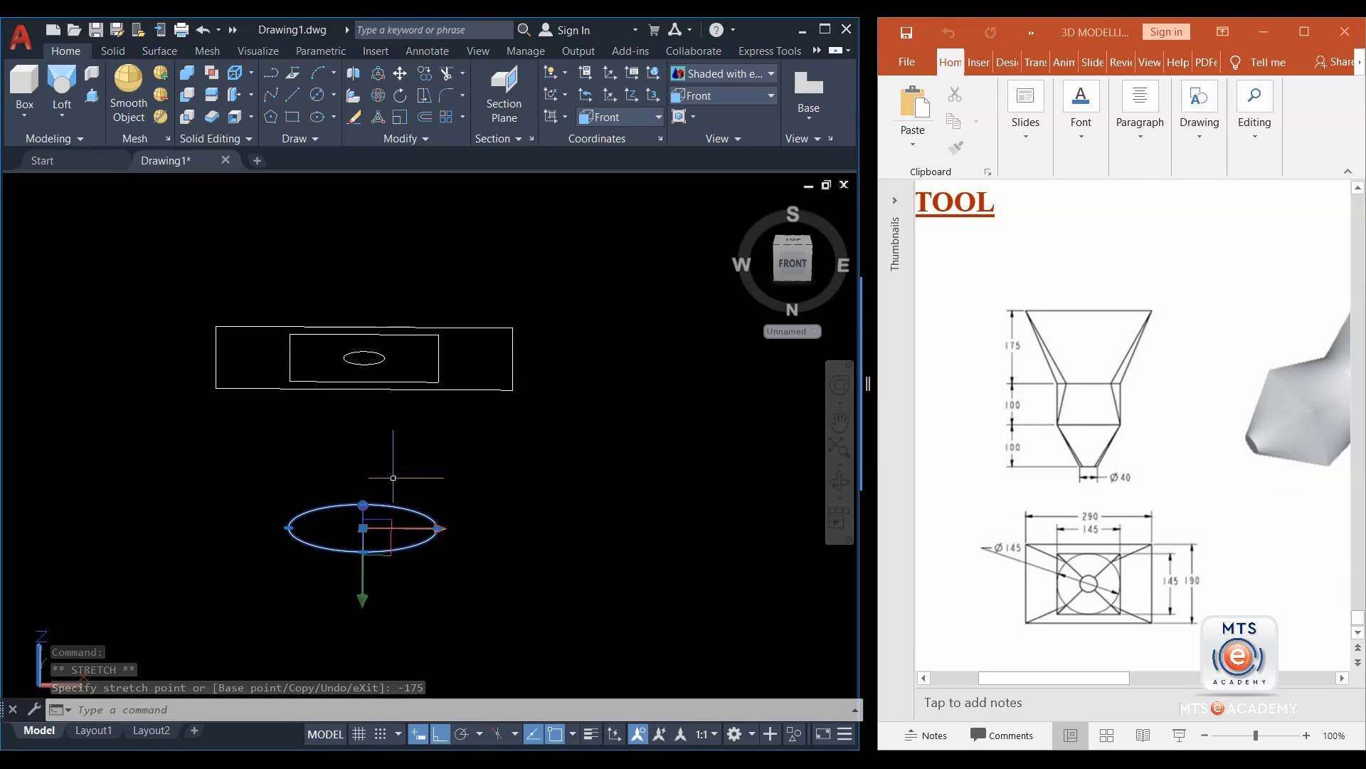
{"action": "key", "text": "ctrl+z"}
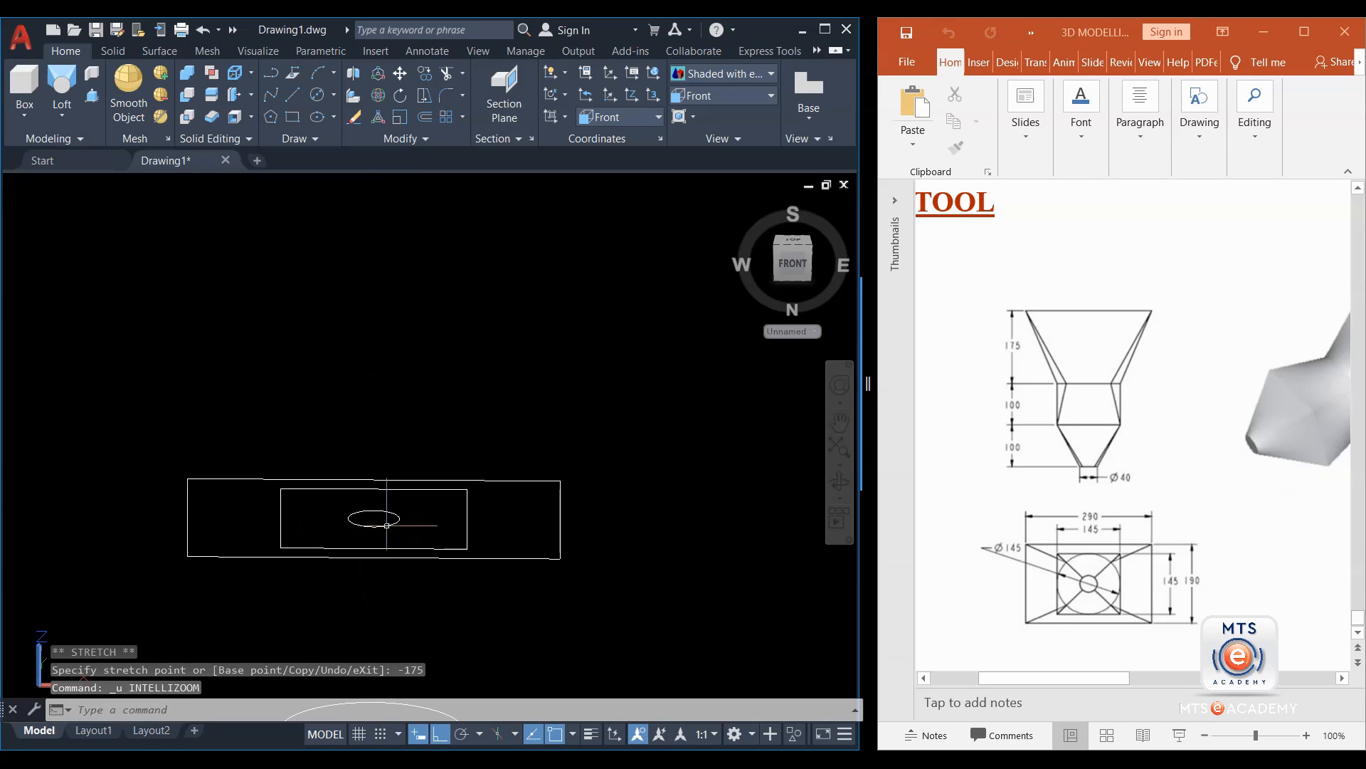
{"action": "key", "text": "ctrl+z"}
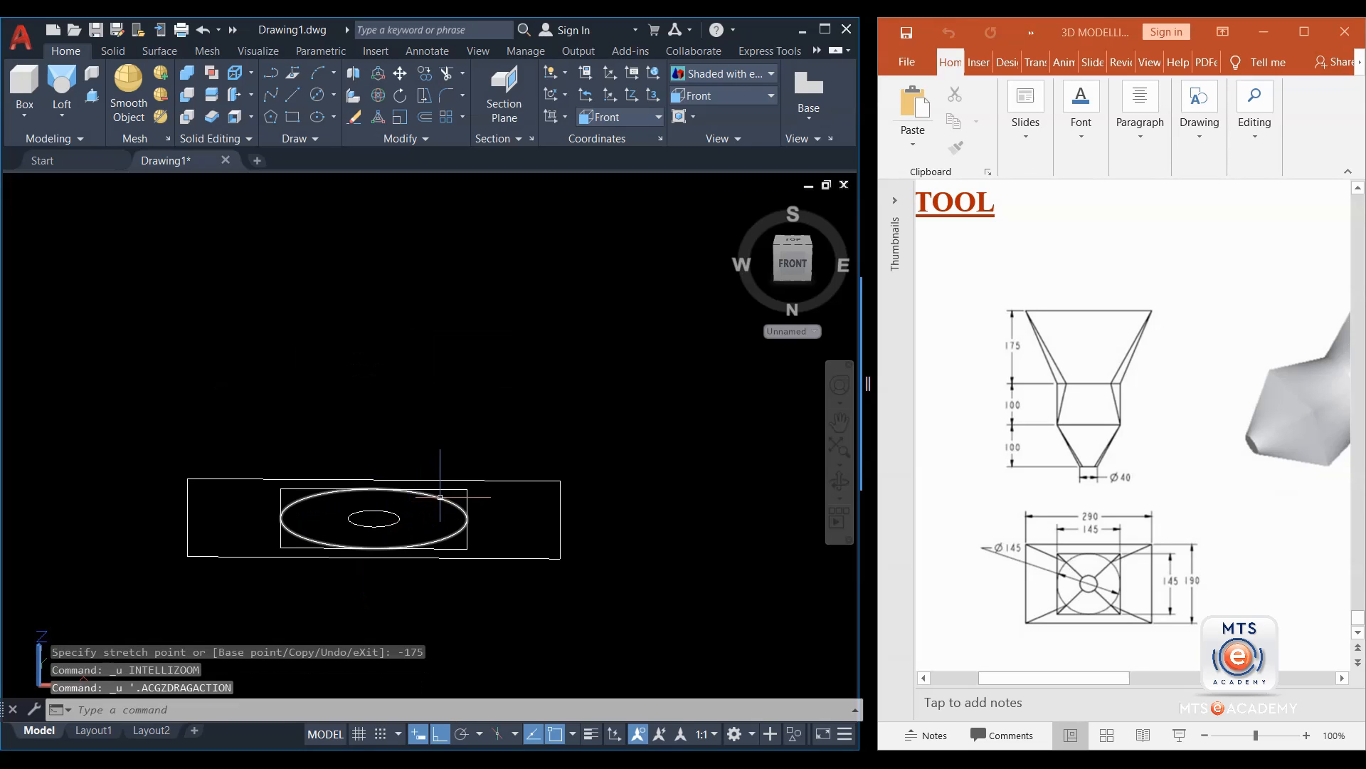
Raise the 145 mm circle 175 mm above the rectangle, perpendicular to the profile plane.
{"action": "left_click", "coordinate": [376, 584]}
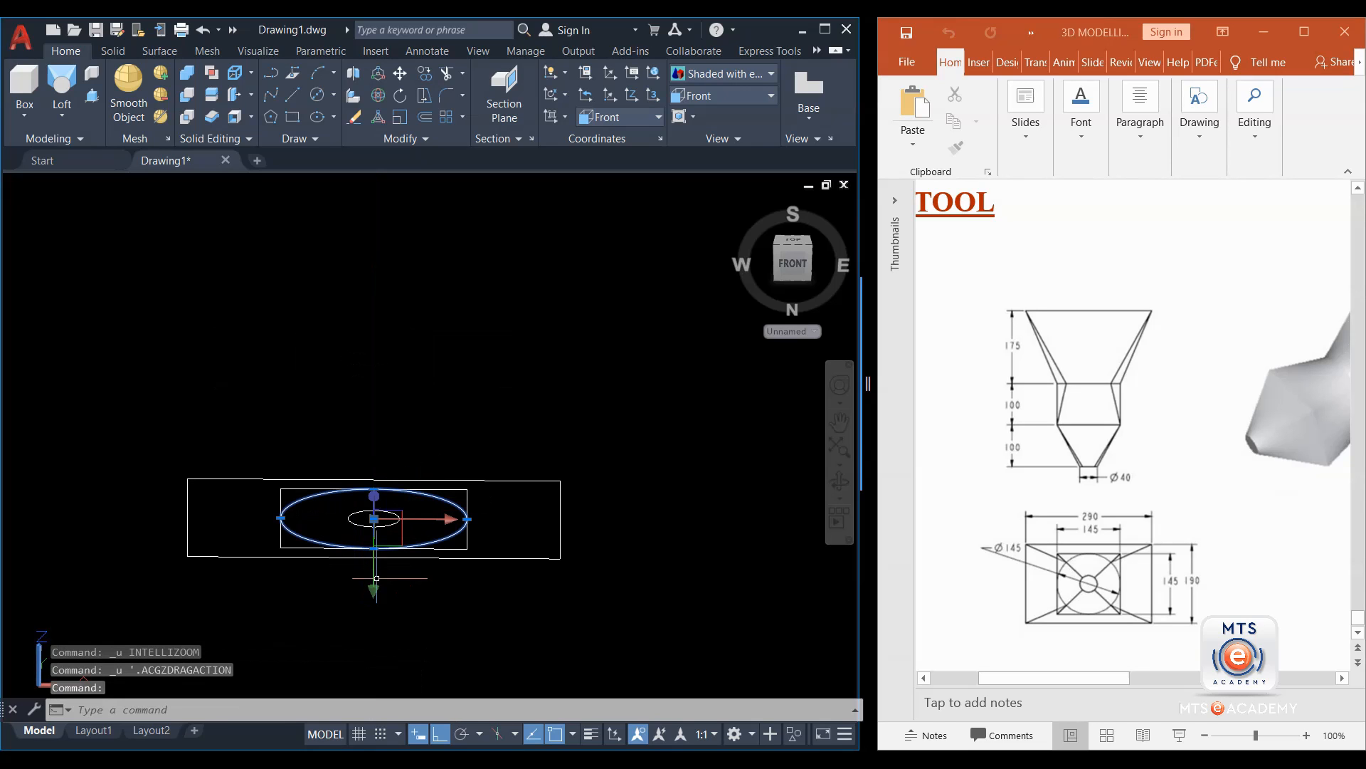
{"action": "left_click", "coordinate": [376, 583]}
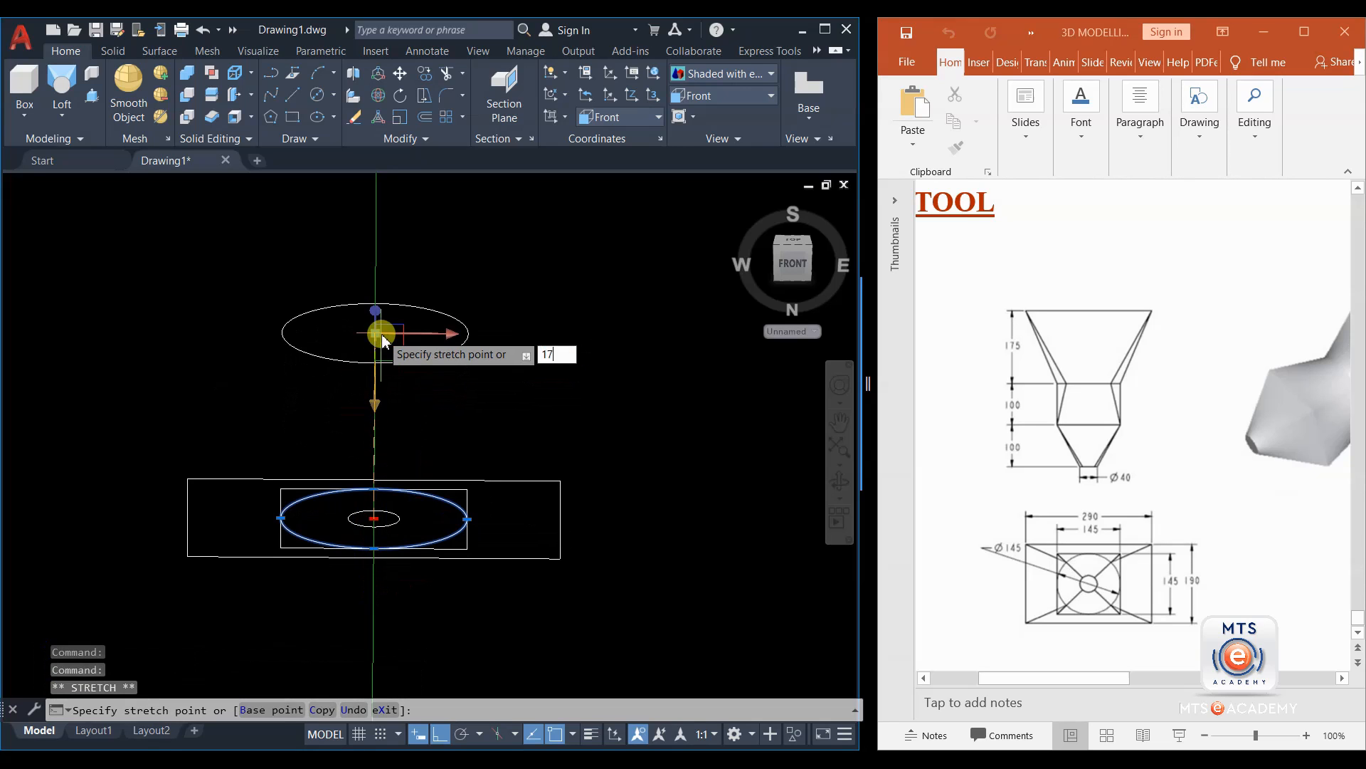
{"action": "key", "text": "Return"}
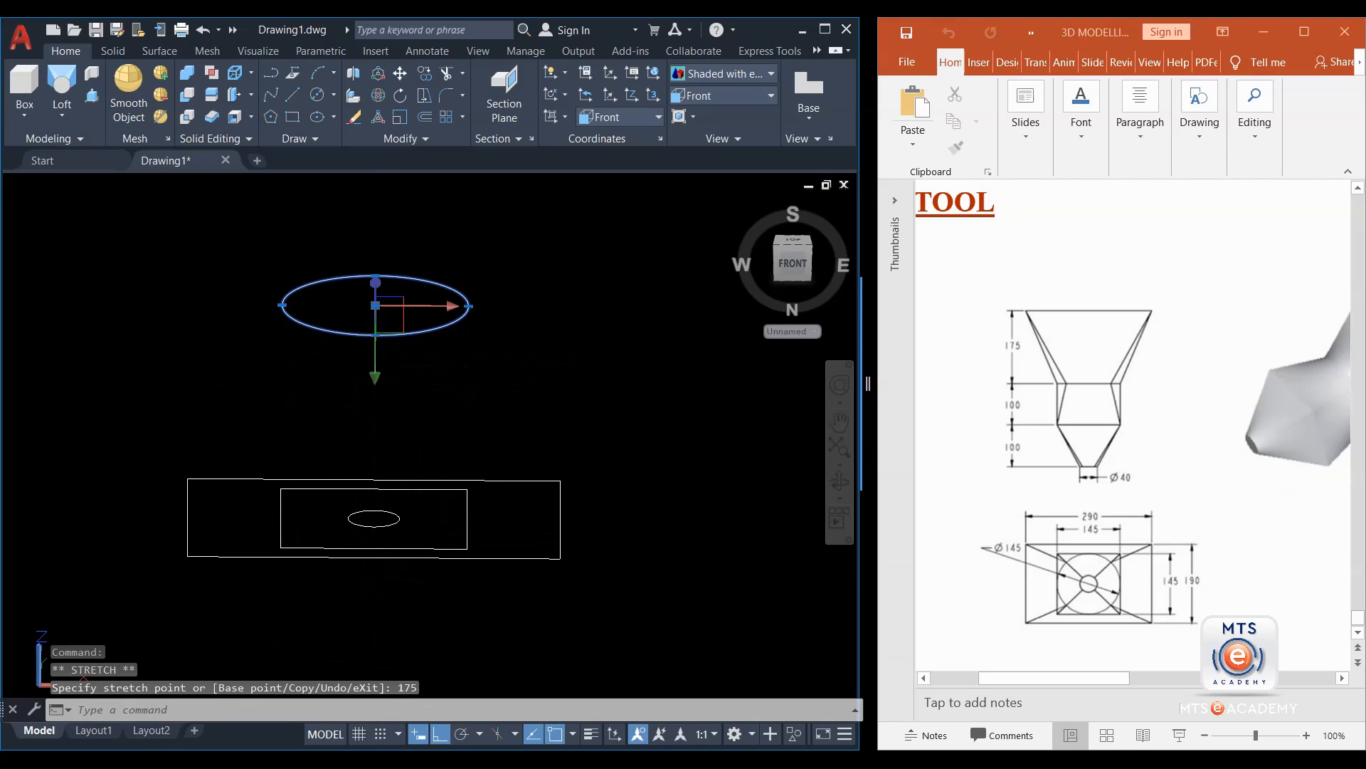
{"action": "key", "text": "Escape"}
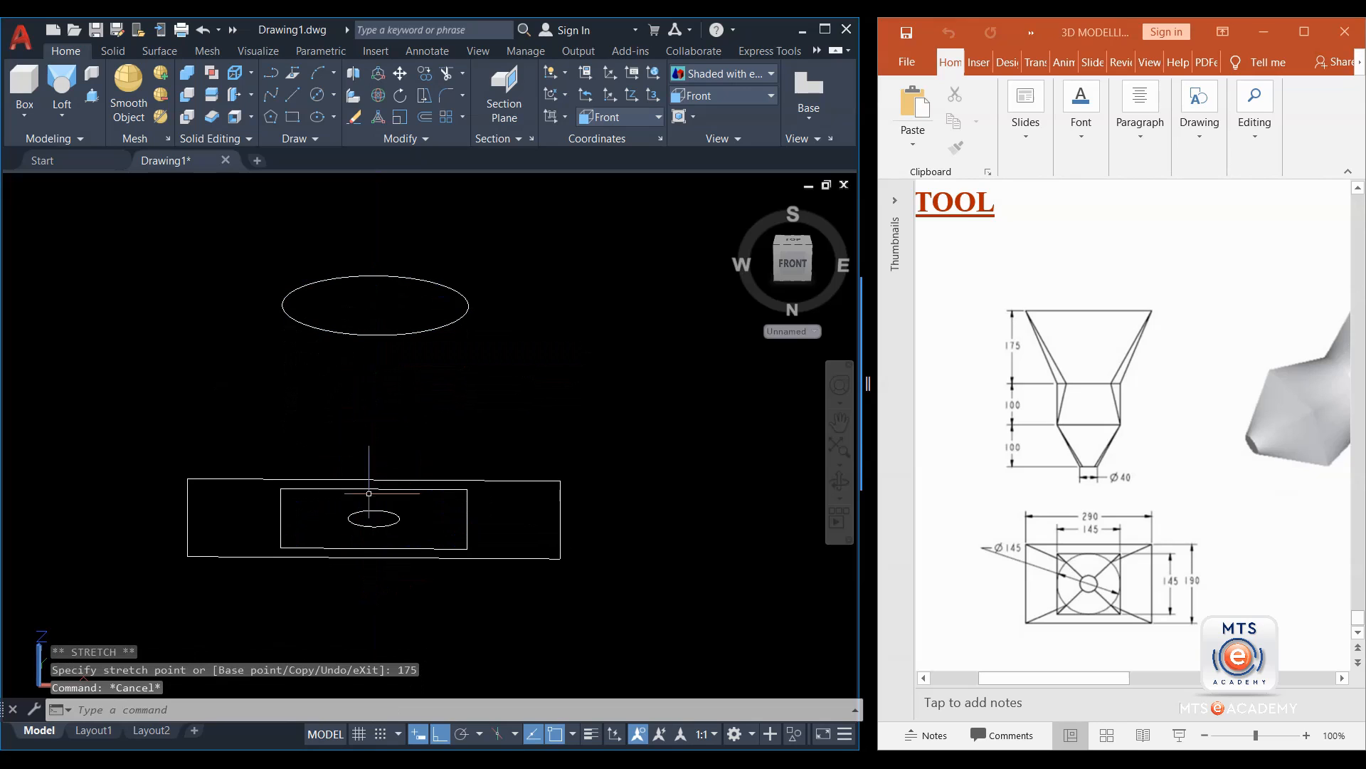
Raise the 145 mm square 275 mm above the rectangle, perpendicular to the profile plane.
{"action": "left_click", "coordinate": [448, 489]}
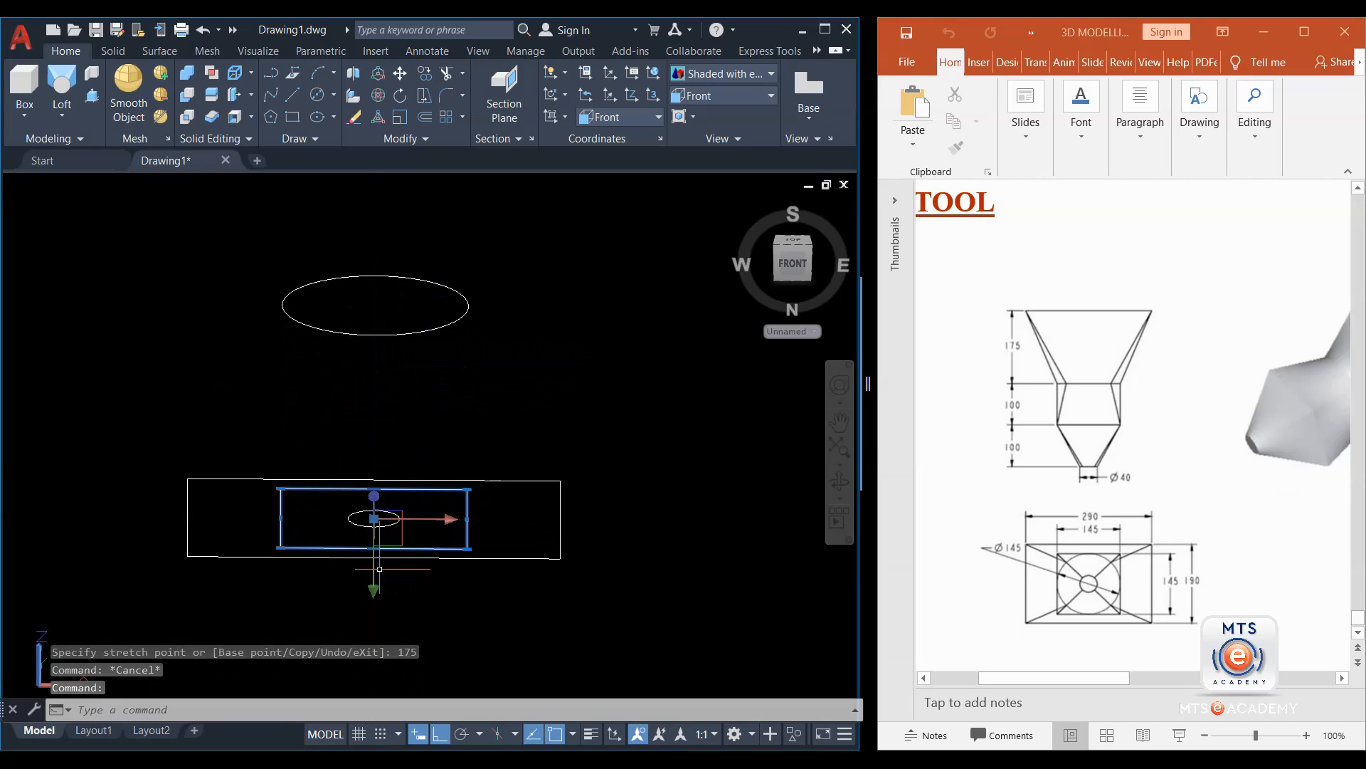
{"action": "left_click", "coordinate": [374, 518]}
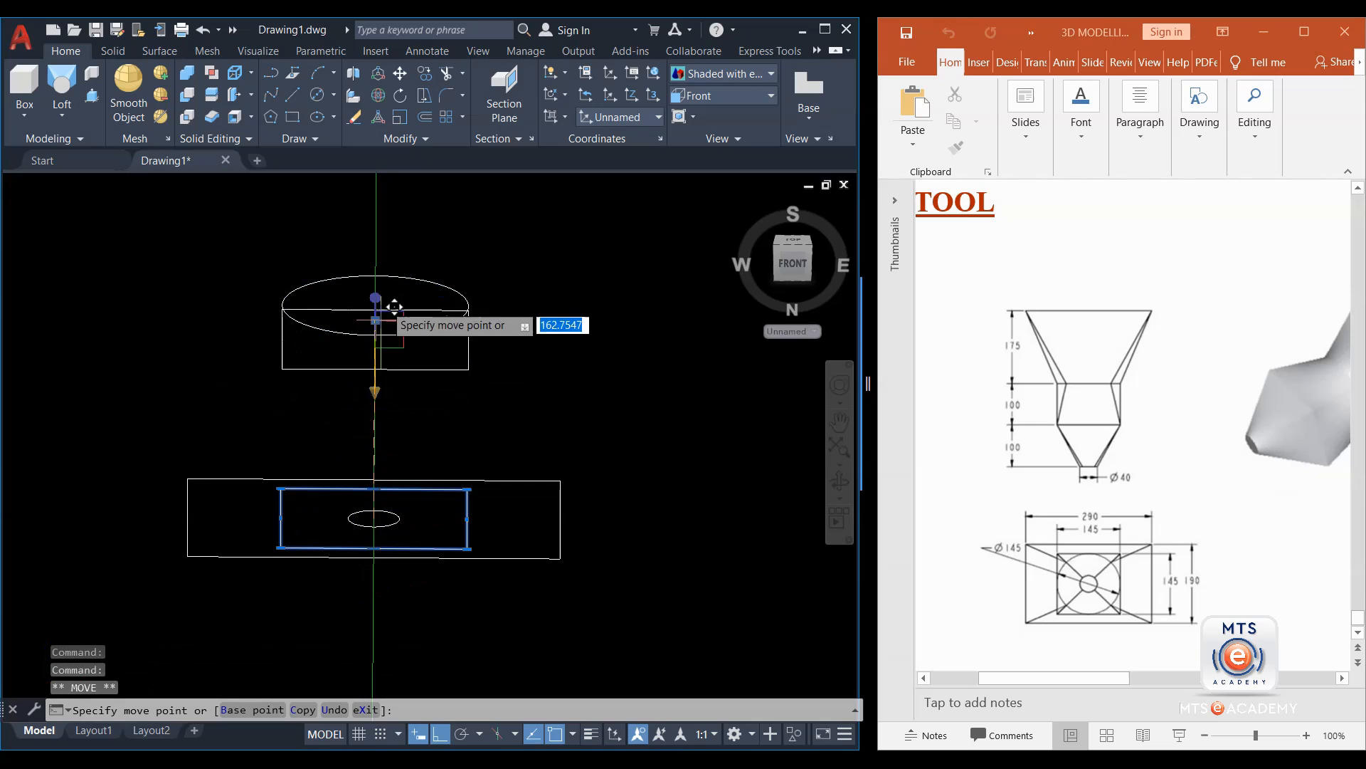
{"action": "middle_click_drag", "start_coordinate": [387, 289], "coordinate": [392, 379]}
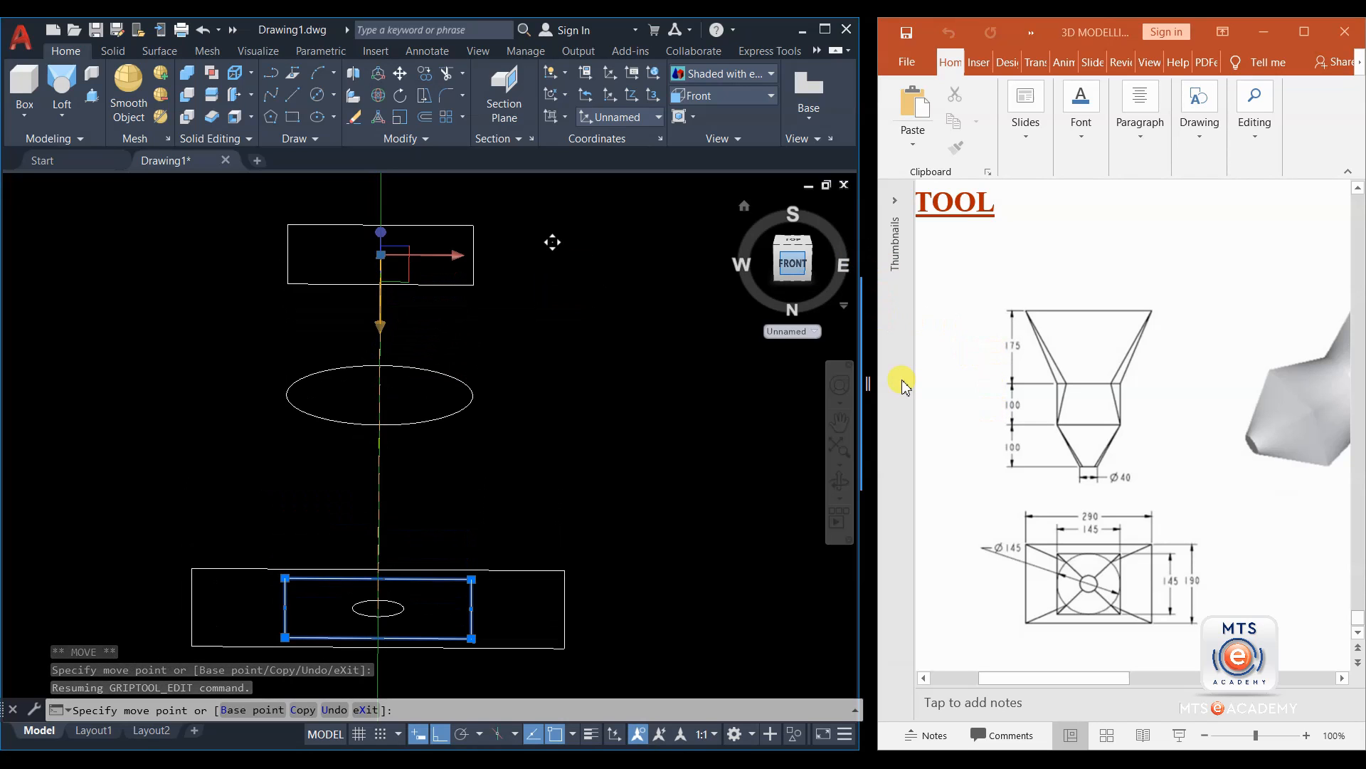
{"action": "type", "text": "275"}
{"action": "key", "text": "Return"}
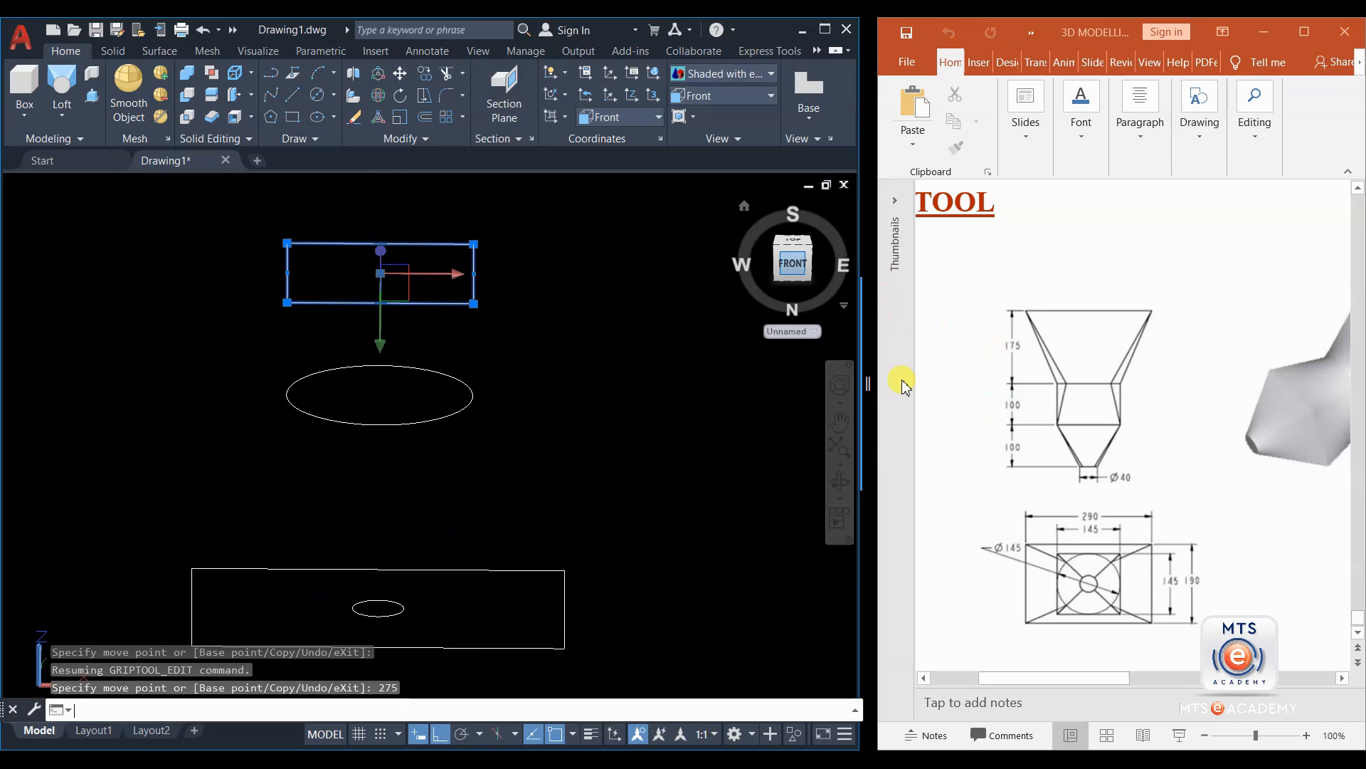
{"action": "key", "text": "Escape"}
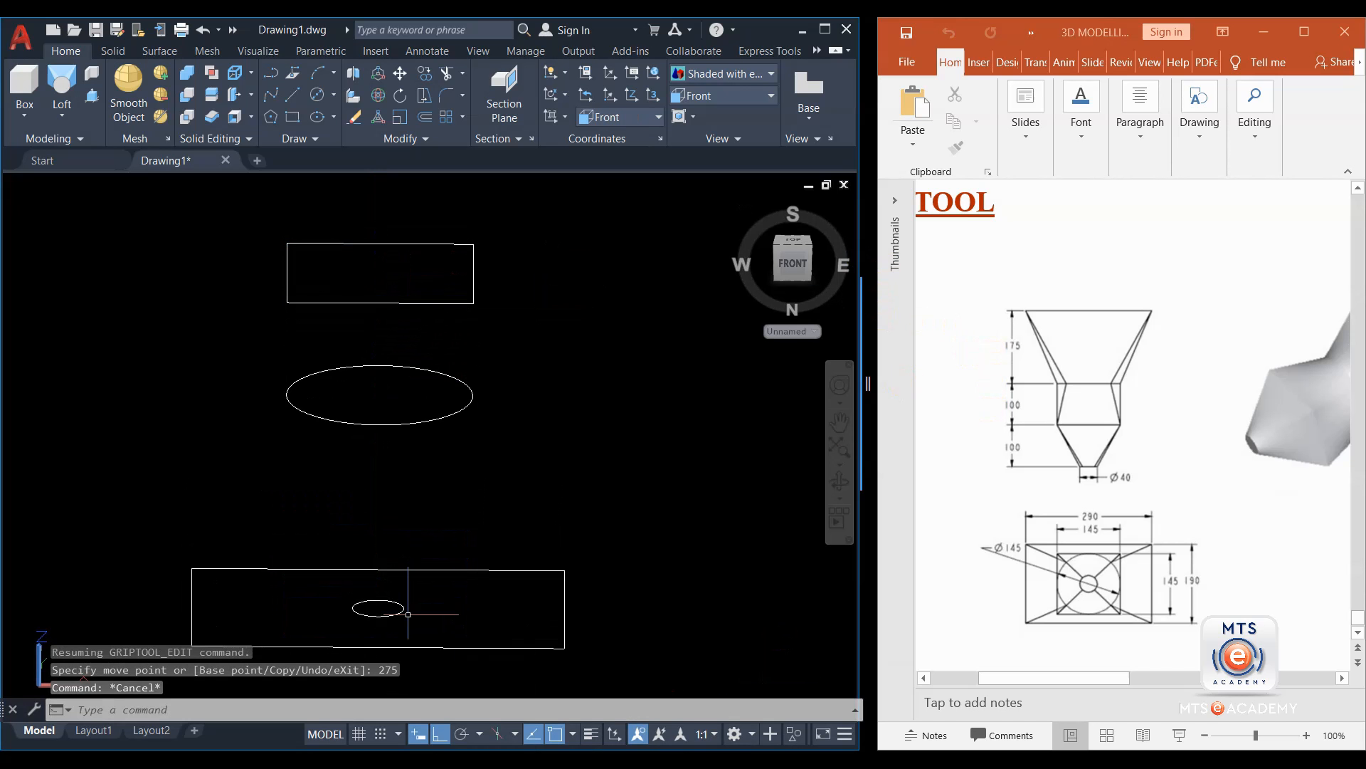
Raise the 40 mm circle 375 mm above the rectangle, perpendicular to the profile plane.
{"action": "left_click", "coordinate": [403, 610]}
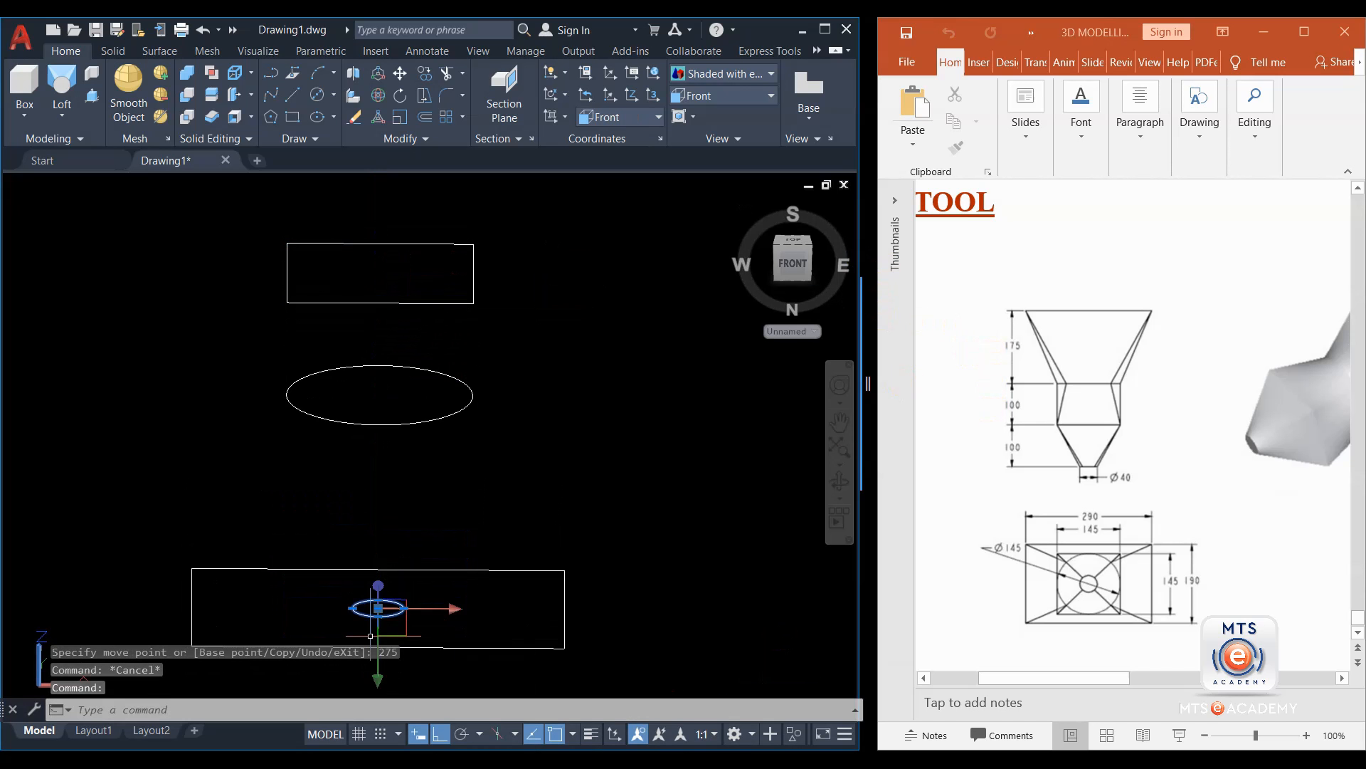
{"action": "left_click", "coordinate": [378, 608]}
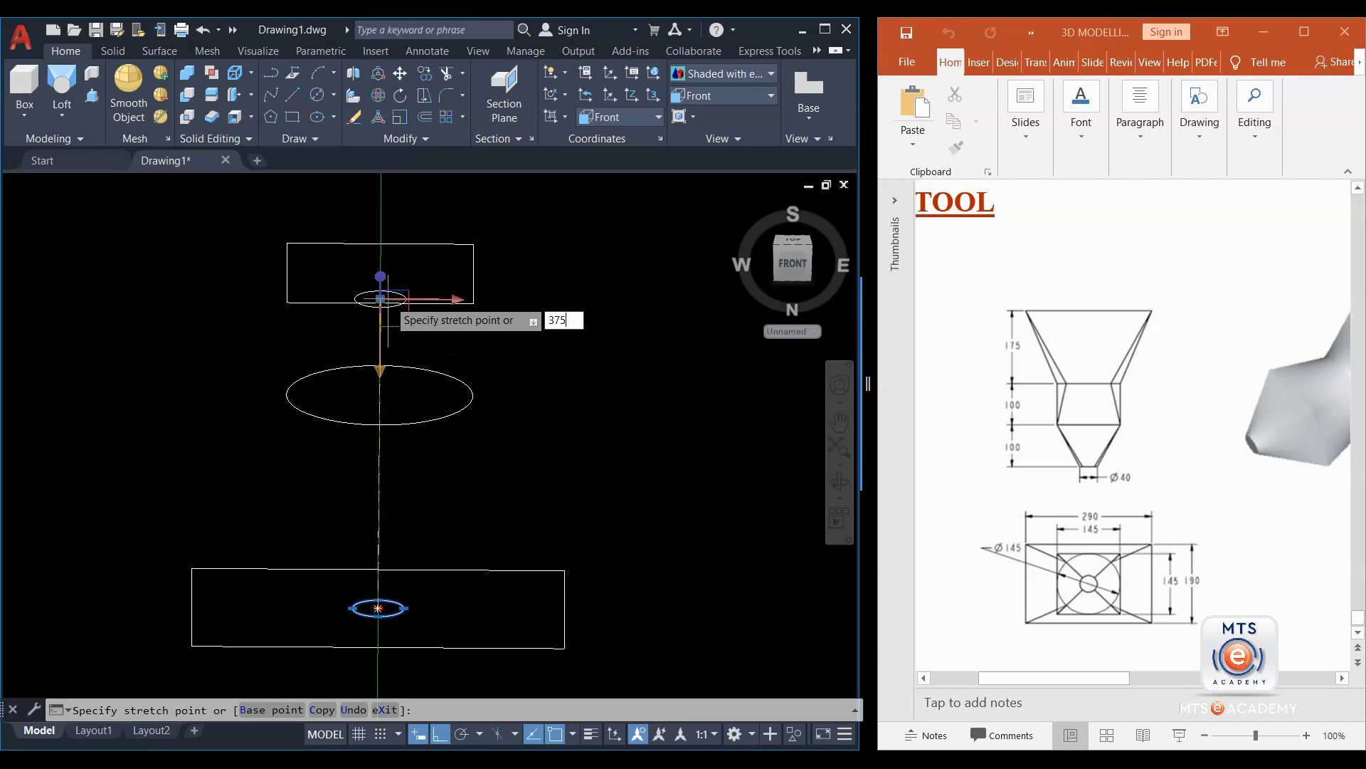
{"action": "key", "text": "Return"}
{"action": "key", "text": "Escape"}
{"action": "scroll", "coordinate": [377, 393], "scroll_direction": "down", "scroll_amount": 2}
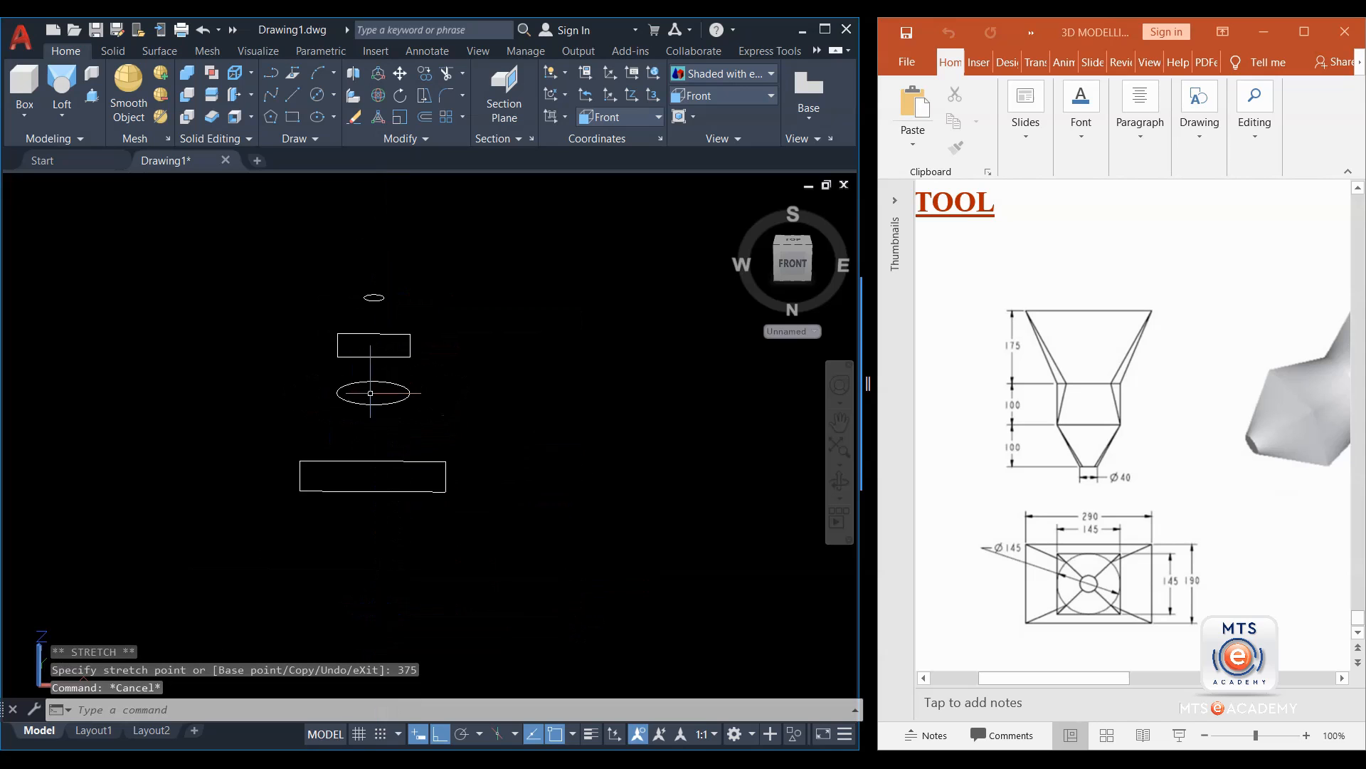
Try lofting the rectangle, 145 mm circle, 145 mm square and 40 mm circle in order, using cross sections only.
{"action": "middle_click_drag", "start_coordinate": [399, 413], "coordinate": [320, 409], "text": "shift"}
{"action": "left_click", "coordinate": [62, 89]}
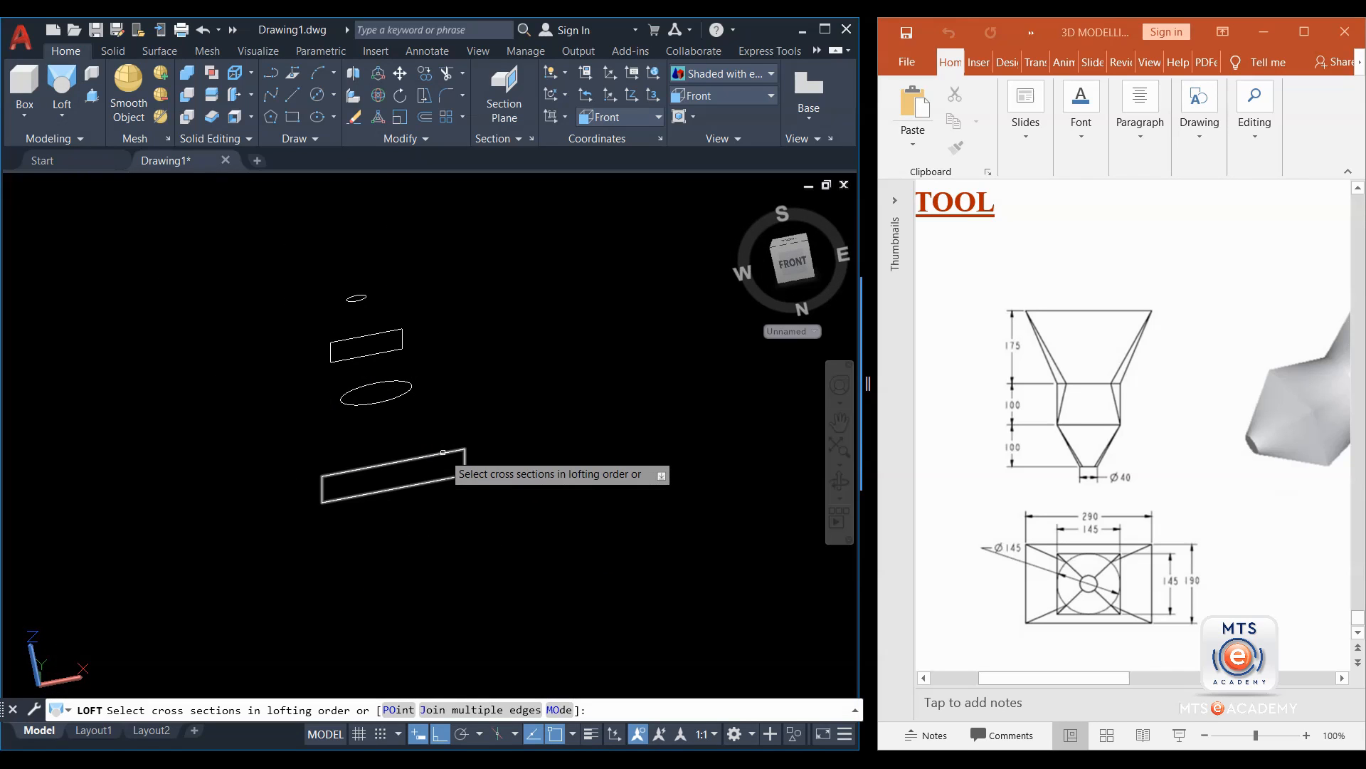
{"action": "left_click", "coordinate": [442, 452]}
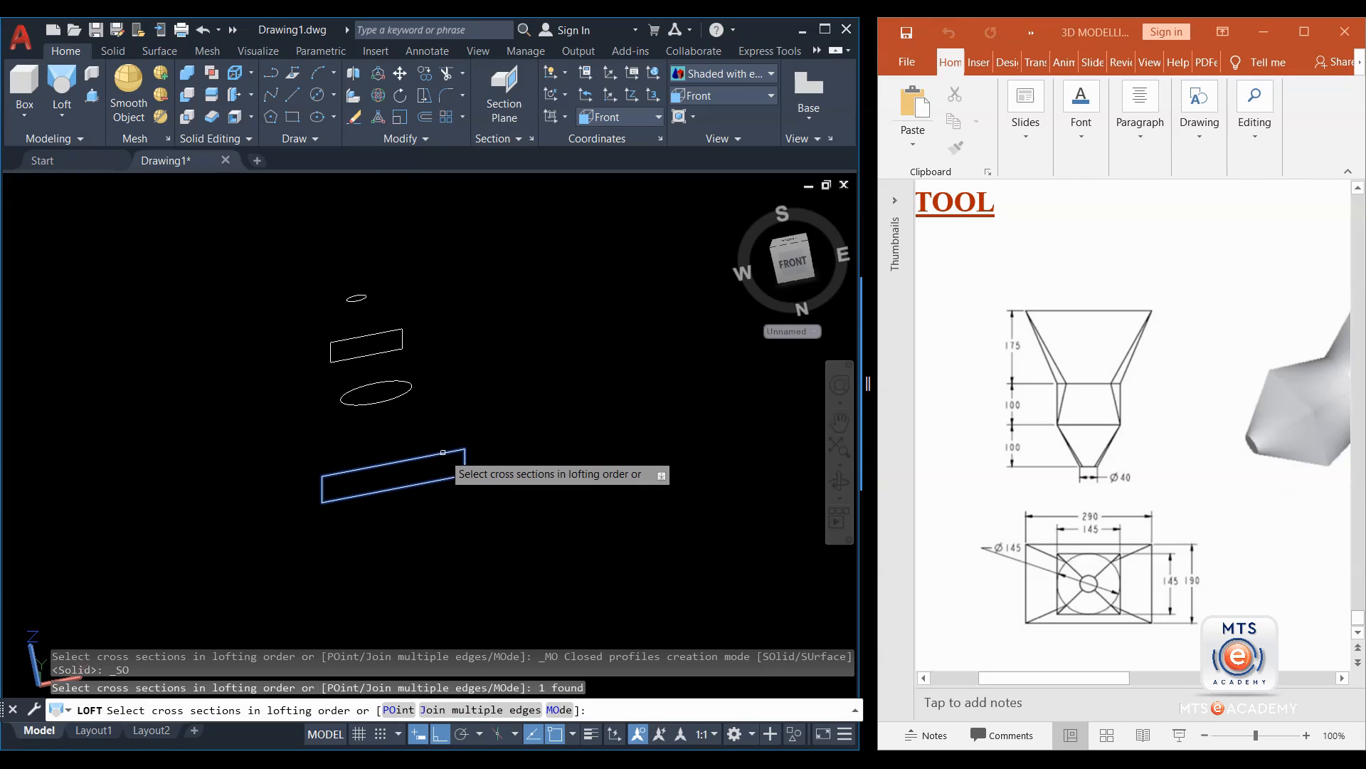
{"action": "left_click", "coordinate": [407, 387]}
{"action": "left_click", "coordinate": [403, 333]}
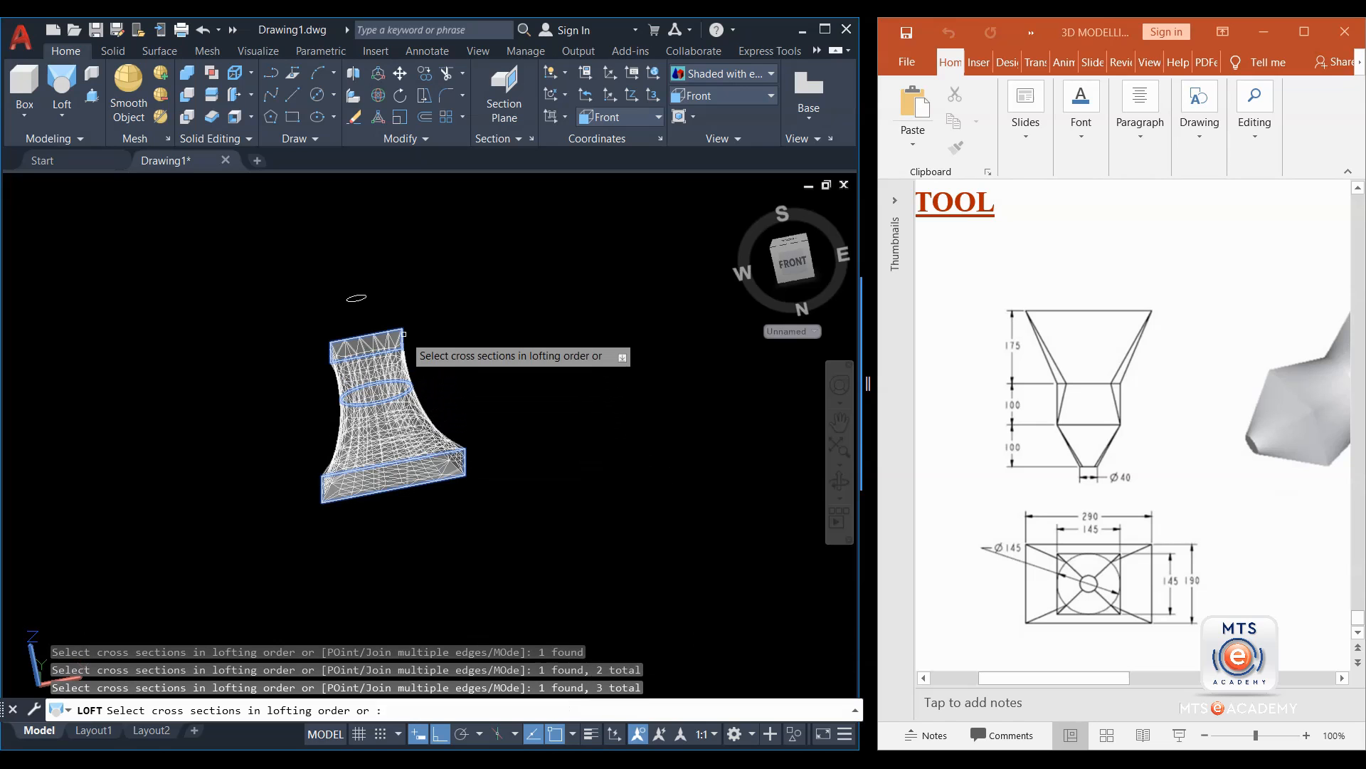
{"action": "left_click", "coordinate": [356, 298]}
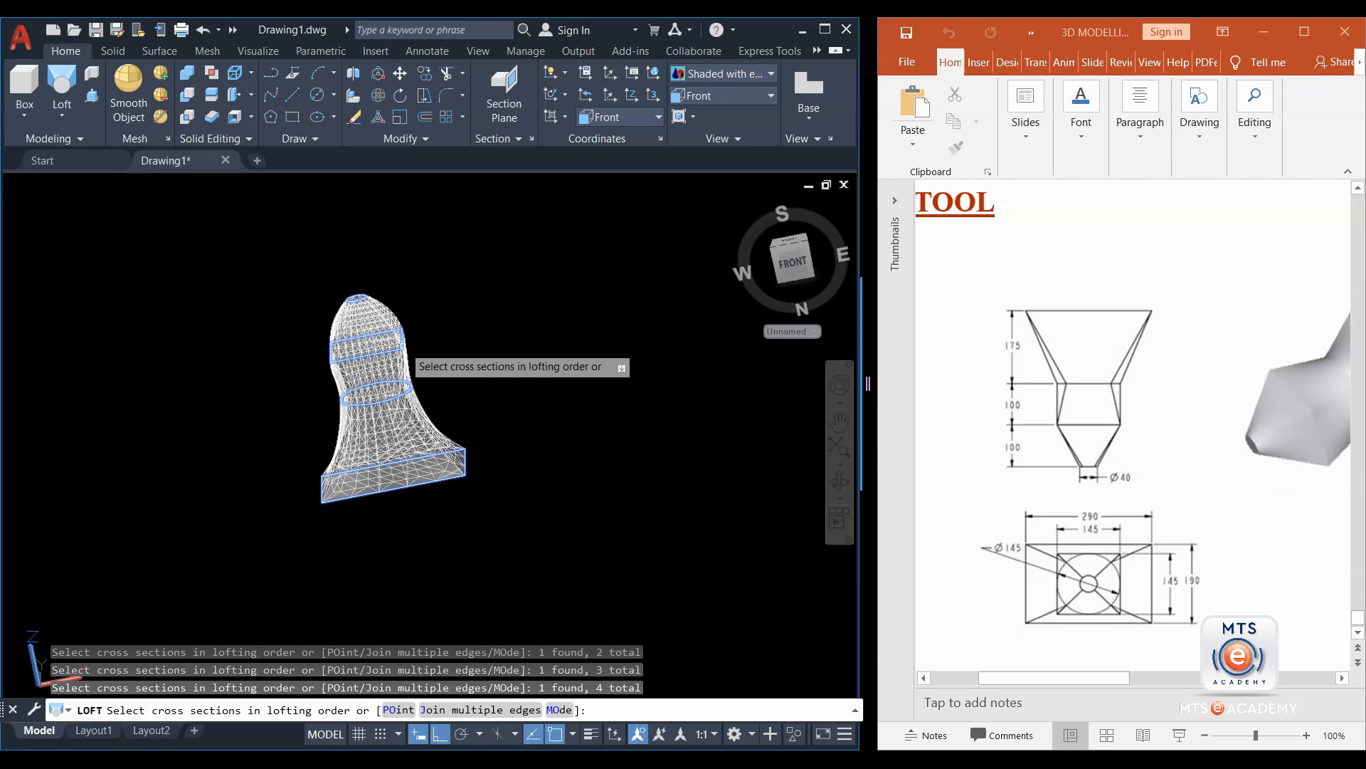
{"action": "middle_click_drag", "start_coordinate": [356, 519], "coordinate": [305, 578], "text": "shift"}
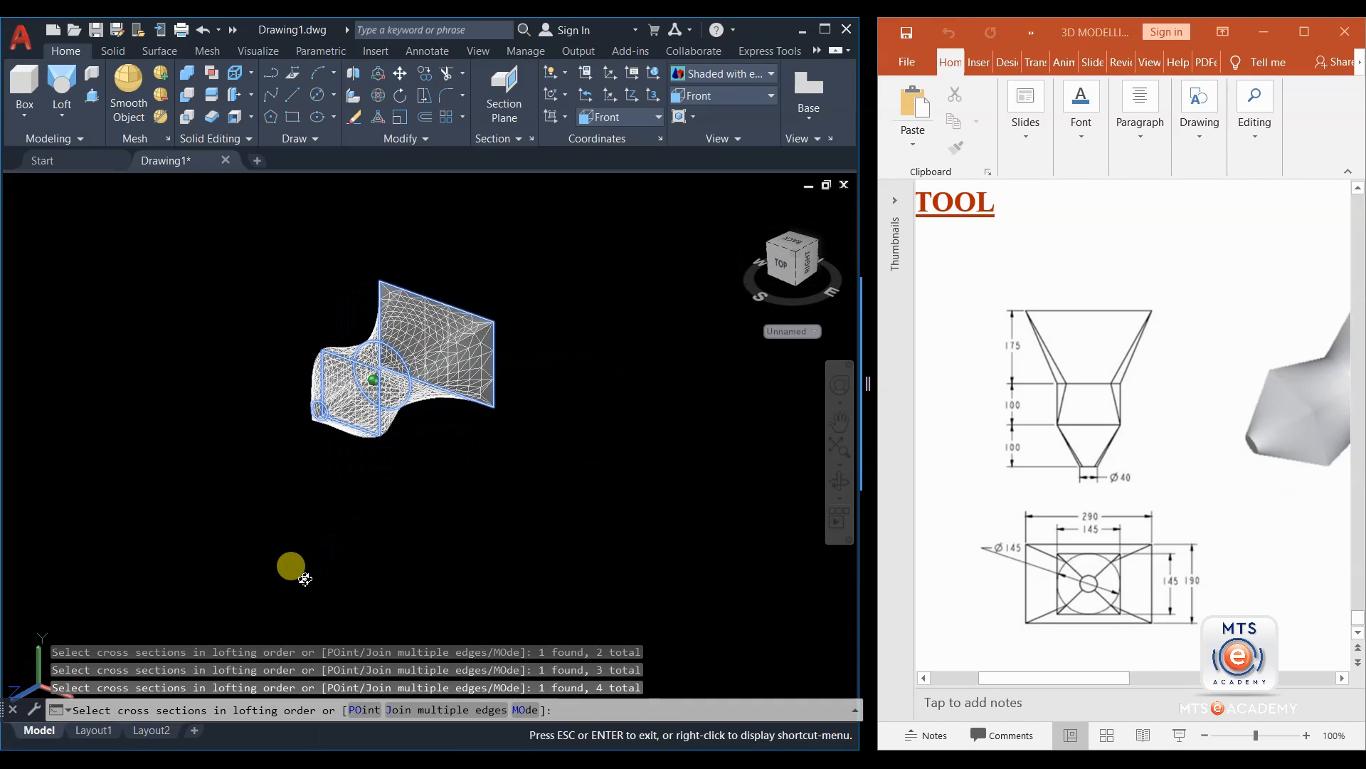
{"action": "scroll", "coordinate": [414, 356], "scroll_direction": "up", "scroll_amount": 3}
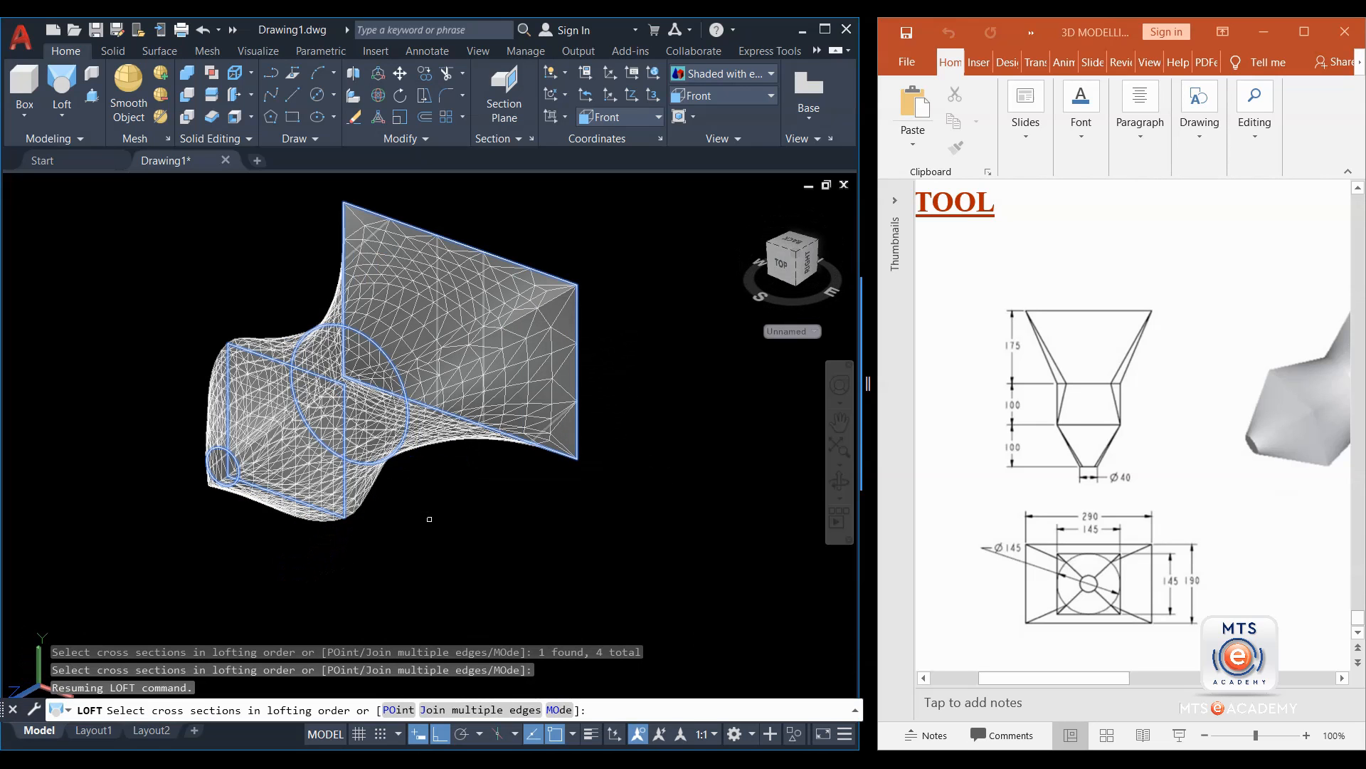
{"action": "key", "text": "Return"}
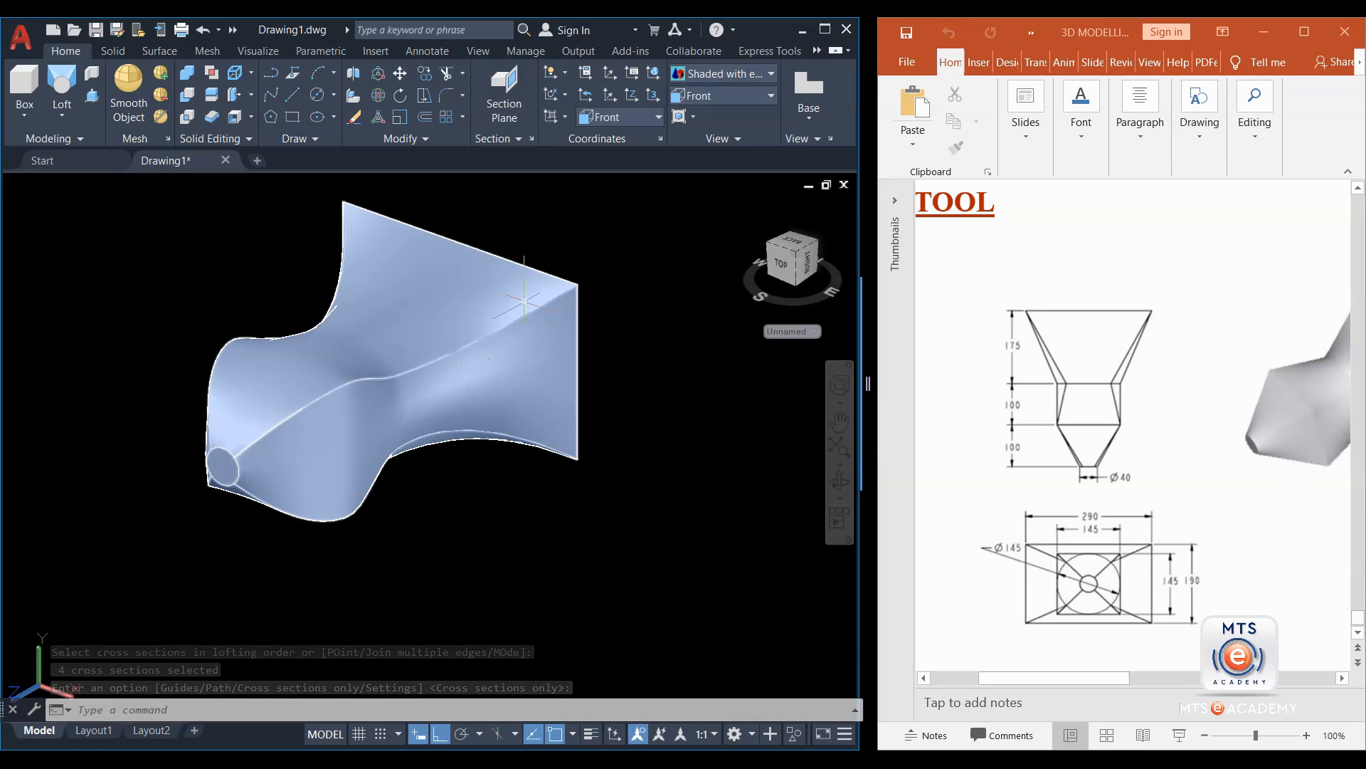
{"action": "key", "text": "Return"}
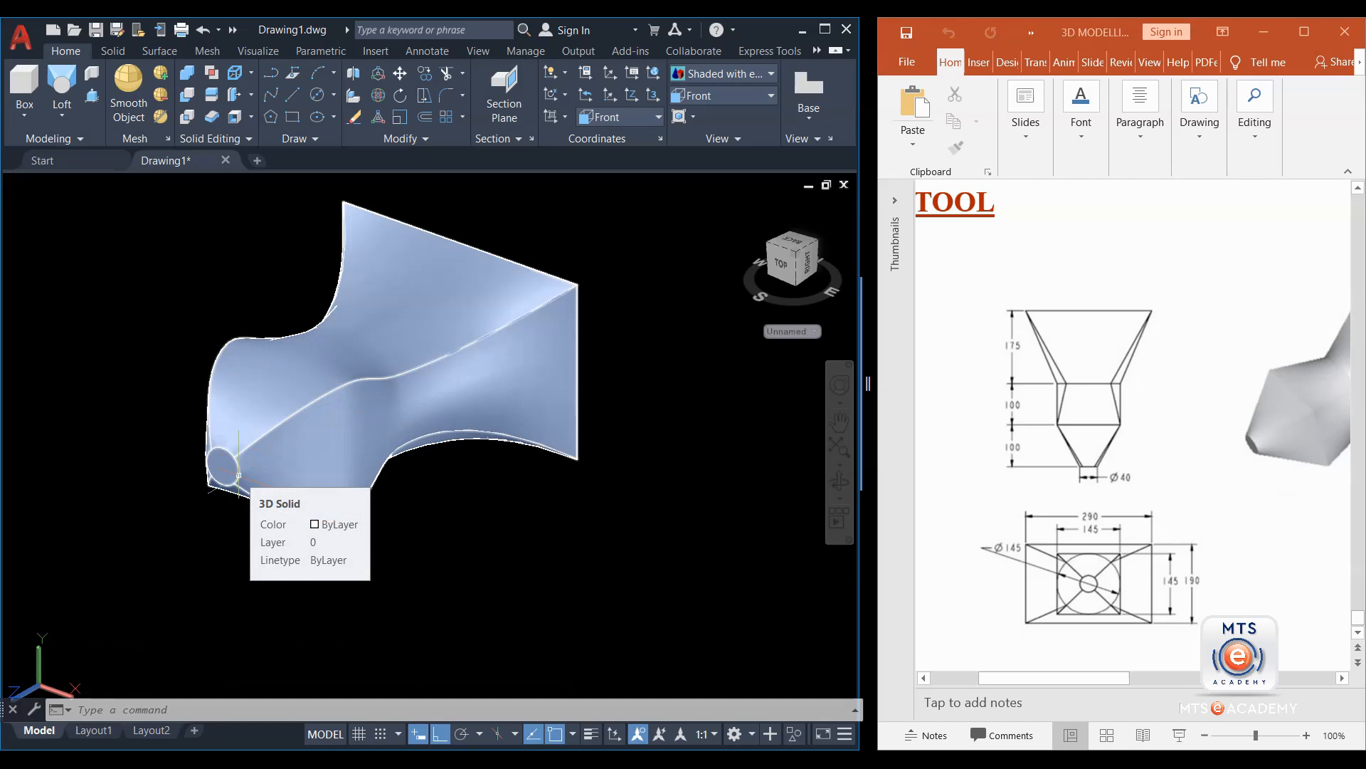
Check the rendered funnel on the PowerPoint exercise slide and undo the loft in AutoCAD.
{"action": "left_click", "coordinate": [1000, 677]}
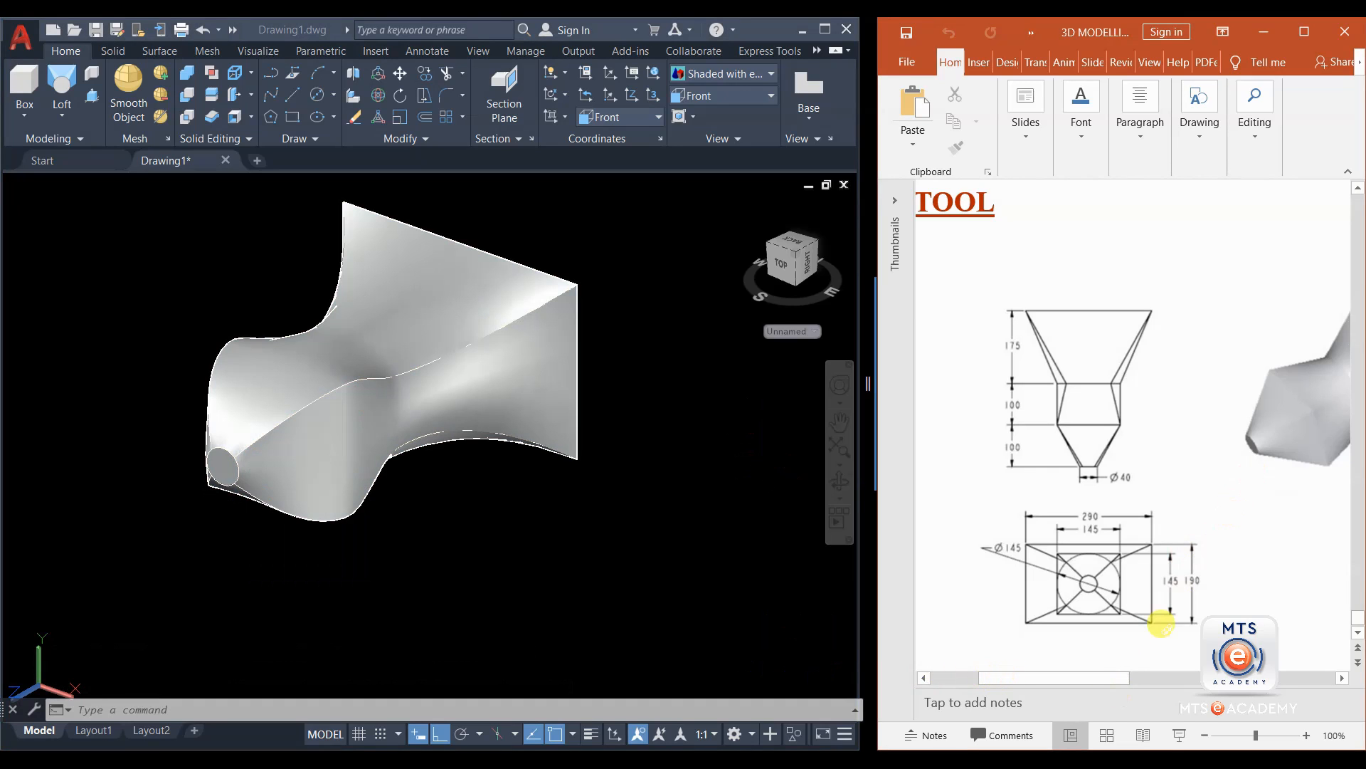
{"action": "left_click_drag", "start_coordinate": [1129, 684], "coordinate": [1139, 680]}
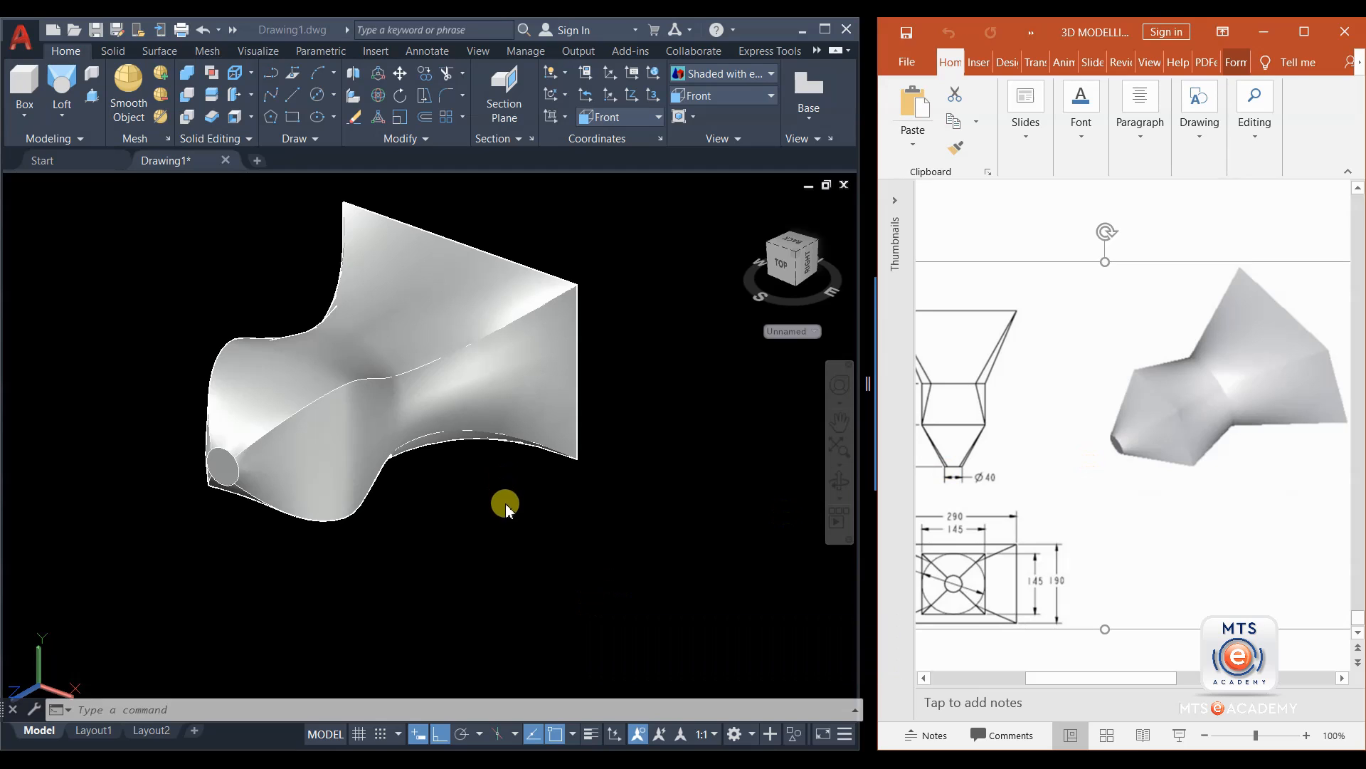
{"action": "left_click", "coordinate": [478, 535]}
{"action": "key", "text": "ctrl+z"}
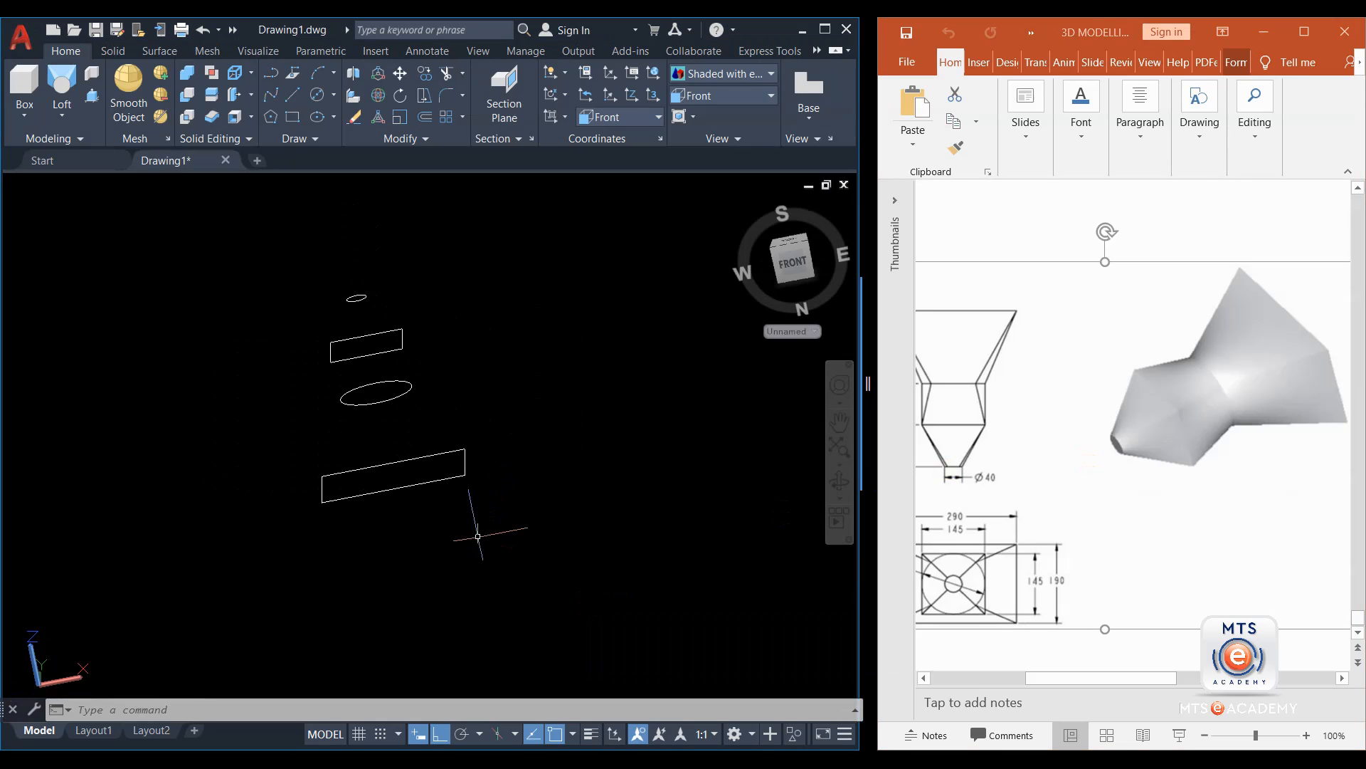
Loft the rectangle, 145 mm circle, 145 mm square and 40 mm circle in order, with Ruled surface control at the cross sections.
{"action": "left_click", "coordinate": [454, 450]}
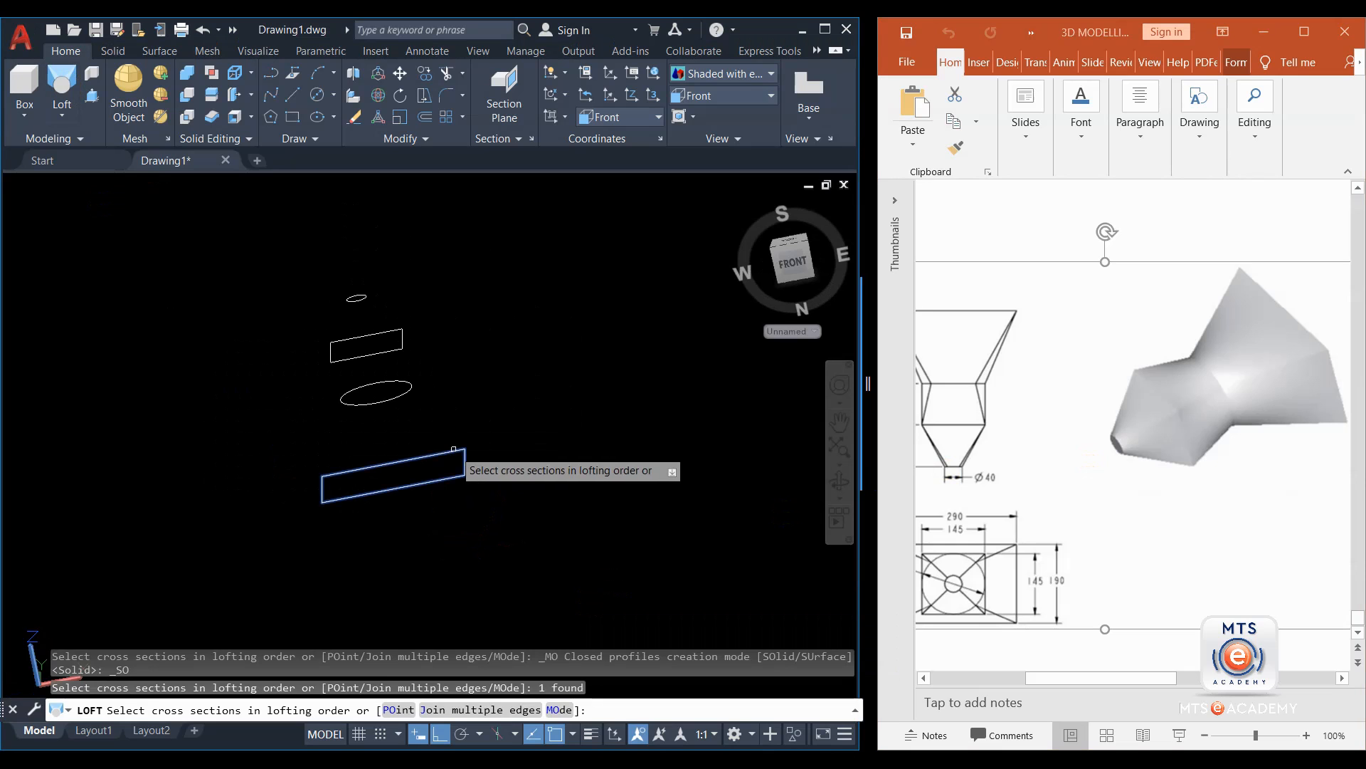
{"action": "left_click", "coordinate": [411, 388]}
{"action": "left_click", "coordinate": [402, 335]}
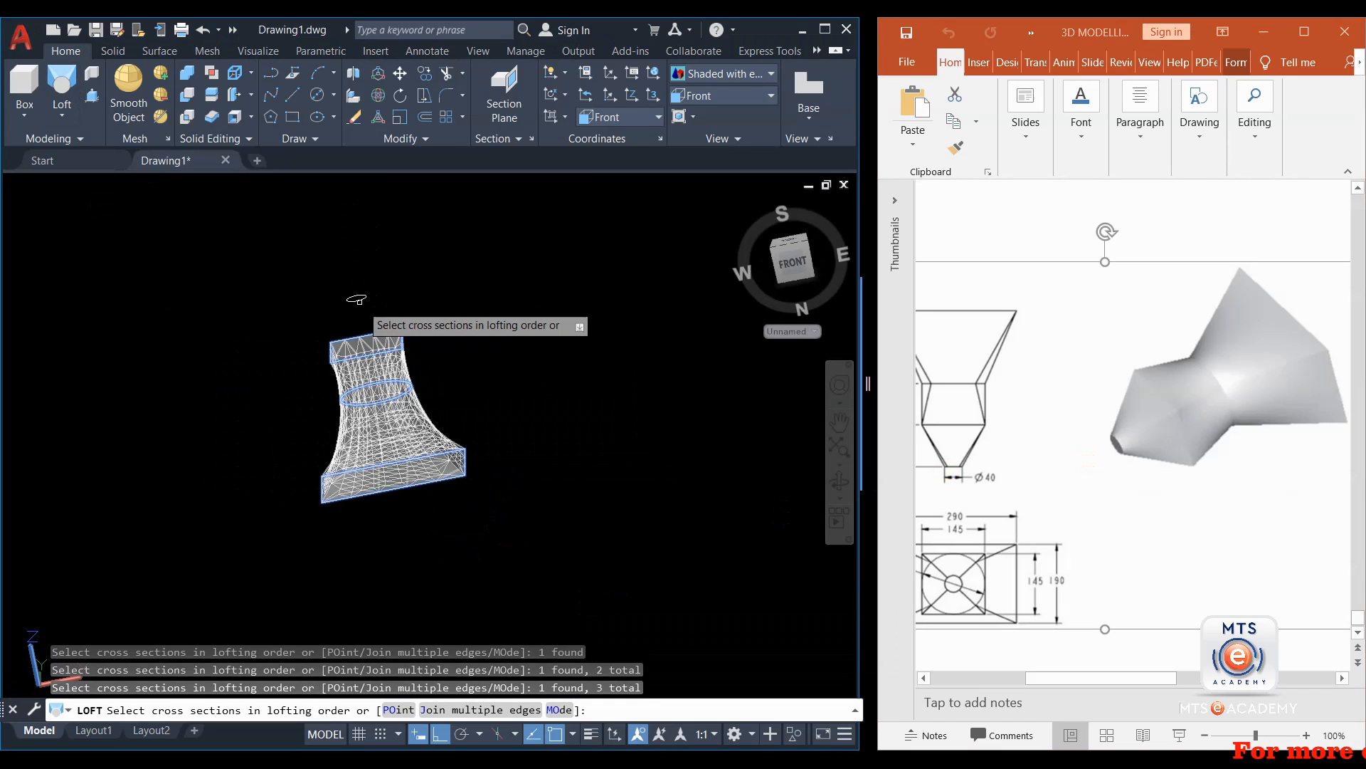
{"action": "left_click", "coordinate": [355, 297]}
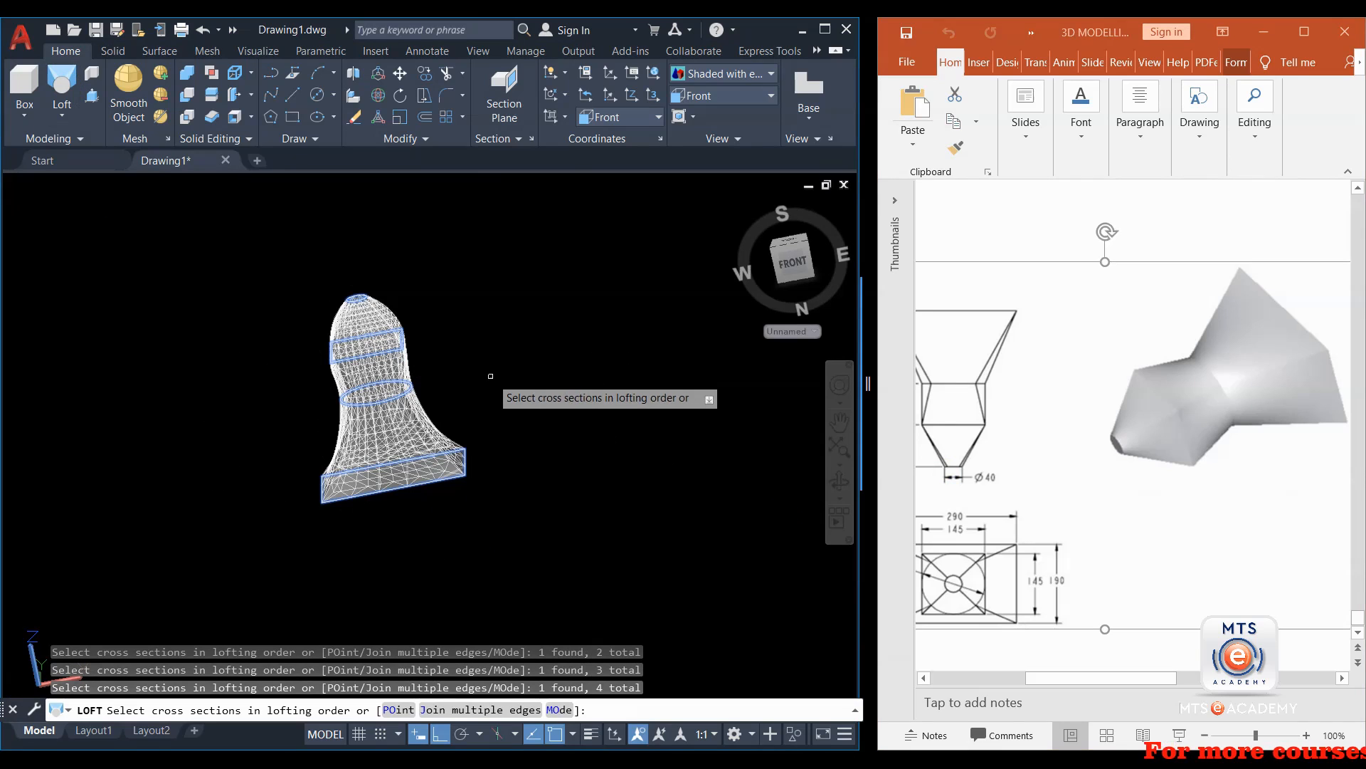
{"action": "key", "text": "Return"}
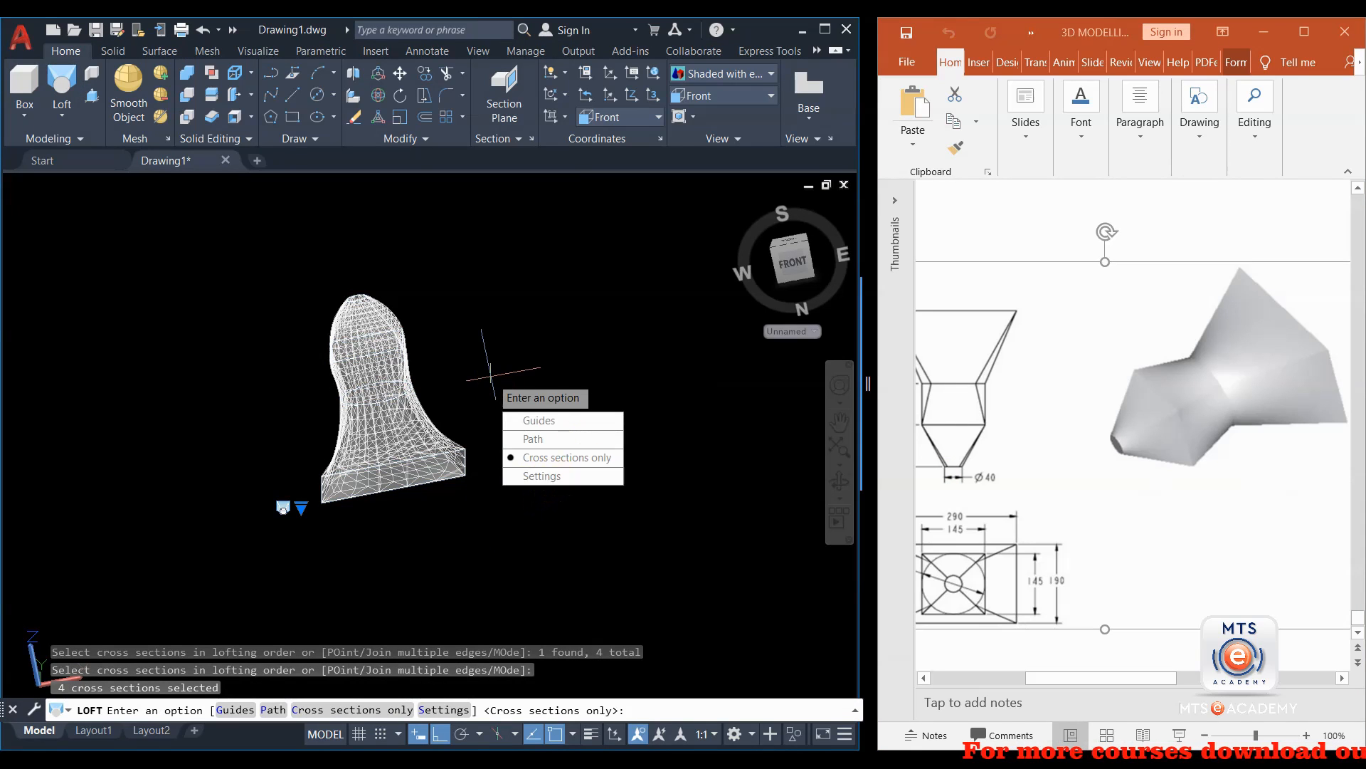
{"action": "left_click", "coordinate": [543, 476]}
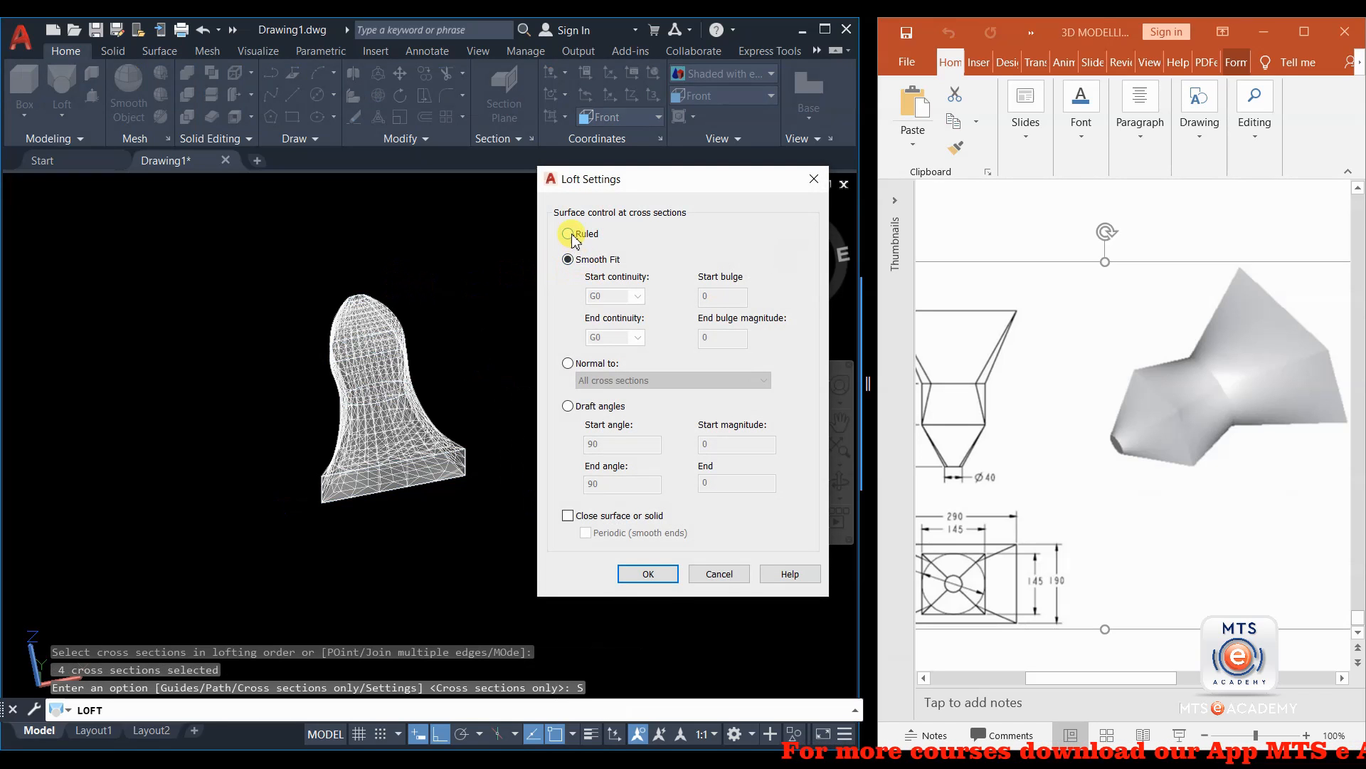
{"action": "left_click", "coordinate": [660, 577]}
{"action": "mouse_move", "coordinate": [503, 344]}
{"action": "middle_mouse_down"}
{"action": "mouse_move", "coordinate": [454, 345]}
{"action": "mouse_move", "coordinate": [406, 456]}
{"action": "mouse_move", "coordinate": [497, 305]}
{"action": "mouse_move", "coordinate": [399, 472]}
{"action": "mouse_move", "coordinate": [384, 570]}
{"action": "mouse_move", "coordinate": [405, 604]}
{"action": "mouse_move", "coordinate": [382, 604]}
{"action": "middle_mouse_up"}
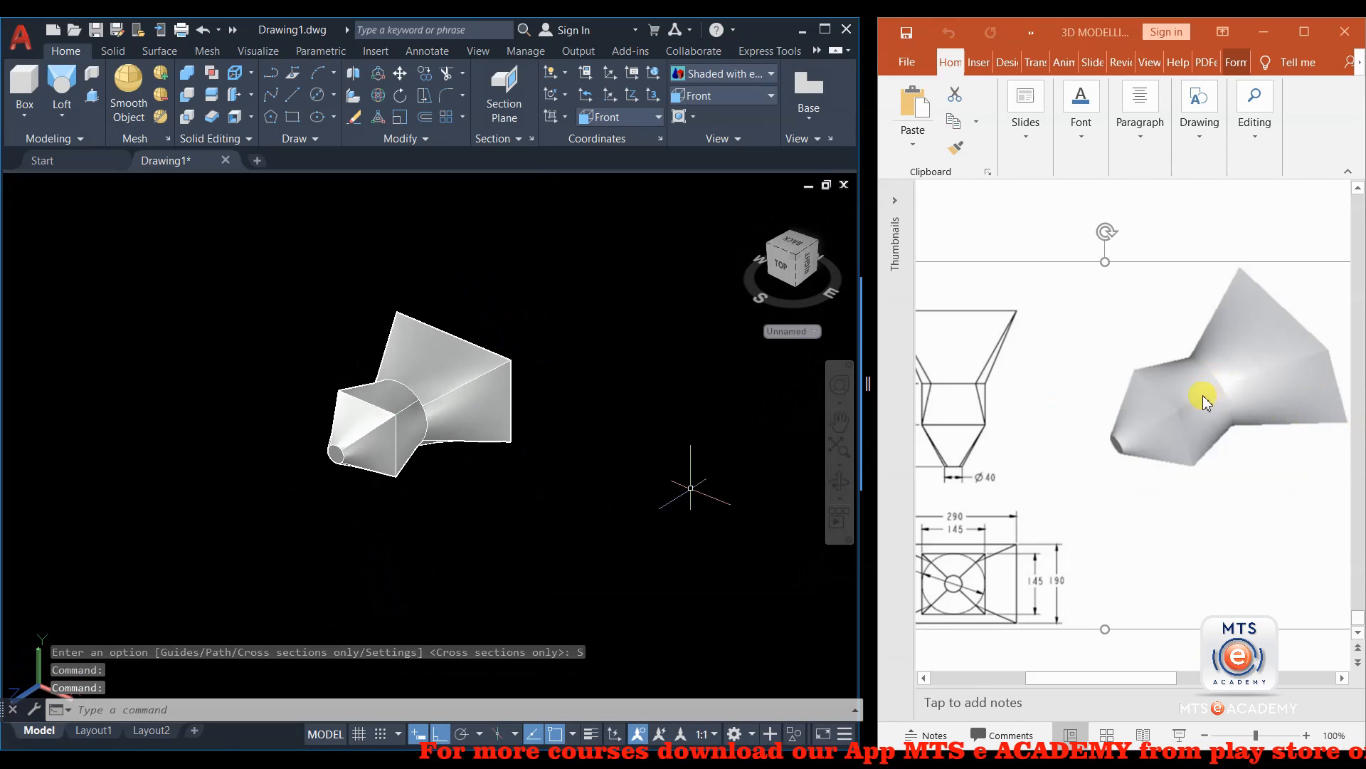
Set the visual style to Shaded for the lofted funnel.
{"action": "scroll", "coordinate": [428, 431], "scroll_direction": "up", "scroll_amount": 3}
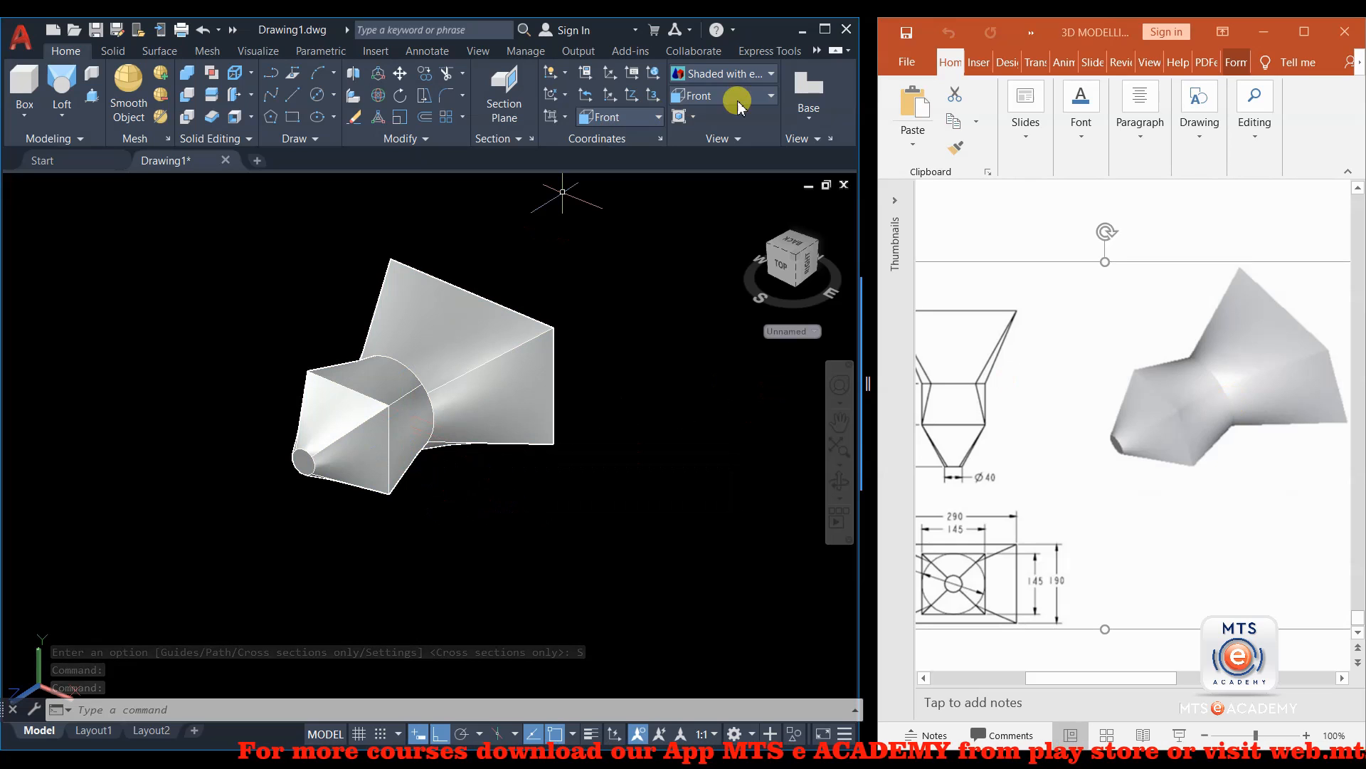
{"action": "left_click", "coordinate": [747, 74]}
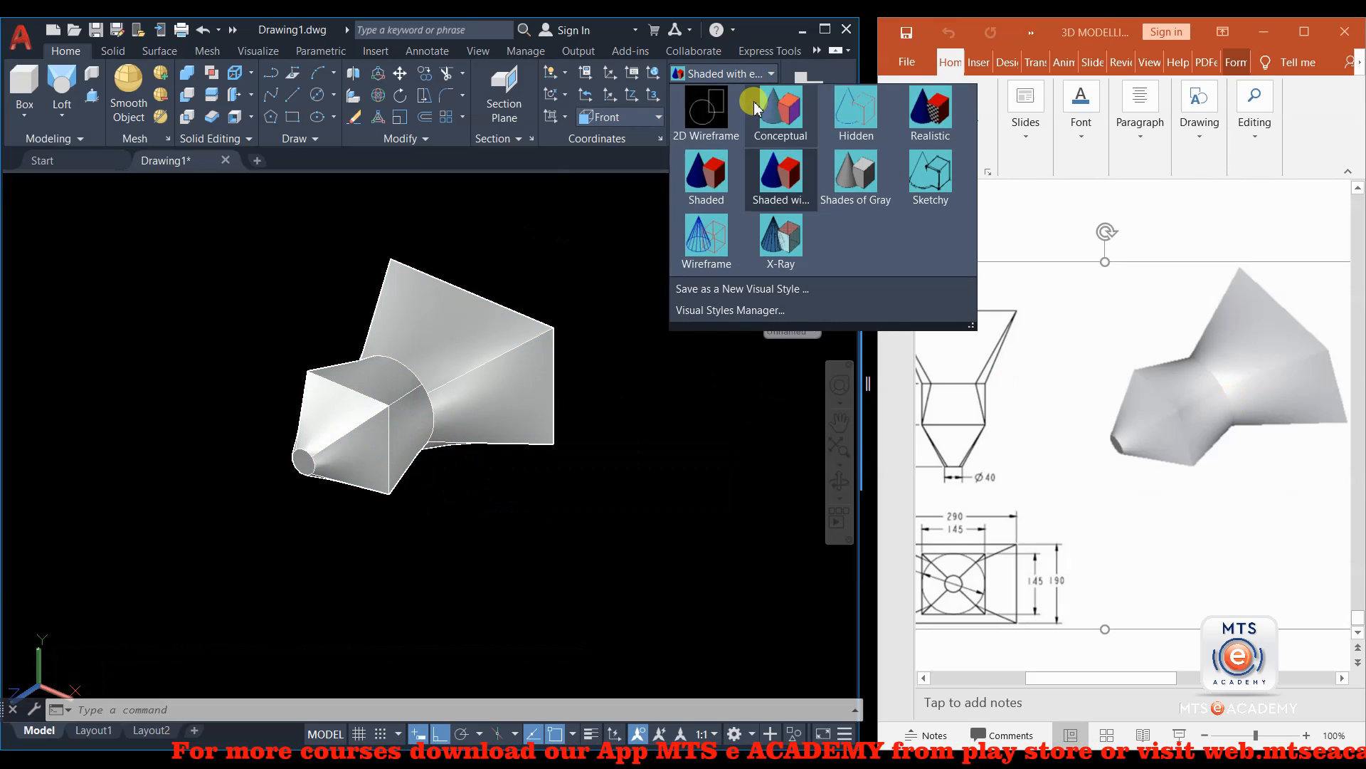
{"action": "left_click", "coordinate": [706, 175]}
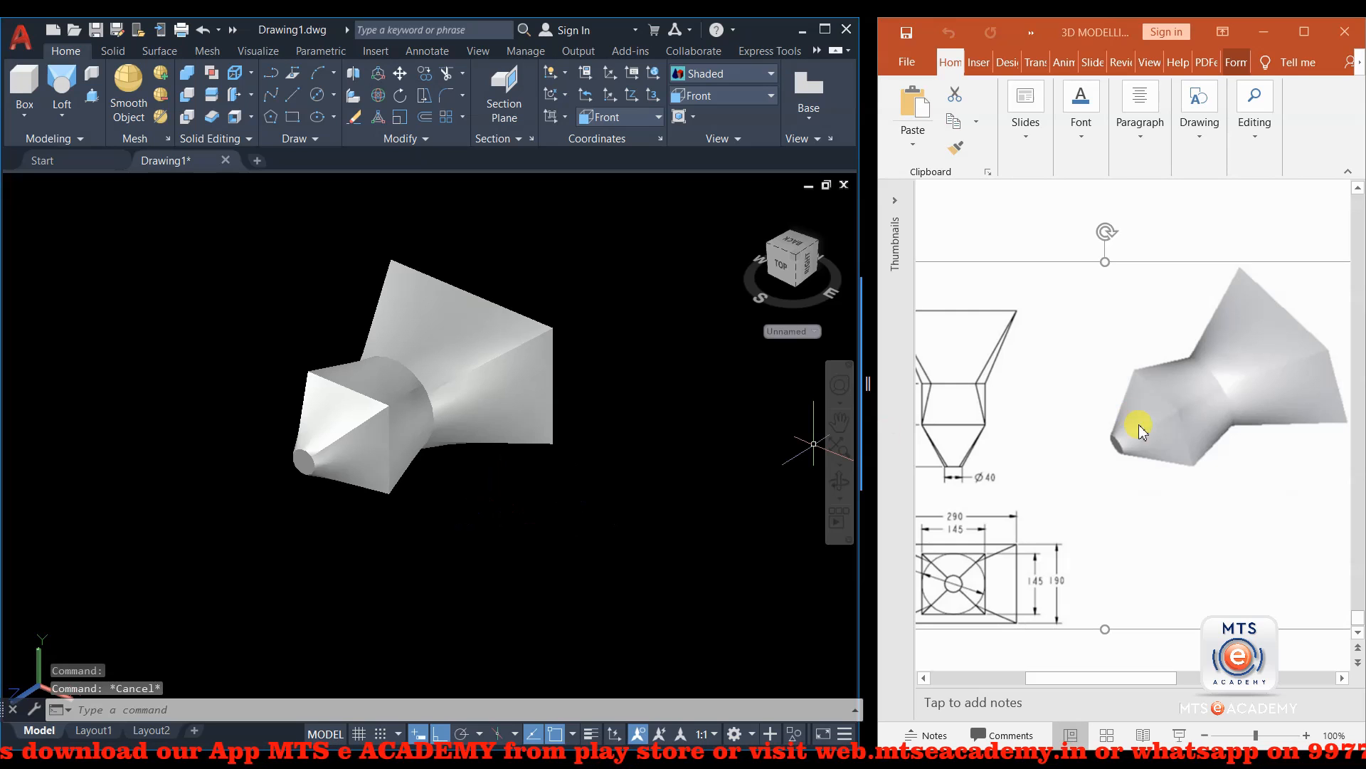
Widen the PowerPoint window to view the whole loft exercise slide beside the drawing.
{"action": "left_click_drag", "start_coordinate": [870, 385], "coordinate": [549, 427]}
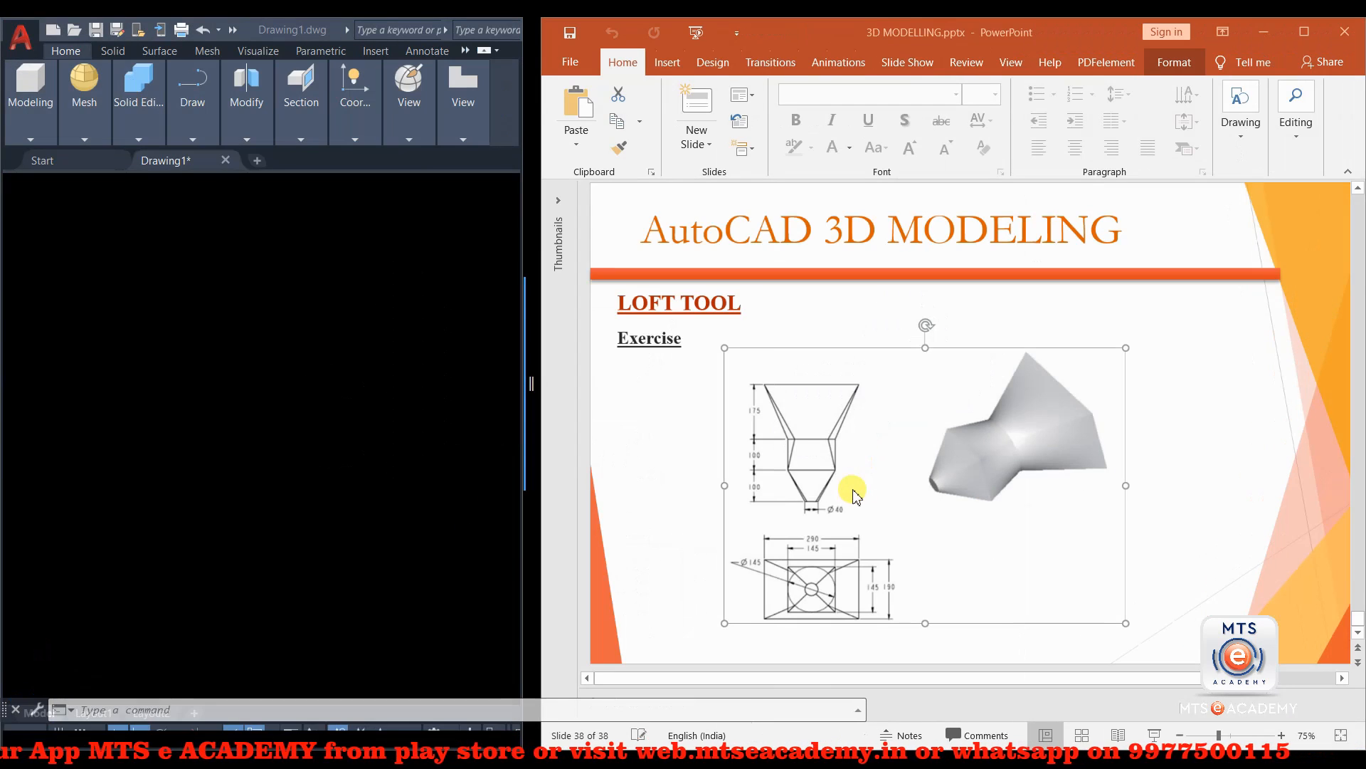